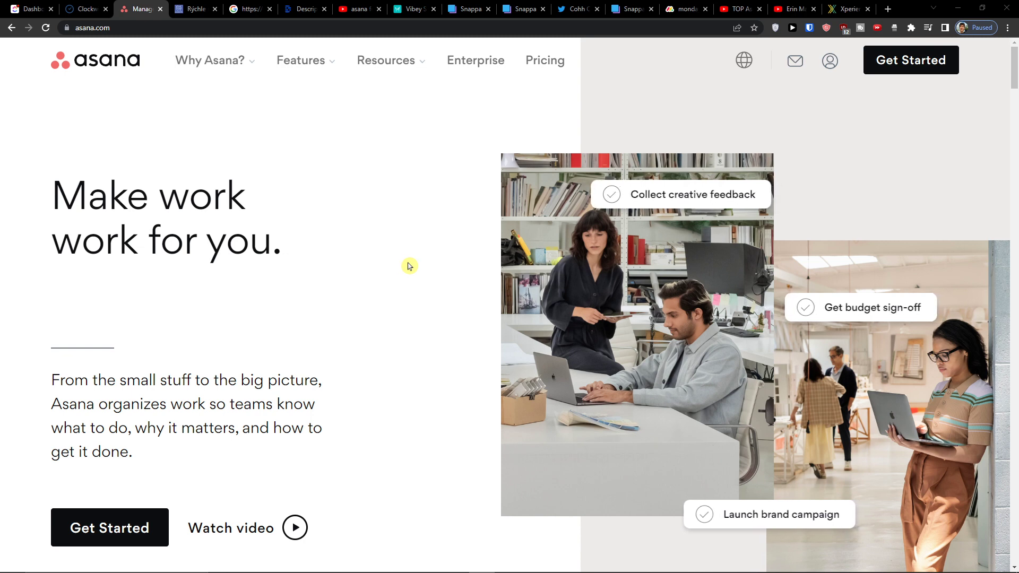
click(919, 65)
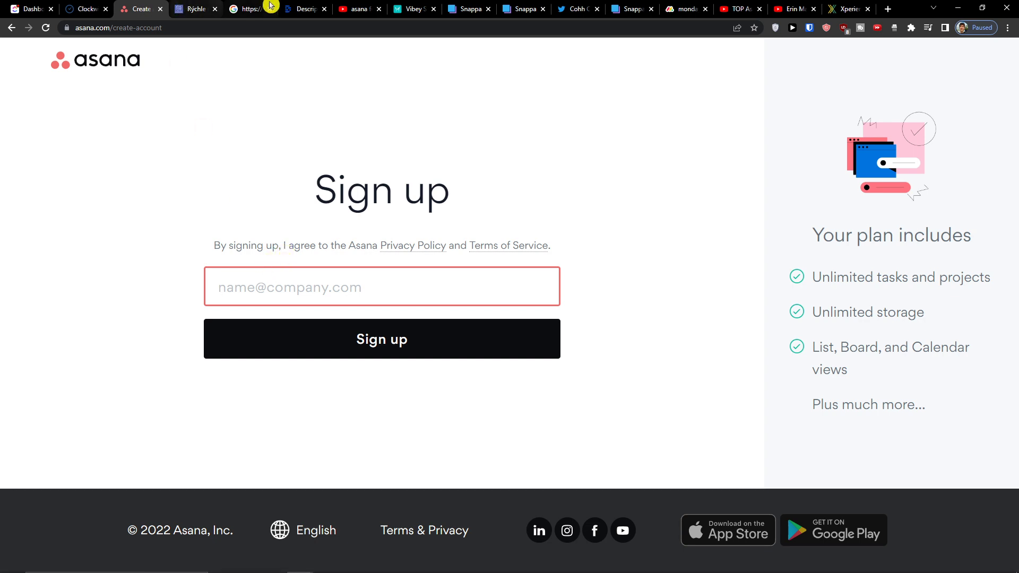
click(891, 10)
text(temp-mail.org/en/)
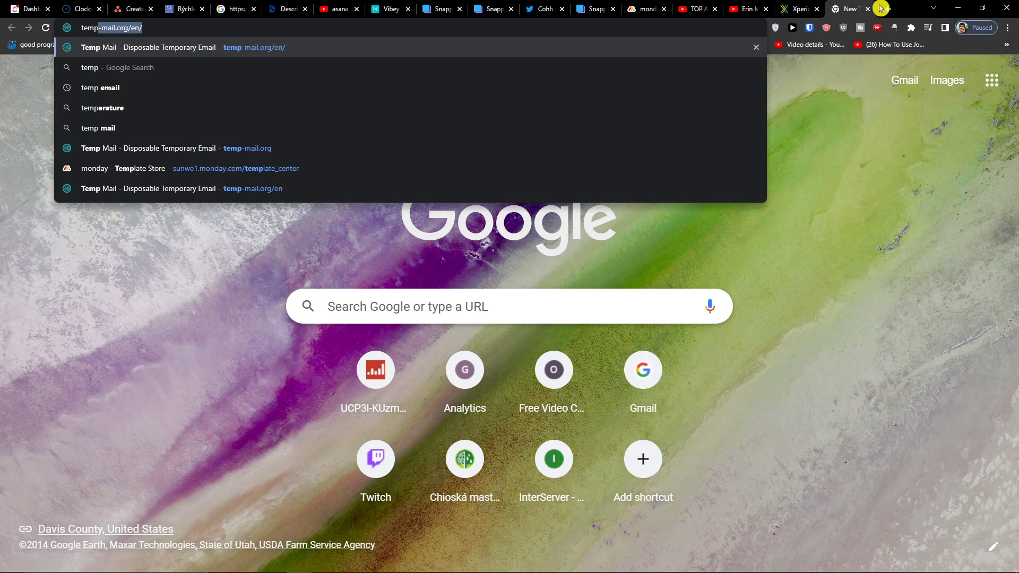
key(Return)
drag(870, 7, 188, 5)
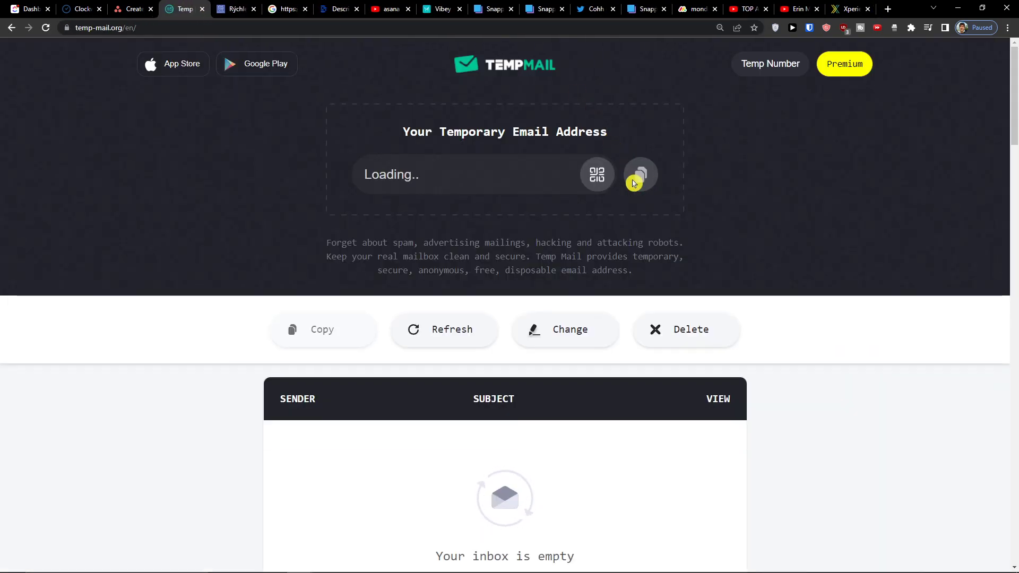
Copy the temporary email address from Temp Mail and submit it in Asana's sign-up form
click(133, 8)
click(178, 8)
click(123, 8)
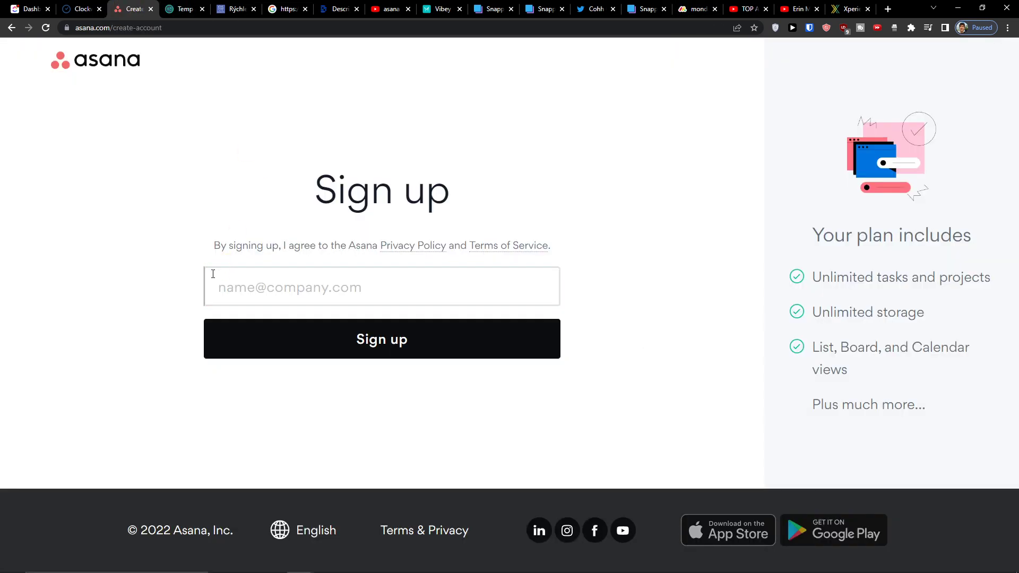
click(177, 8)
click(484, 161)
click(126, 9)
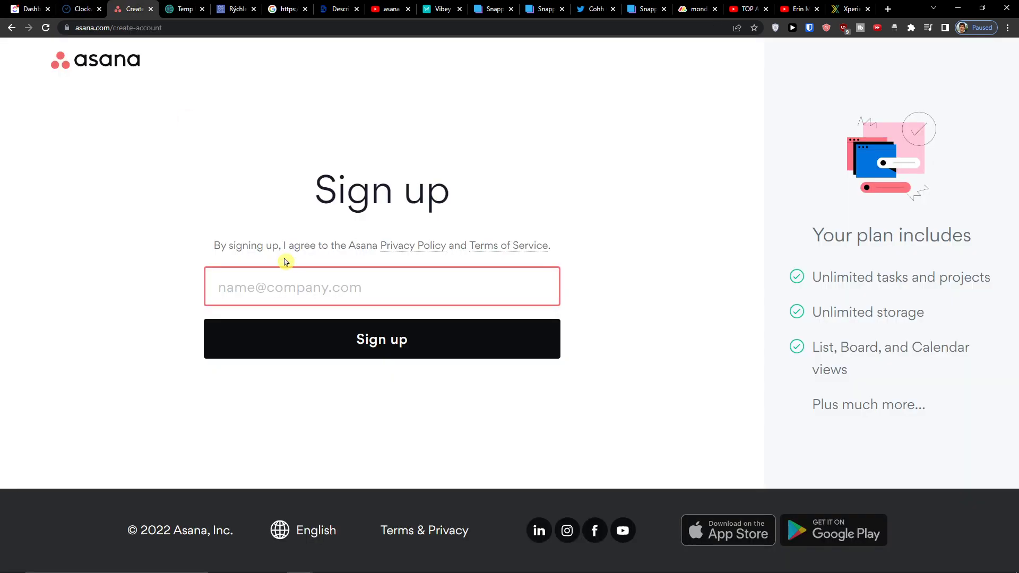
key(ctrl+v)
key(Return)
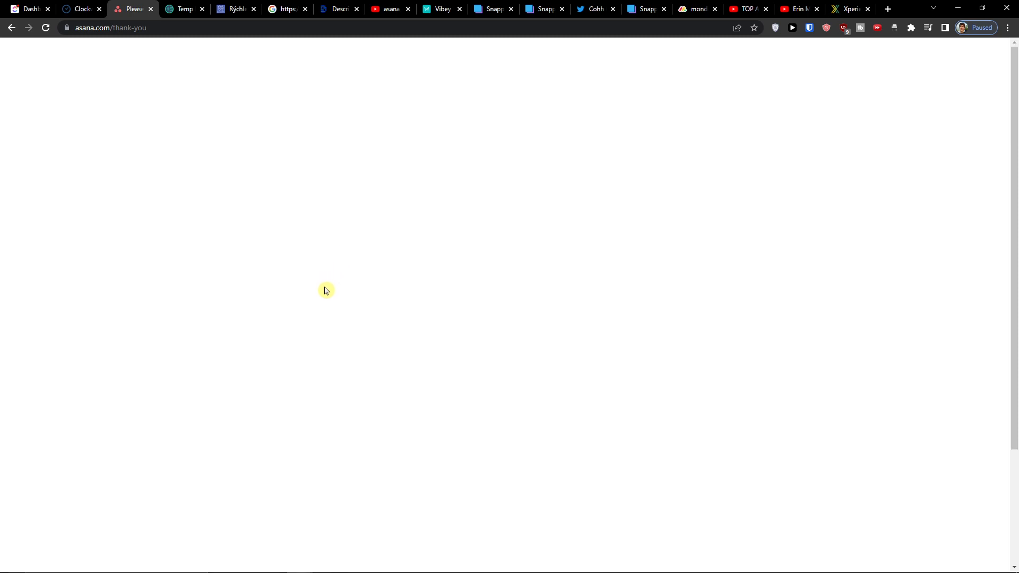
Open Asana's "Complete your Asana sign up" message in the Temp Mail inbox and verify the email address
drag(326, 215, 600, 278)
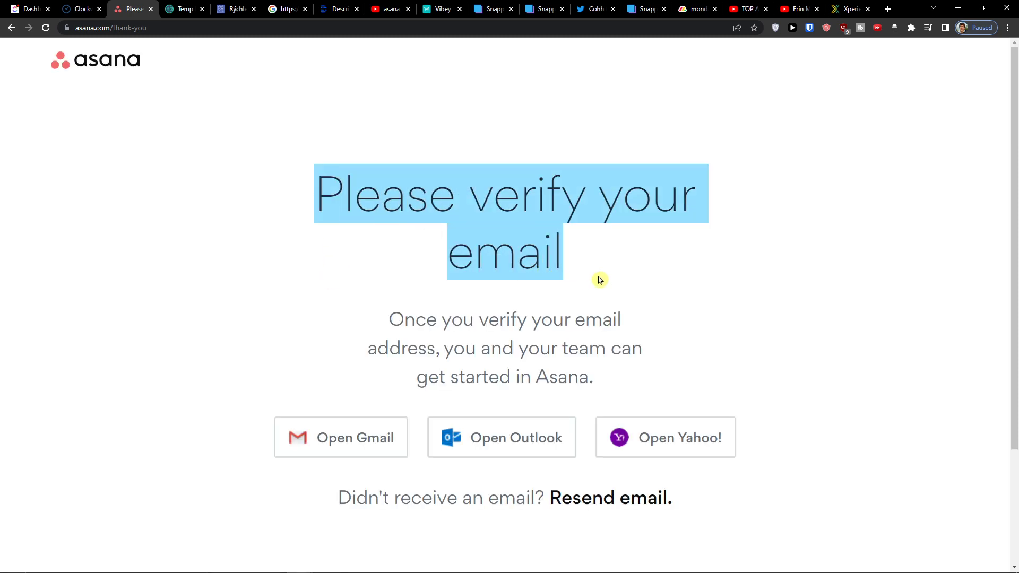
scroll(596, 277, down, 3)
scroll(589, 274, up, 3)
click(187, 8)
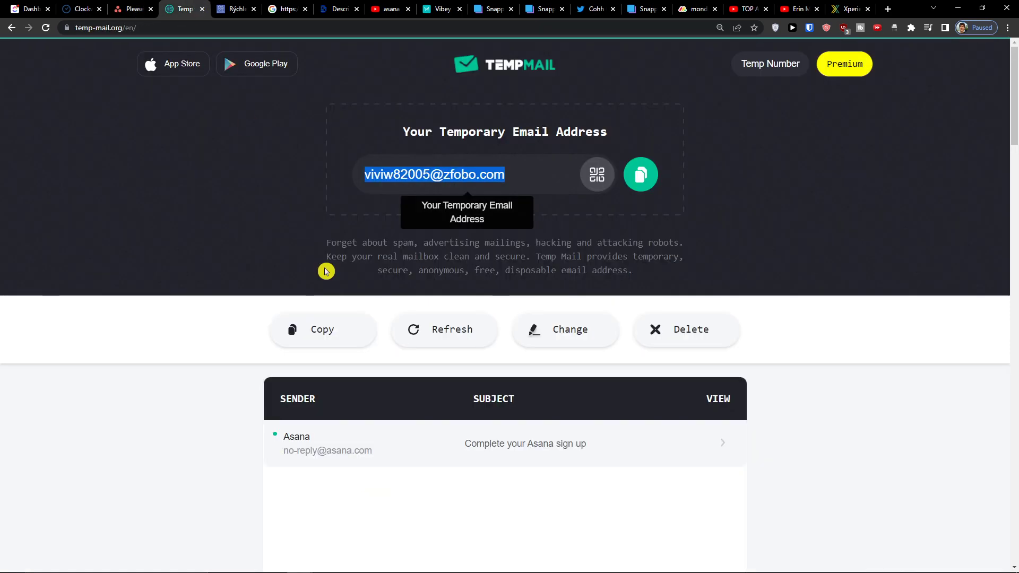
click(509, 445)
scroll(403, 438, down, 4)
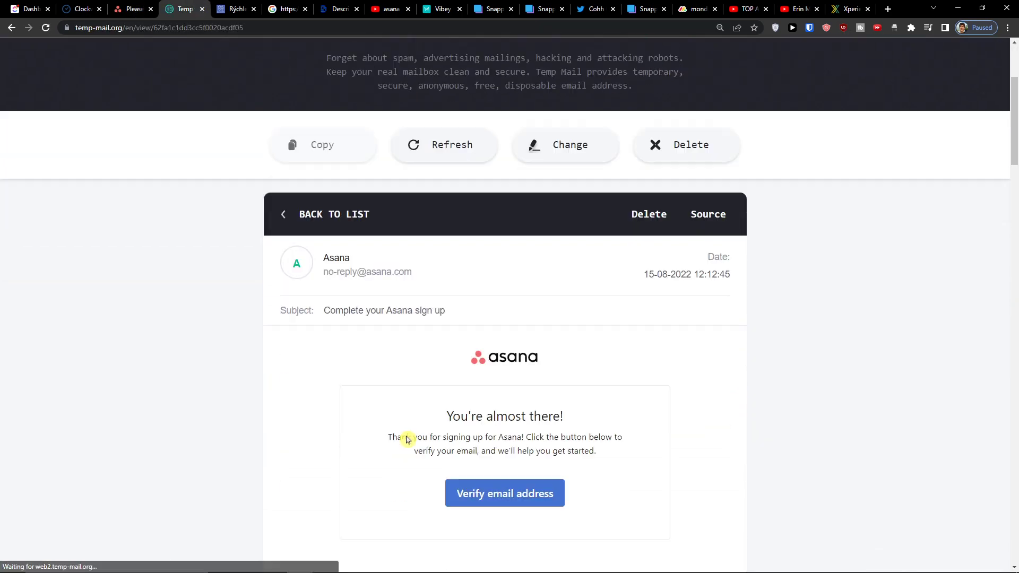
click(473, 436)
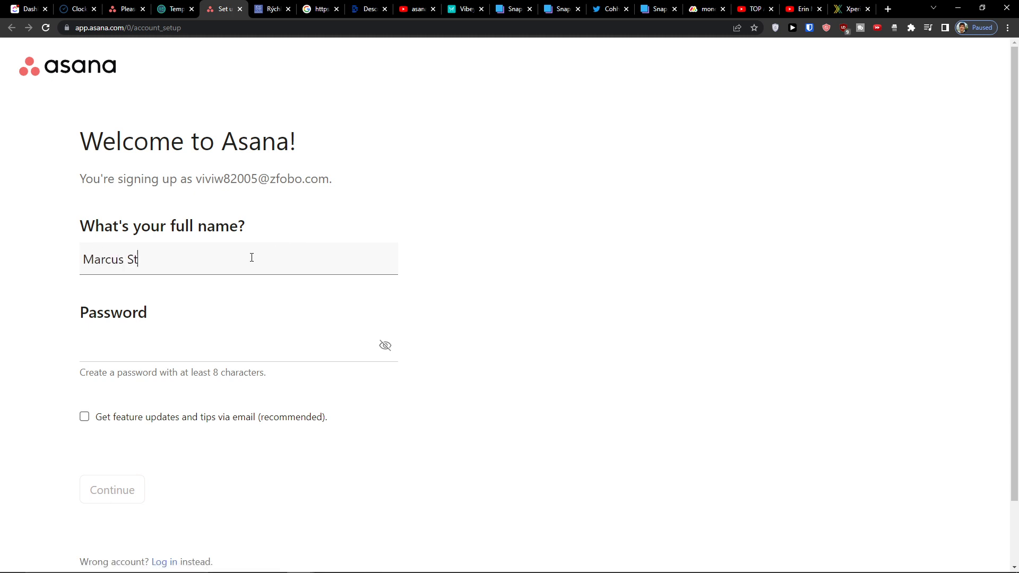
Finish the full name and account password details and continue without opting in to feature updates and tips via email
key(Tab)
text(•••••••••)
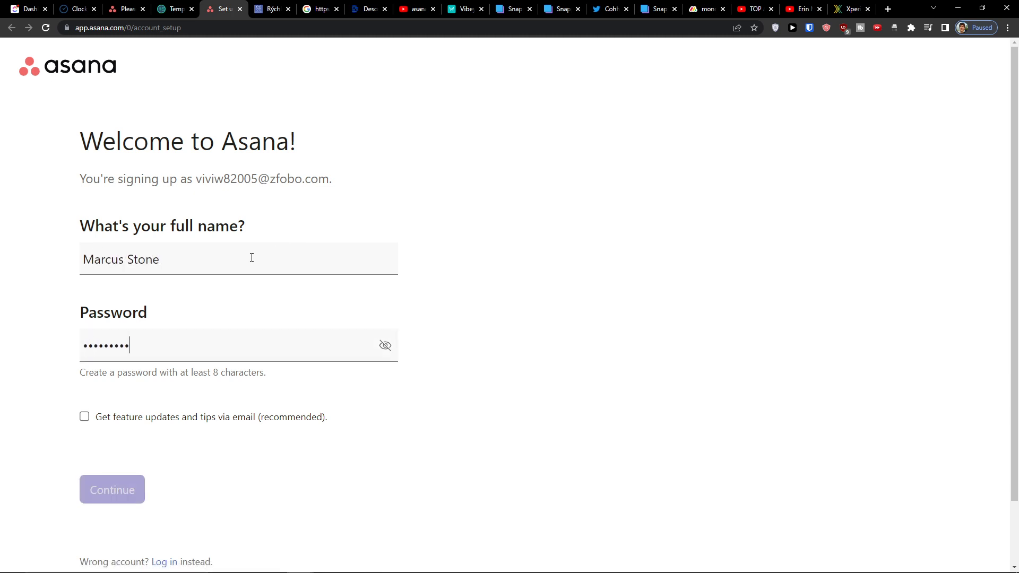
drag(99, 423, 202, 438)
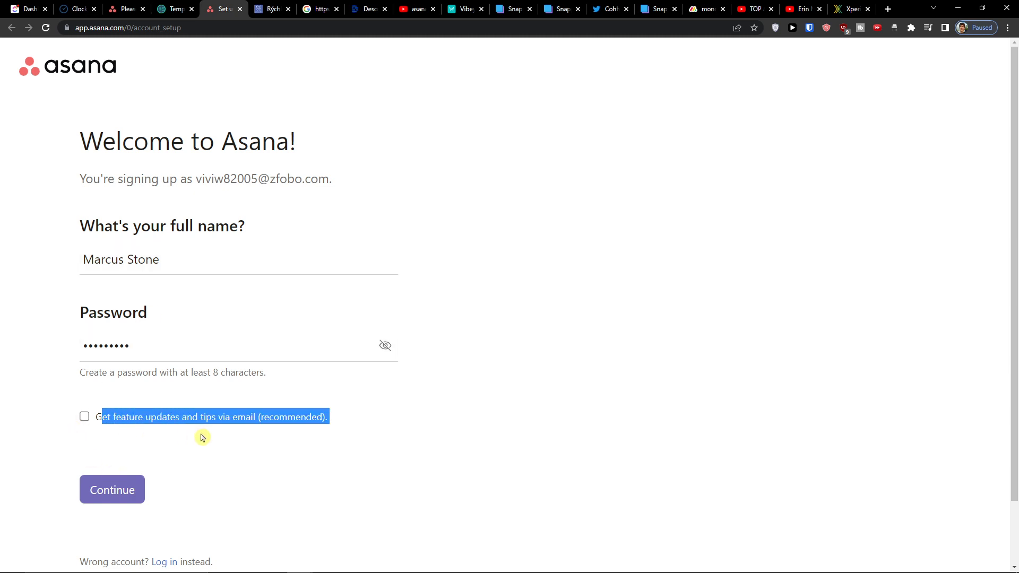
click(336, 464)
click(94, 493)
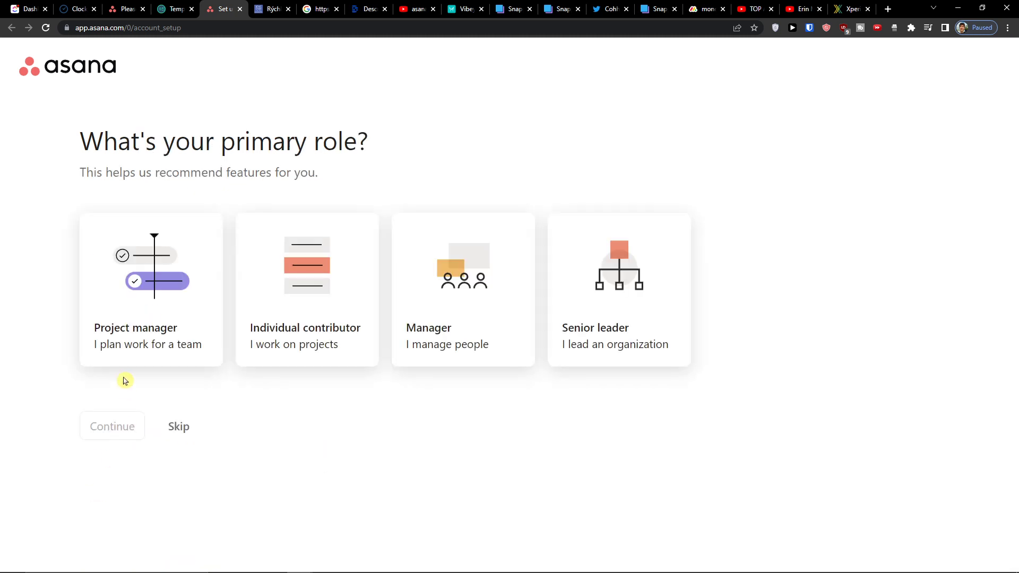
Choose Project manager as the primary role and continue the account setup
drag(76, 142, 506, 174)
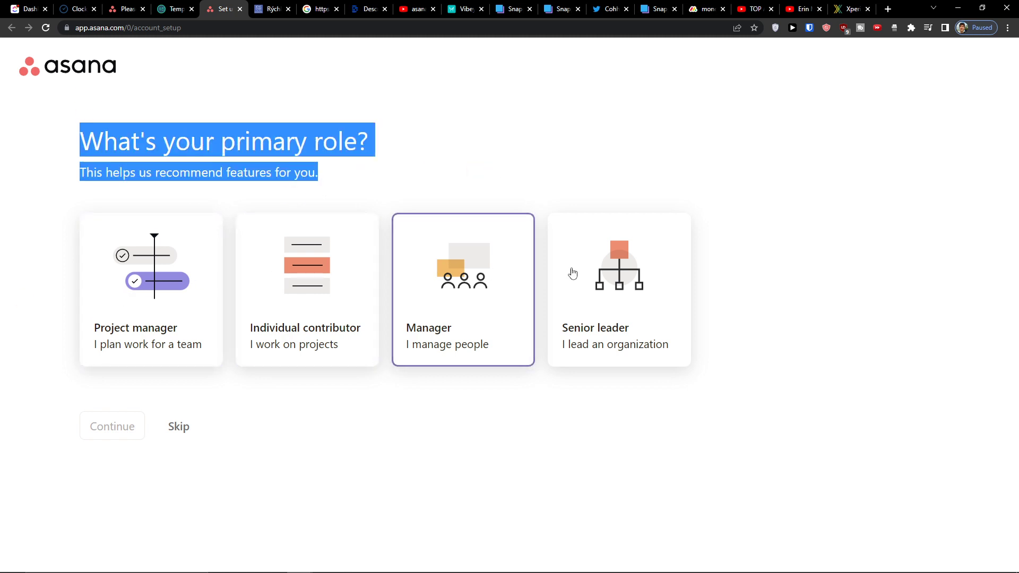
click(122, 324)
click(88, 423)
Choose "I'm the first from my team in Asana" as the main goal and continue
drag(43, 212, 441, 253)
click(449, 252)
click(245, 311)
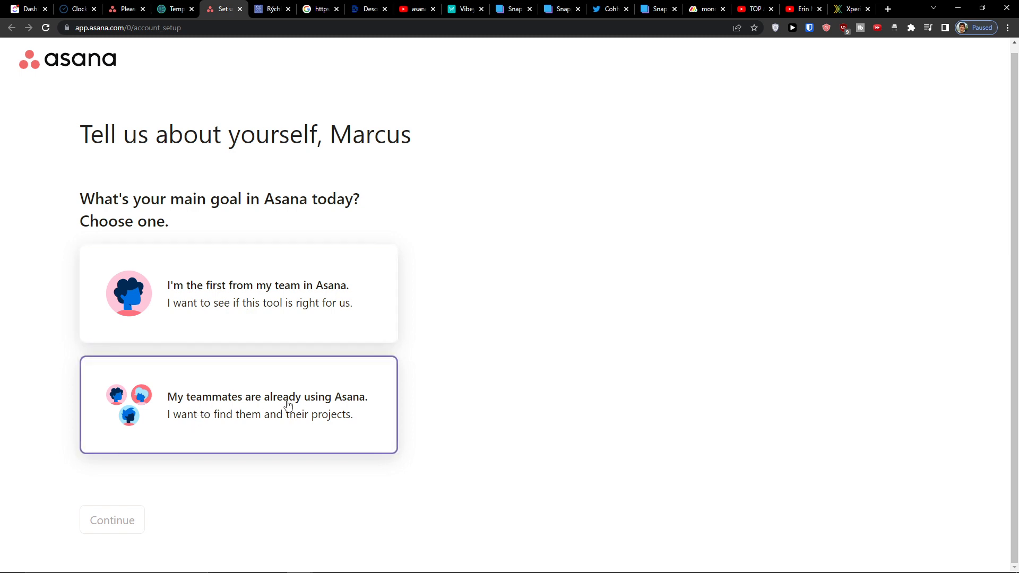
click(239, 321)
click(104, 521)
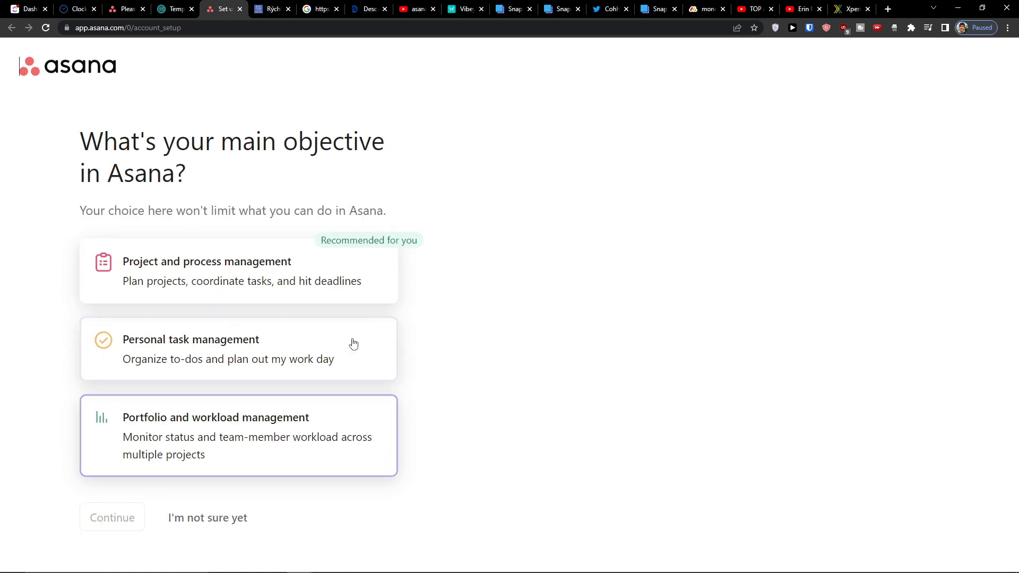
Choose "Project and process management" as the main objective in Asana and continue
drag(95, 118, 290, 189)
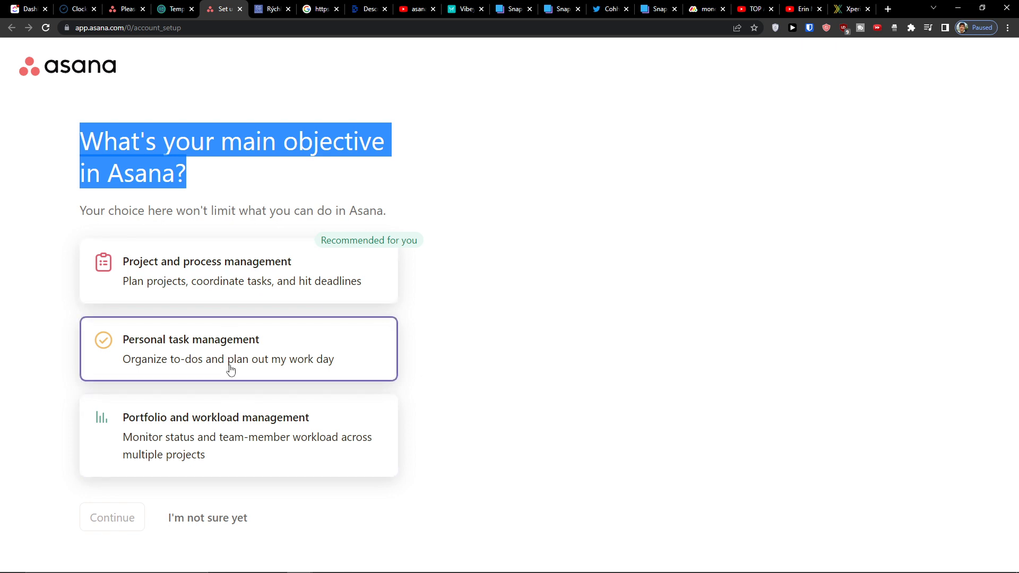
click(221, 296)
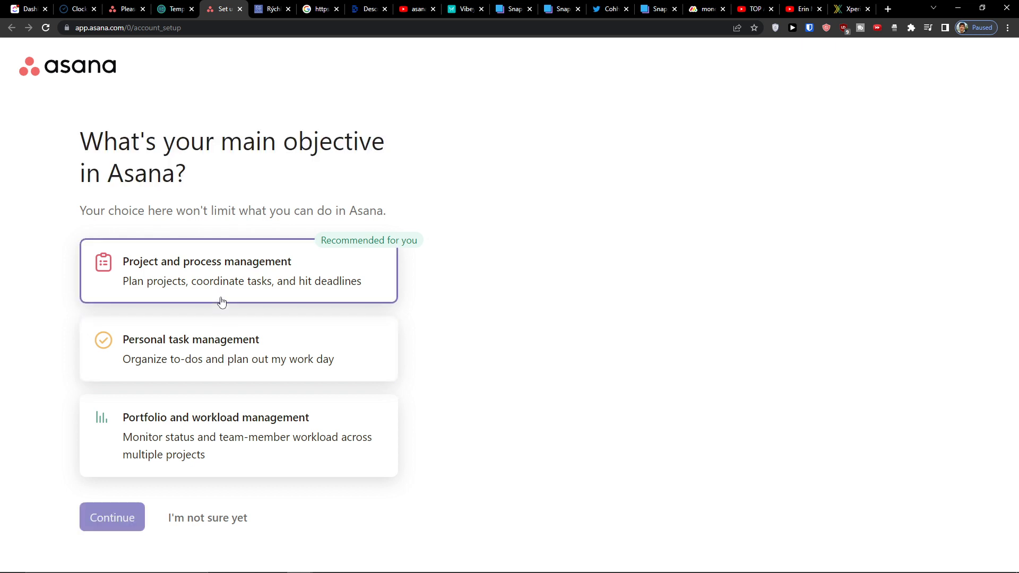
click(208, 339)
click(193, 262)
click(182, 338)
click(188, 294)
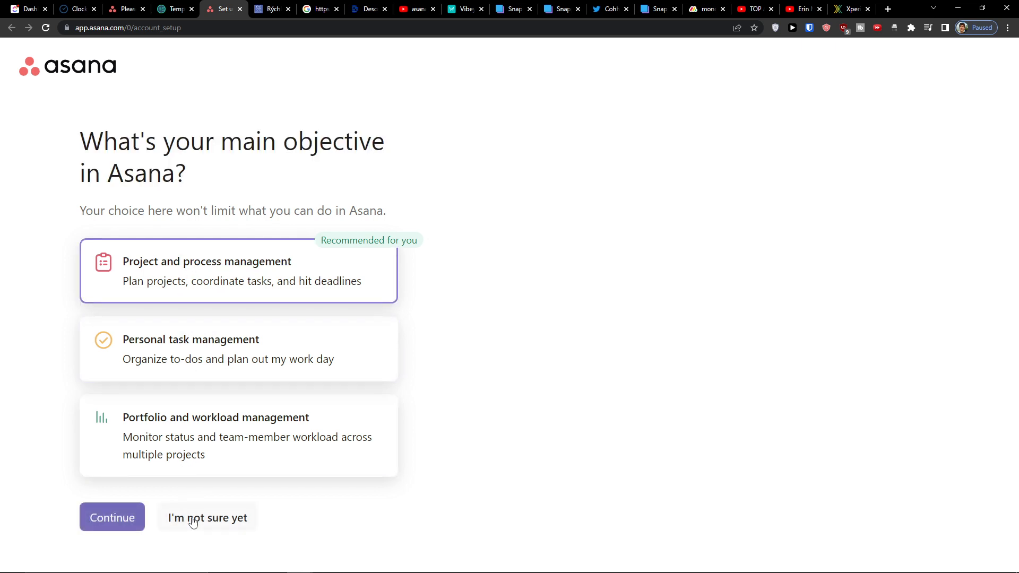
click(136, 522)
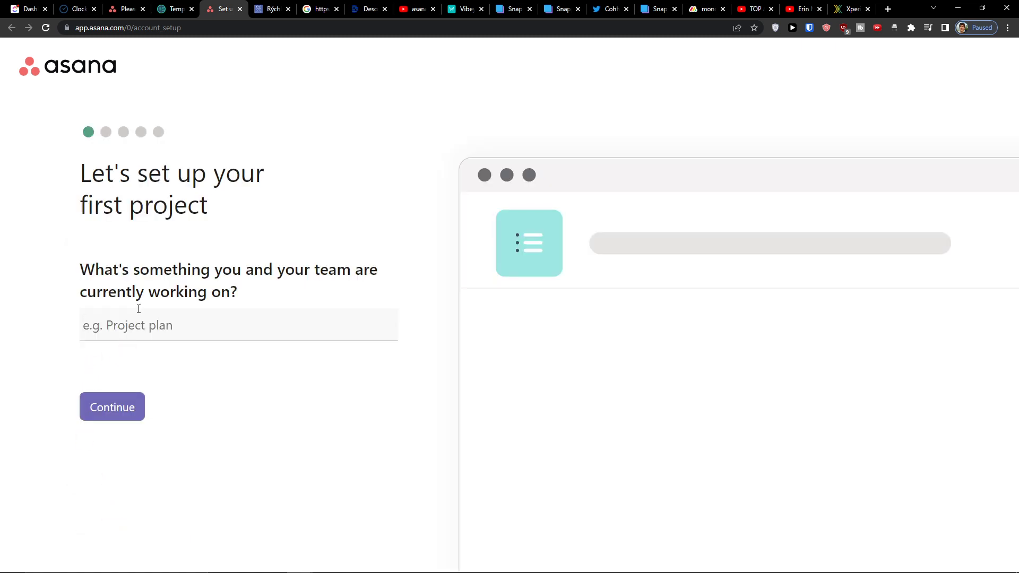
Name the first project "Youtube Channel" and continue
text(Youtube C)
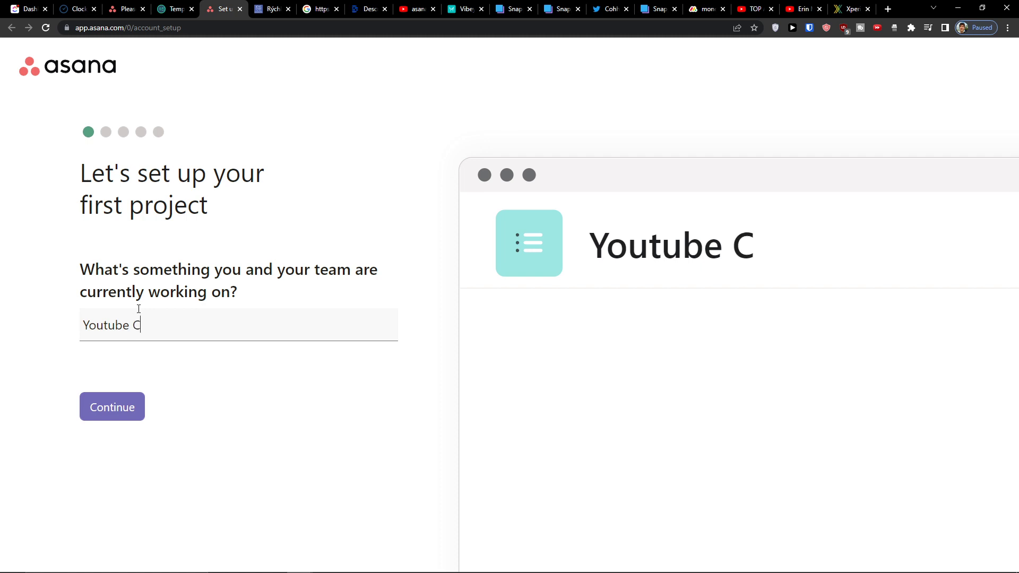
text(hannel)
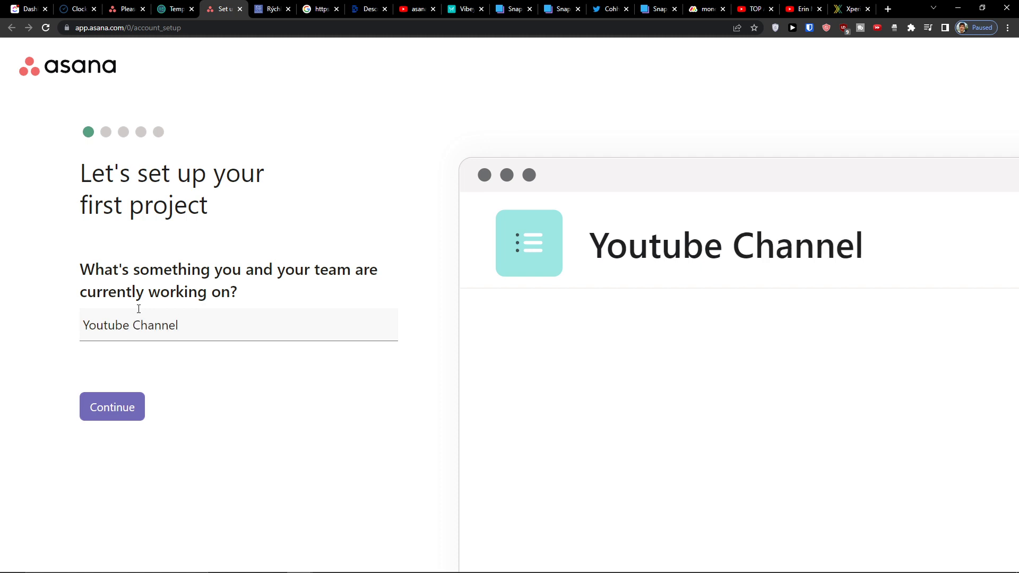
click(136, 413)
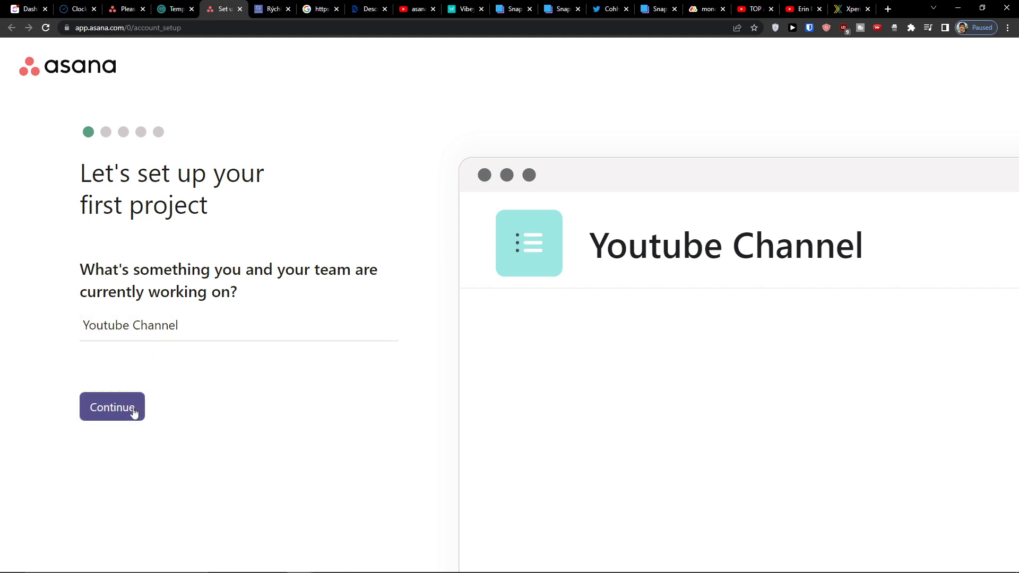
Enter "Marketing Video" as the project's first task and accept To do, Doing and Done as the task sections
drag(136, 169, 281, 187)
click(244, 247)
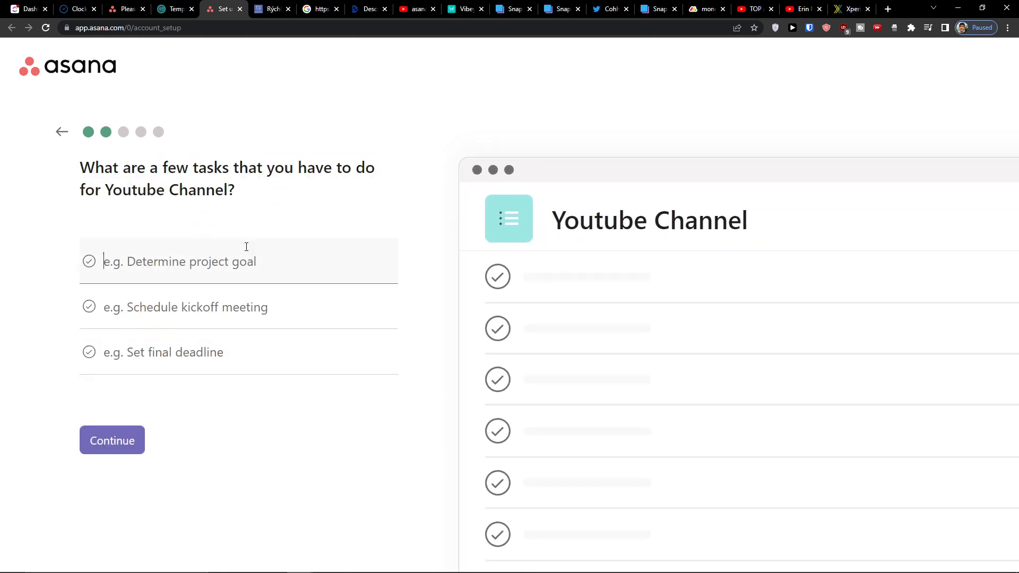
text(Marketing Video)
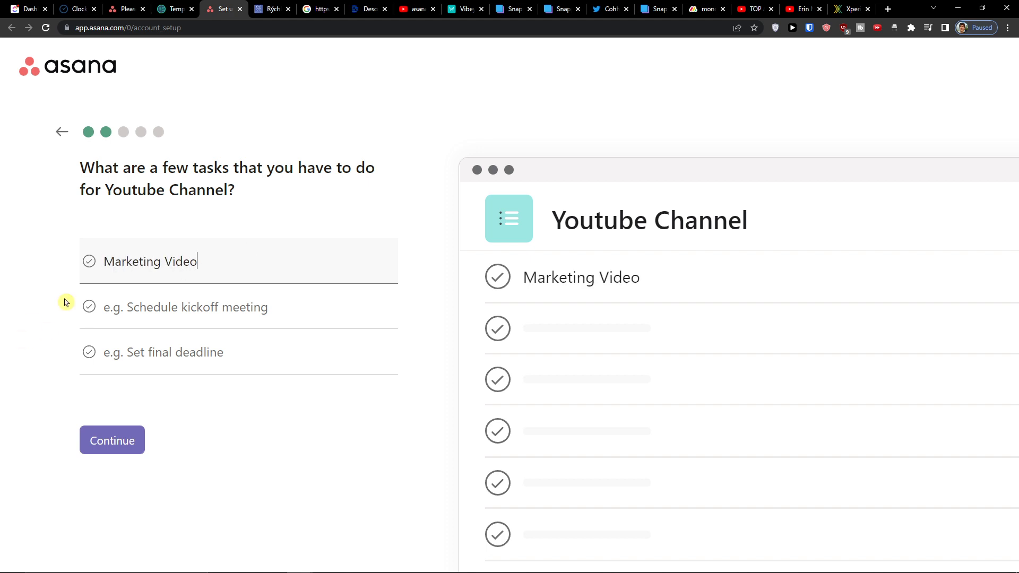
click(118, 432)
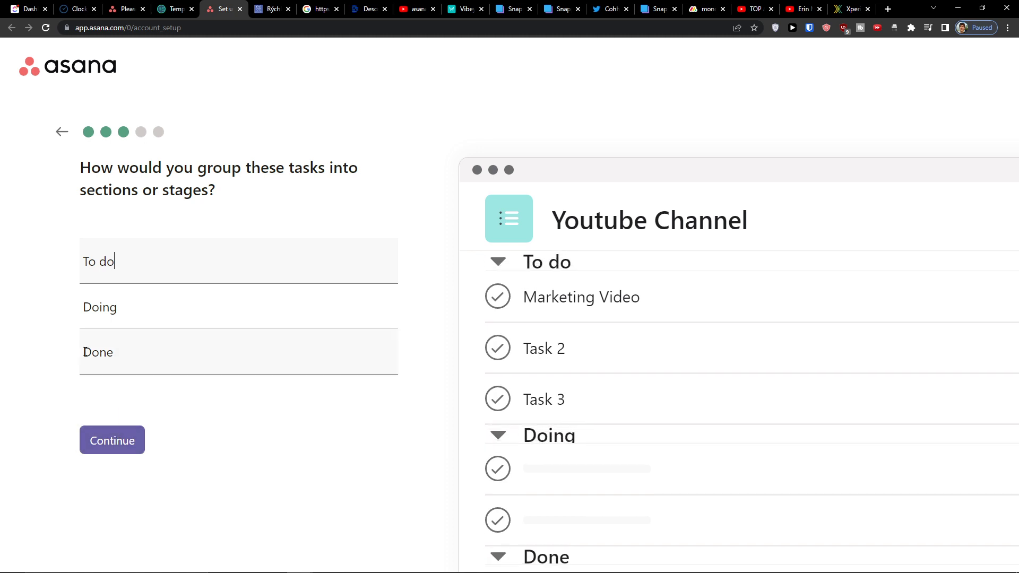
drag(102, 167, 238, 192)
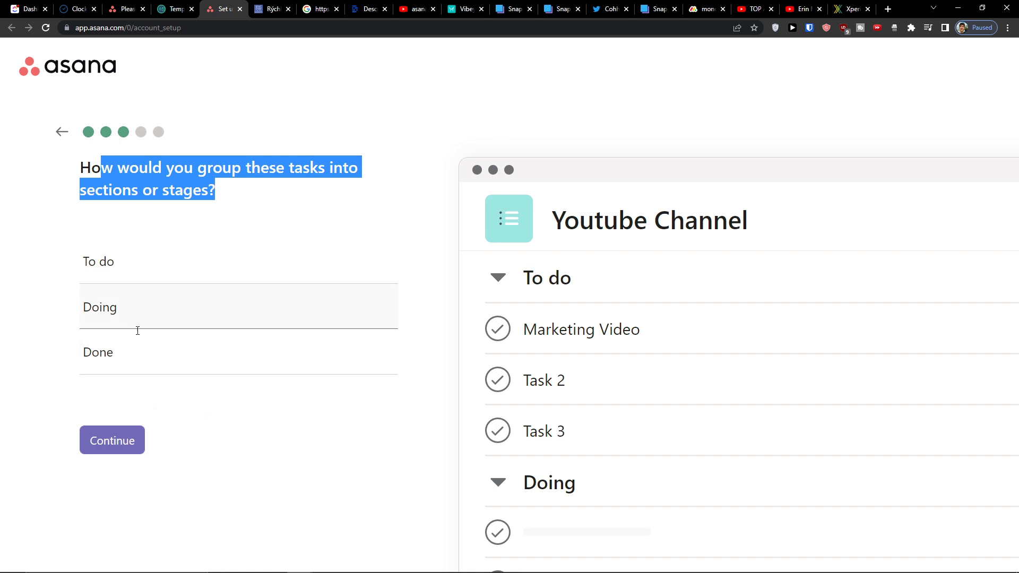
click(118, 441)
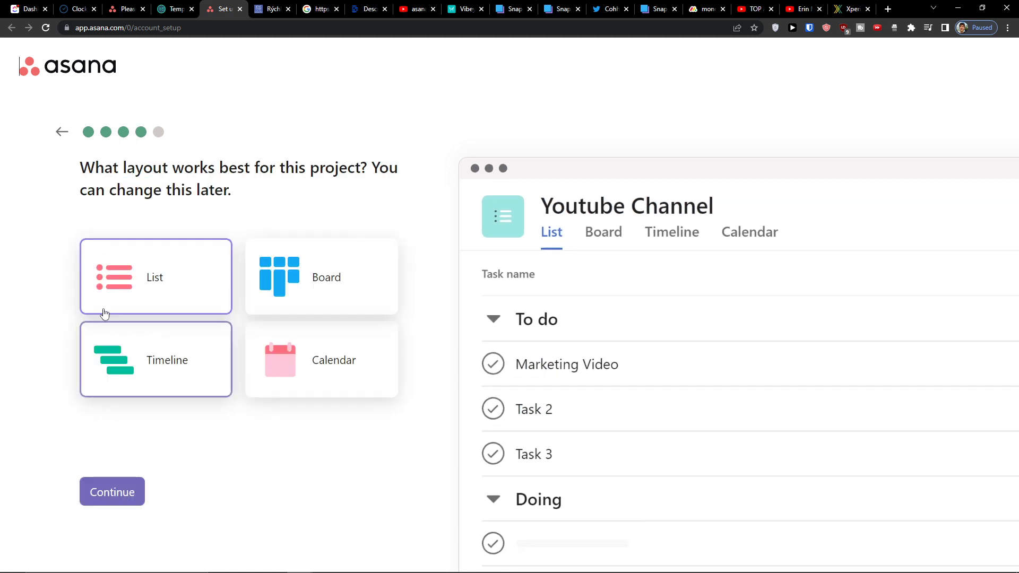
Preview the Board, Timeline and Calendar layouts, choose List as the project layout and continue
drag(79, 166, 221, 200)
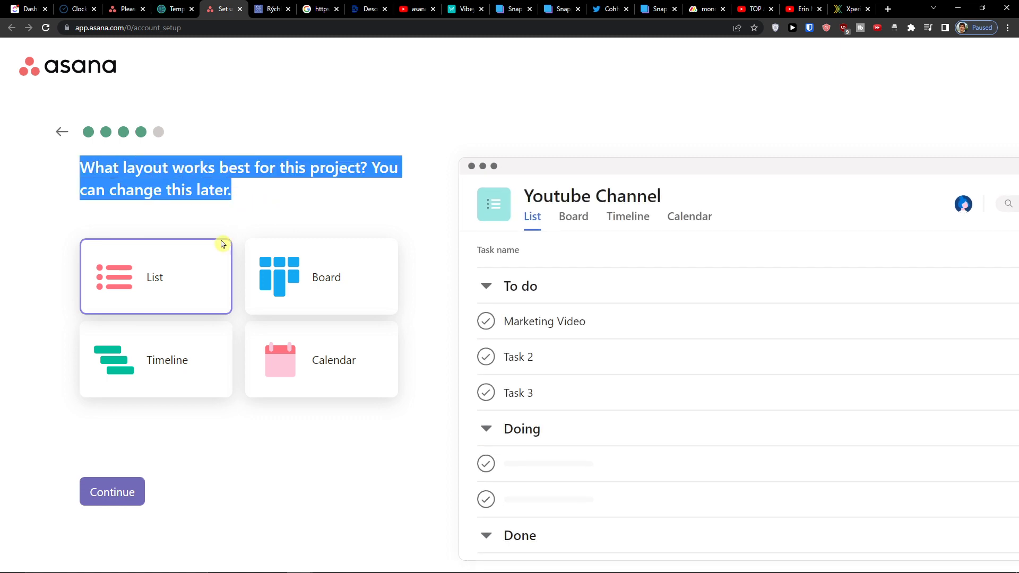
click(252, 285)
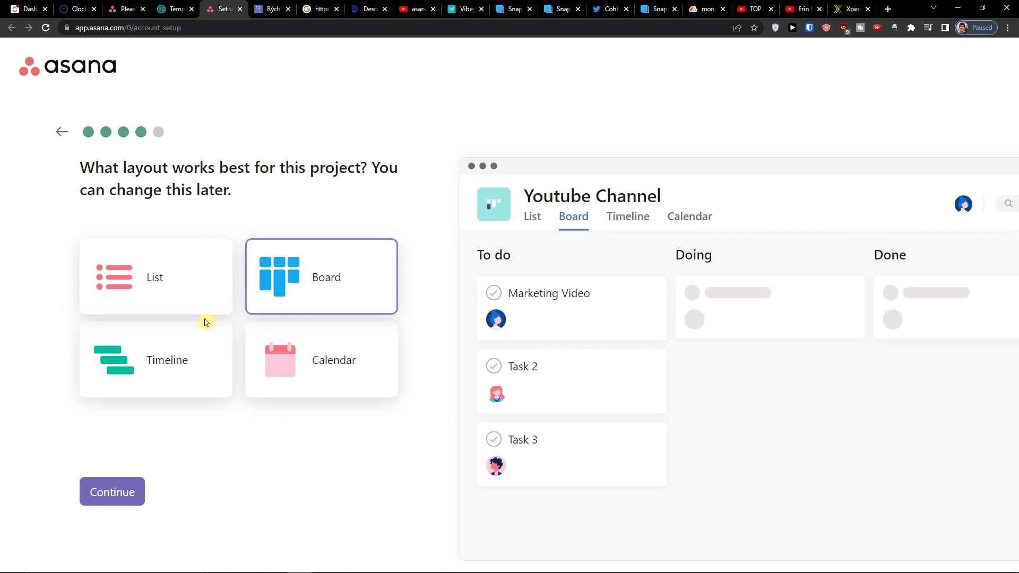
click(177, 352)
click(381, 354)
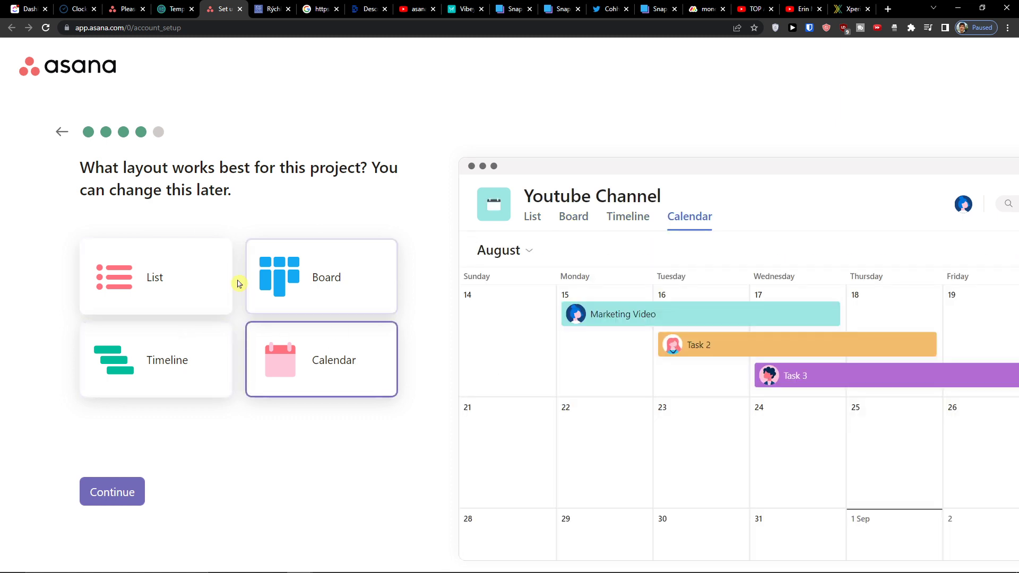
click(154, 259)
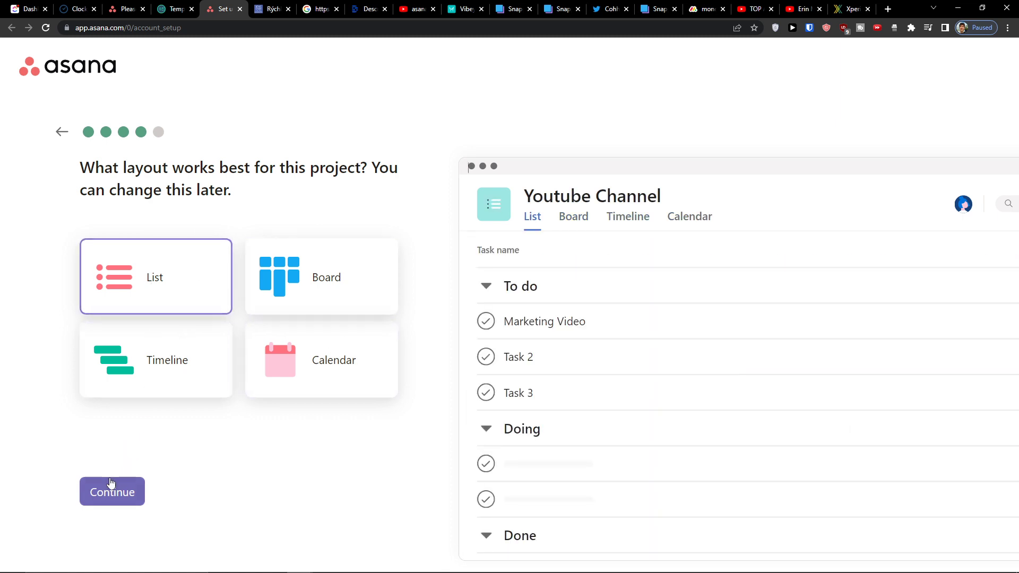
click(110, 483)
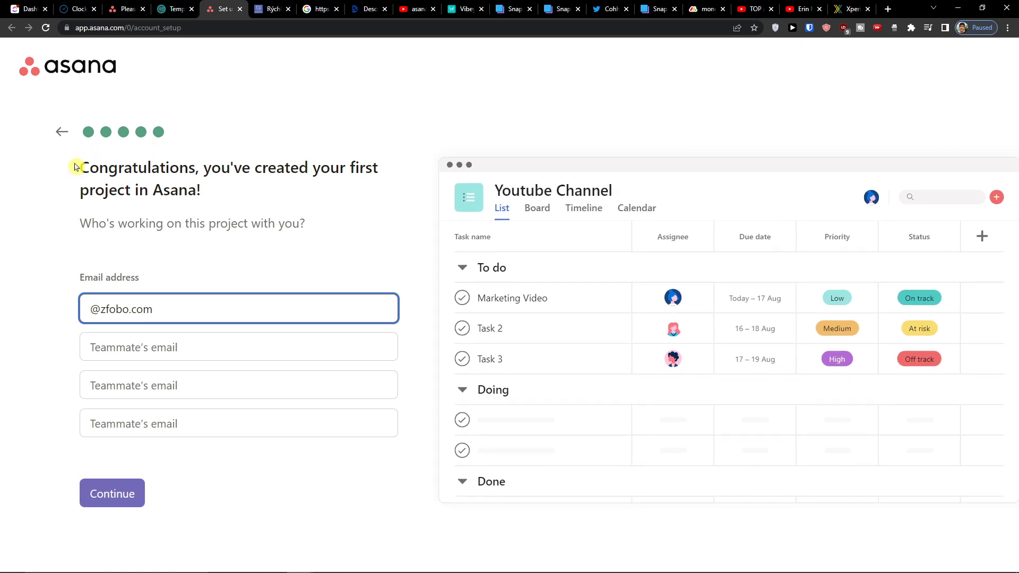
Clear the prefilled domain from the first teammate email field
drag(153, 190, 202, 190)
click(145, 309)
drag(151, 310, 19, 332)
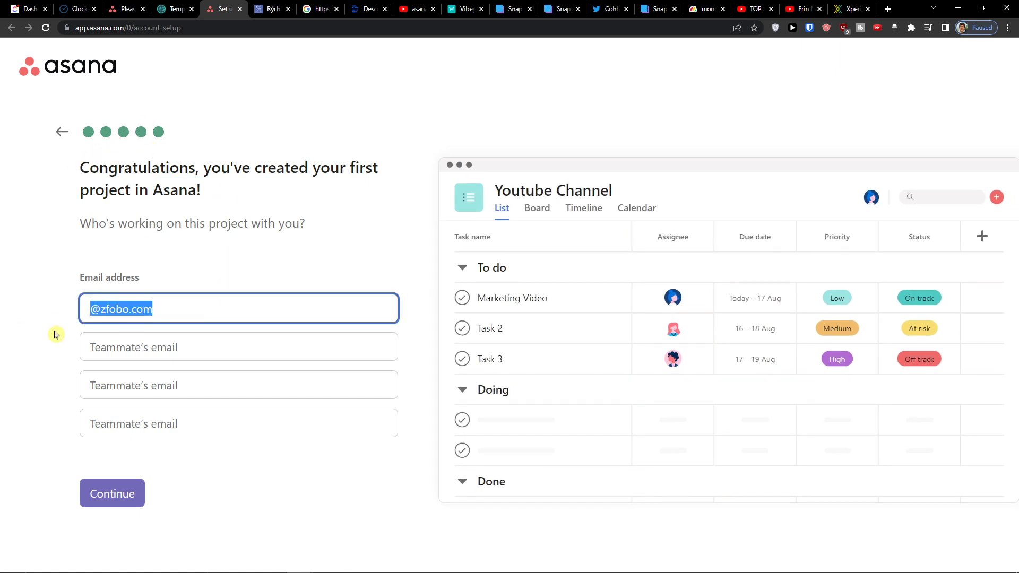
key(BackSpace)
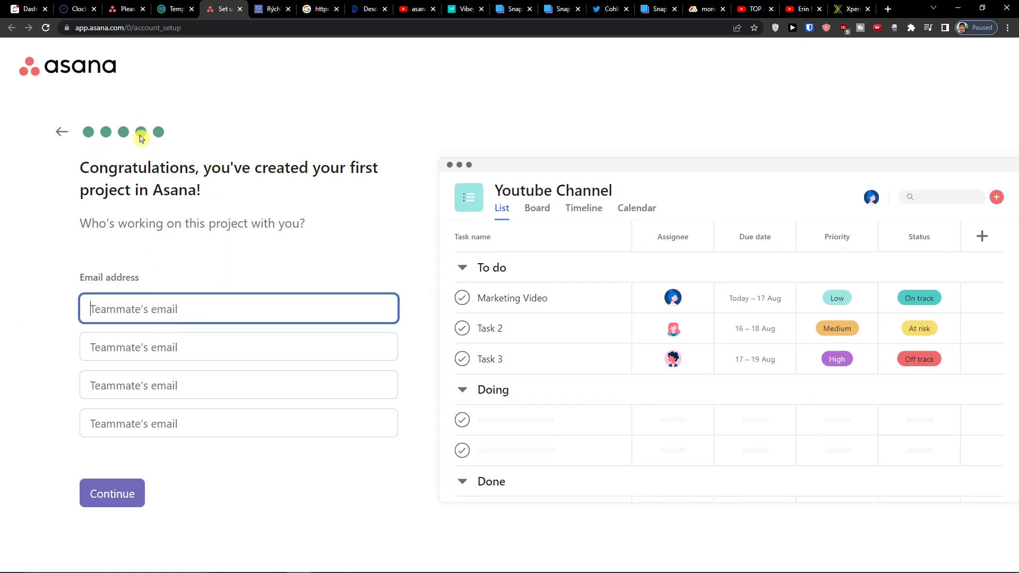
Continue the account setup without inviting any teammates and skip the app download offer
click(107, 493)
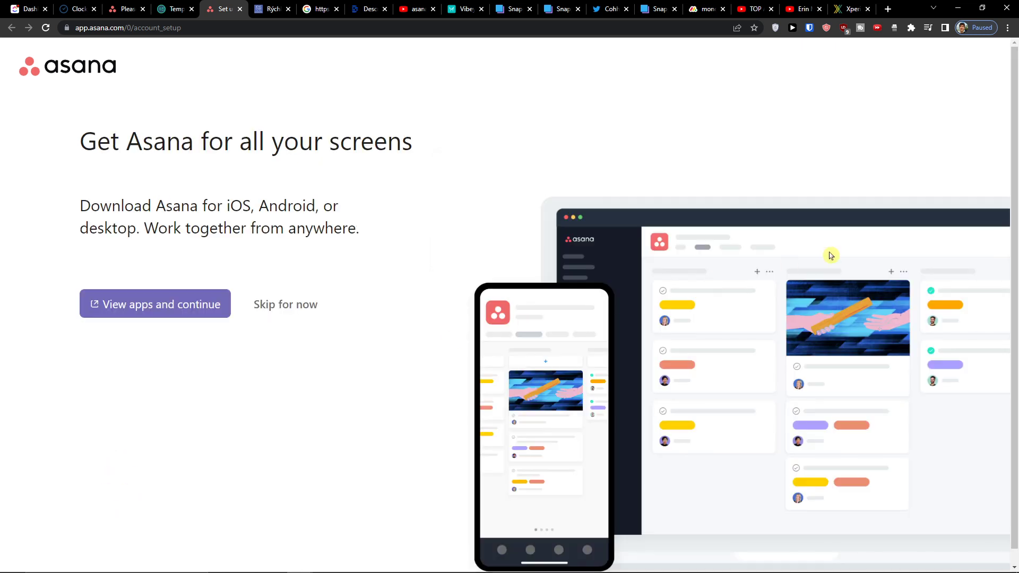
drag(97, 141, 417, 167)
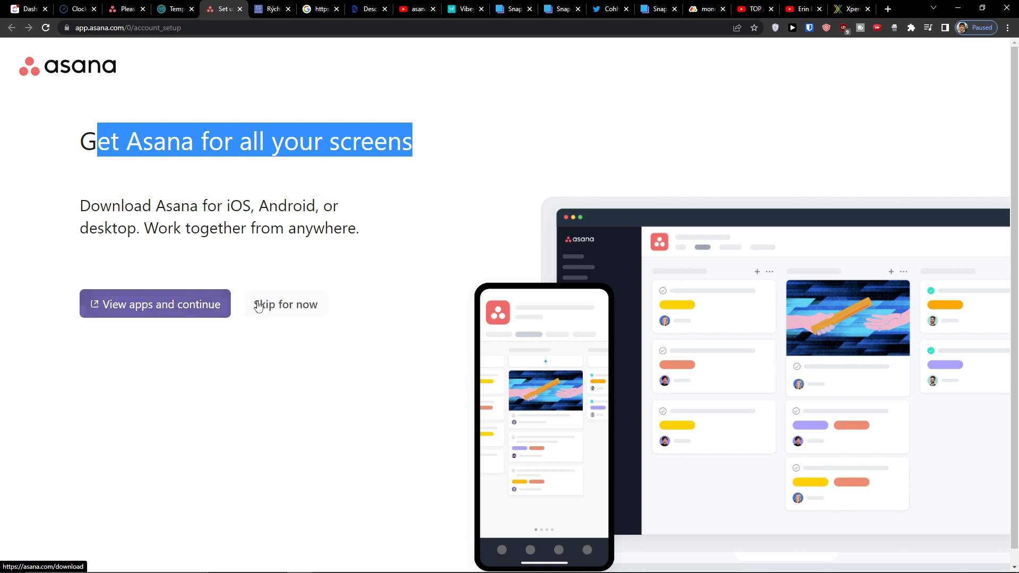
click(274, 307)
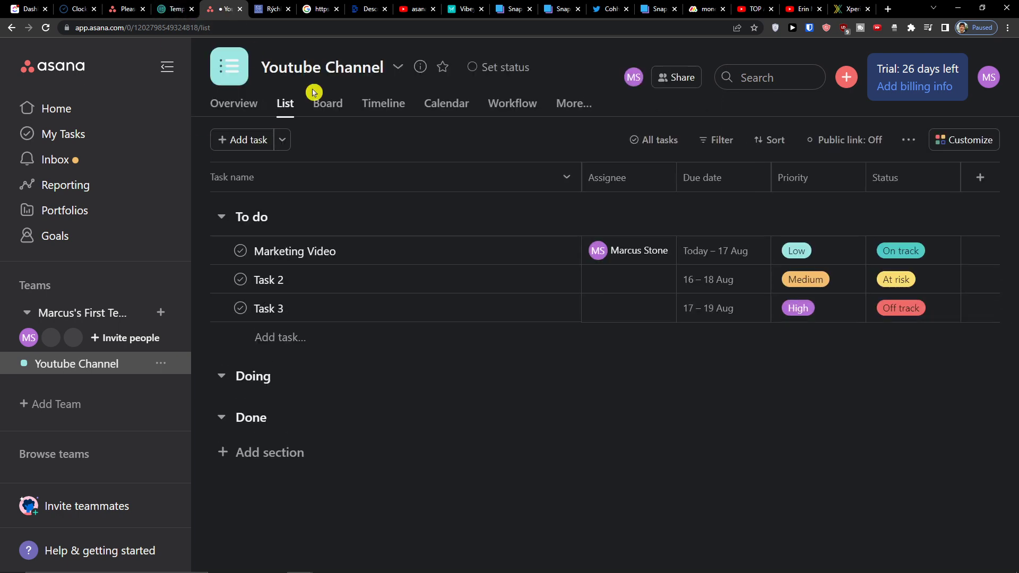
Open the Home page and look through its getting-started items, including project setup, integrations and Home customization
click(145, 113)
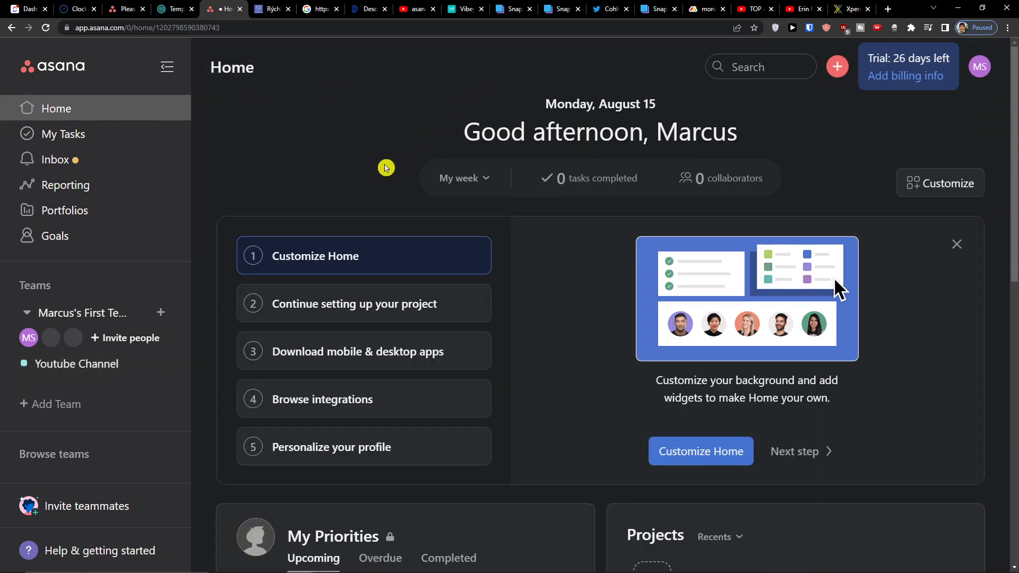
scroll(353, 309, down, 2)
scroll(357, 310, up, 2)
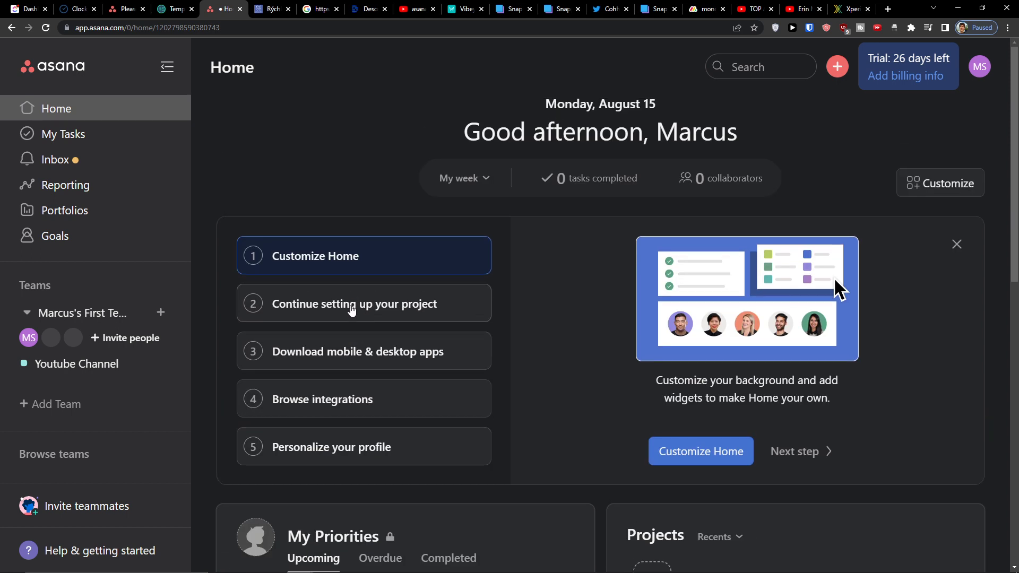
click(352, 312)
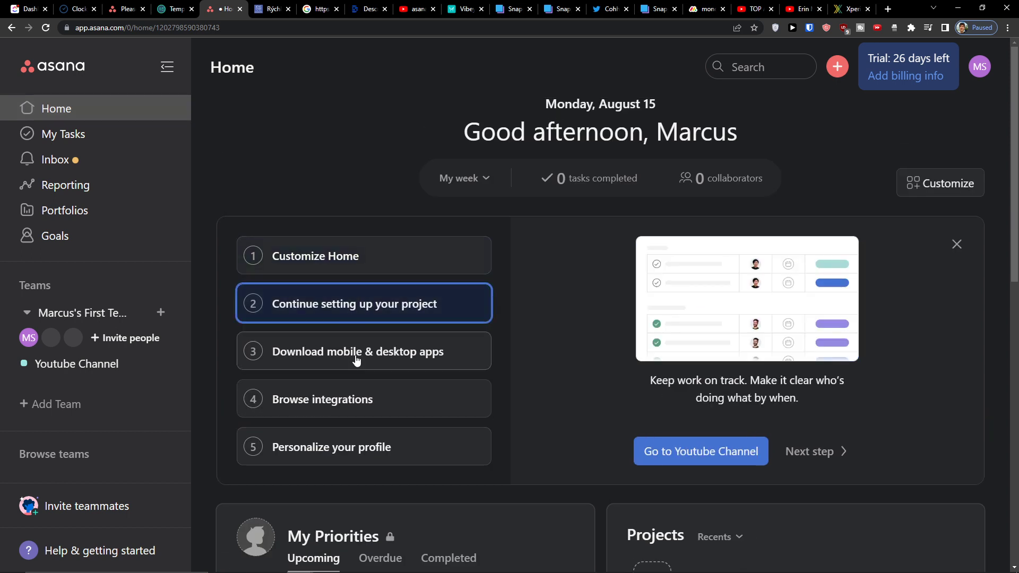
click(334, 402)
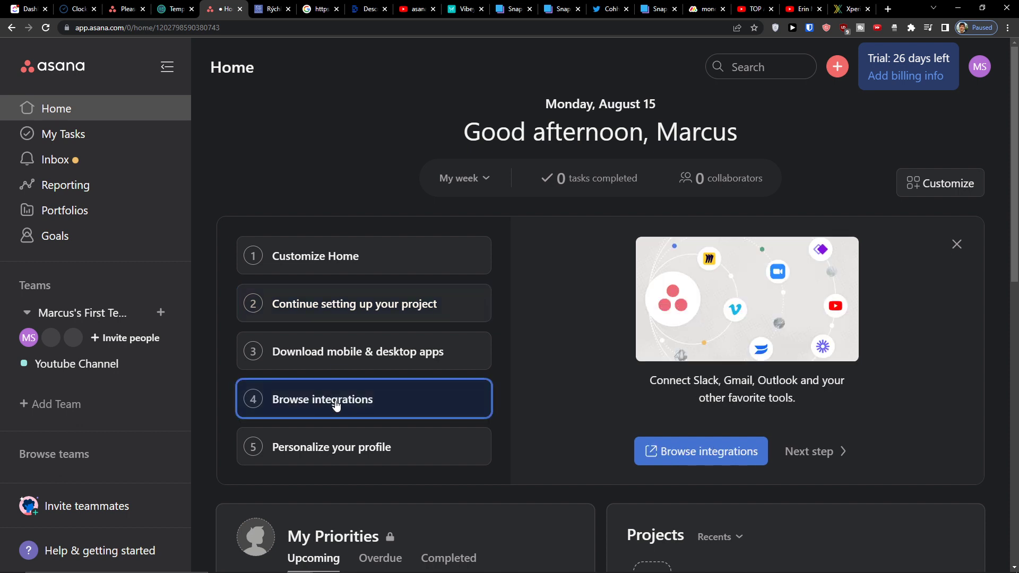
click(351, 430)
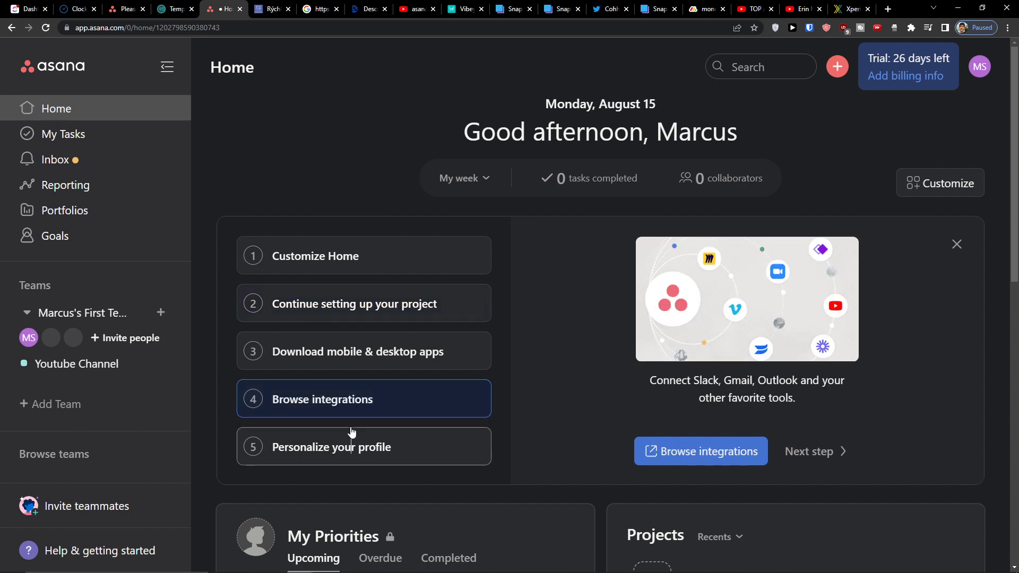
click(378, 253)
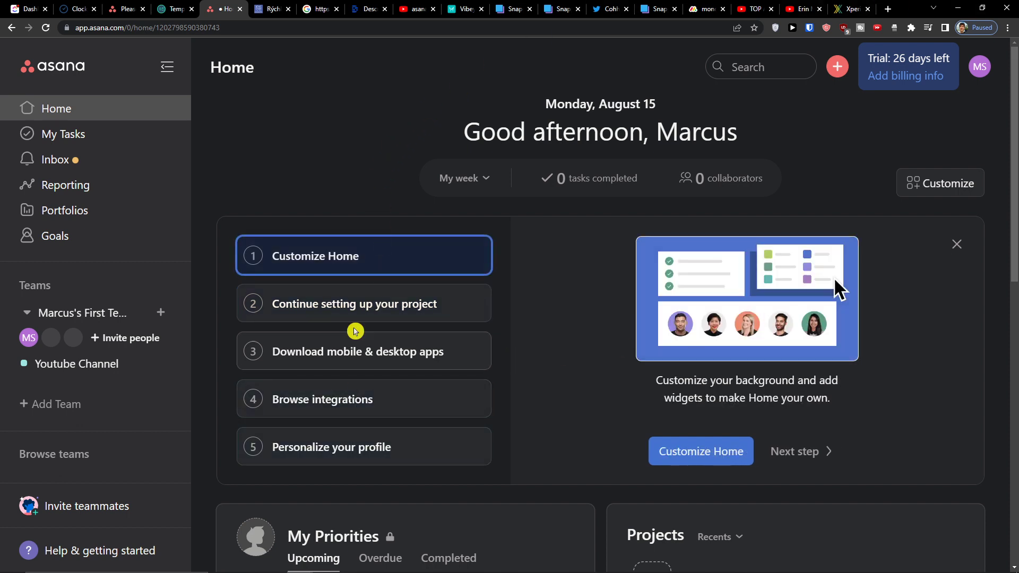
Examine the Home page's My Priorities, Projects, Tasks I've assigned and People widgets
scroll(391, 352, down, 2)
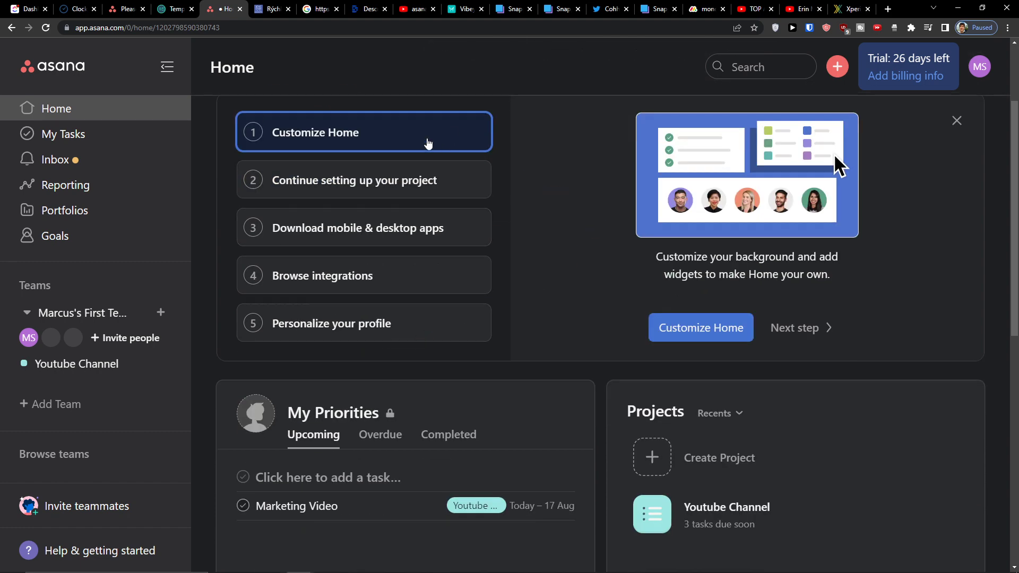
scroll(444, 152, up, 2)
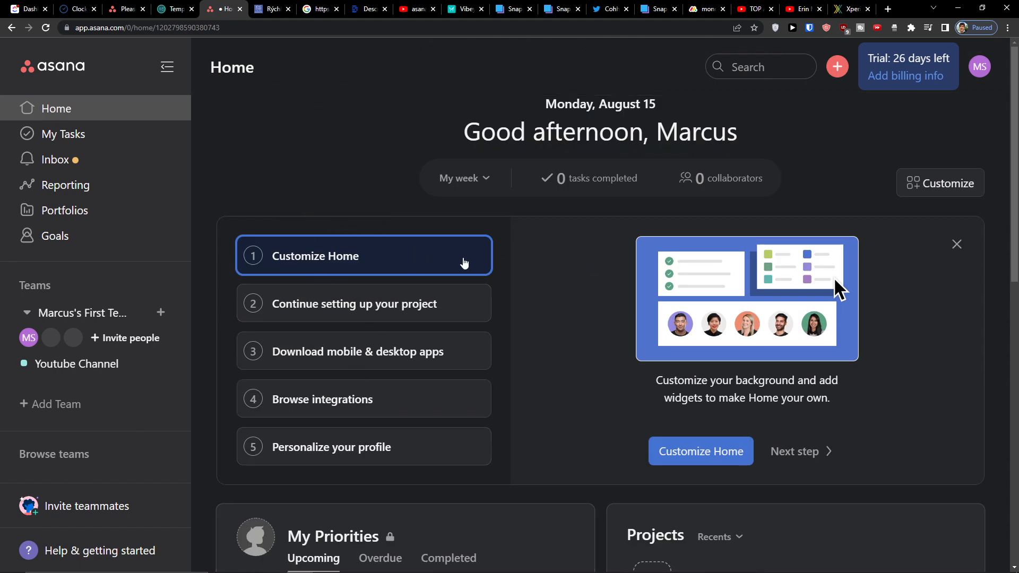
scroll(466, 267, down, 4)
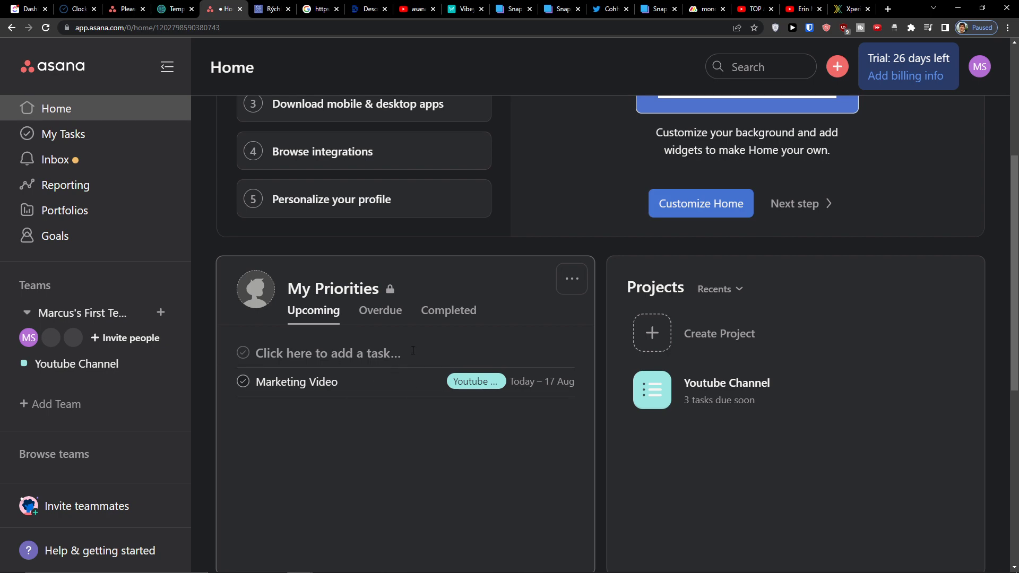
scroll(706, 372, down, 4)
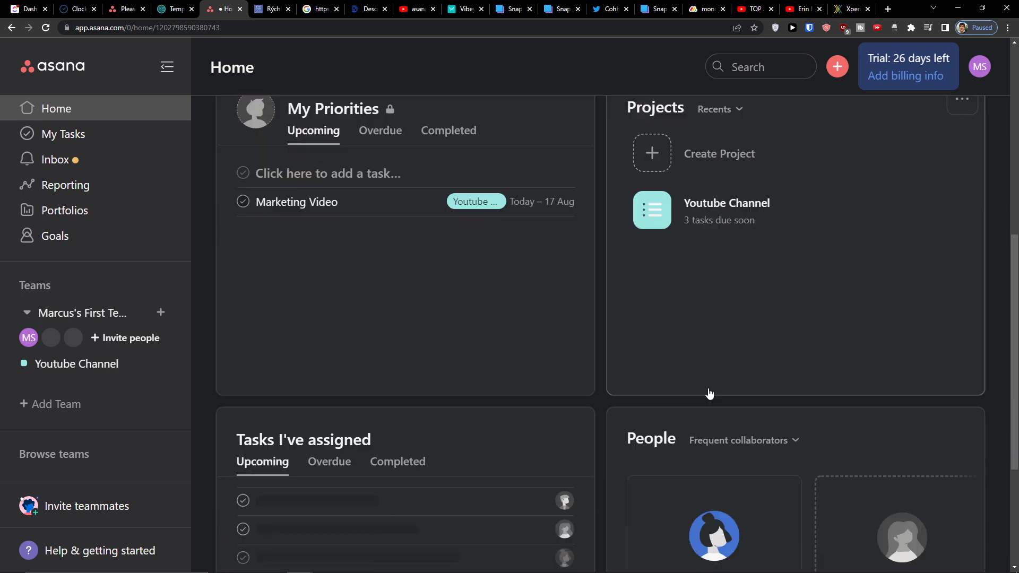
scroll(670, 266, up, 2)
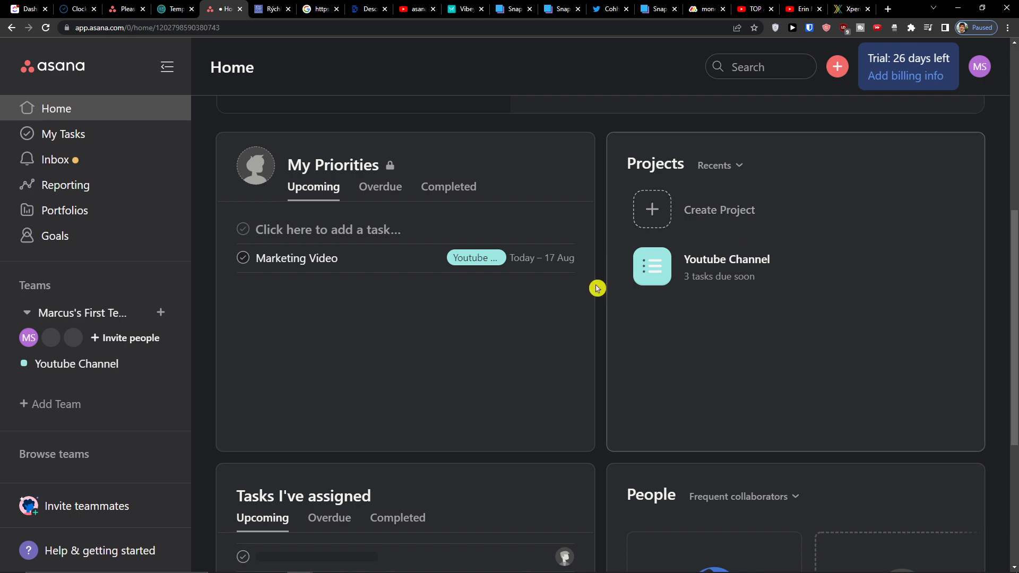
scroll(444, 323, down, 2)
scroll(391, 385, down, 2)
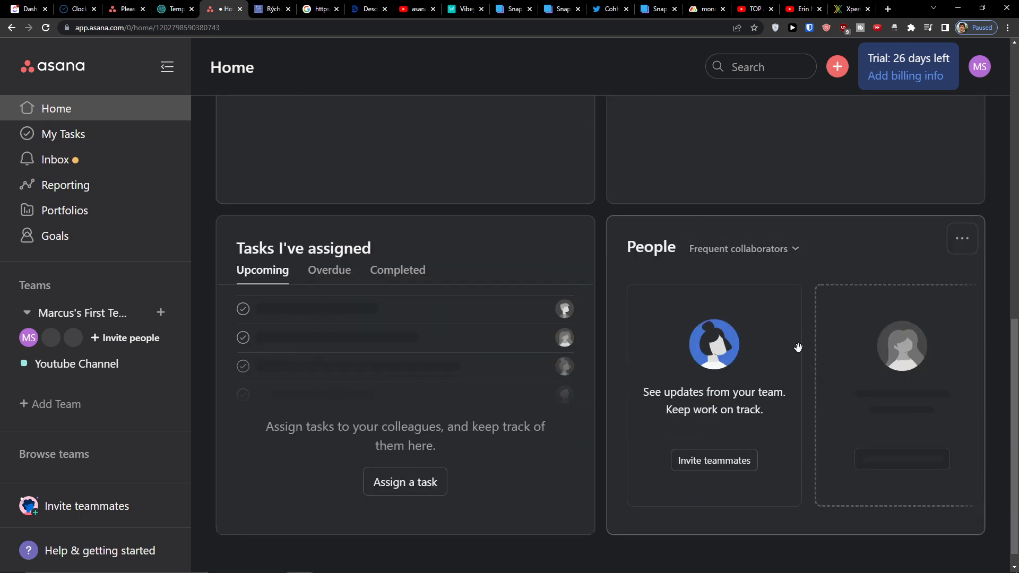
scroll(598, 268, up, 10)
View My Tasks and the Inbox, briefly opening and closing the Explore Inbox introduction
click(87, 129)
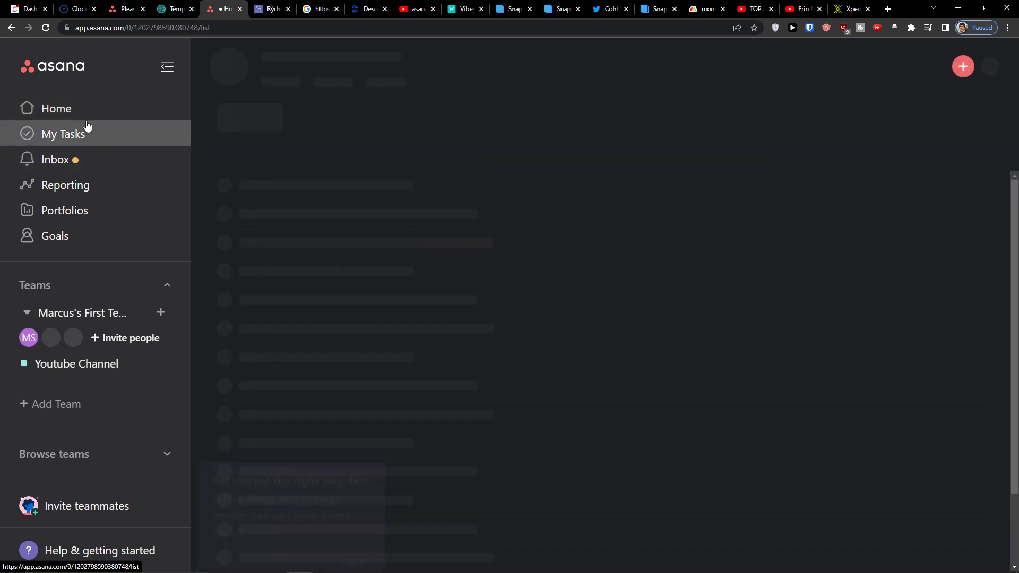
click(353, 538)
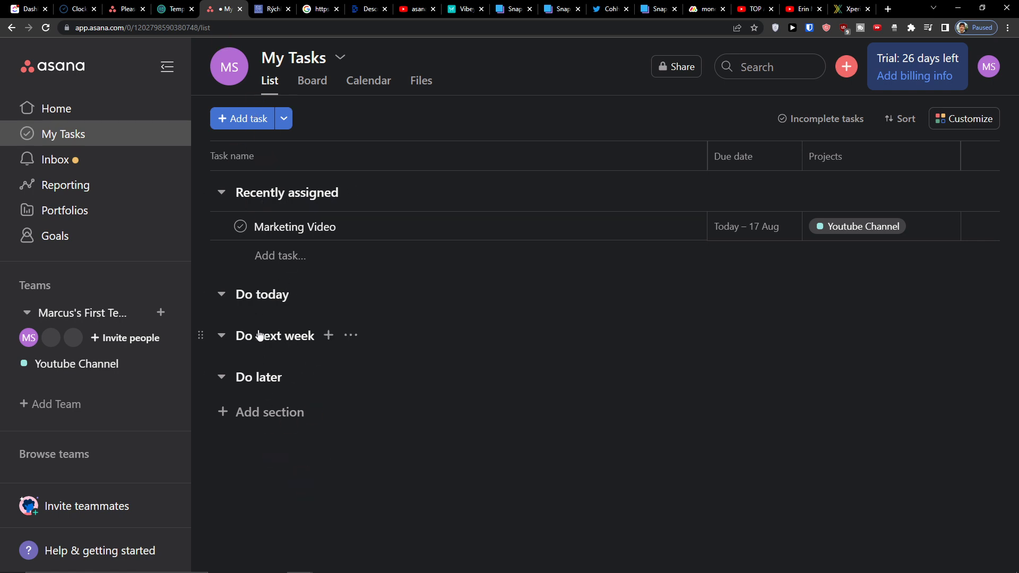
click(127, 159)
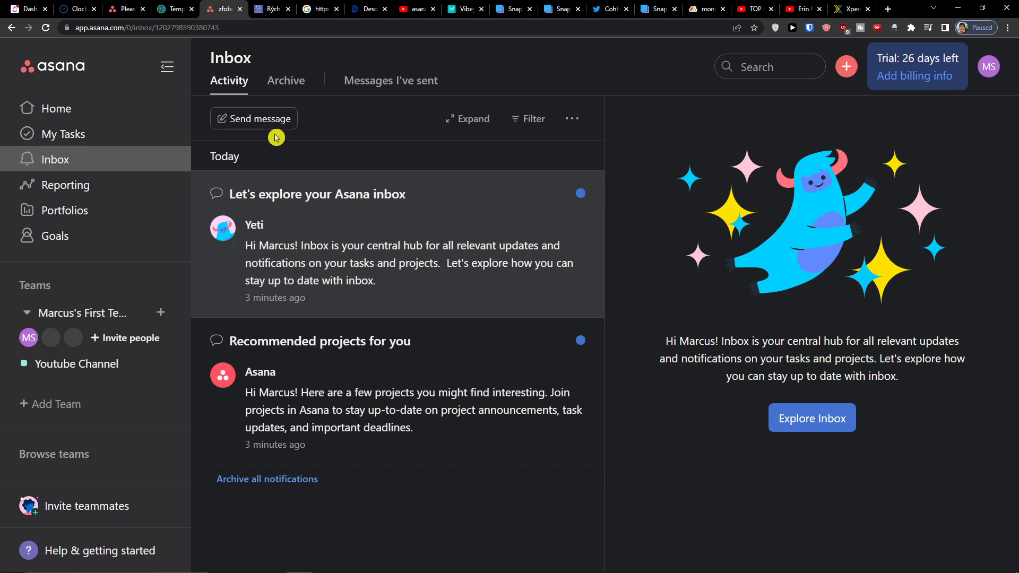
click(776, 415)
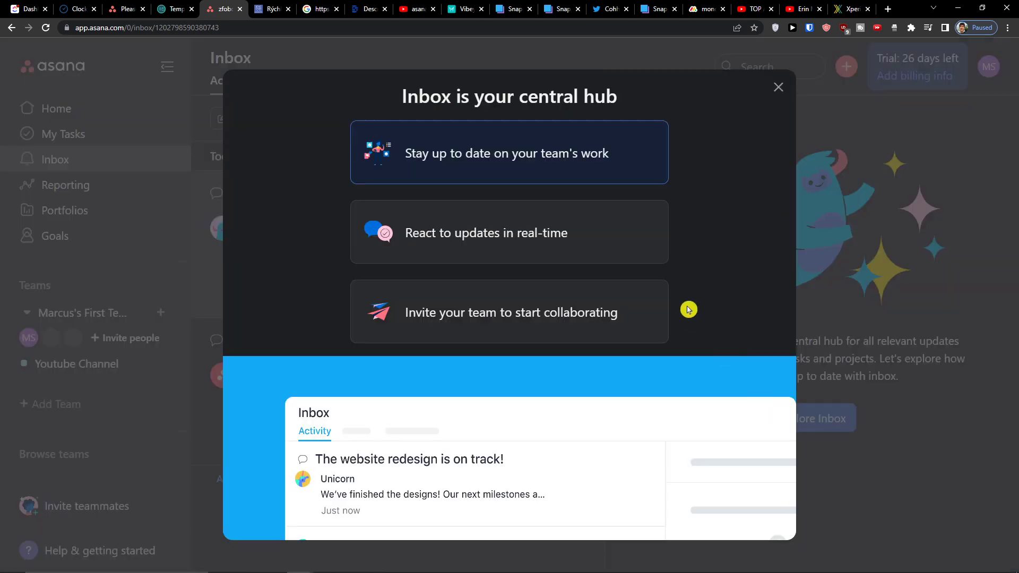
click(783, 87)
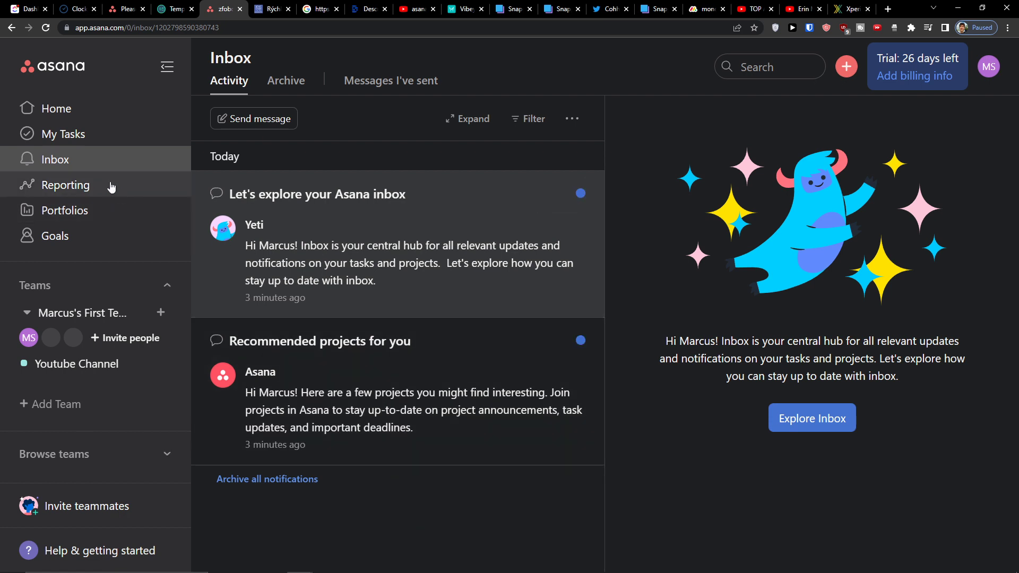
Look over the Reporting, Portfolios and Goals pages and read the Portfolios description
click(111, 187)
scroll(674, 391, down, 1)
scroll(674, 392, up, 1)
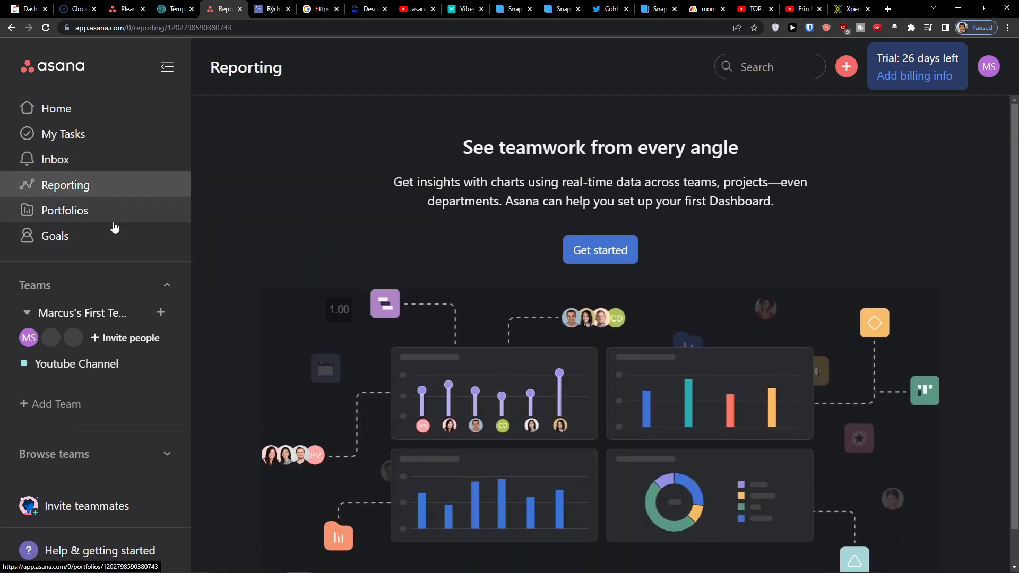
click(114, 226)
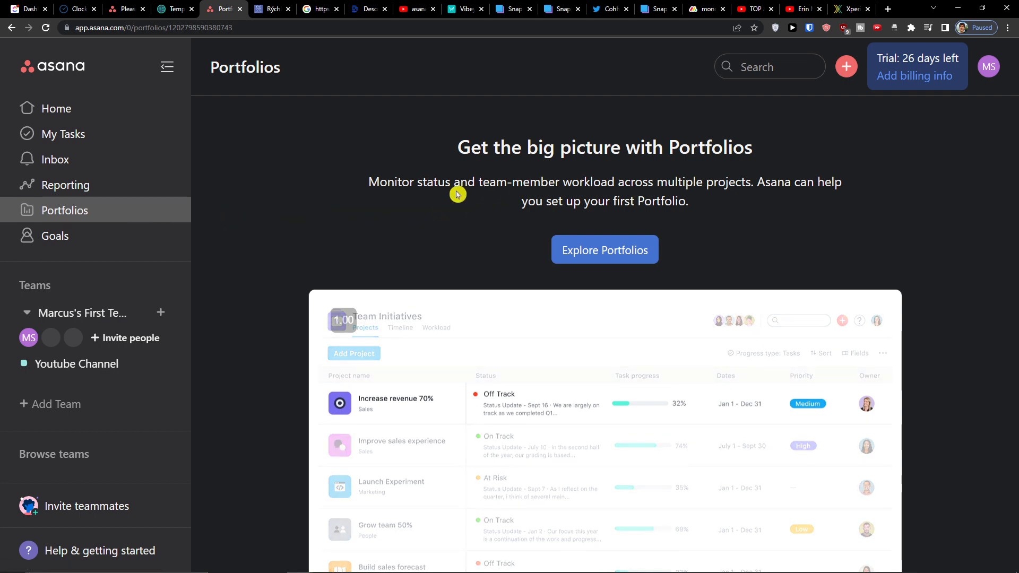
drag(339, 185, 714, 206)
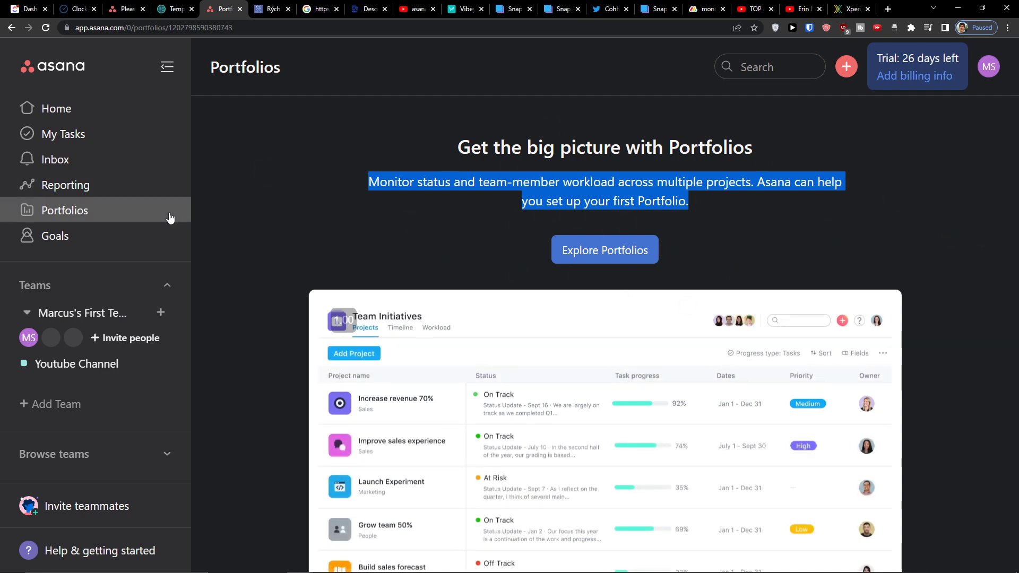
click(120, 228)
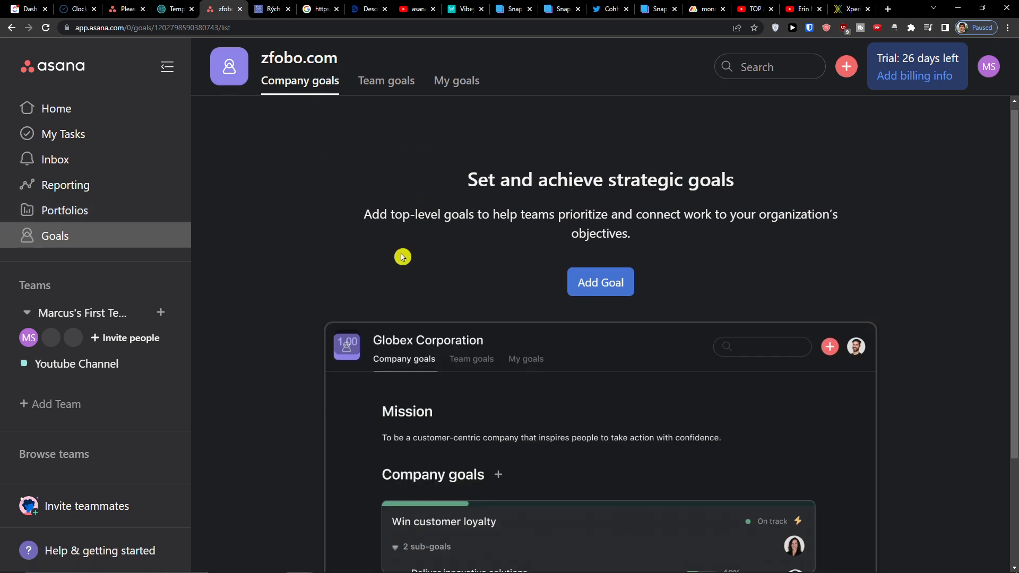
click(106, 217)
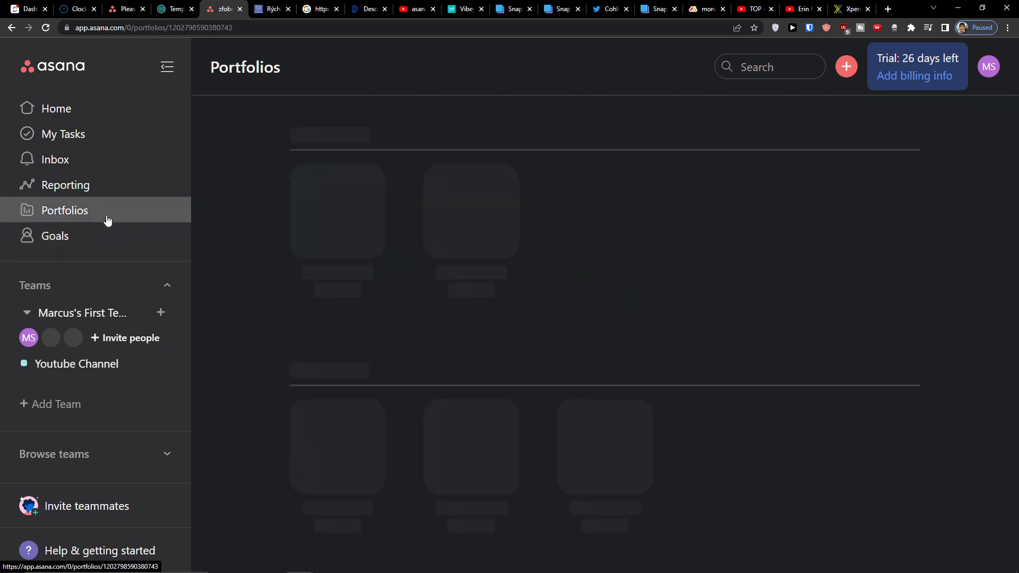
click(89, 233)
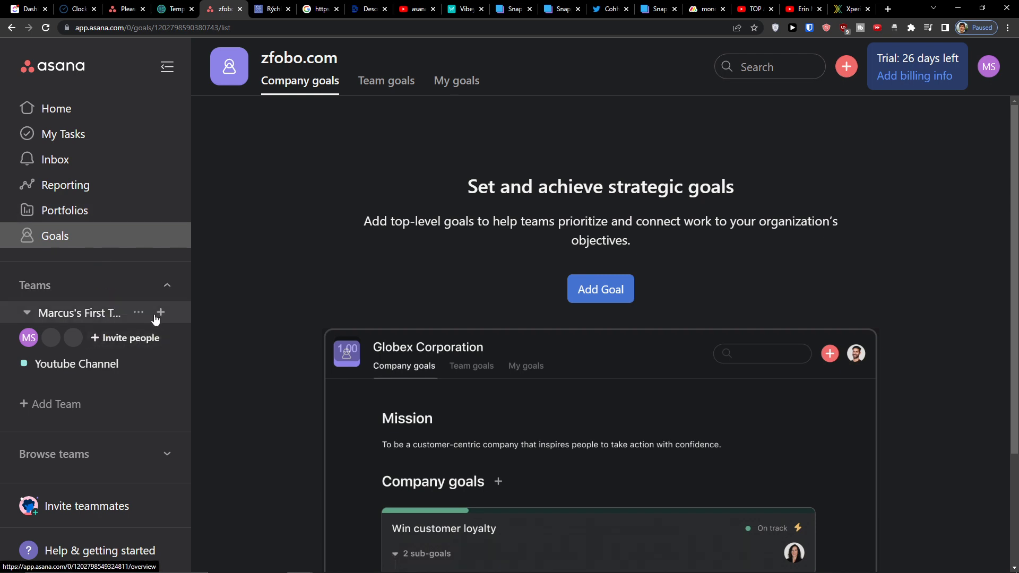
Open the Youtube Channel project to view its task list
click(80, 363)
click(331, 136)
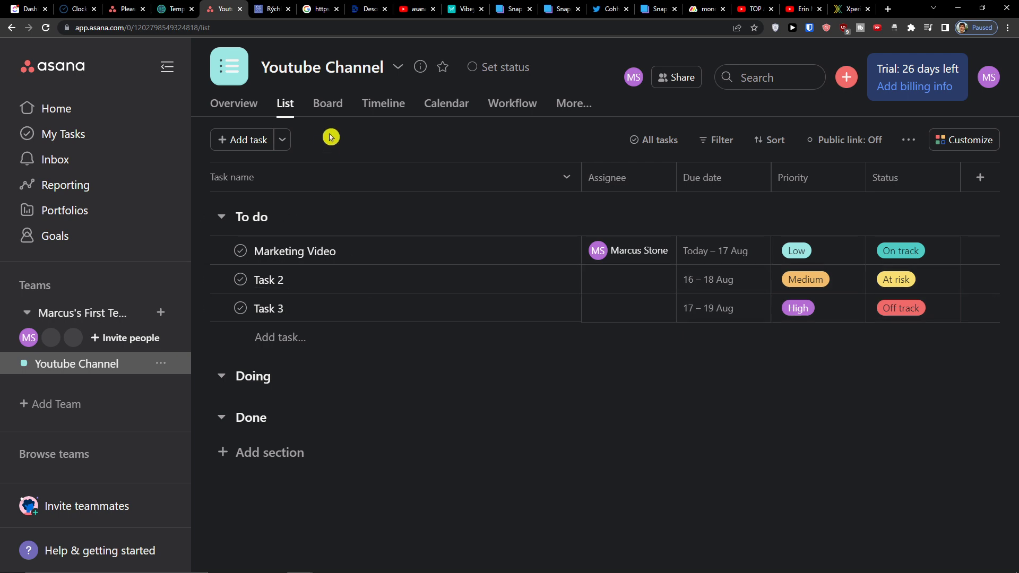
click(161, 313)
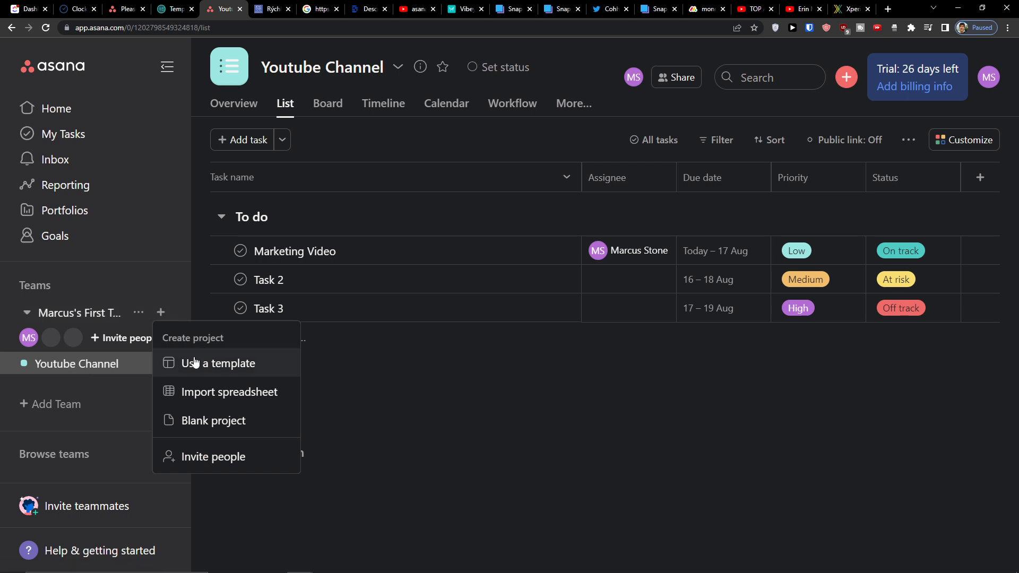
click(190, 422)
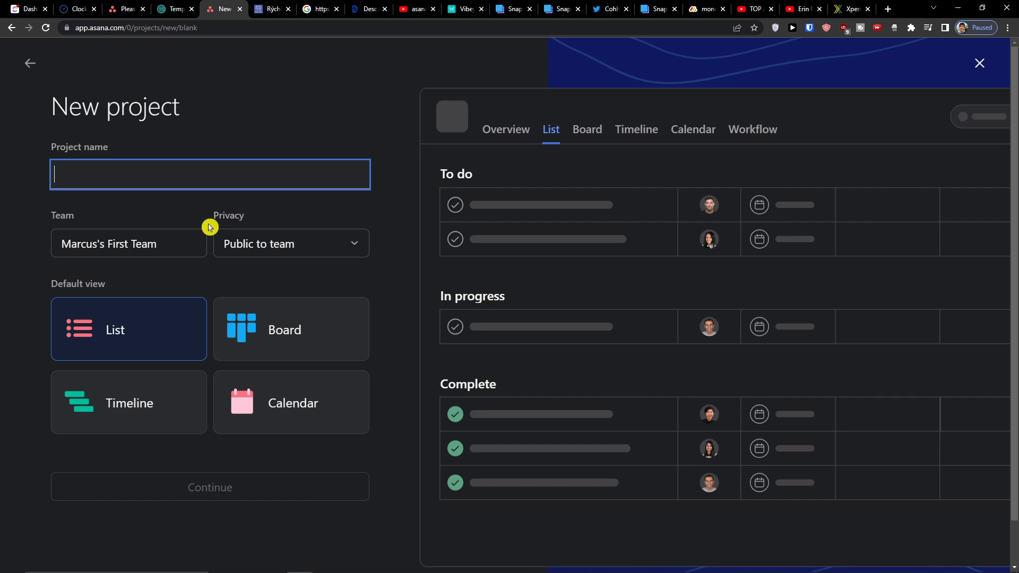
click(31, 68)
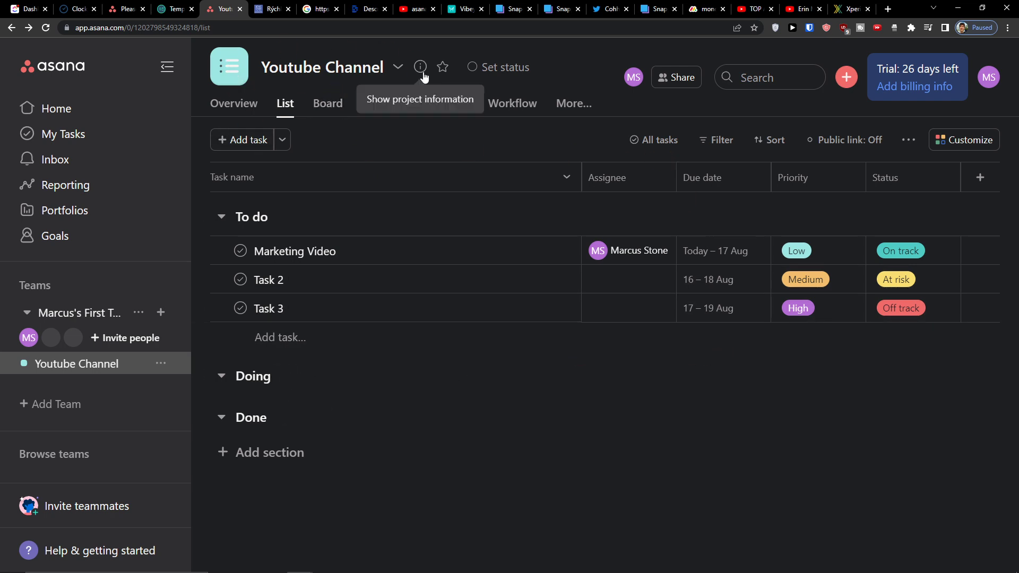
Delete the existing Youtube Channel project and confirm the deletion
click(160, 364)
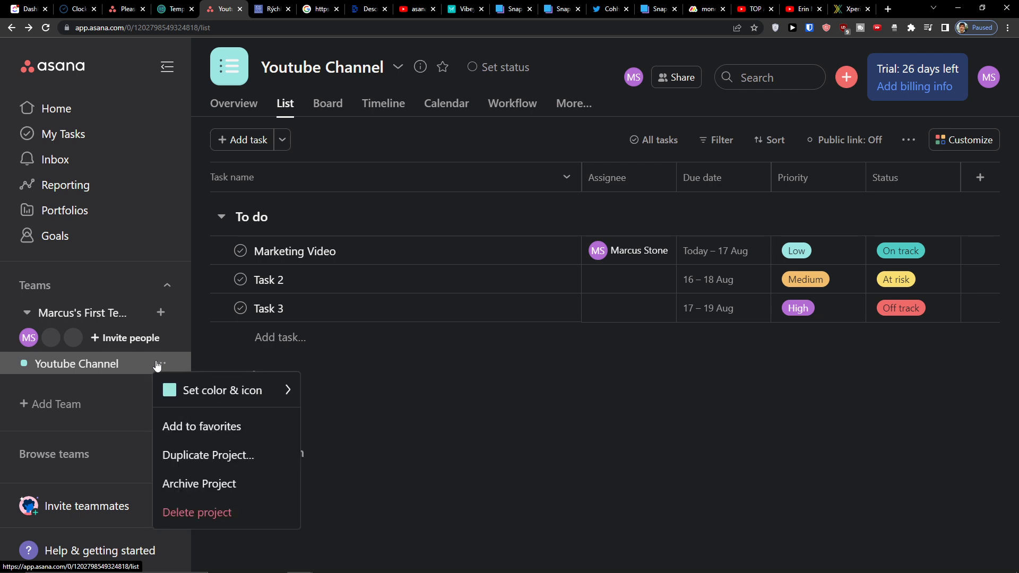
click(203, 506)
click(678, 320)
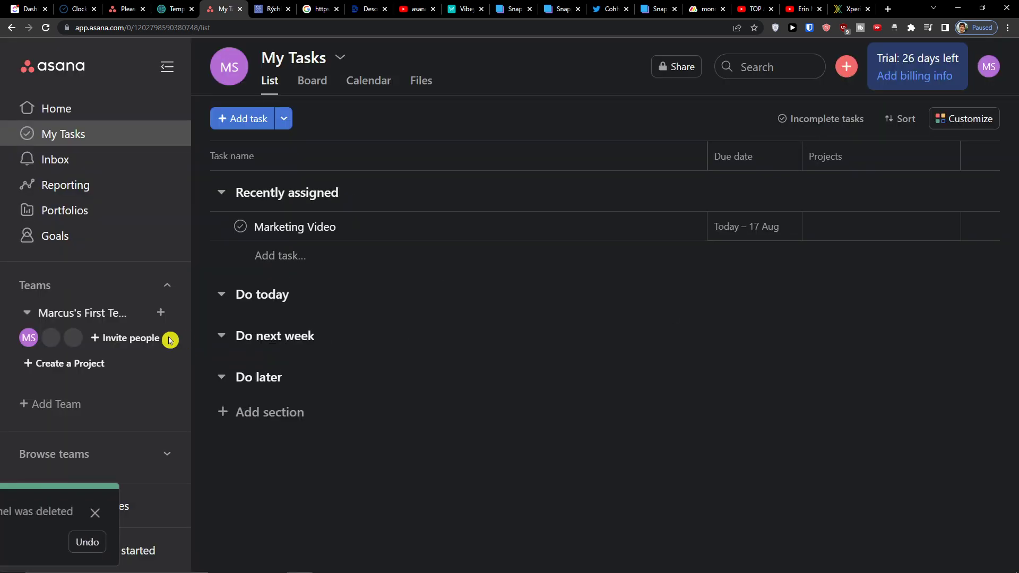
Start a new blank project for the team, name it "Youtube Channel" and continue to the choice of first action
click(161, 312)
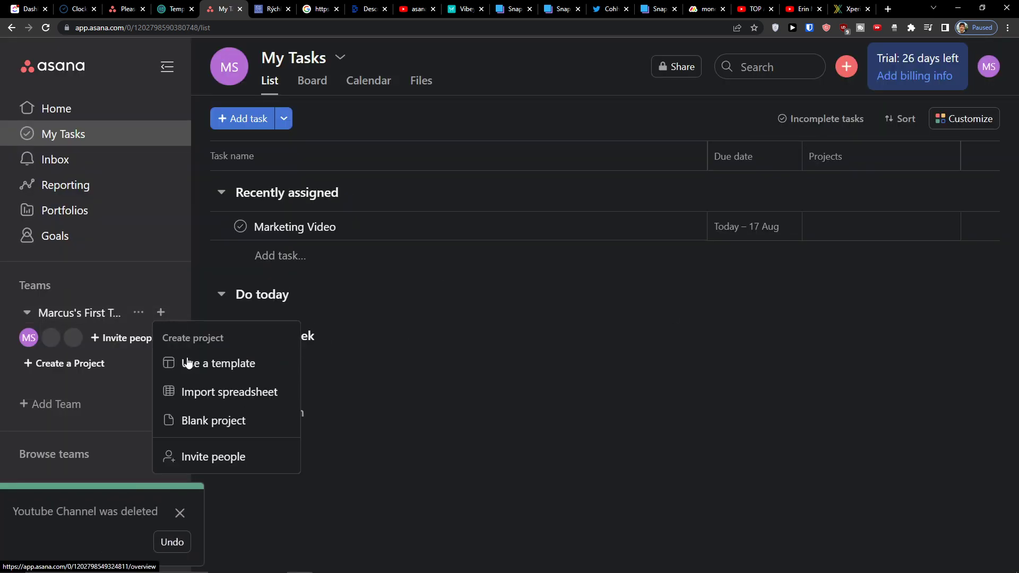
click(233, 422)
text(Youtube Channel)
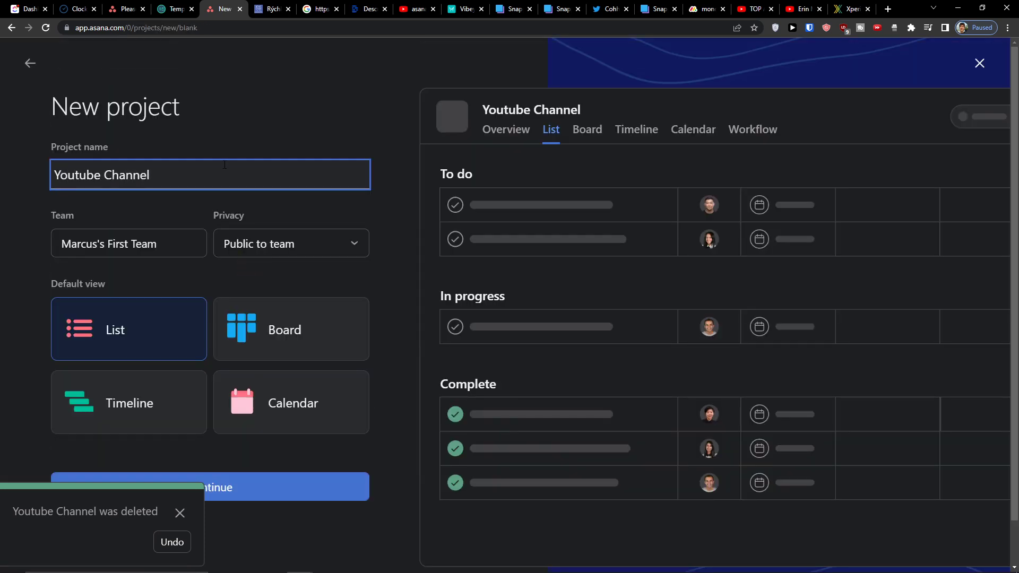
click(275, 486)
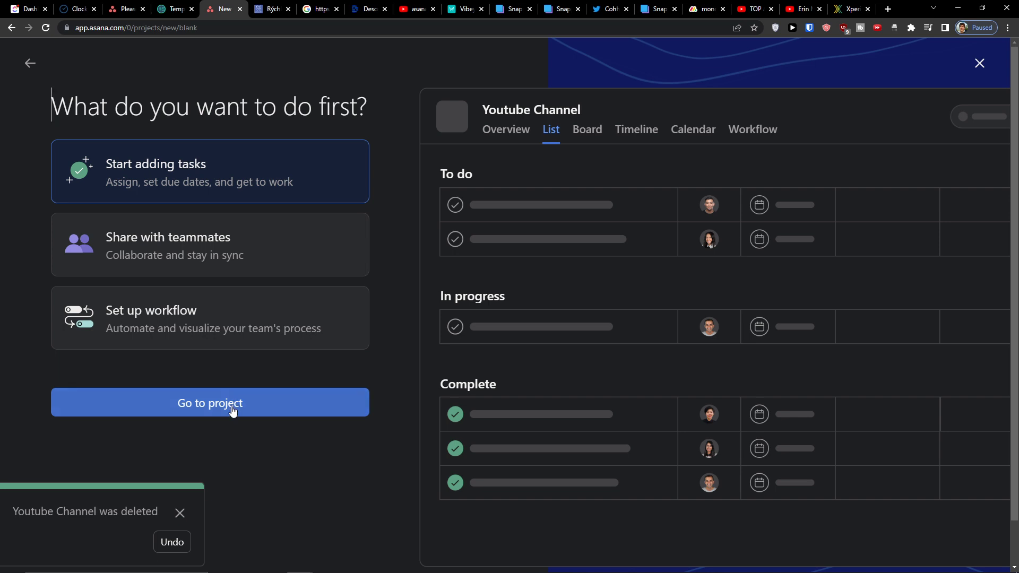
Go to the new Youtube Channel project and add a "To Do" section without any task in it
click(232, 410)
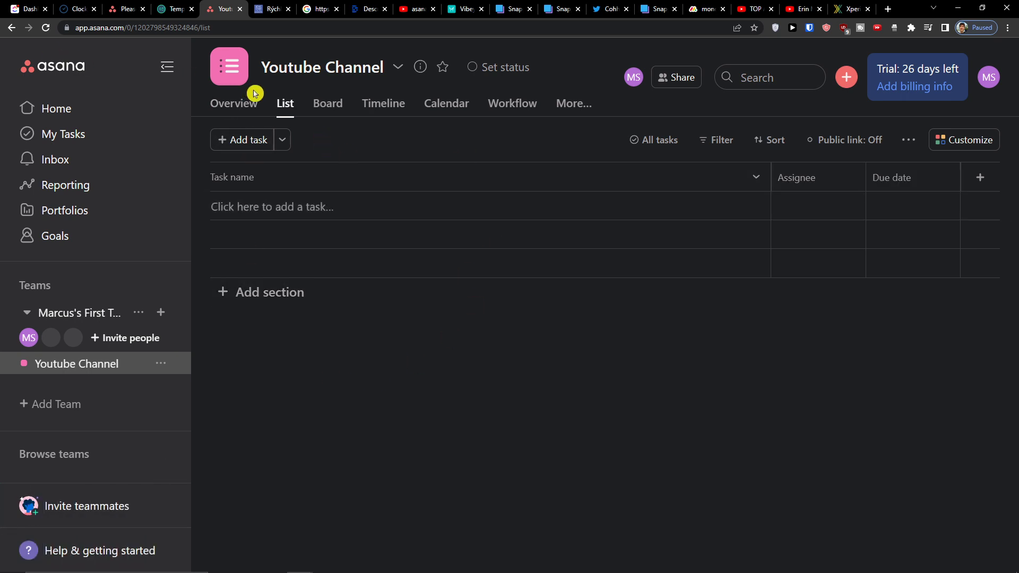
click(257, 292)
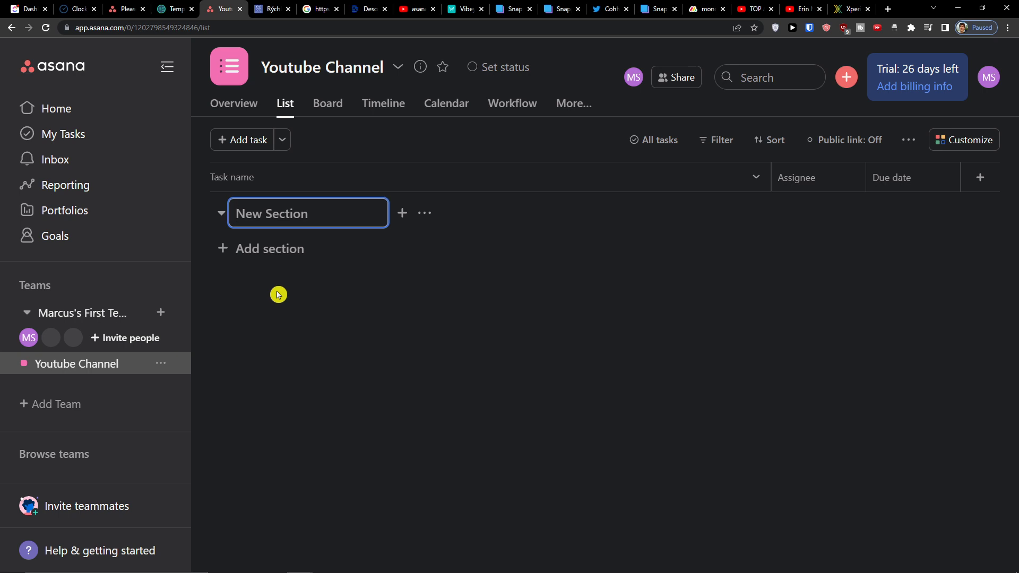
text(To)
key(Return)
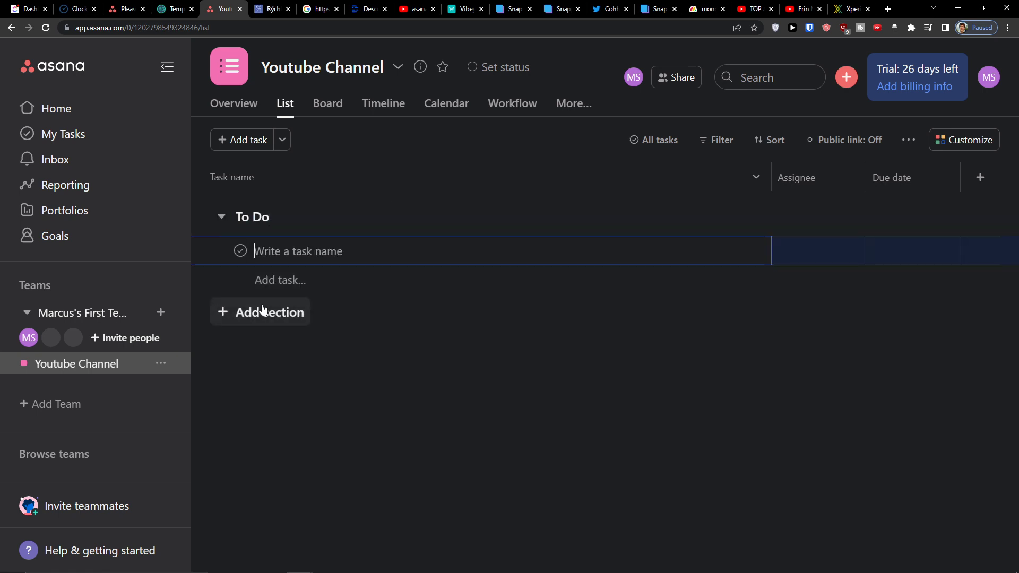
key(Escape)
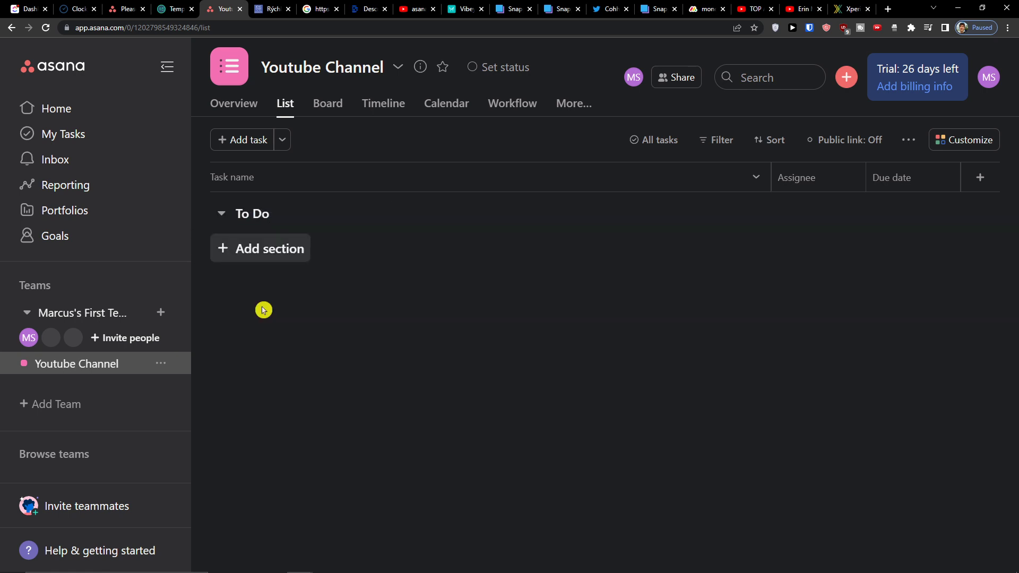
Add two more sections below To Do, named "In Progress" and "Stuck"
click(285, 258)
text(In Progress)
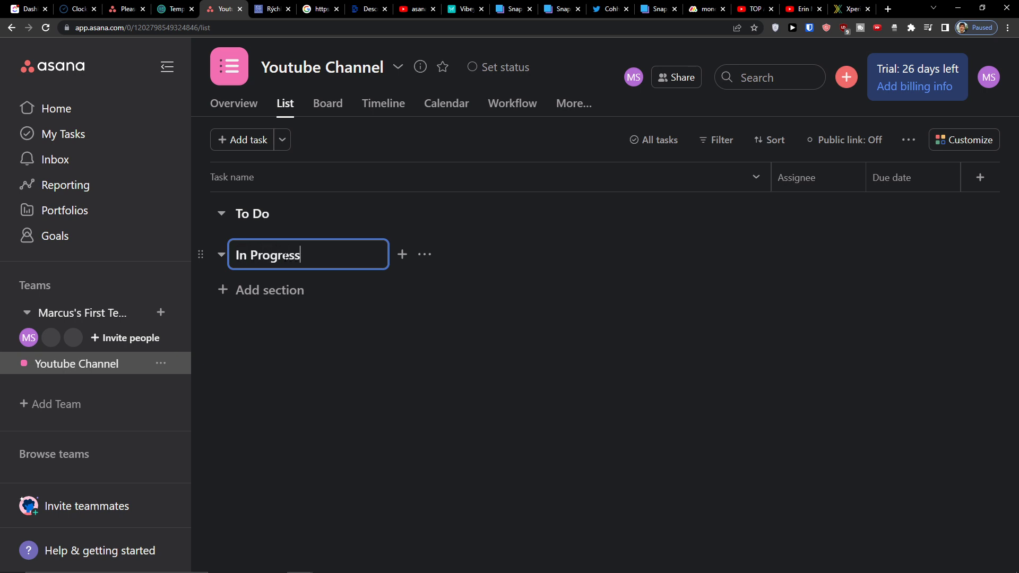
click(313, 289)
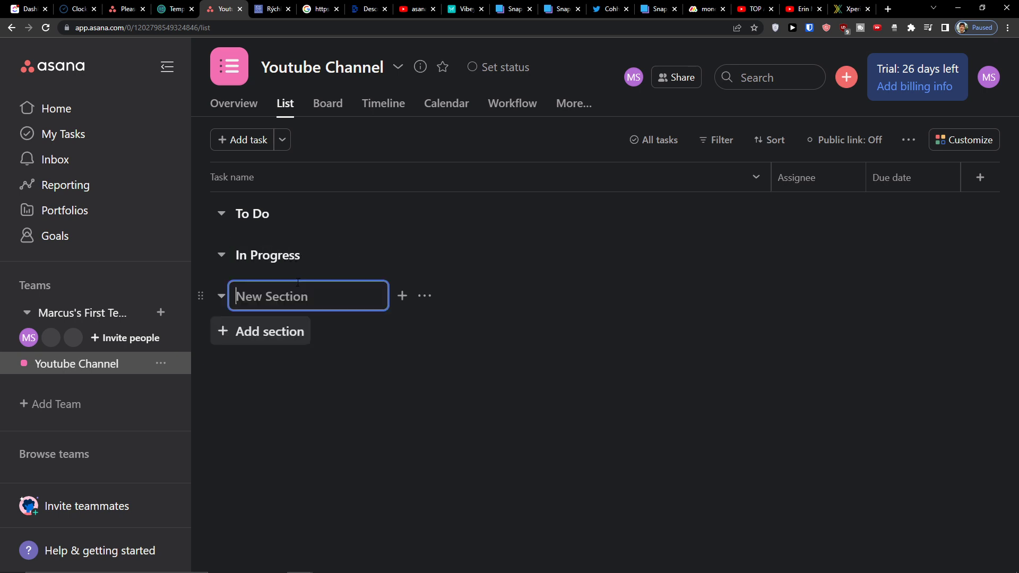
text(Stuck)
key(Return)
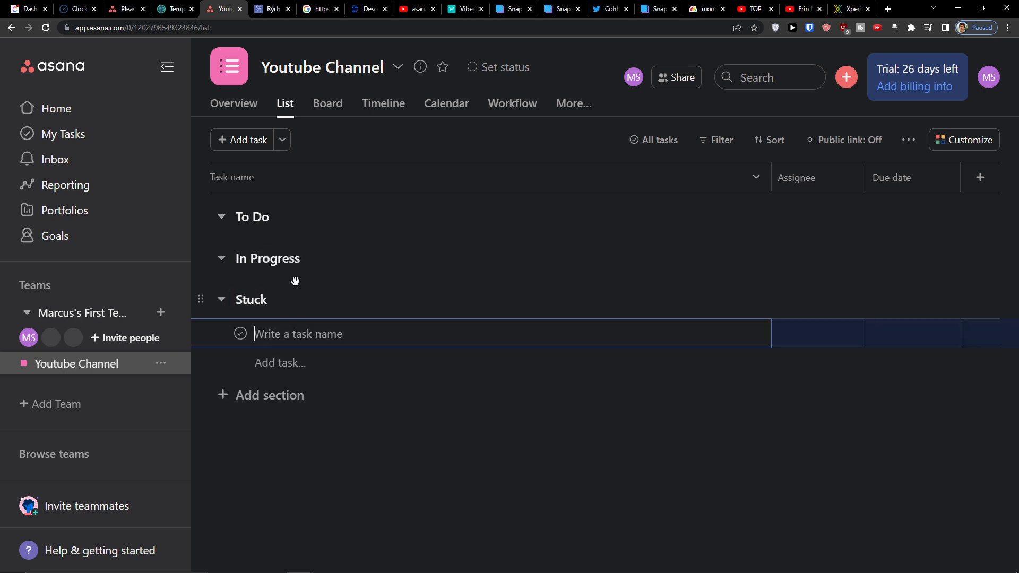
Add a "Done" section below Stuck and discard the empty task row under it
click(306, 368)
click(299, 332)
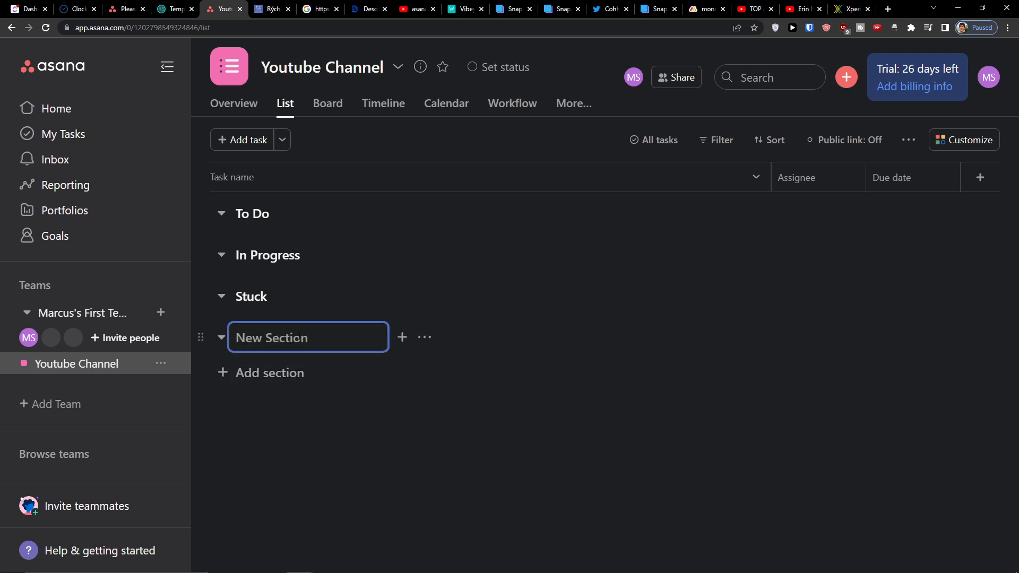
text(Done)
click(257, 403)
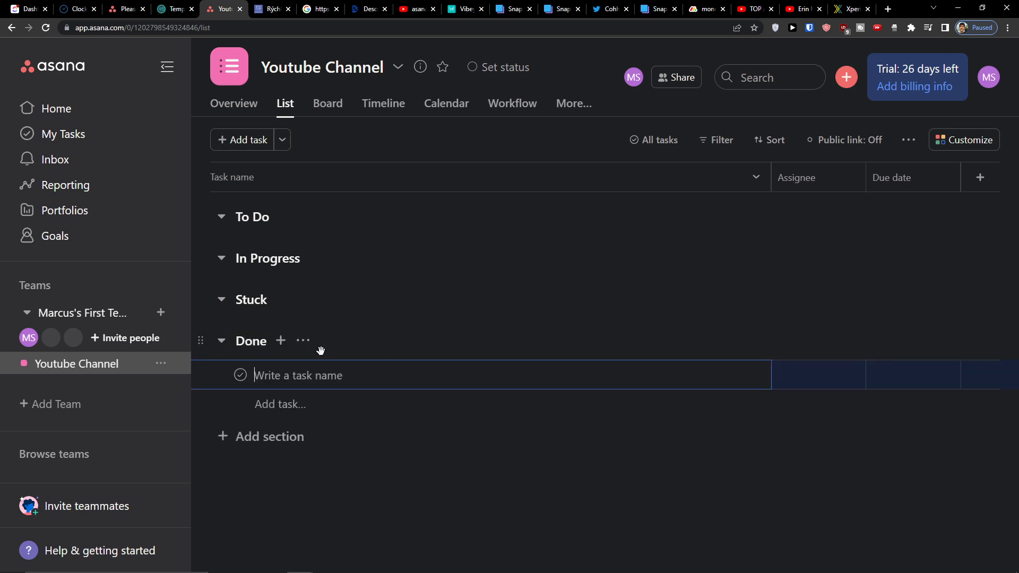
click(293, 469)
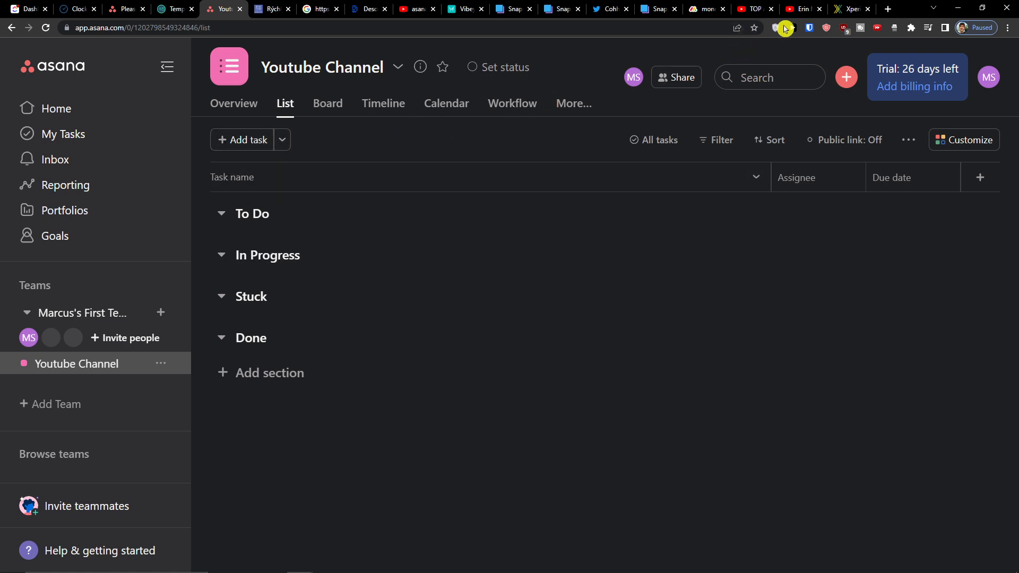
Enlarge the page to 175% and look at the other item types that can be added besides a task
click(1004, 27)
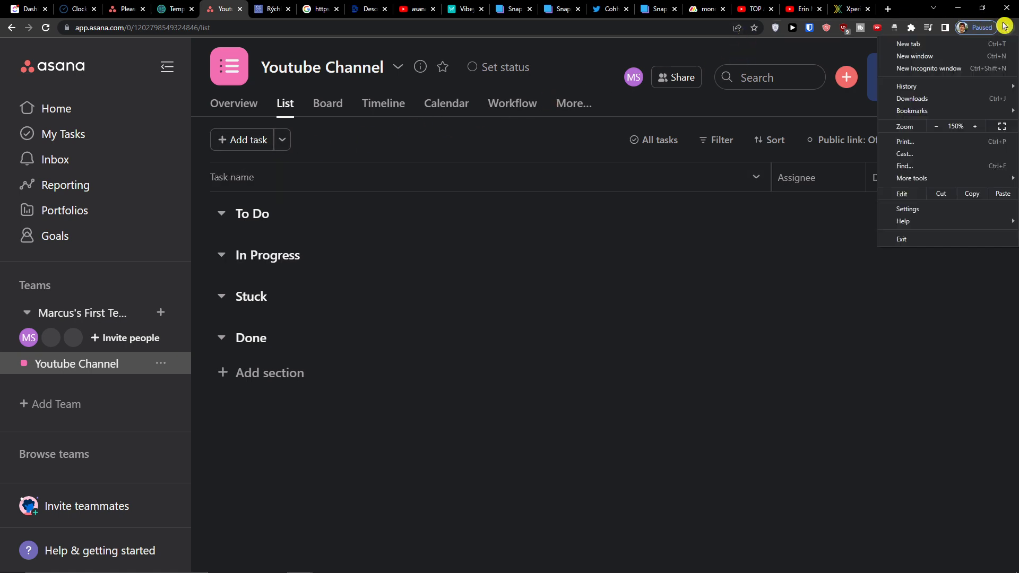
click(975, 127)
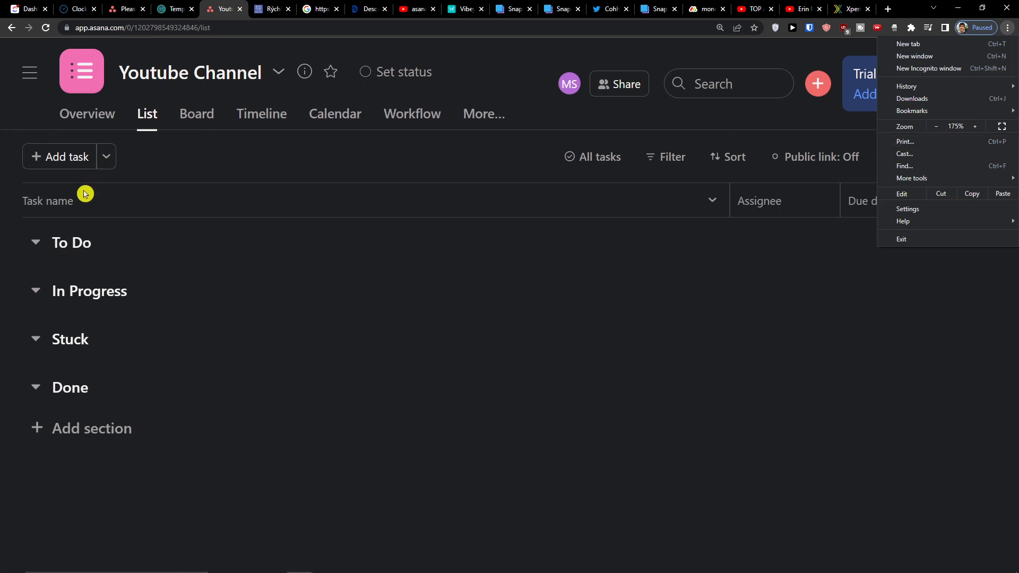
click(108, 162)
click(110, 164)
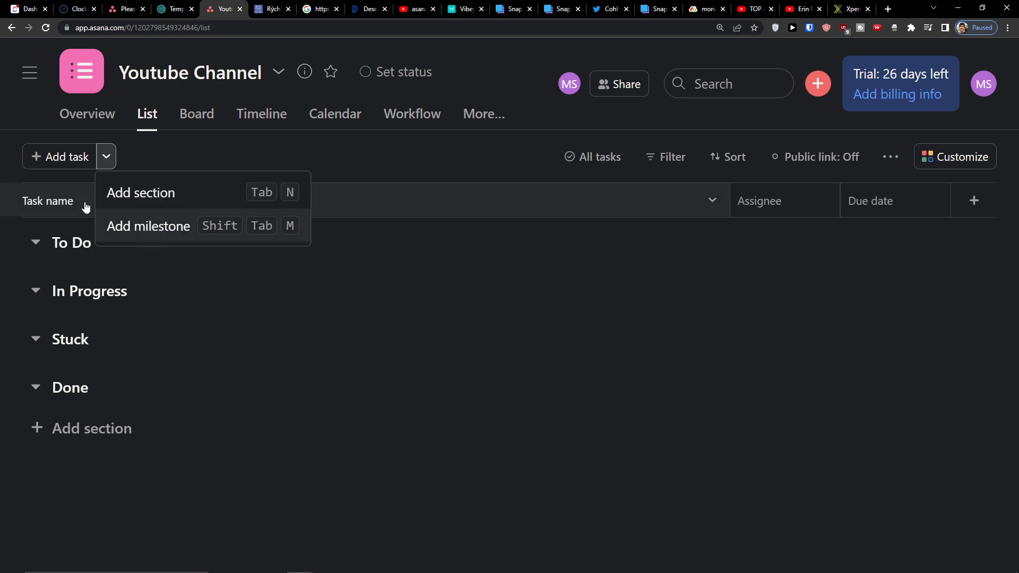
click(188, 146)
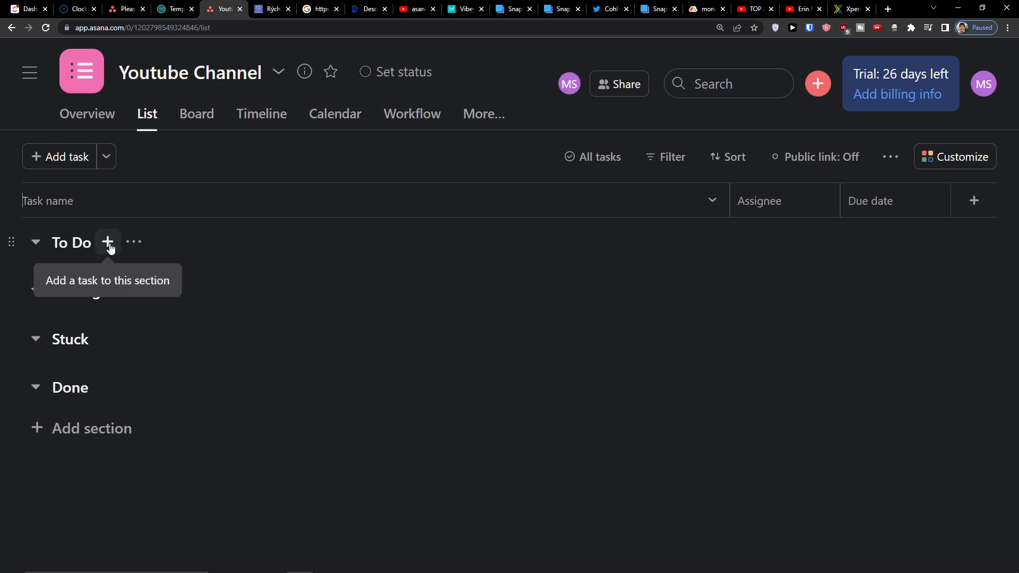
Add a task named "Youtube Marketing Video" to the To Do section, leaving no empty task row
click(109, 243)
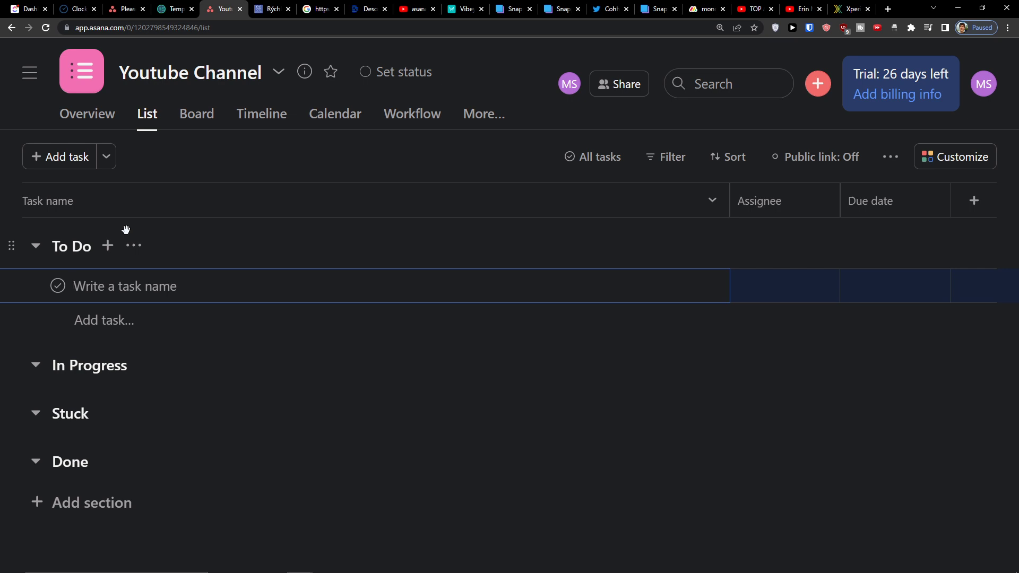
text(Youtube Marketing Vid)
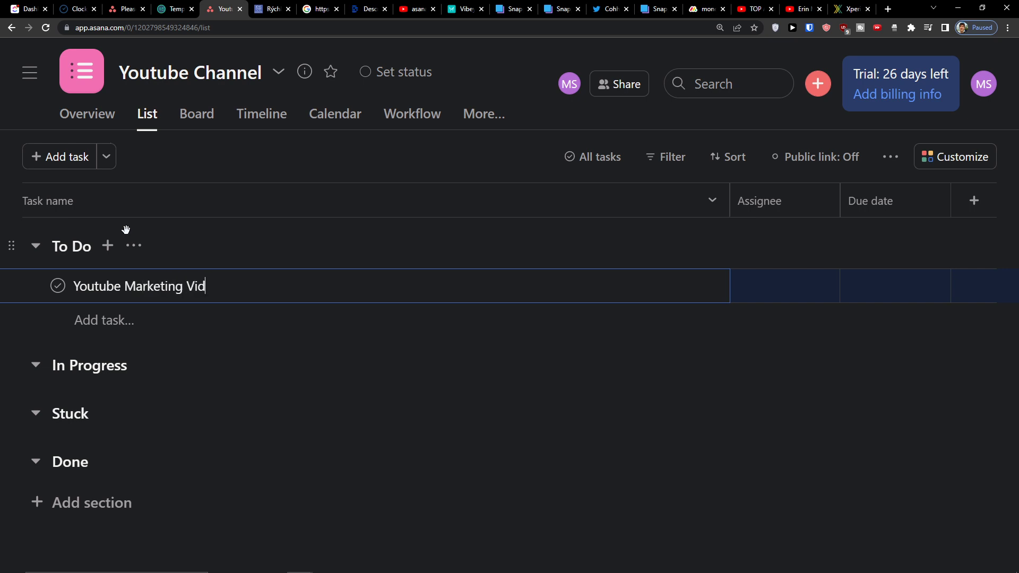
key(Return)
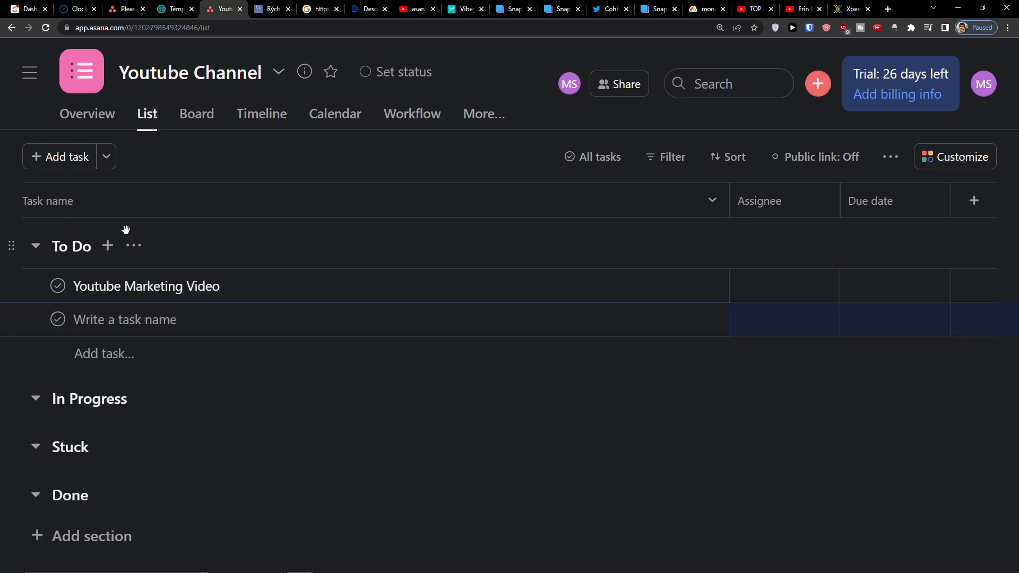
click(242, 253)
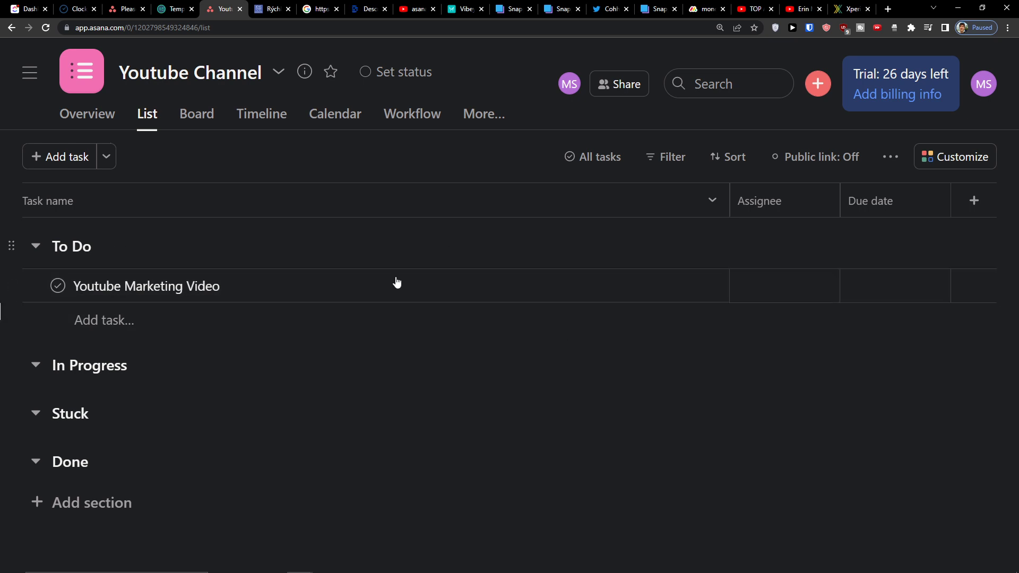
Try marking the Youtube Marketing Video task complete, revert it to incomplete and dismiss the celebration notice
click(58, 287)
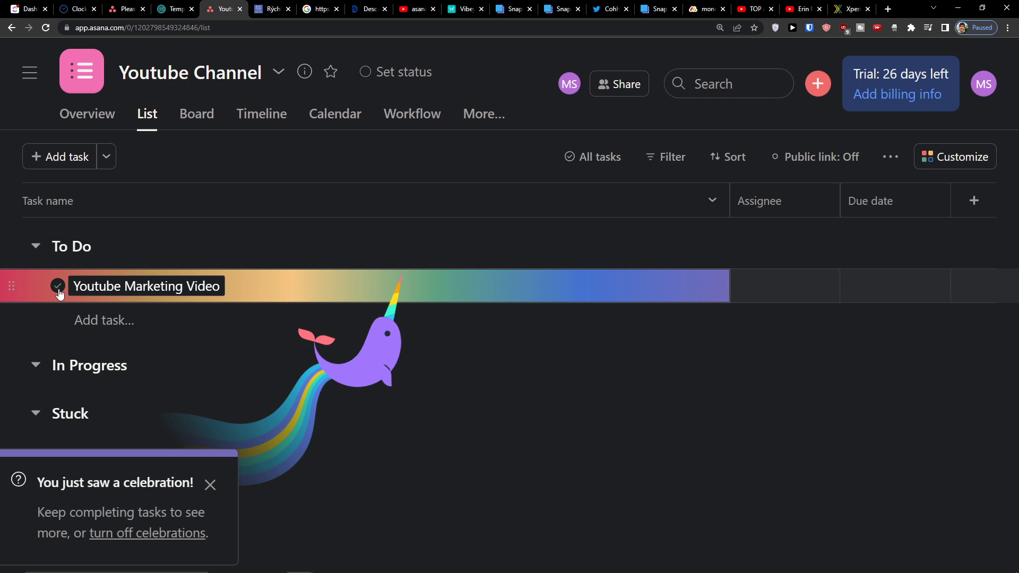
click(58, 289)
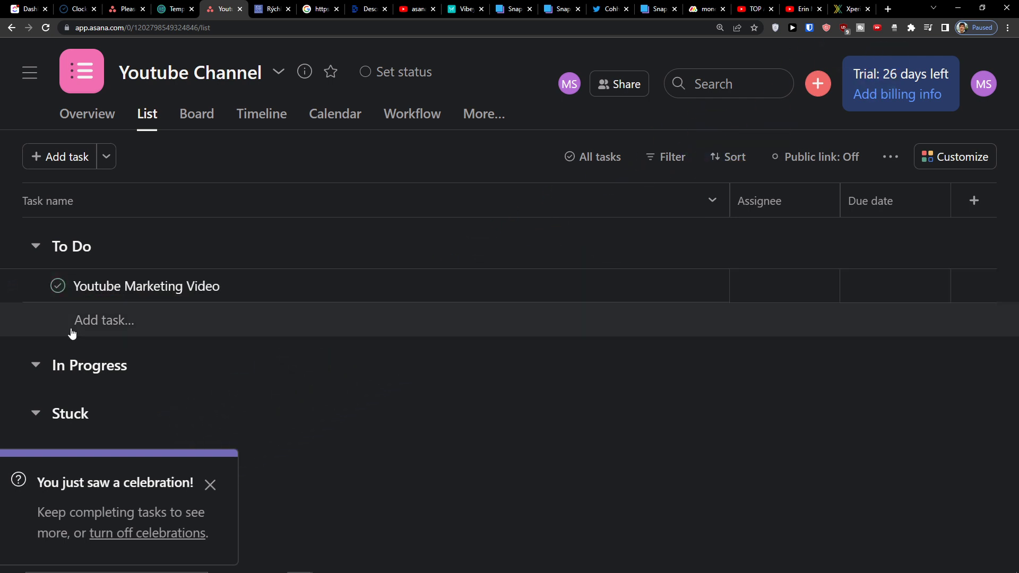
click(209, 485)
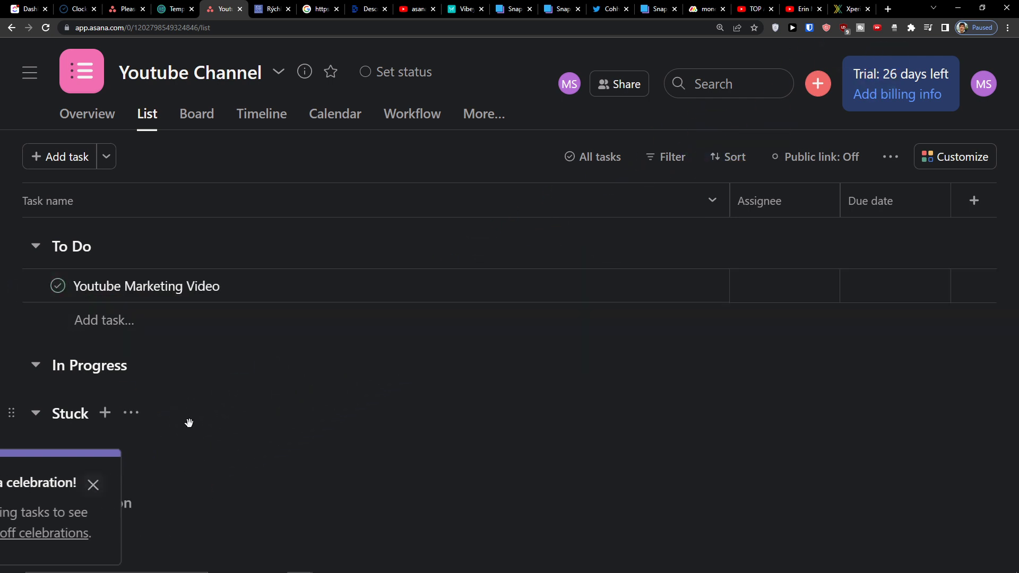
Open the Youtube Marketing Video task's details and look over its additional task actions
click(269, 288)
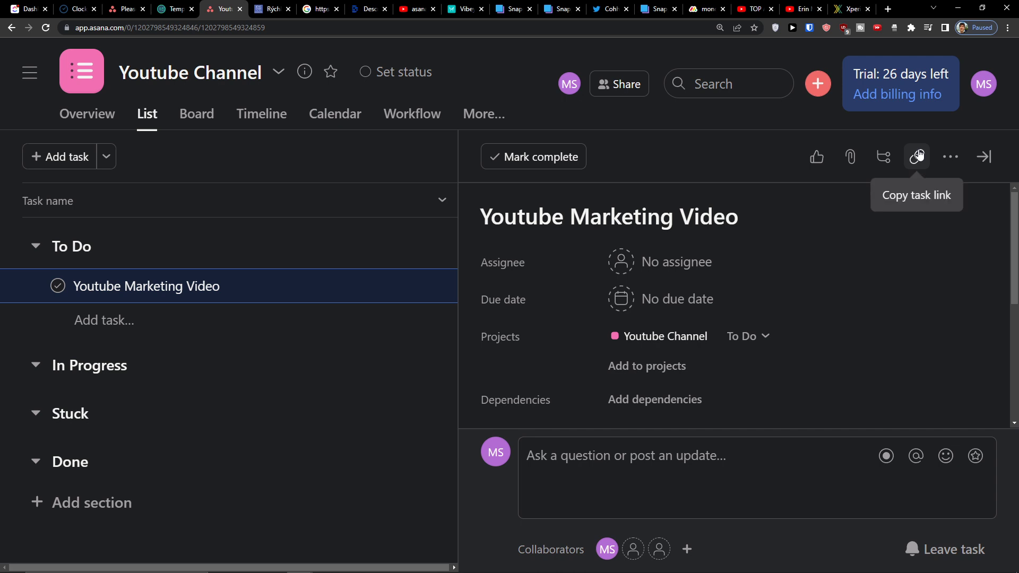
click(951, 157)
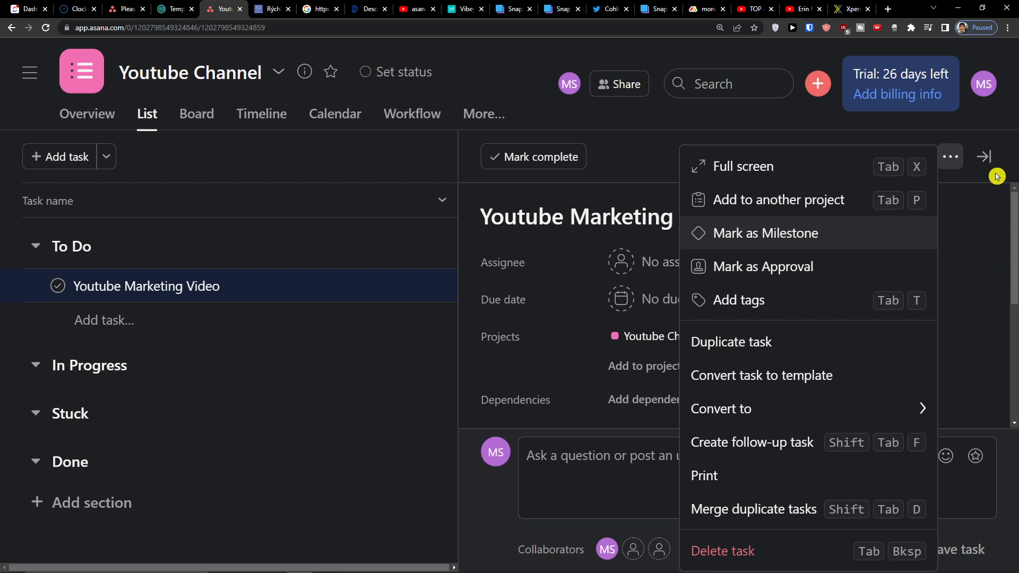
click(961, 191)
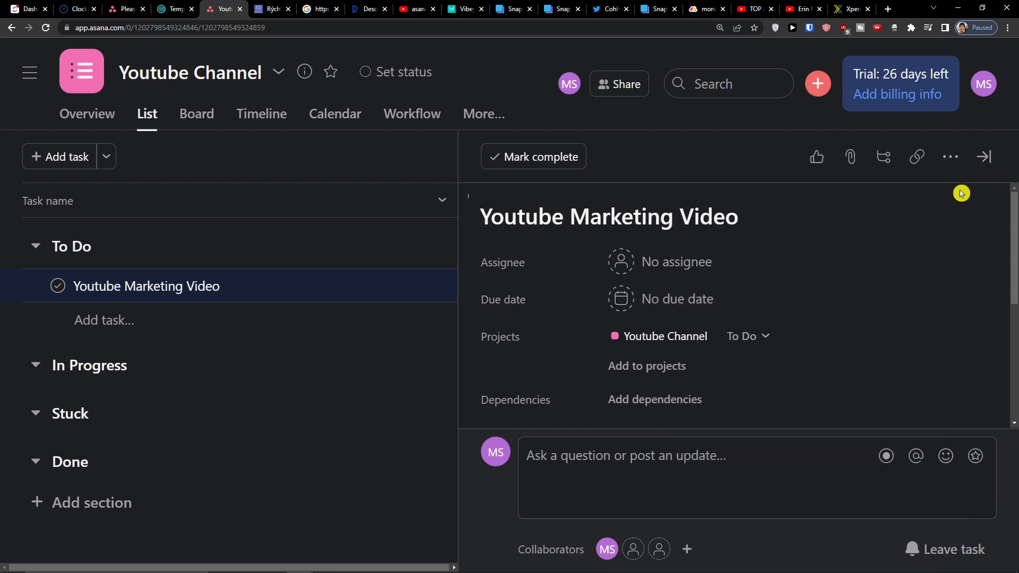
Assign the Youtube Marketing Video task to the account owner and set its due date to August 17, 2022
click(646, 272)
click(672, 298)
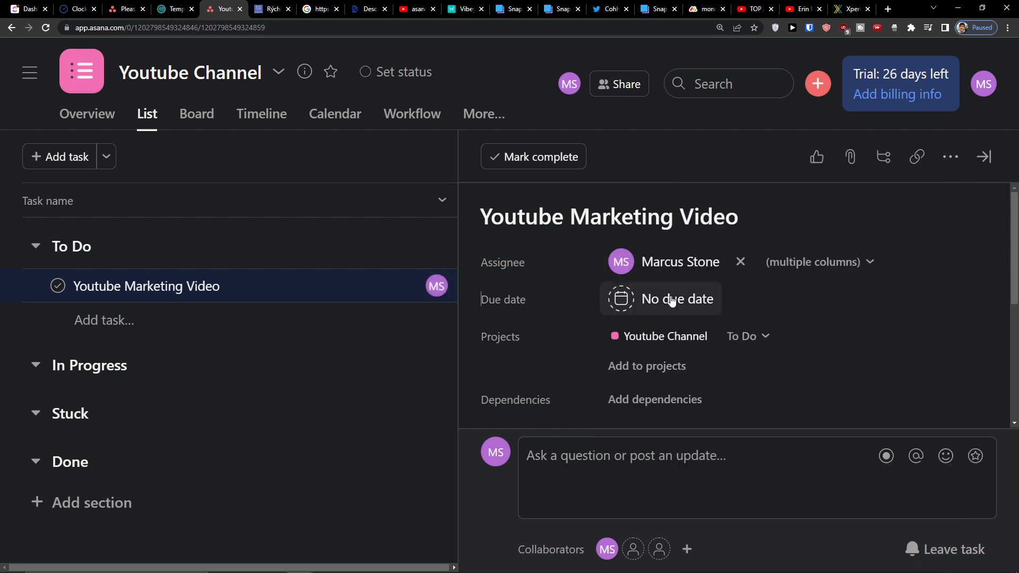
click(672, 300)
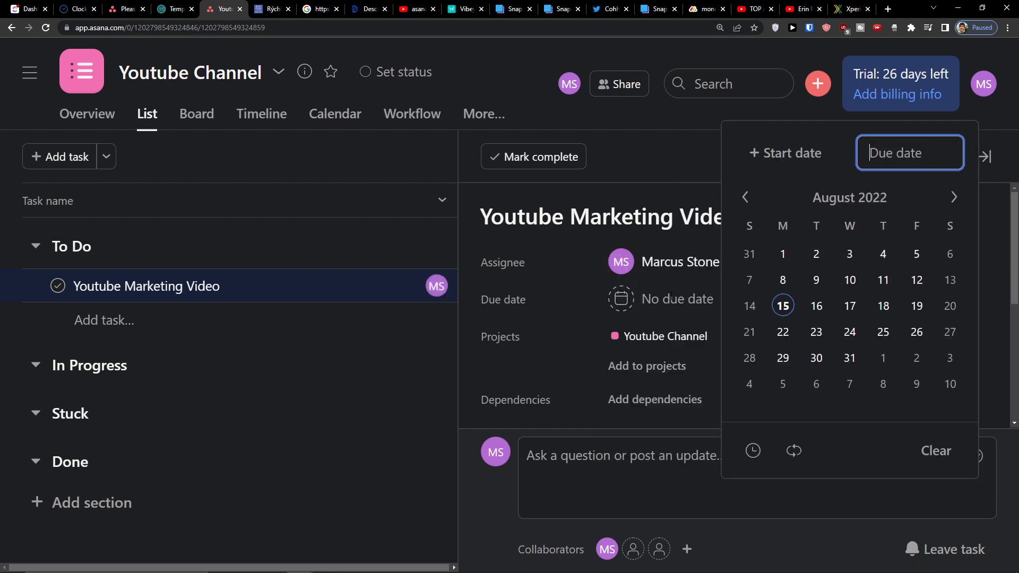
click(849, 312)
click(592, 305)
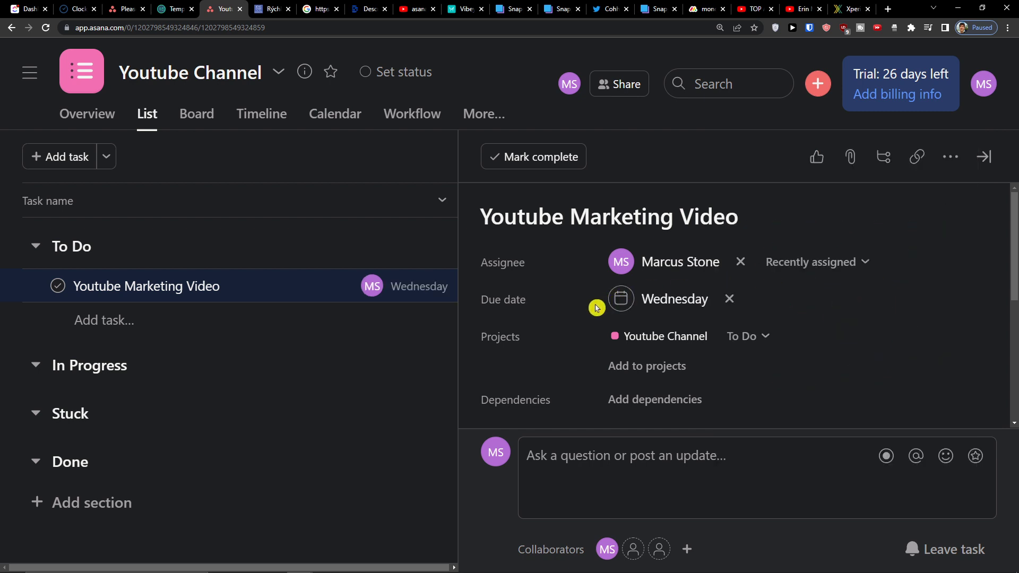
Examine the task's project section choice and its dependencies, description and subtask fields
scroll(599, 299, down, 3)
scroll(599, 300, up, 3)
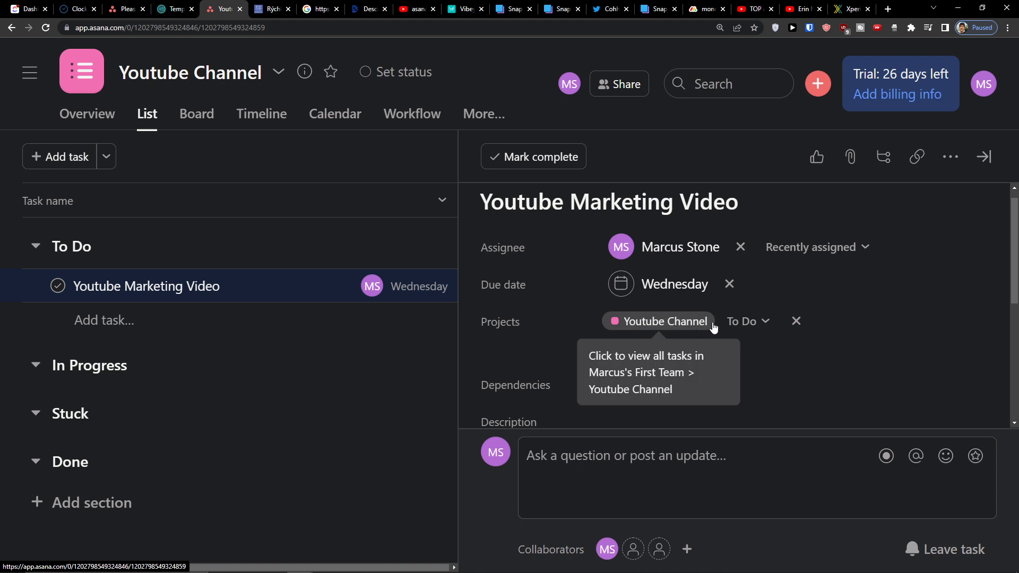
click(736, 325)
click(736, 325)
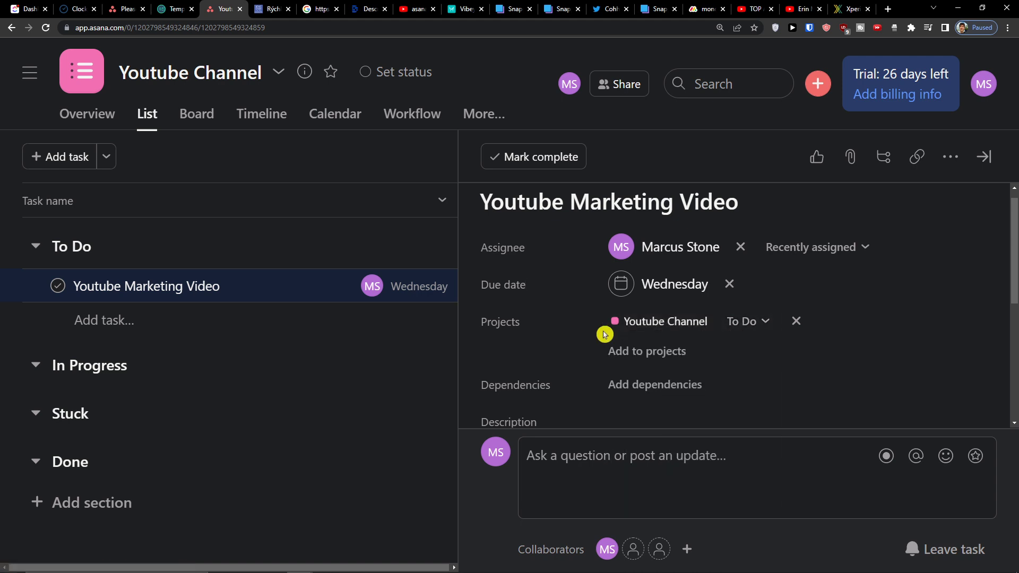
scroll(599, 334, down, 3)
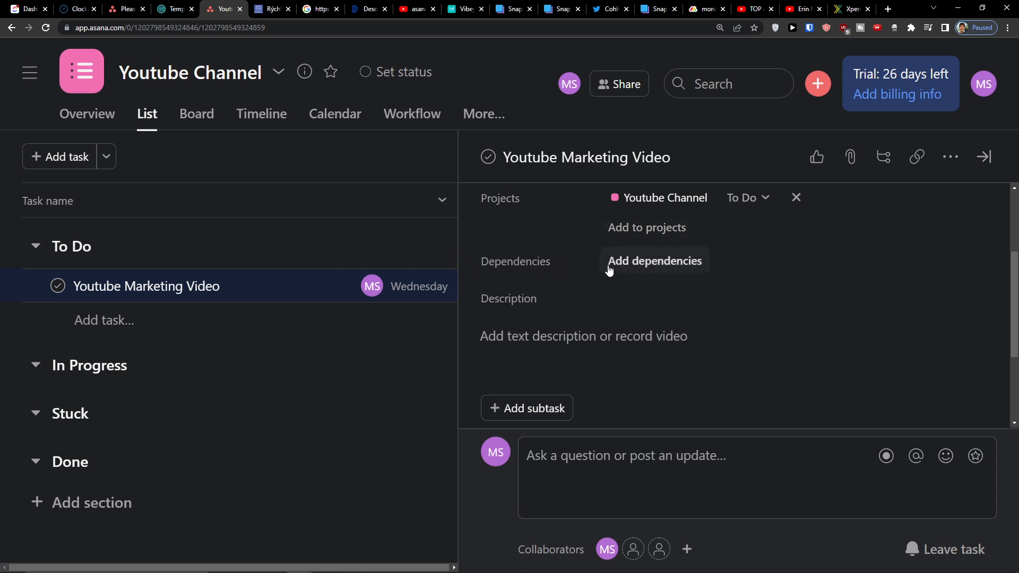
scroll(632, 265, up, 3)
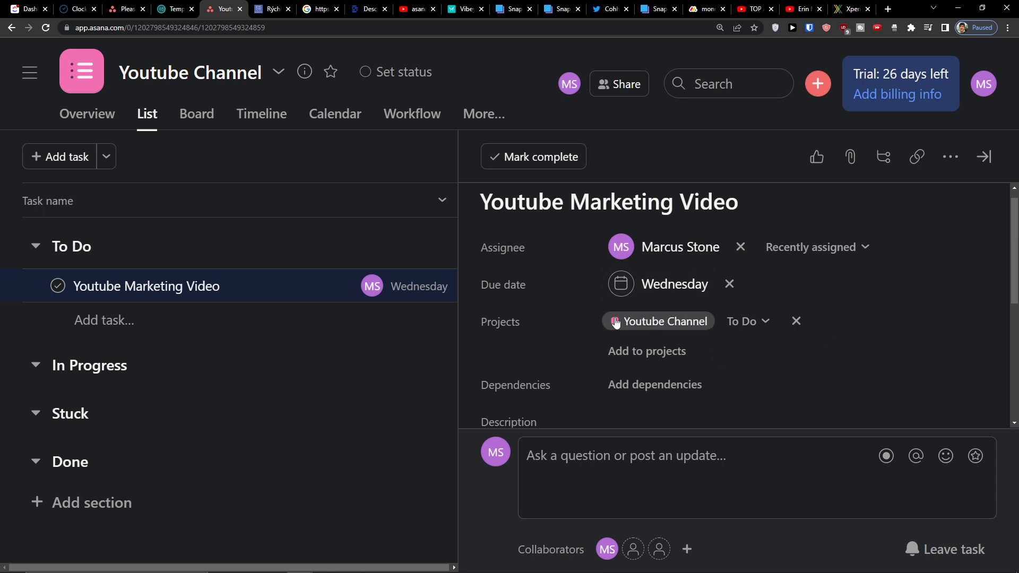
click(599, 312)
scroll(590, 320, down, 1)
scroll(590, 322, down, 2)
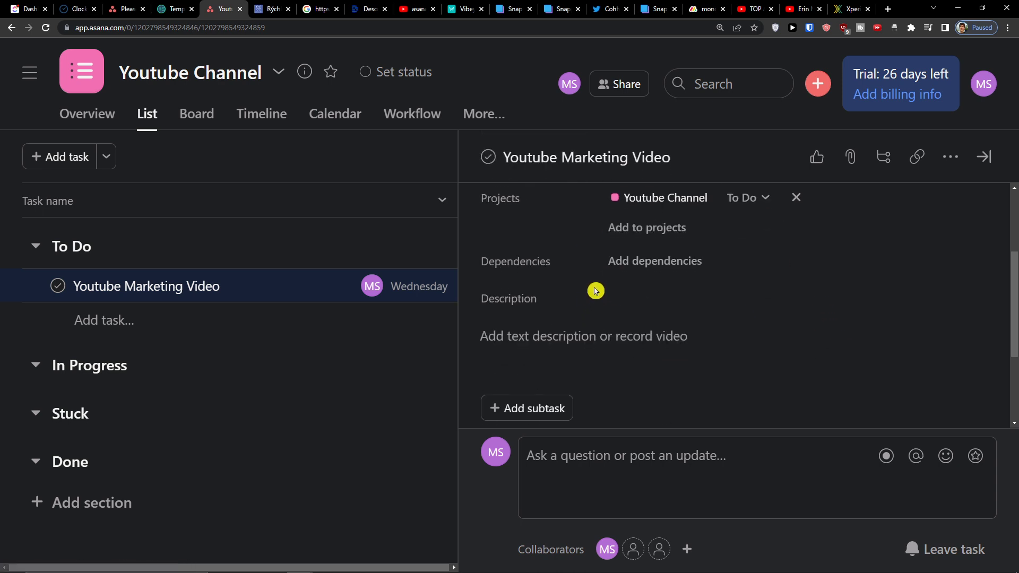
Examine the Blocked by and Blocking dependency directions for the Youtube Marketing Video task without linking any task
click(638, 268)
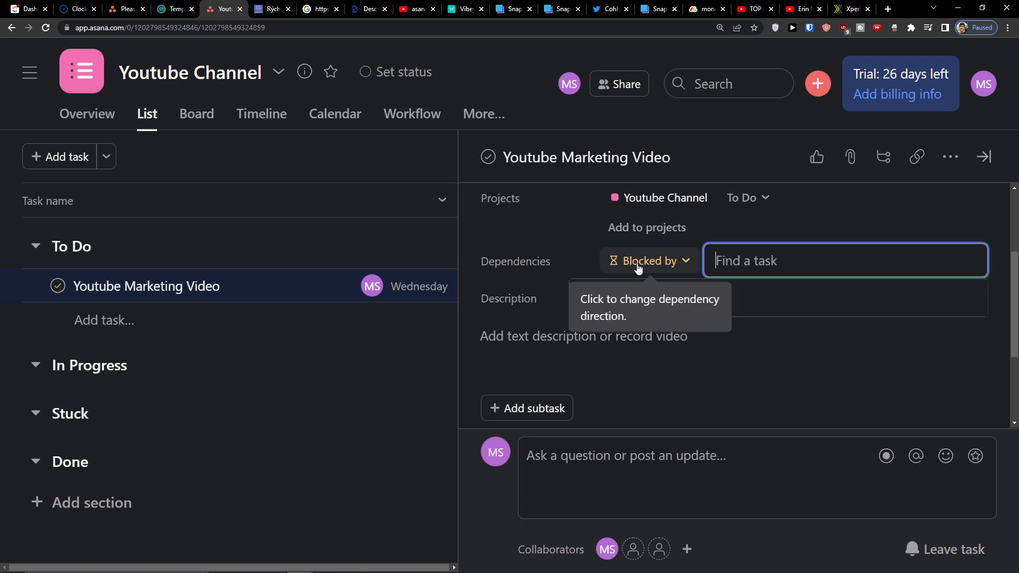
click(638, 269)
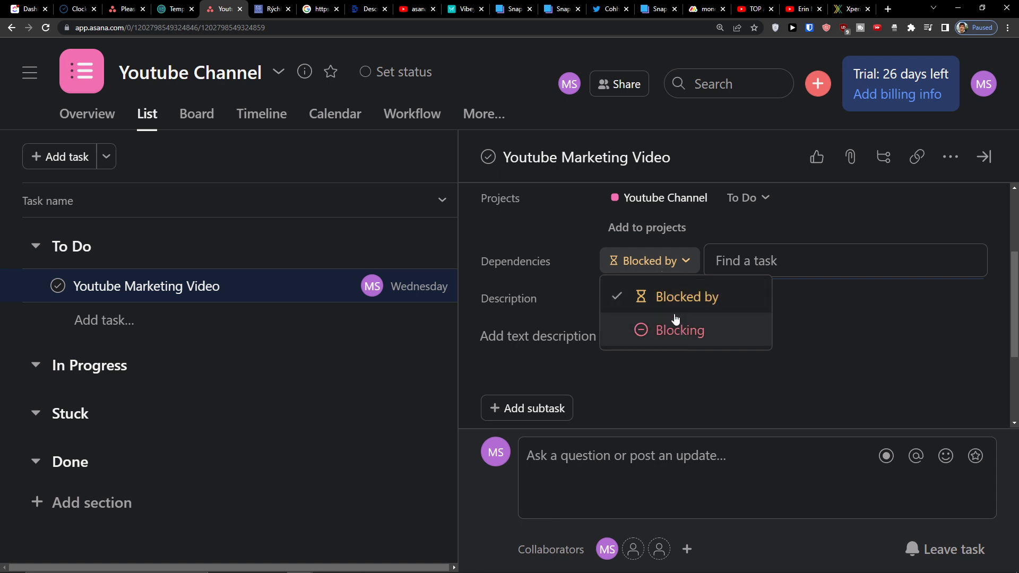
click(651, 268)
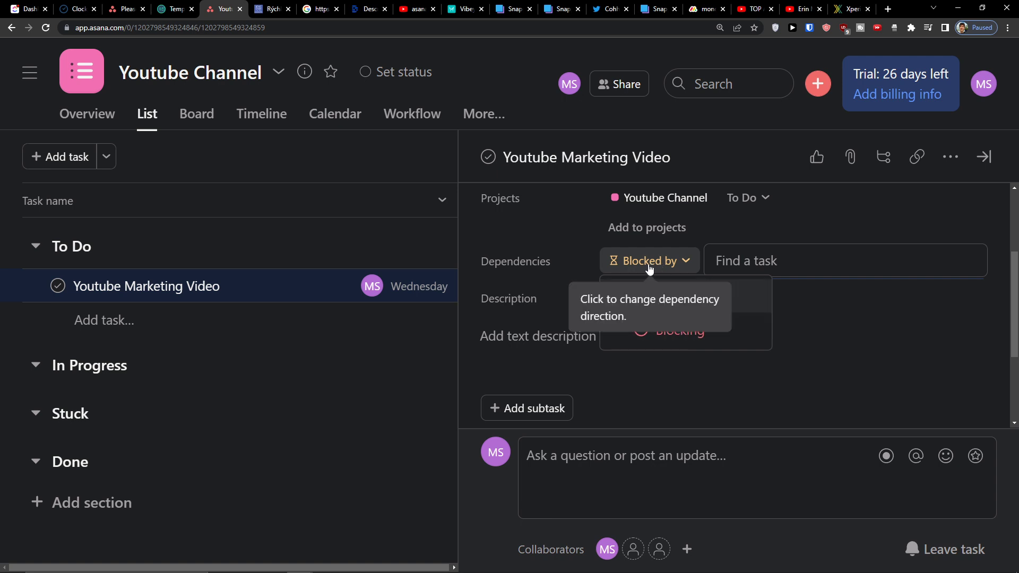
click(648, 265)
click(586, 273)
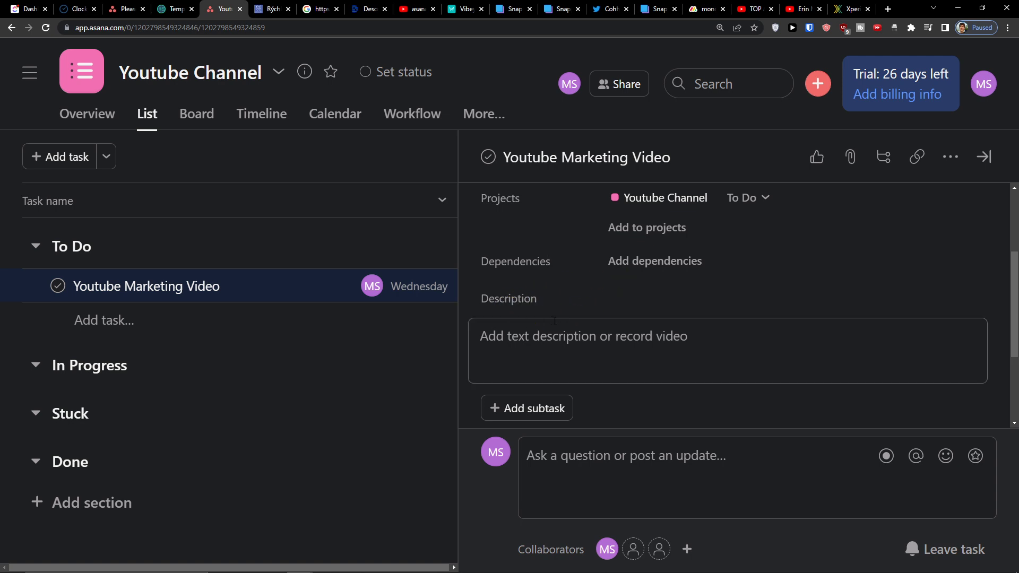
Add two subtasks to the Youtube Marketing Video task: Youtube Thumbnail For Marketing Video and Youtube Description
scroll(559, 316, down, 3)
scroll(559, 318, up, 3)
scroll(547, 340, down, 1)
scroll(547, 340, down, 2)
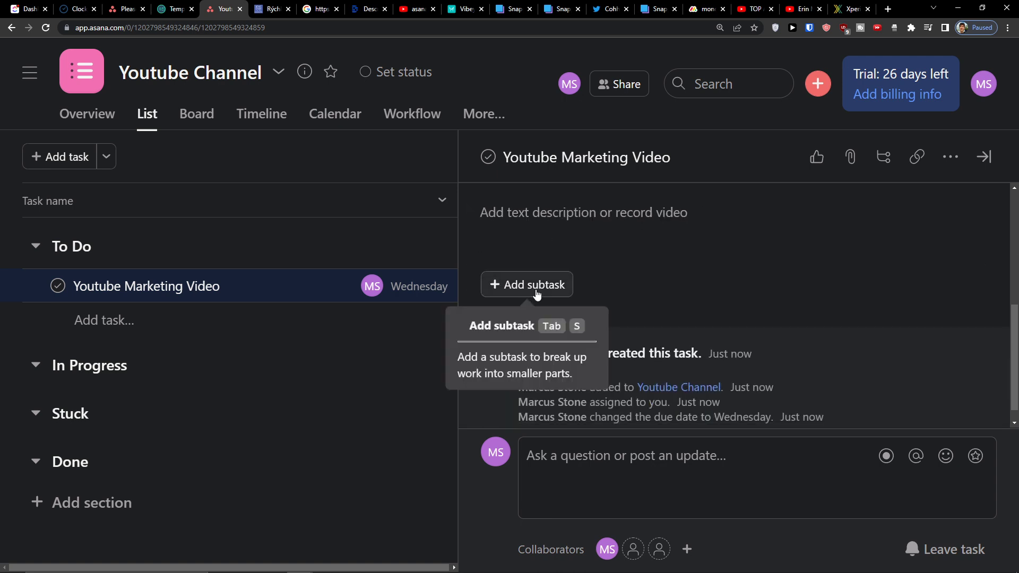
click(537, 294)
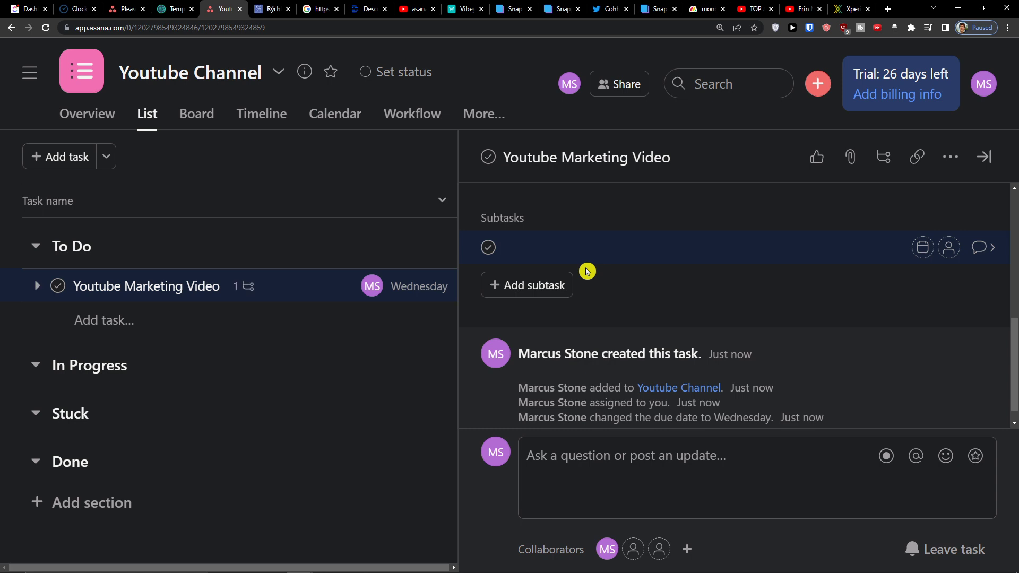
text(Asana)
key(BackSpace)
key(BackSpace)
key(BackSpace)
key(BackSpace)
key(BackSpace)
key(BackSpace)
key(BackSpace)
key(BackSpace)
key(BackSpace)
key(BackSpace)
key(BackSpace)
text(Youtube Thumbnail For Marketing Vide)
key(Return)
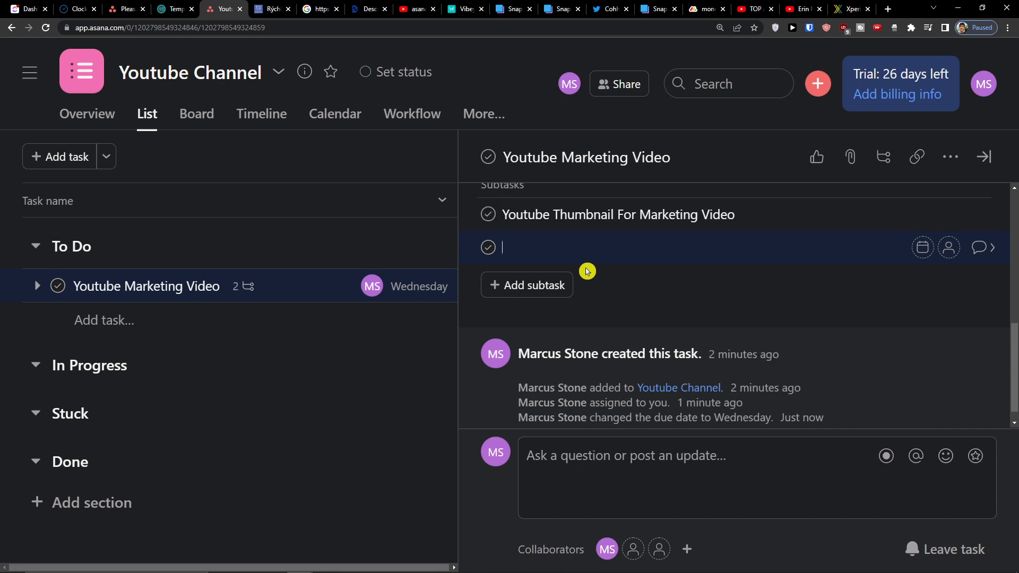
scroll(599, 329, up, 2)
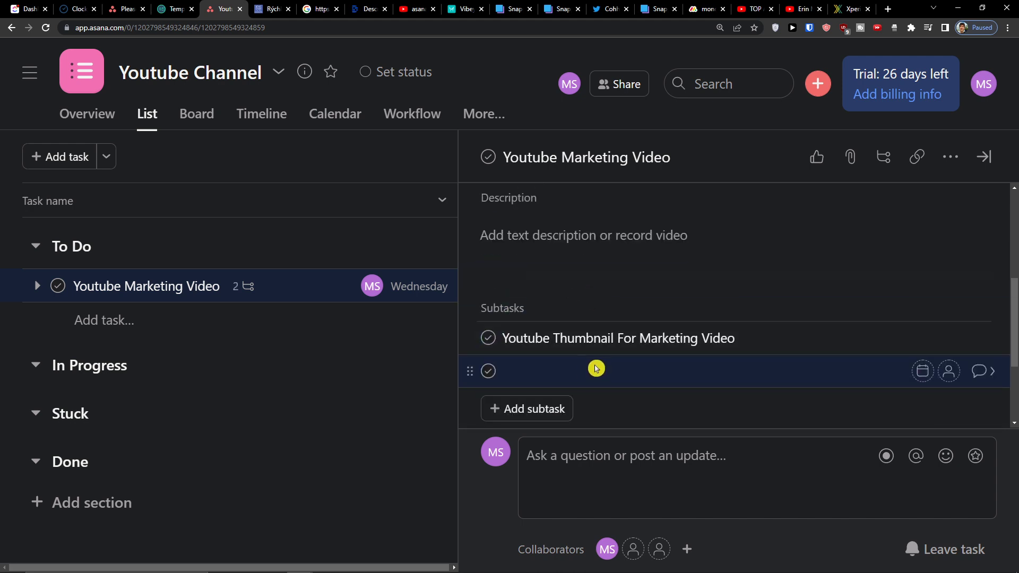
text(Youtube Description)
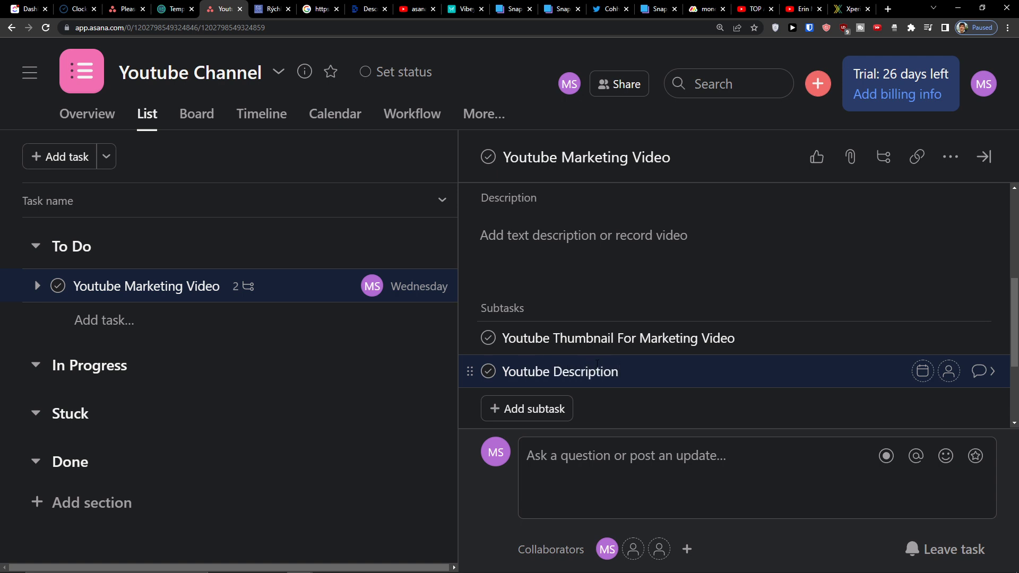
Look over the Youtube Marketing Video task's fields, comment box and subtasks, and close its details
scroll(597, 364, down, 2)
scroll(602, 354, up, 5)
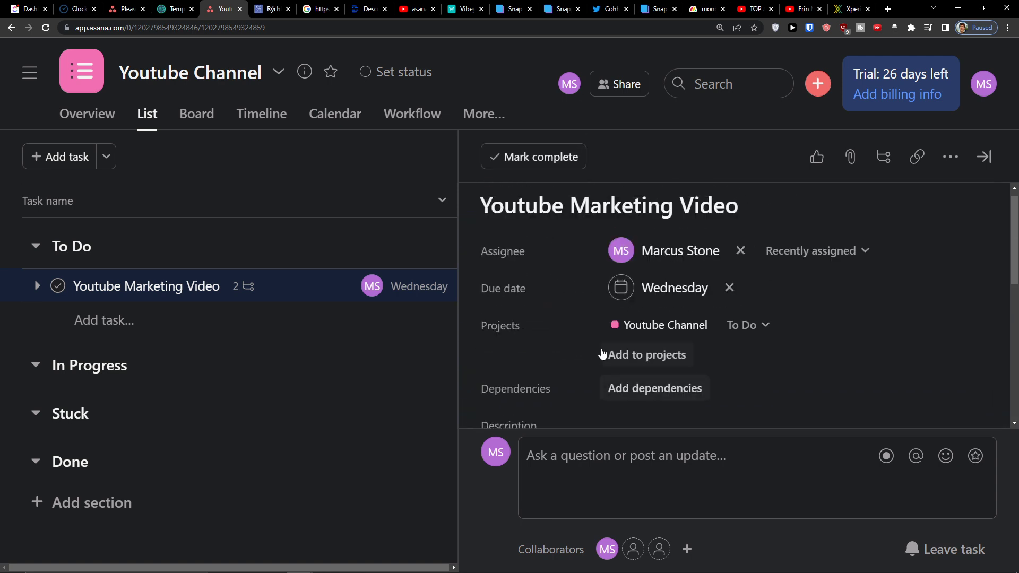
scroll(663, 305, down, 5)
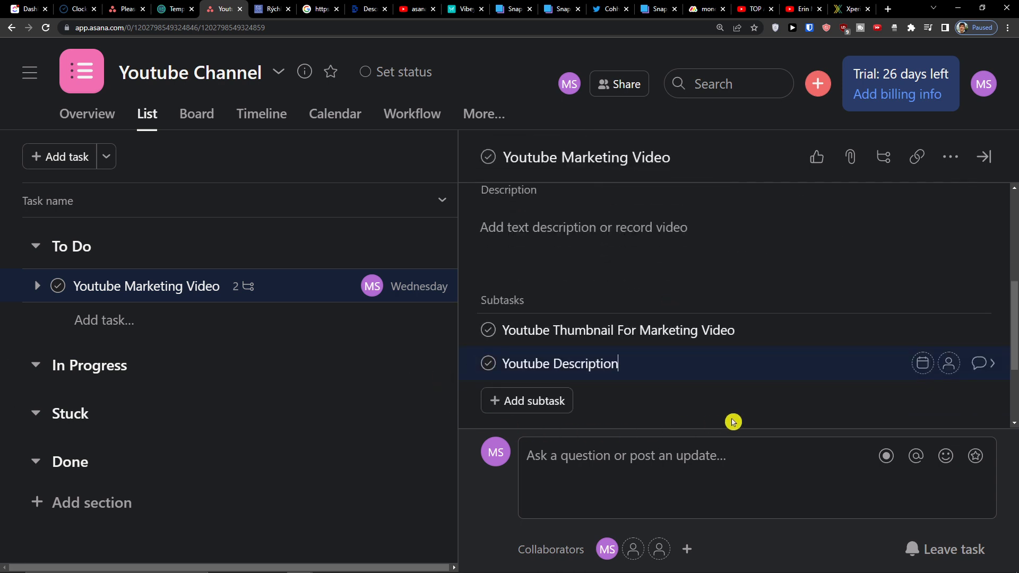
scroll(712, 425, down, 3)
click(650, 499)
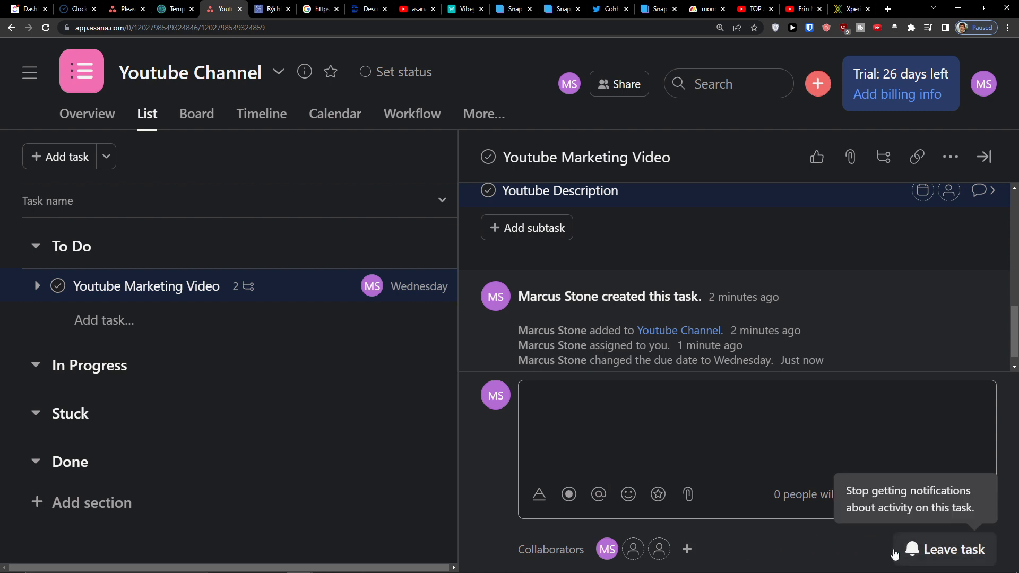
scroll(791, 220, up, 5)
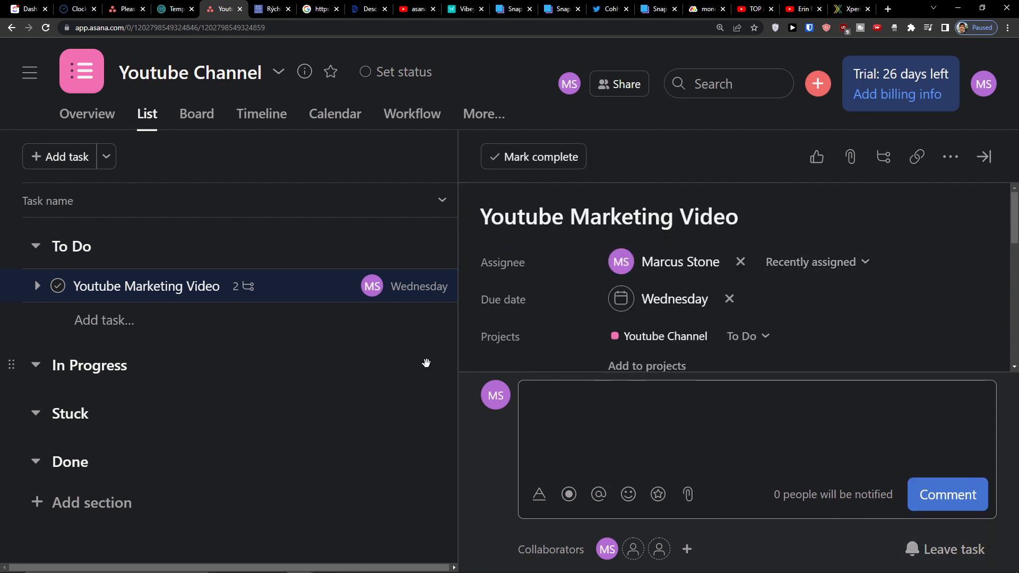
click(984, 157)
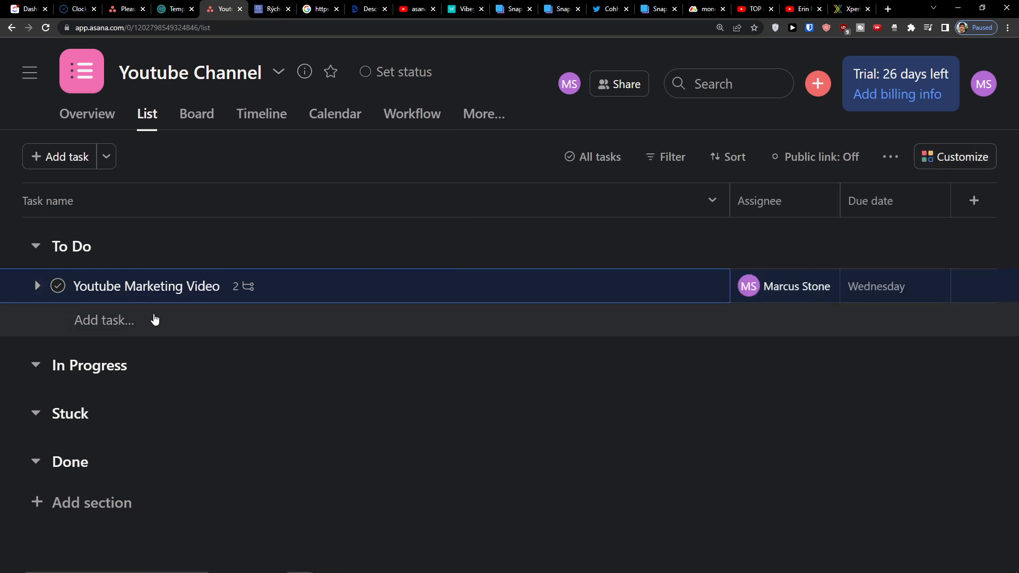
click(249, 292)
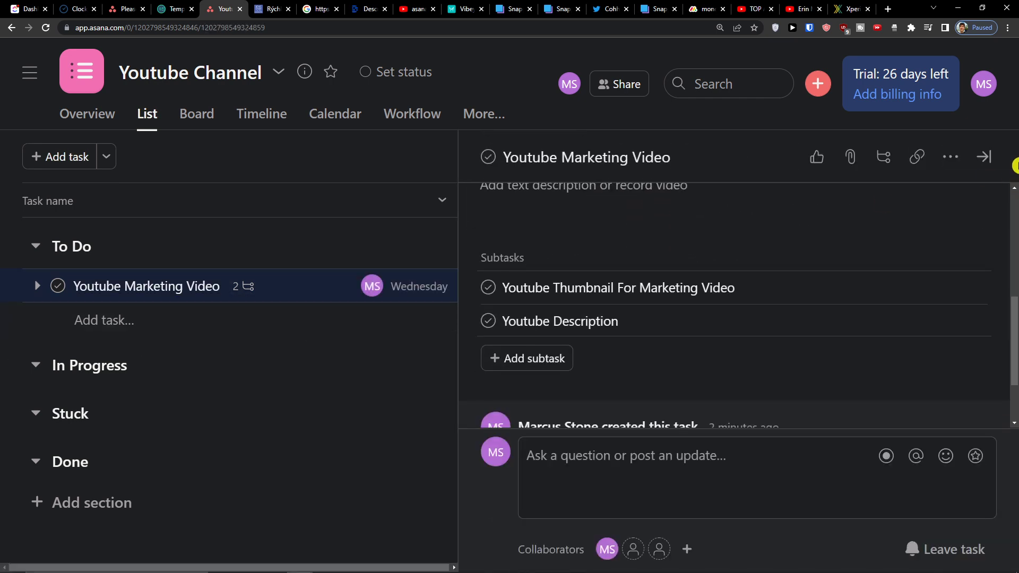
click(403, 173)
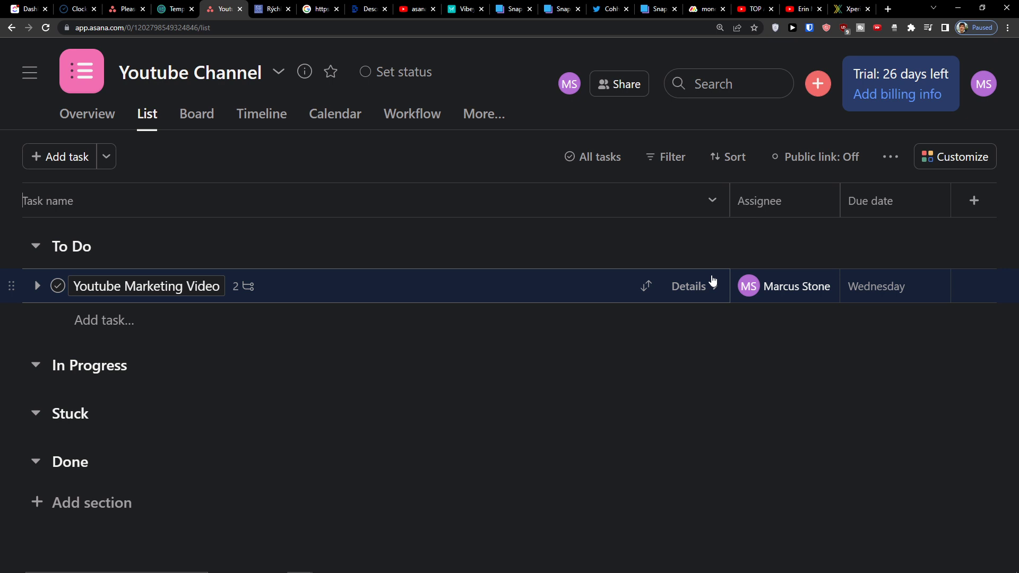
Try the option for moving the Youtube Marketing Video task between sections, dismiss the tip and clear the task selection
click(646, 289)
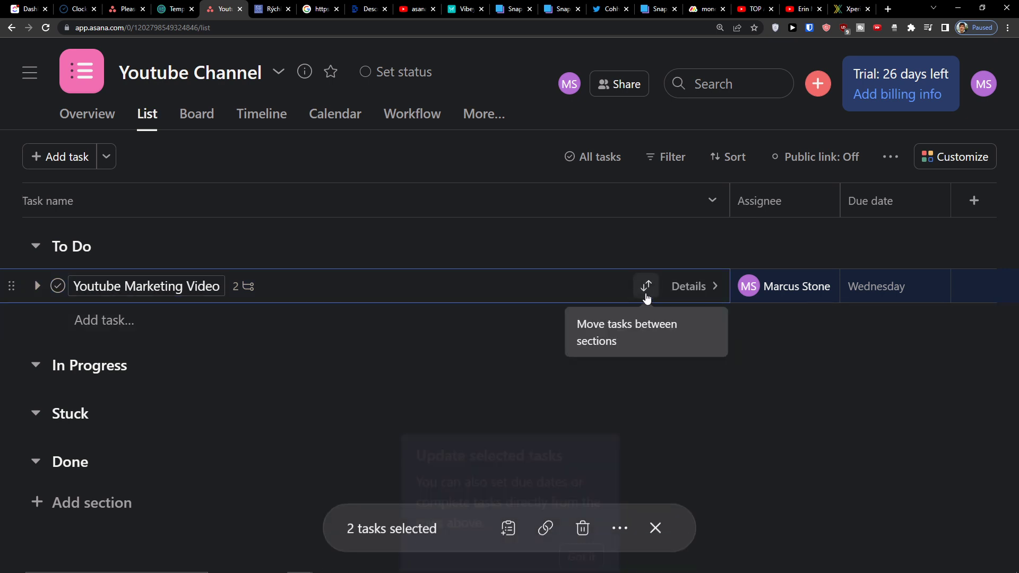
click(587, 241)
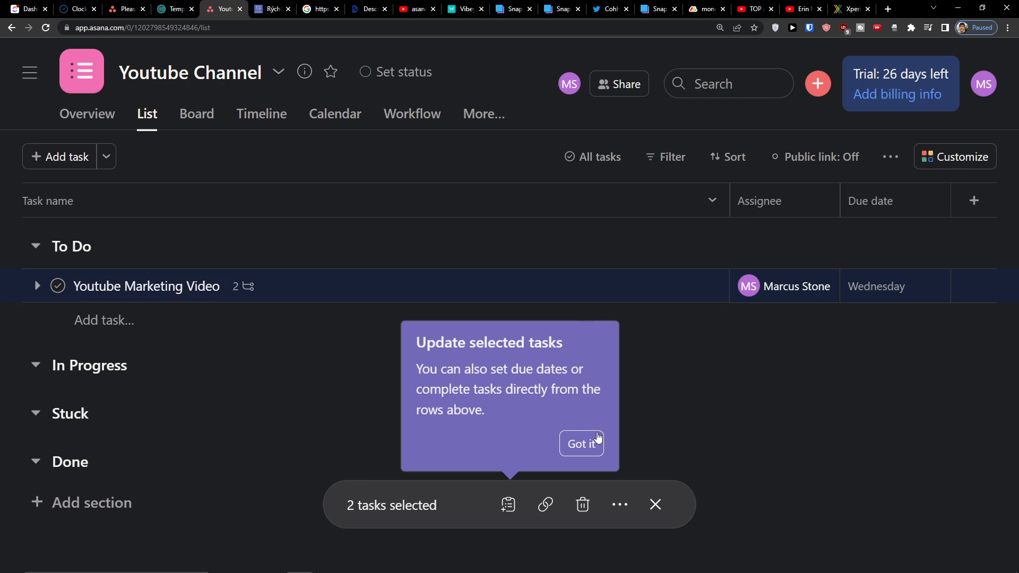
click(582, 444)
click(655, 503)
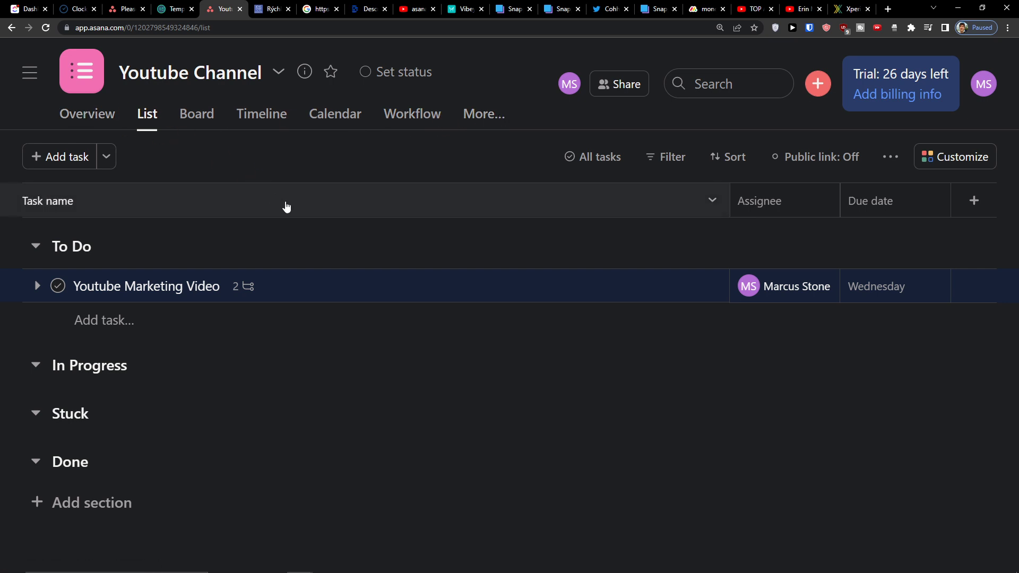
Start a new single-select custom field for the task list and title it Priority
click(973, 213)
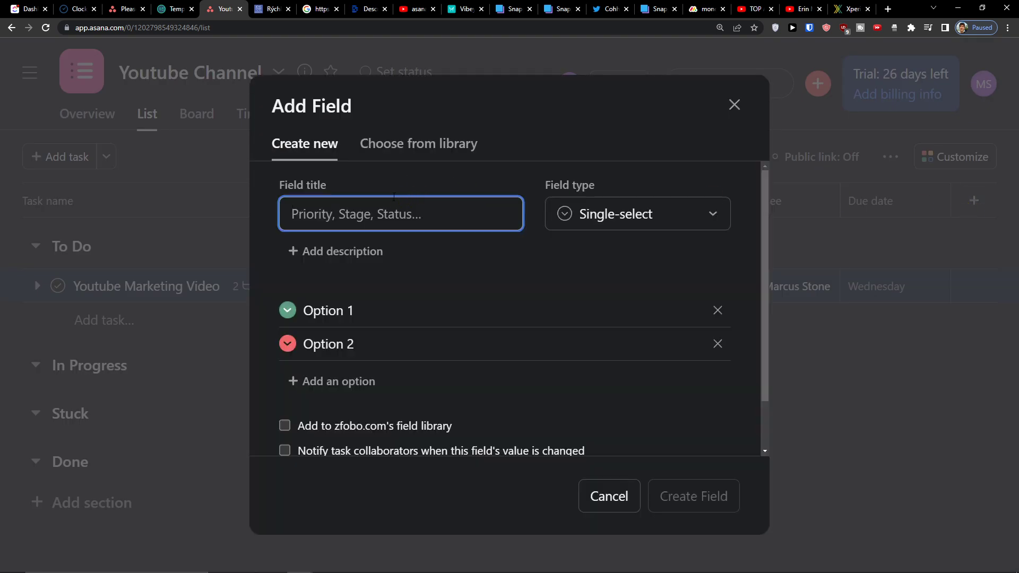
text(Priority)
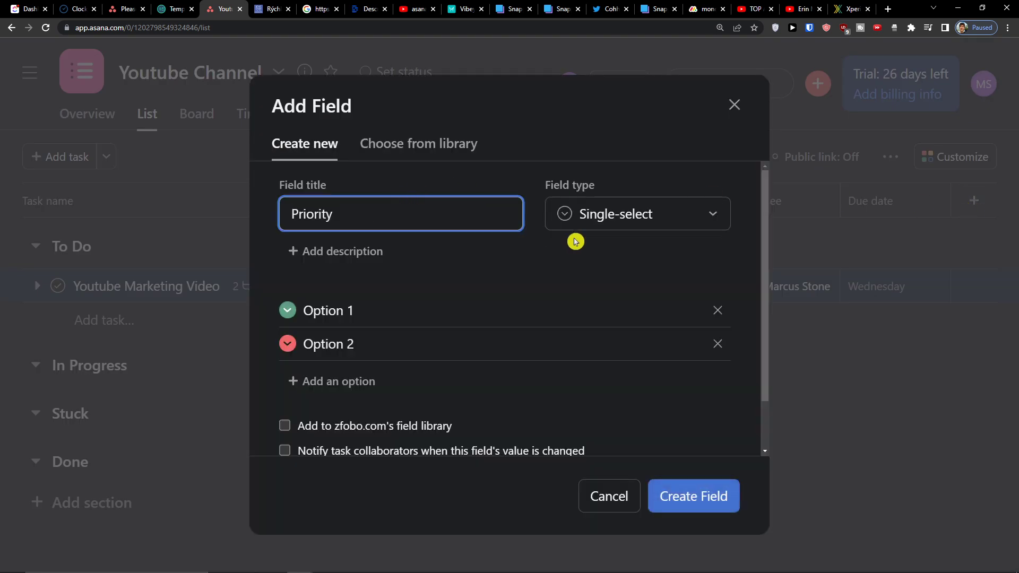
click(582, 223)
click(381, 240)
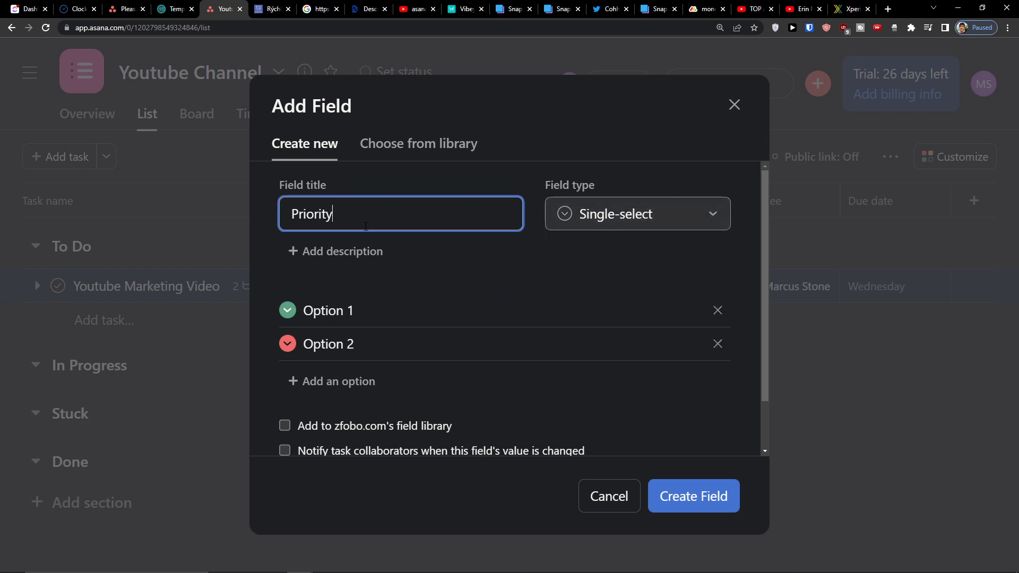
Give the Priority field the options High, Medium and Low, remove the spare Option 2 and create the field
click(300, 316)
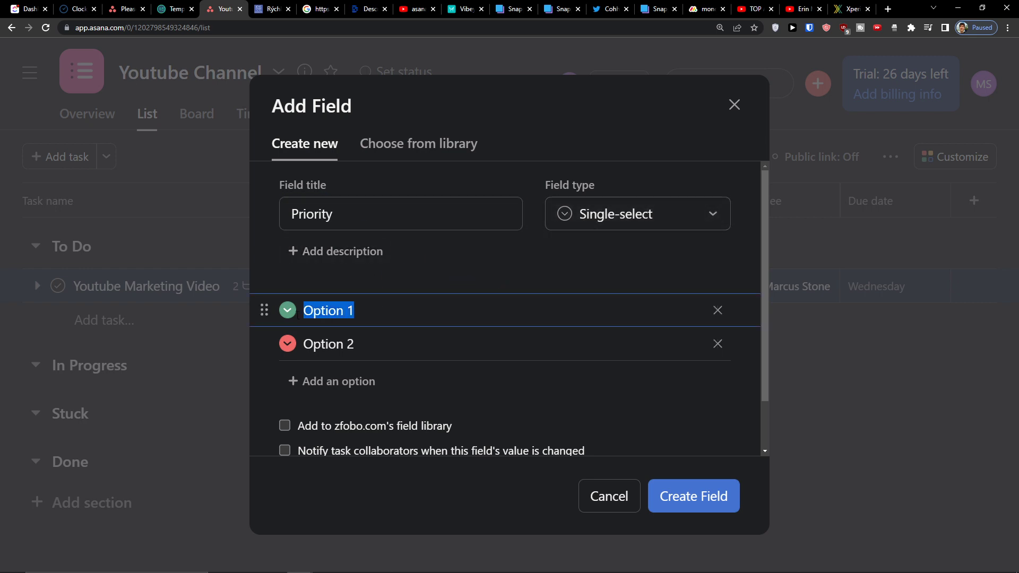
text(High)
key(Return)
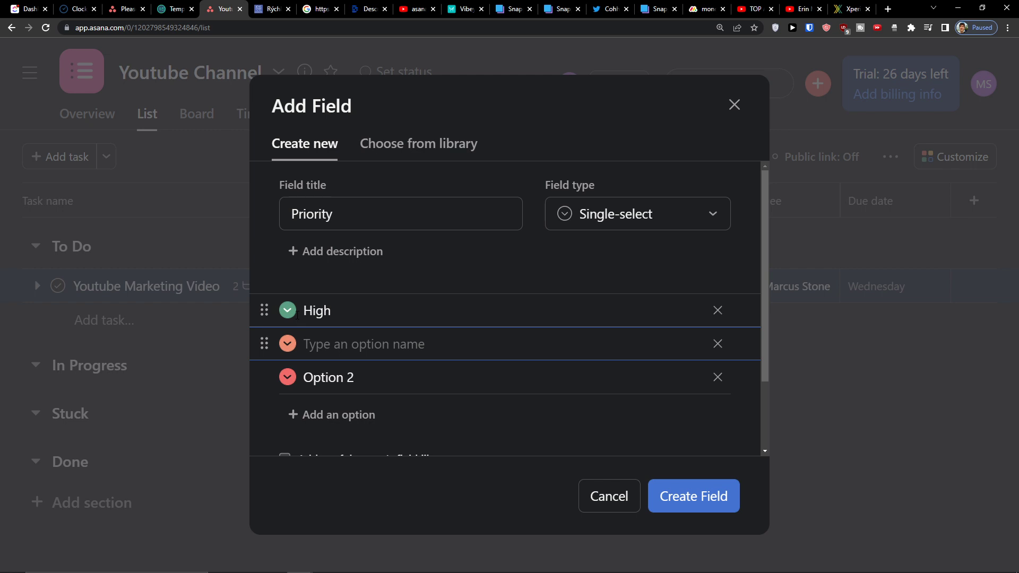
text(Medium)
key(Return)
text(Low)
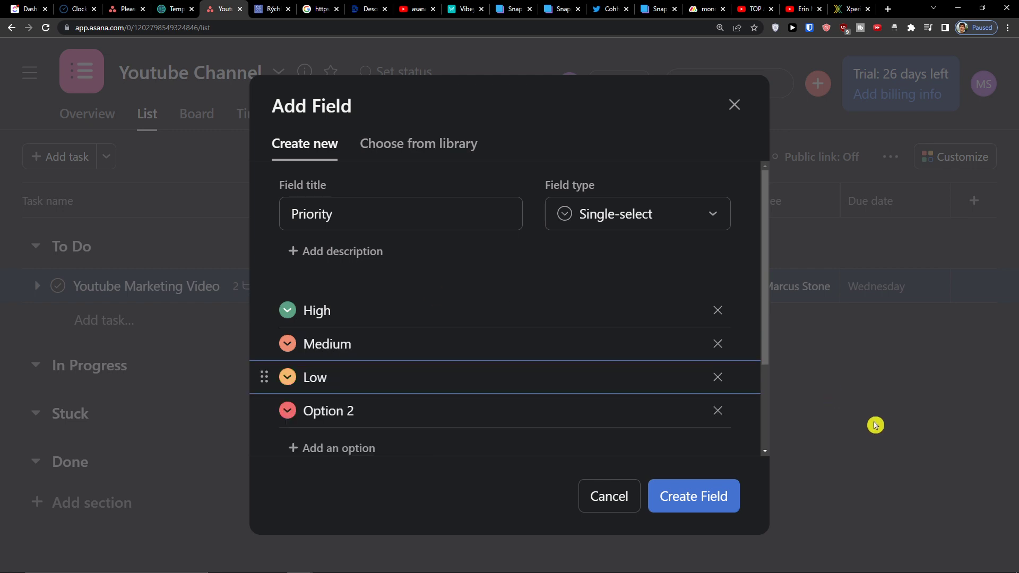
click(719, 413)
click(675, 490)
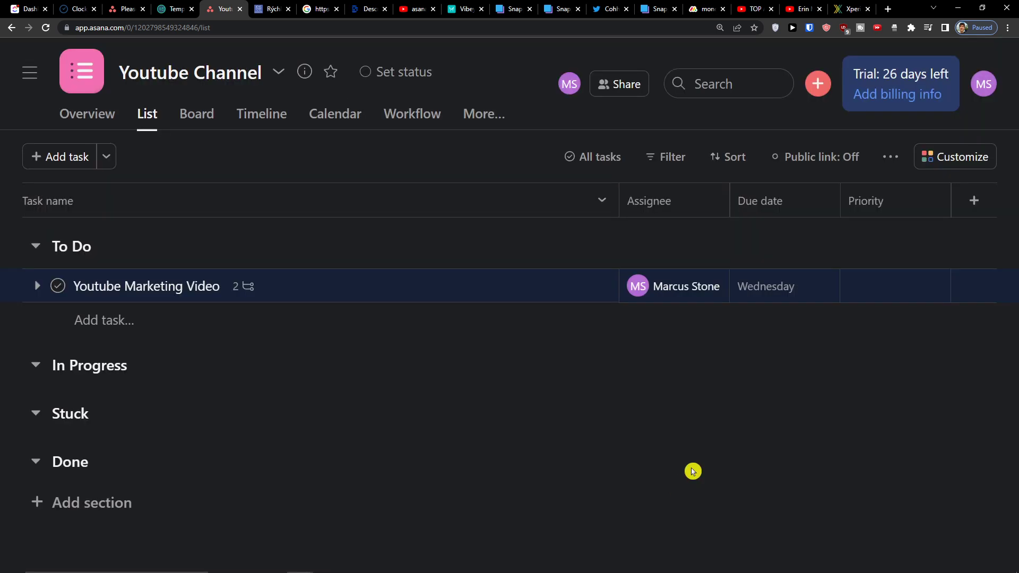
Set the Youtube Marketing Video task's priority to High
click(882, 290)
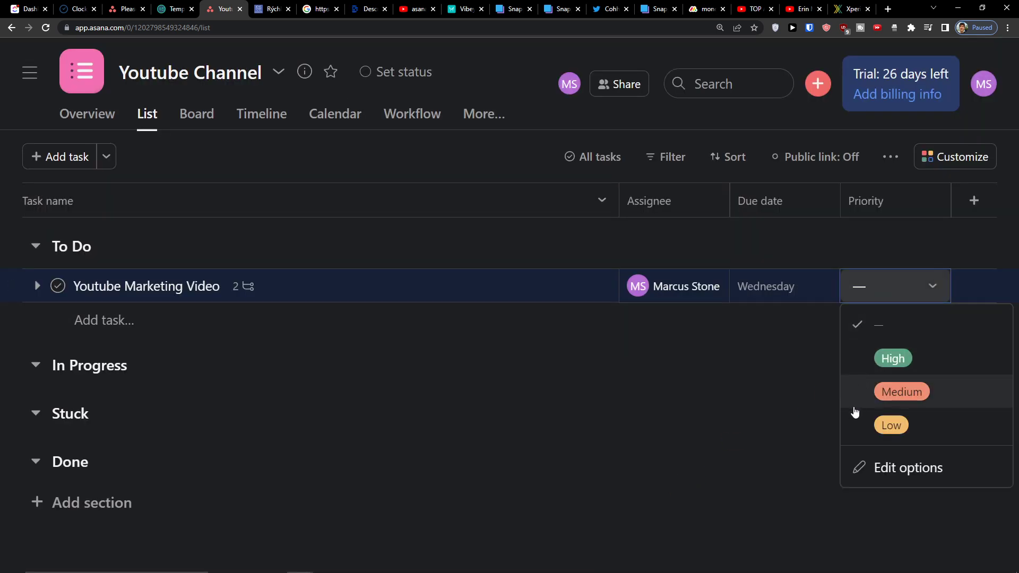
click(873, 368)
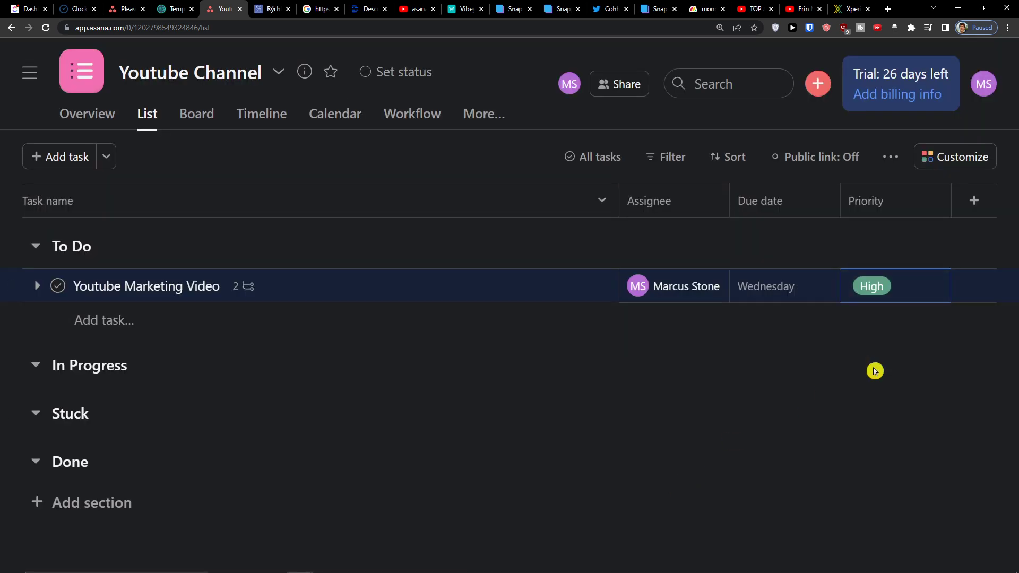
Create a custom field of type Date titled Publish date
click(974, 200)
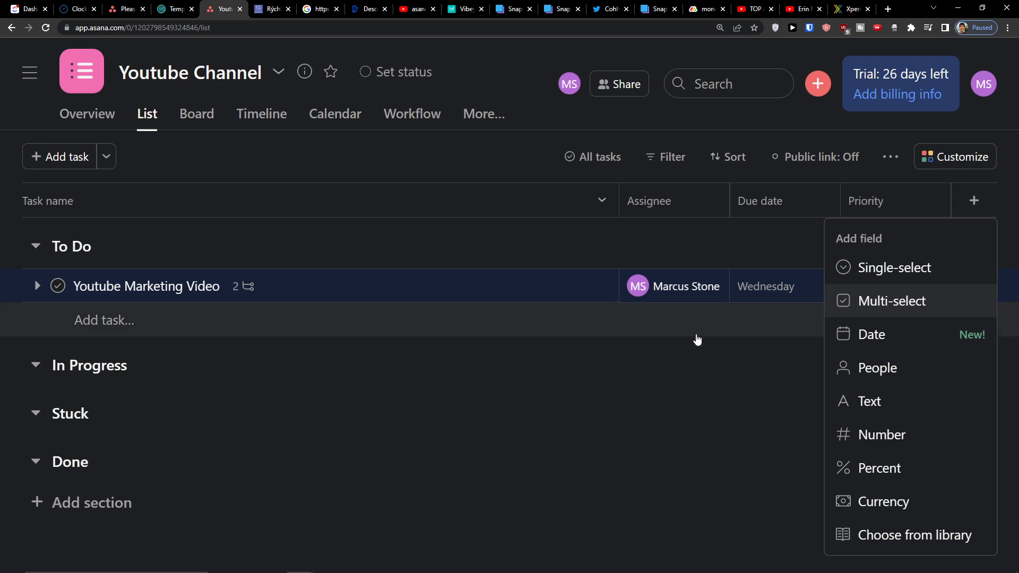
click(876, 342)
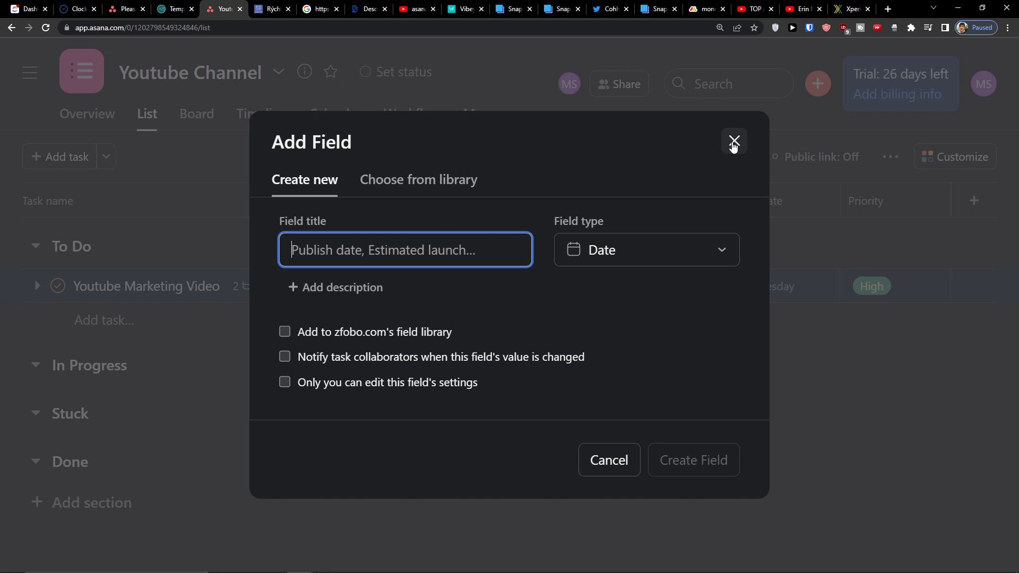
text(Publish date)
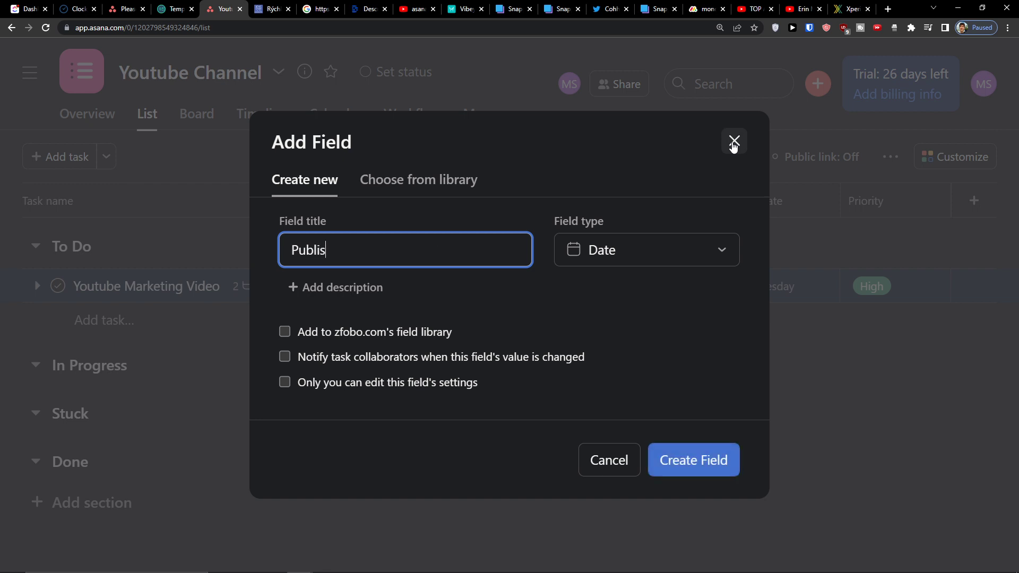
click(674, 461)
Set the Youtube Marketing Video task's publish date to August 17, 2022, and leave the empty new task row
click(886, 292)
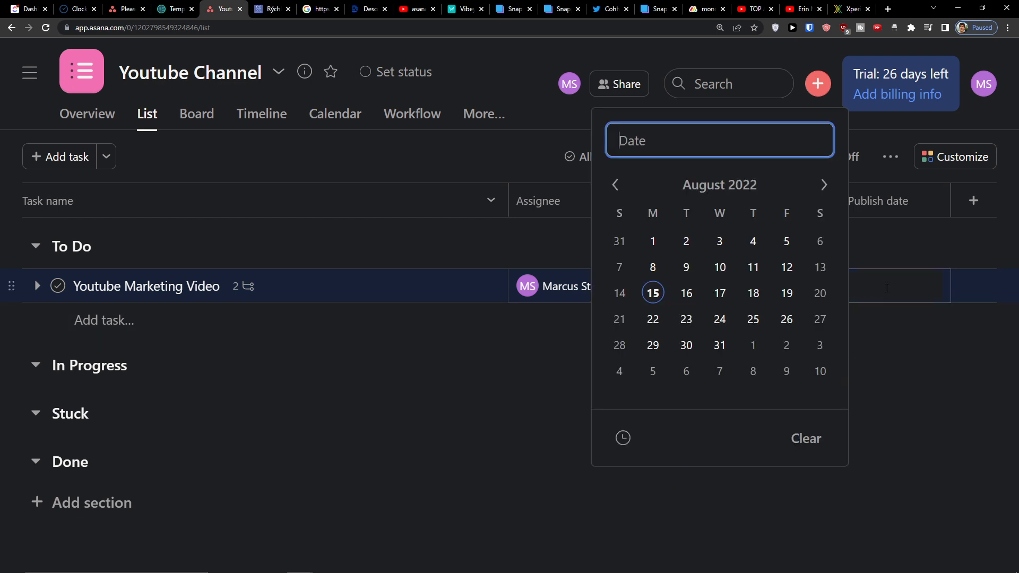
click(717, 296)
click(832, 334)
click(851, 244)
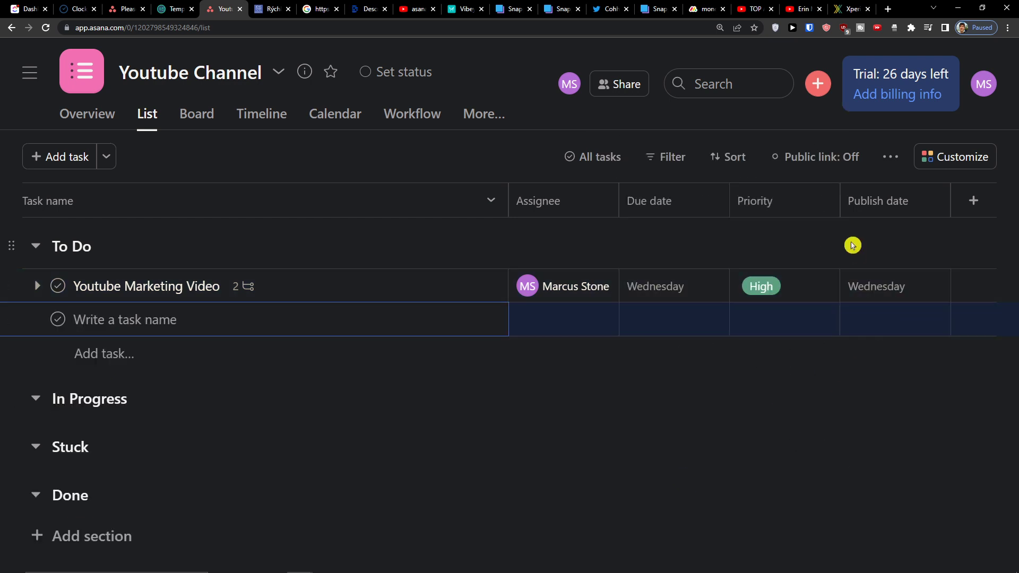
Create a custom field of type Text titled Phone Number
click(973, 200)
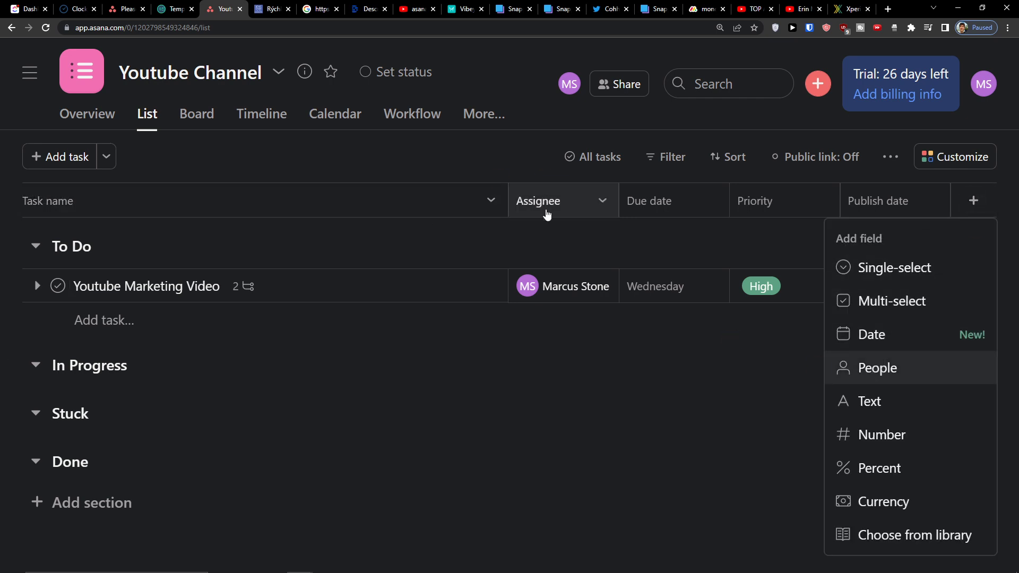
click(880, 401)
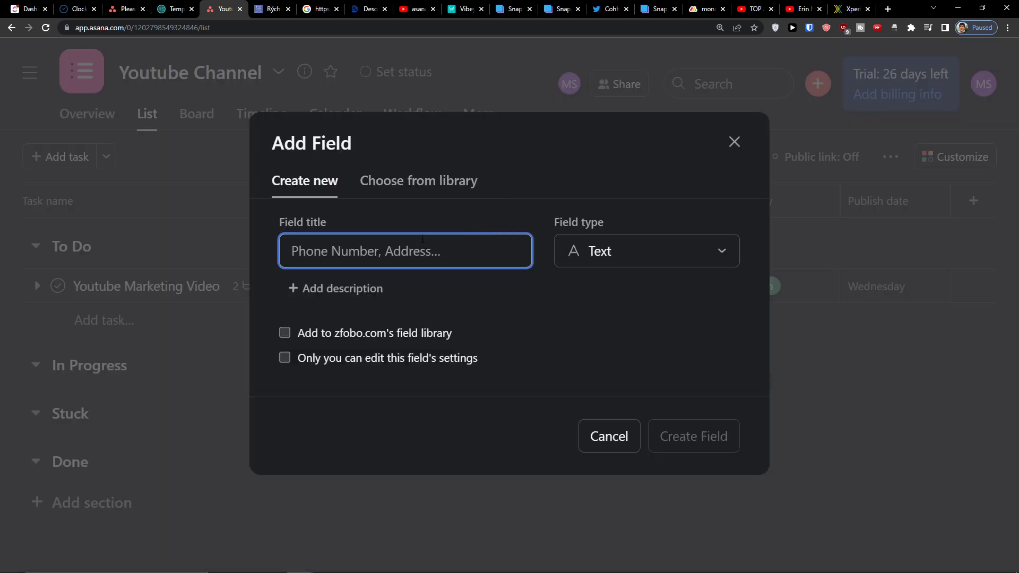
text(Phone Number)
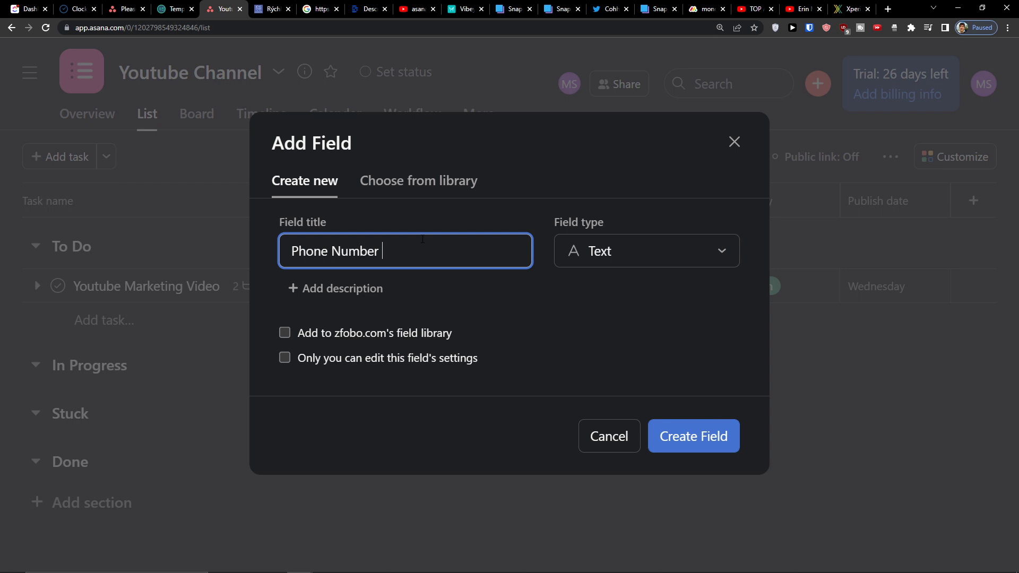
click(717, 439)
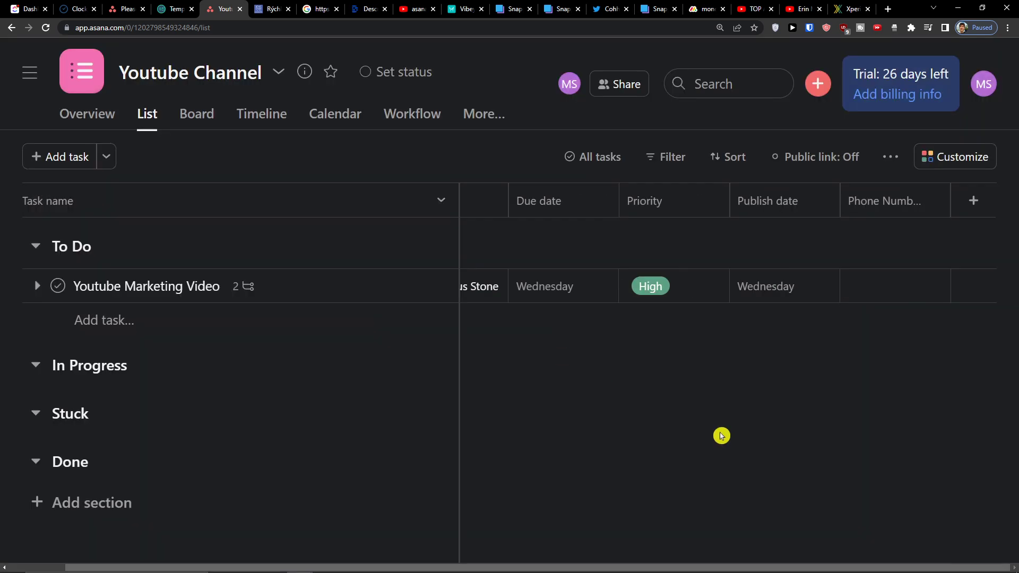
Create a custom field of type Number titled Cost, formatted in EUR
click(970, 204)
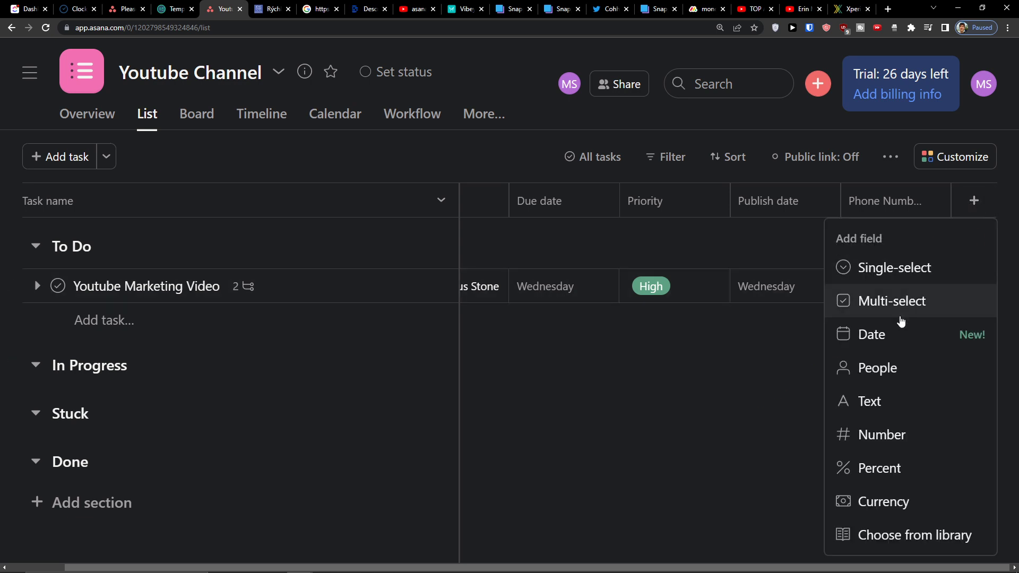
click(900, 440)
scroll(363, 340, down, 1)
scroll(361, 339, up, 1)
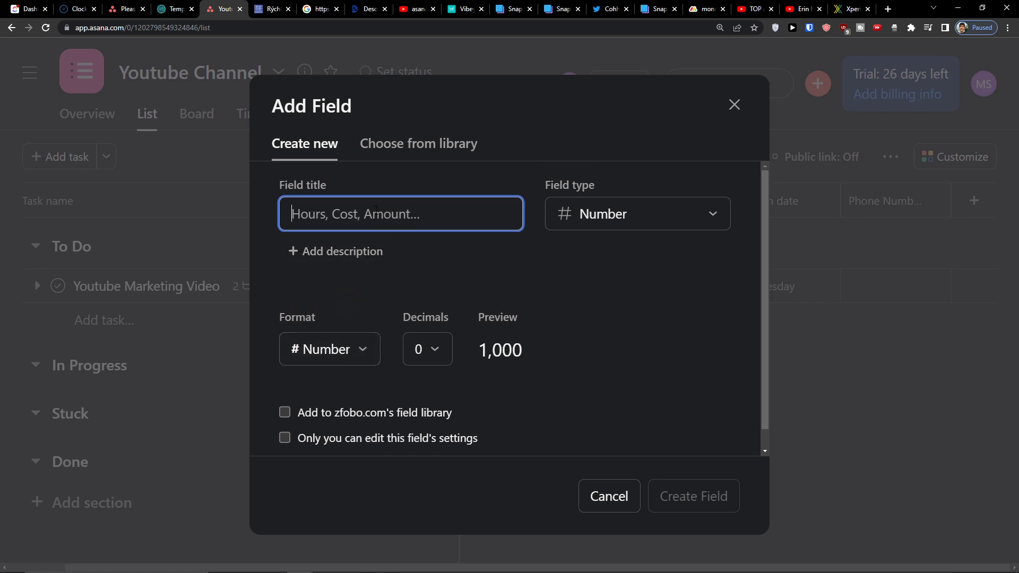
text(Cost)
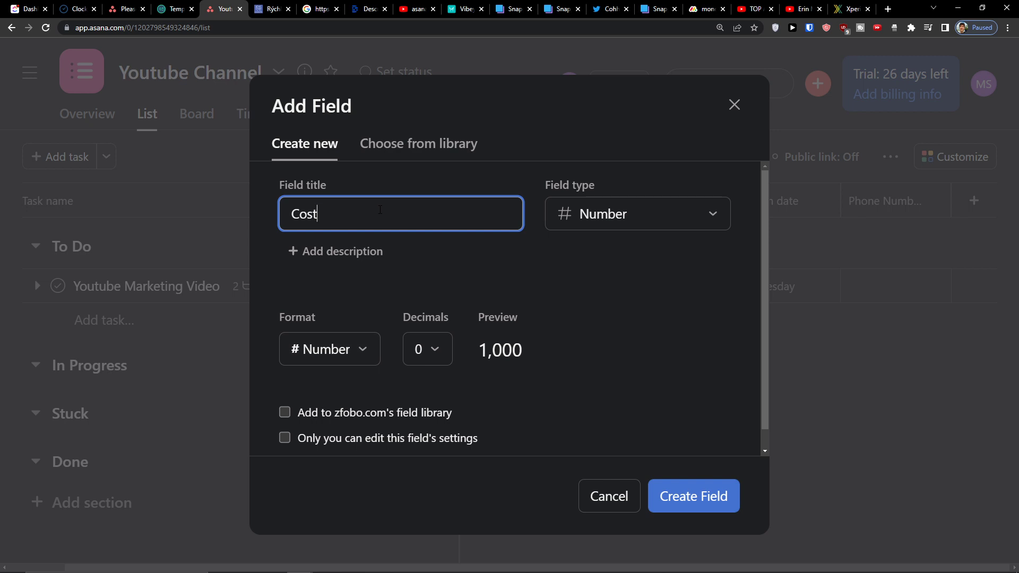
click(363, 343)
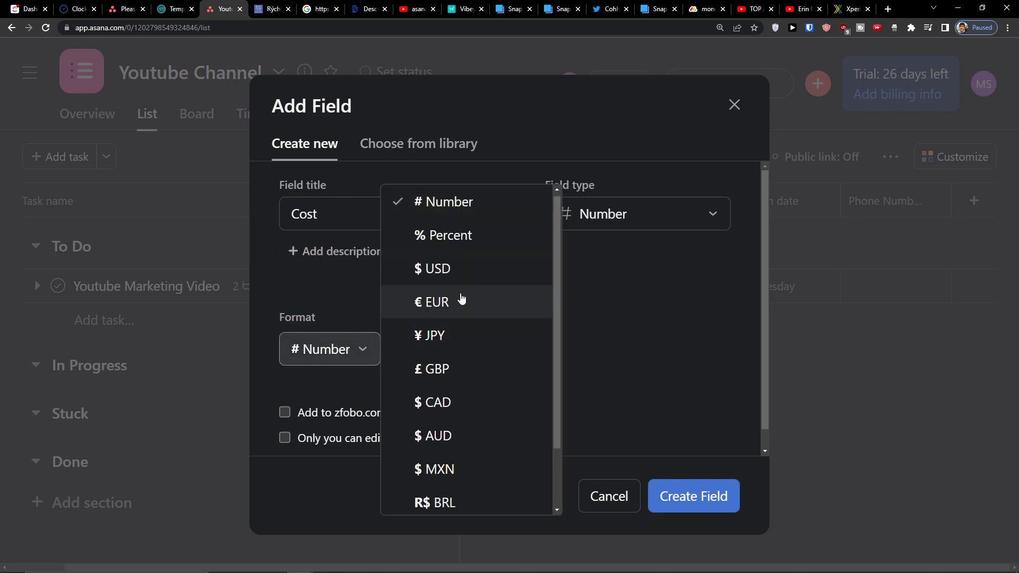
scroll(456, 300, down, 2)
scroll(464, 335, up, 2)
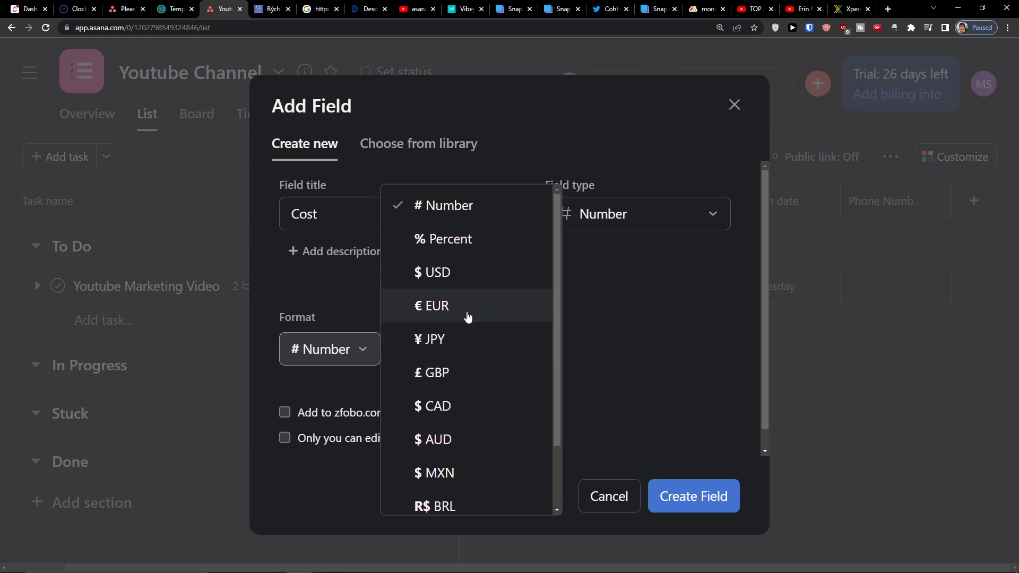
click(467, 316)
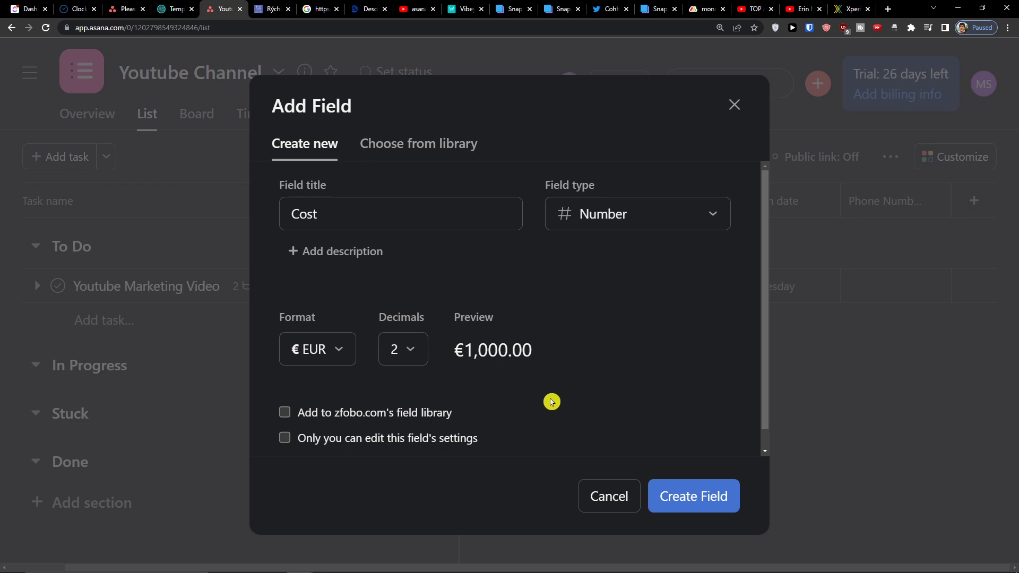
scroll(628, 432, down, 1)
scroll(628, 432, up, 1)
click(682, 503)
Set the Youtube Marketing Video task's cost to €1,000.00
click(877, 297)
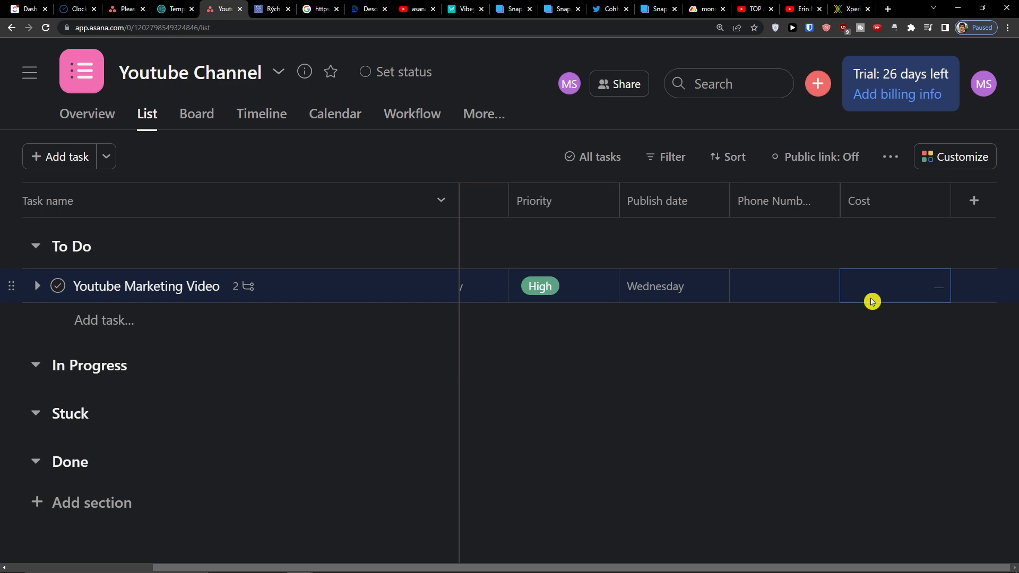
text(01)
key(BackSpace)
key(BackSpace)
text(1)
click(853, 357)
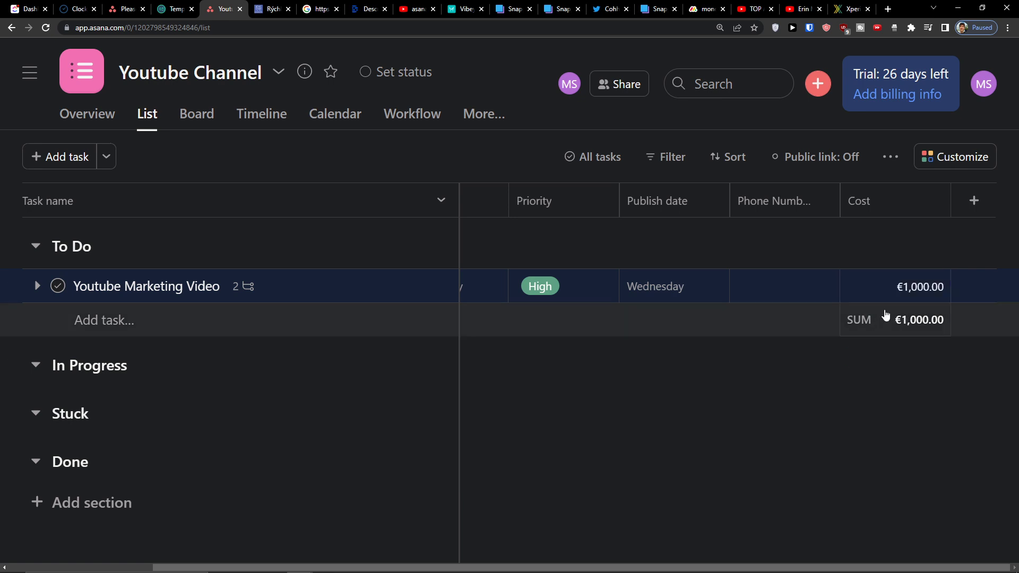
Add a task named Youtube yoga Video to the To Do section and set its cost to €1,500.00
click(151, 318)
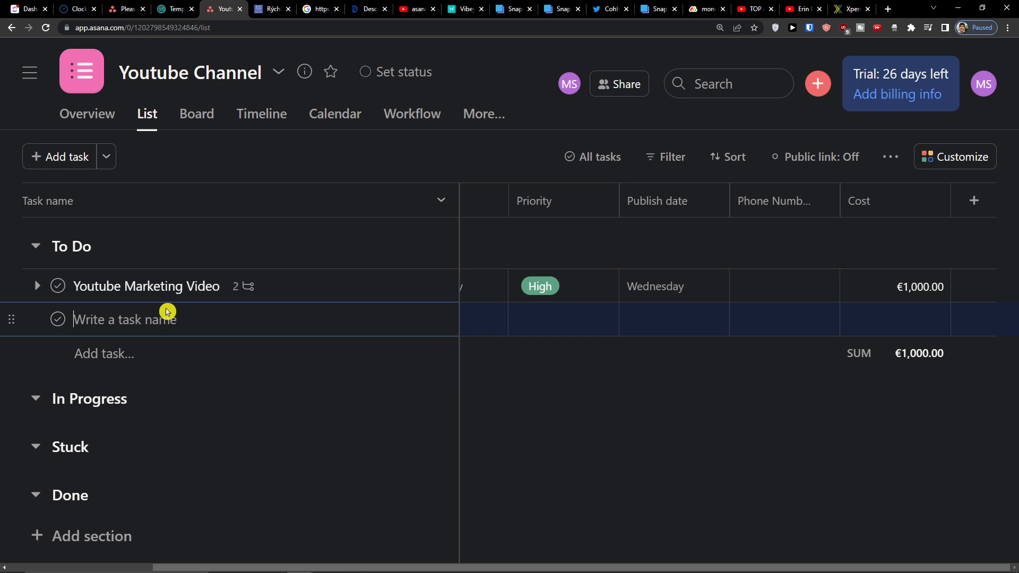
text(Youtube yoga Video)
key(Return)
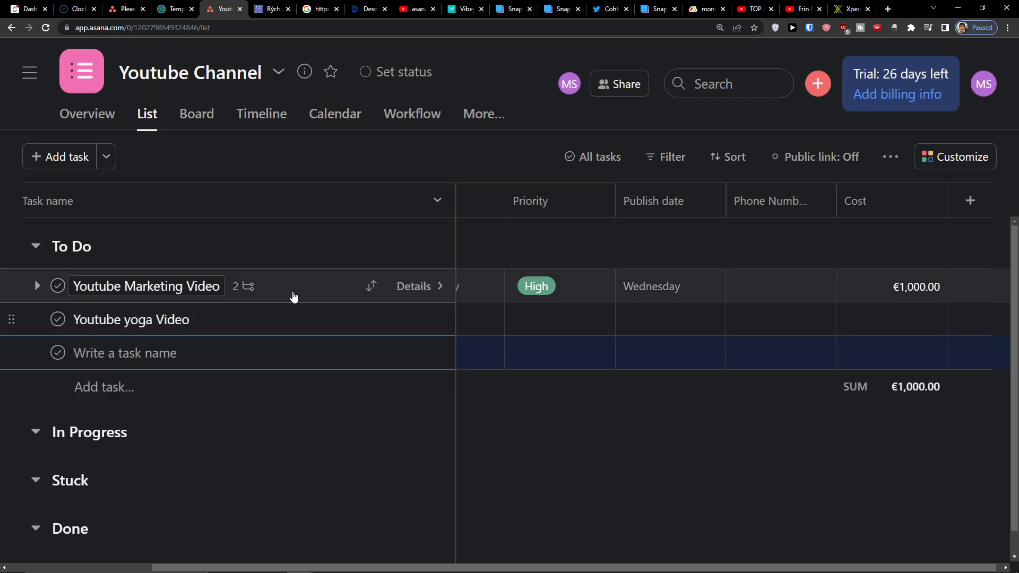
click(917, 314)
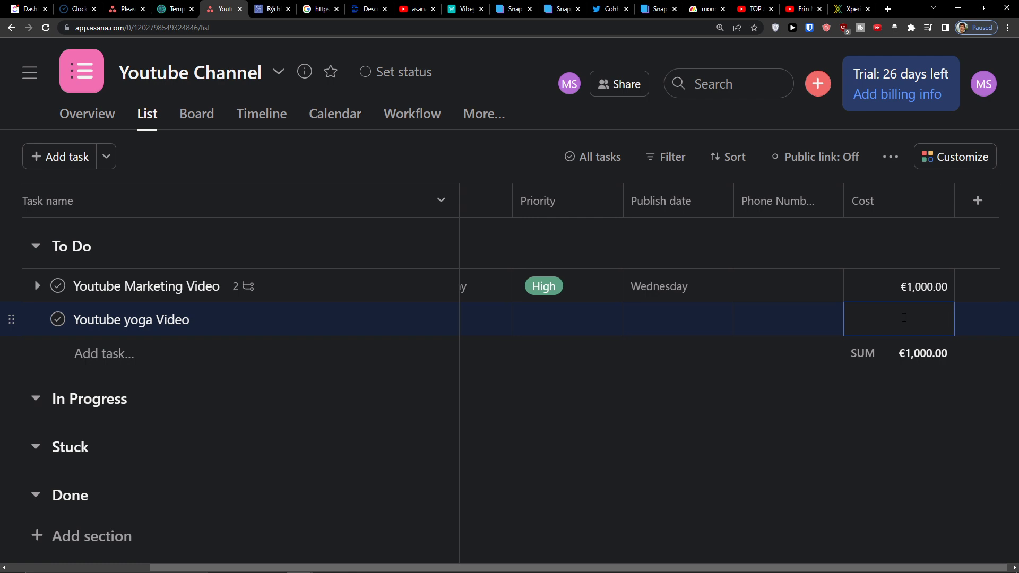
click(910, 373)
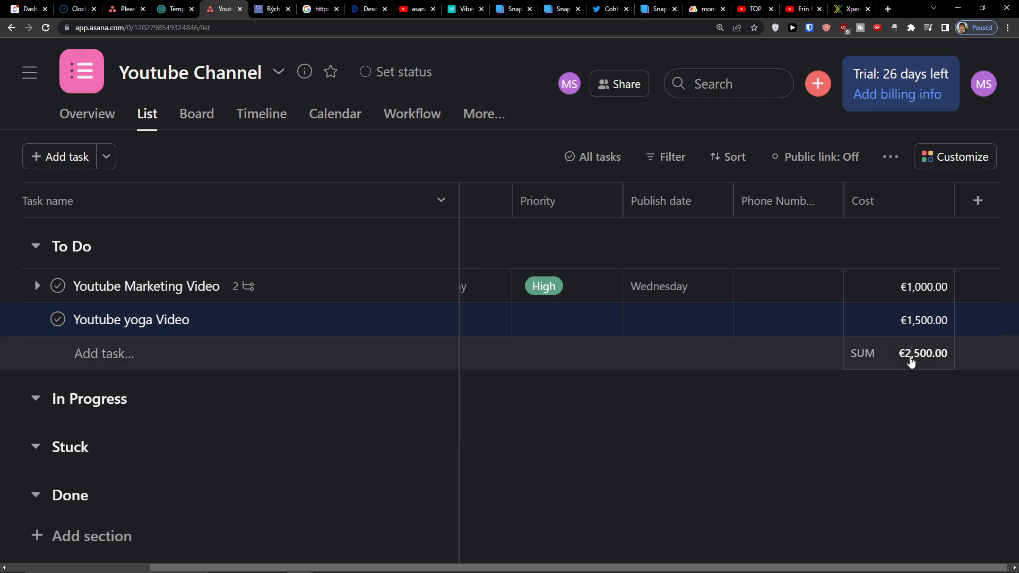
Try the Average, Minimum, Maximum and Count functions on the To Do section's Cost summary, and leave it on Average
click(909, 356)
click(846, 397)
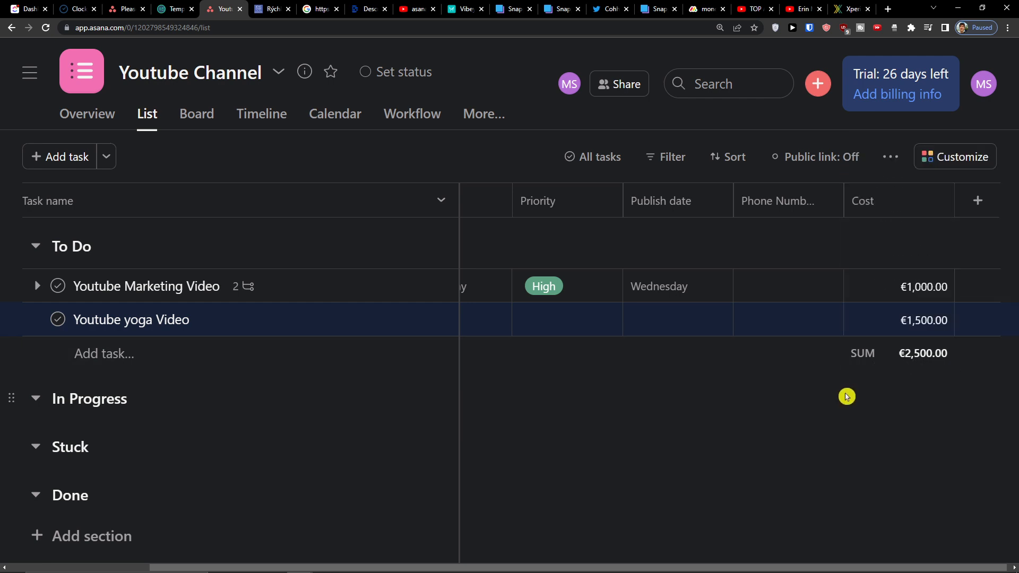
click(877, 359)
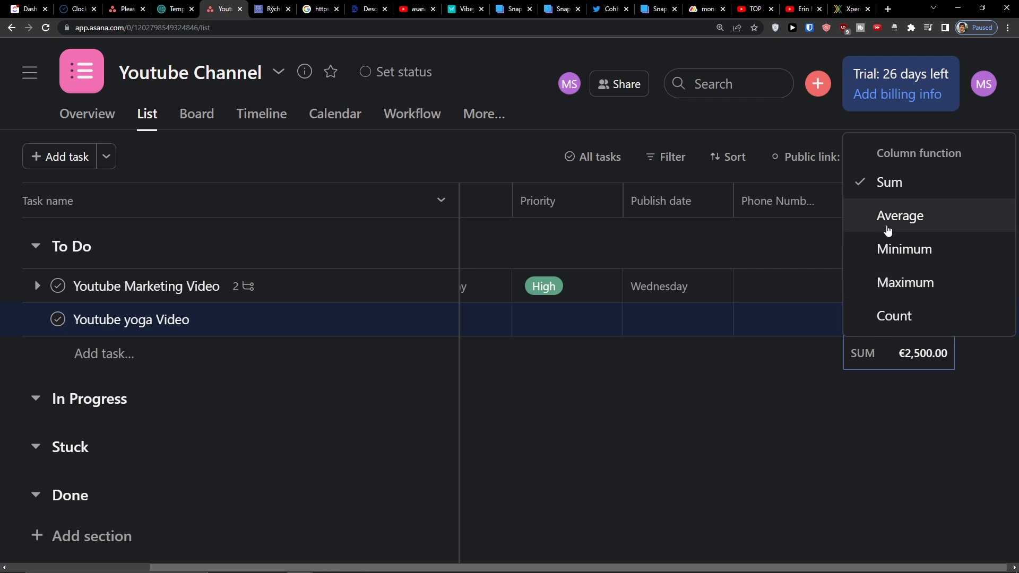
click(897, 223)
click(894, 353)
click(902, 250)
click(888, 365)
click(901, 280)
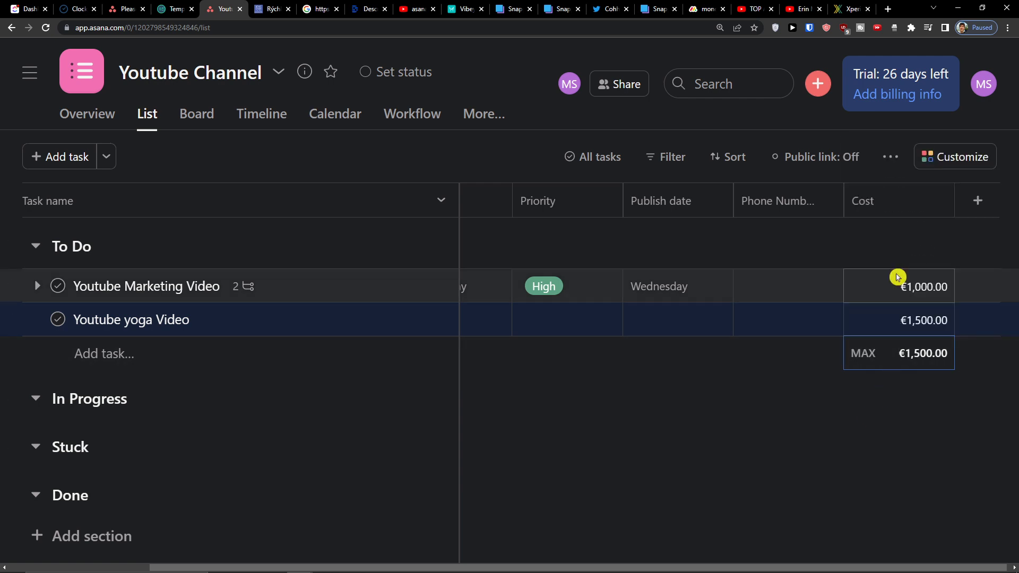
click(888, 366)
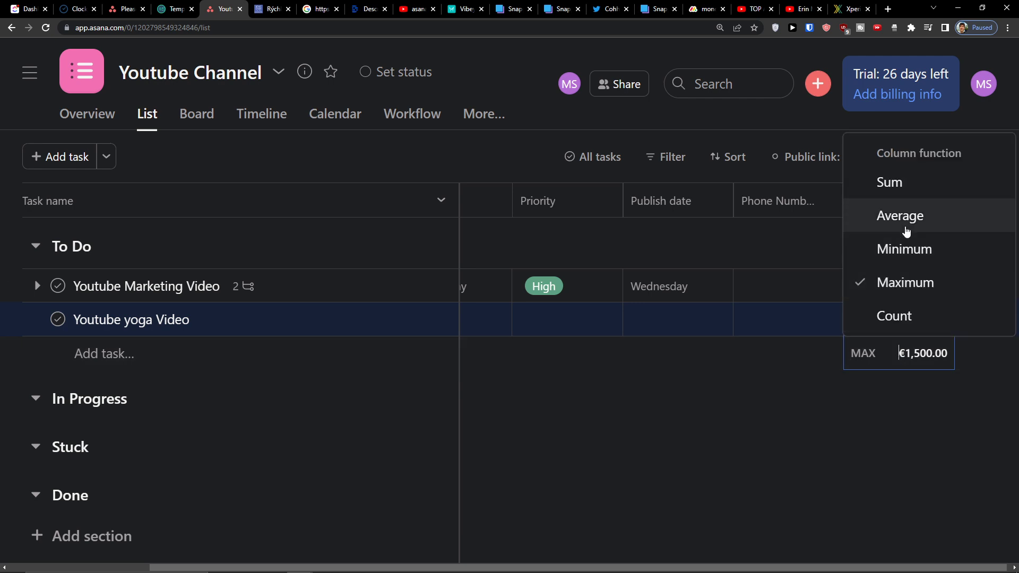
click(894, 316)
click(900, 360)
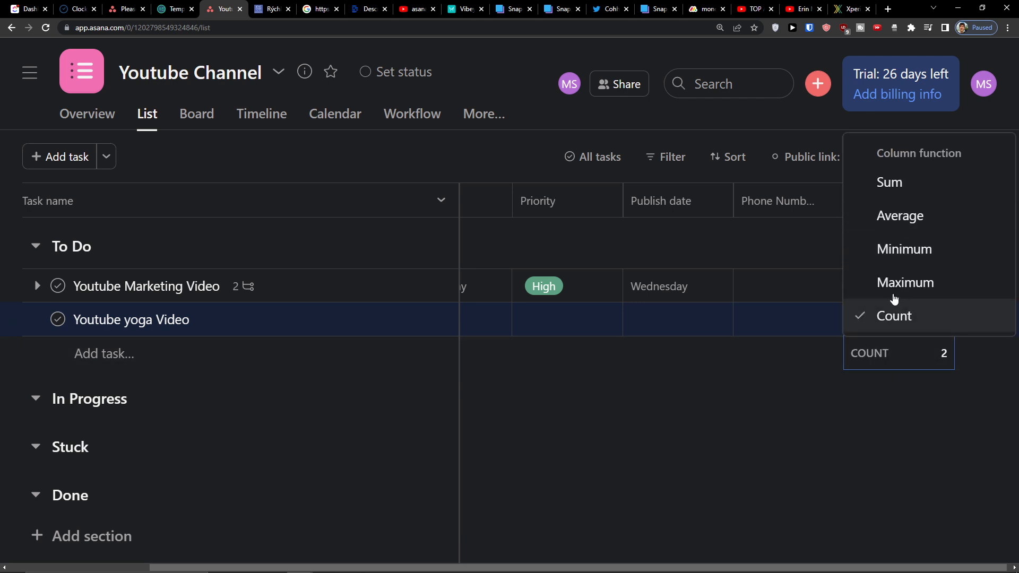
click(894, 218)
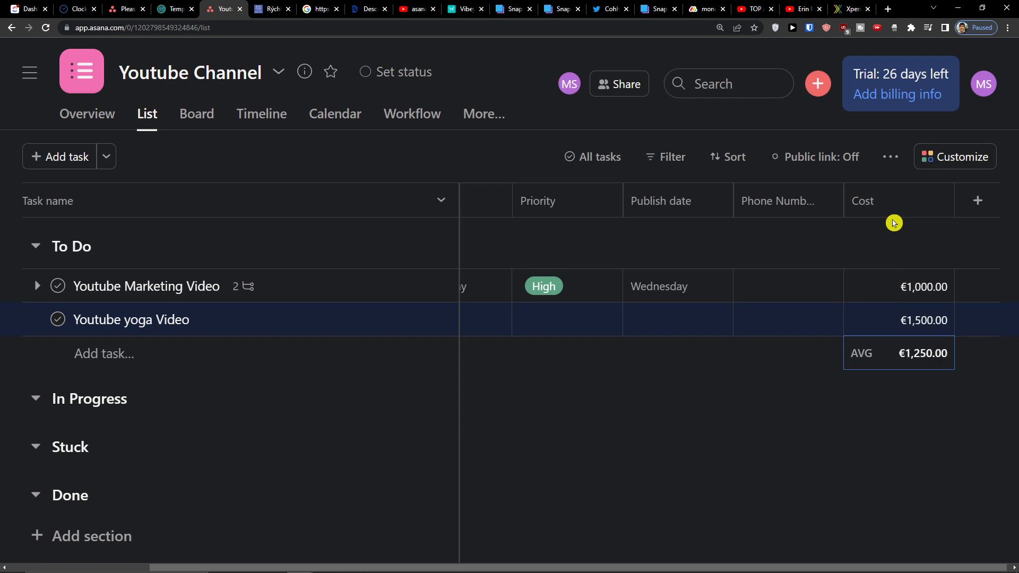
Examine the new field forms for the Percent and Currency types, discarding each without creating a field
click(975, 198)
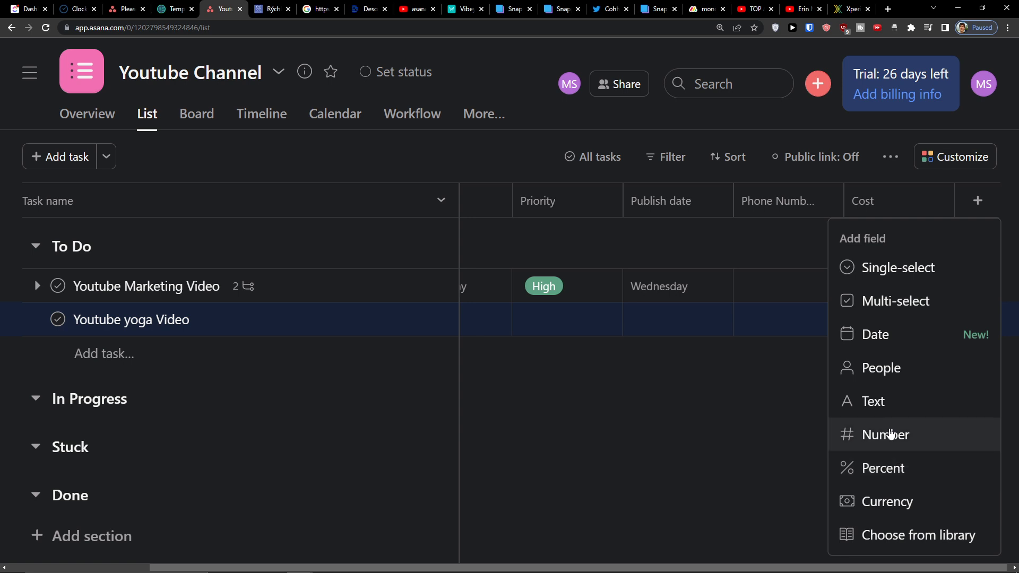
click(892, 459)
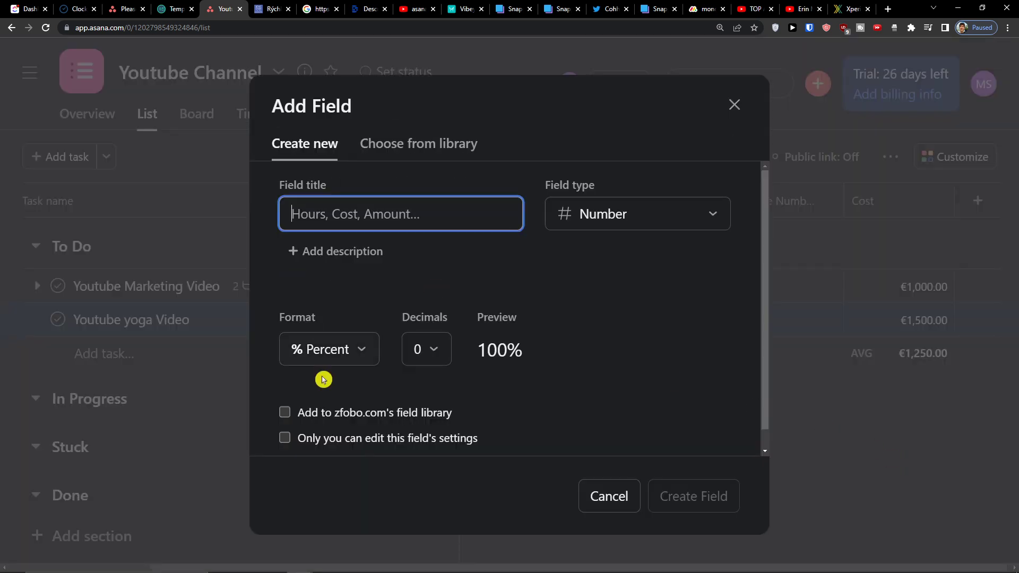
click(621, 501)
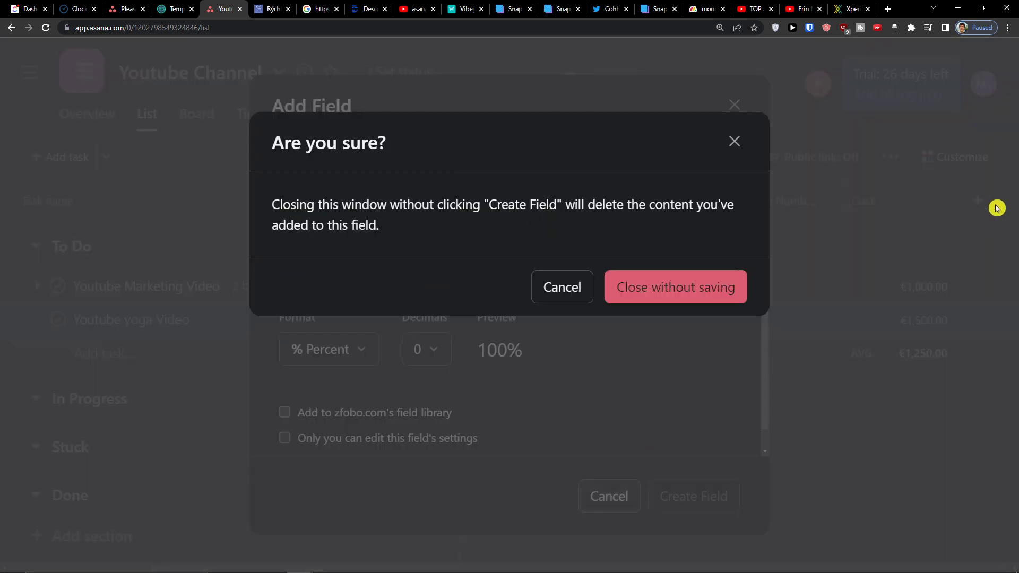
click(615, 285)
click(977, 200)
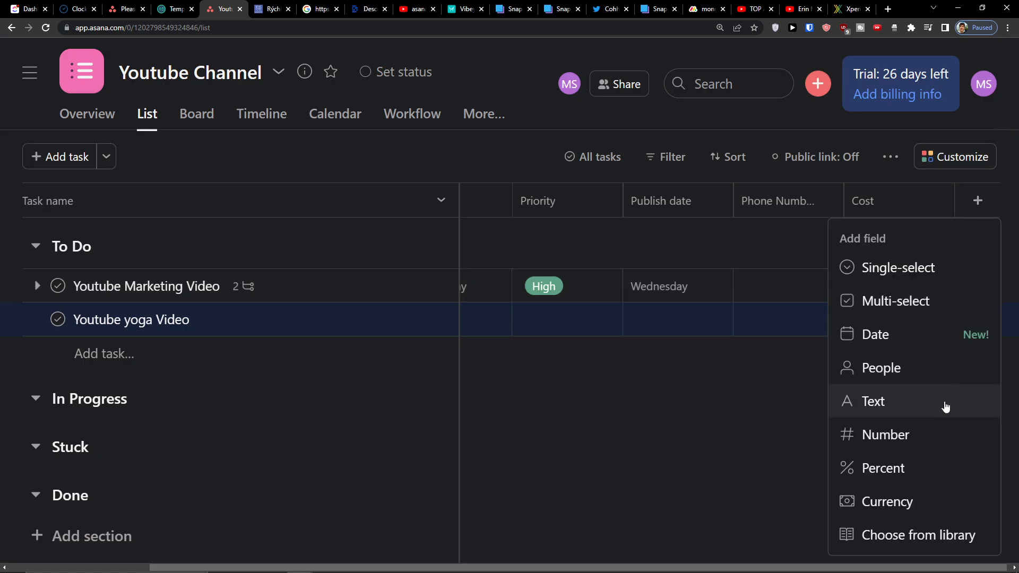
click(890, 499)
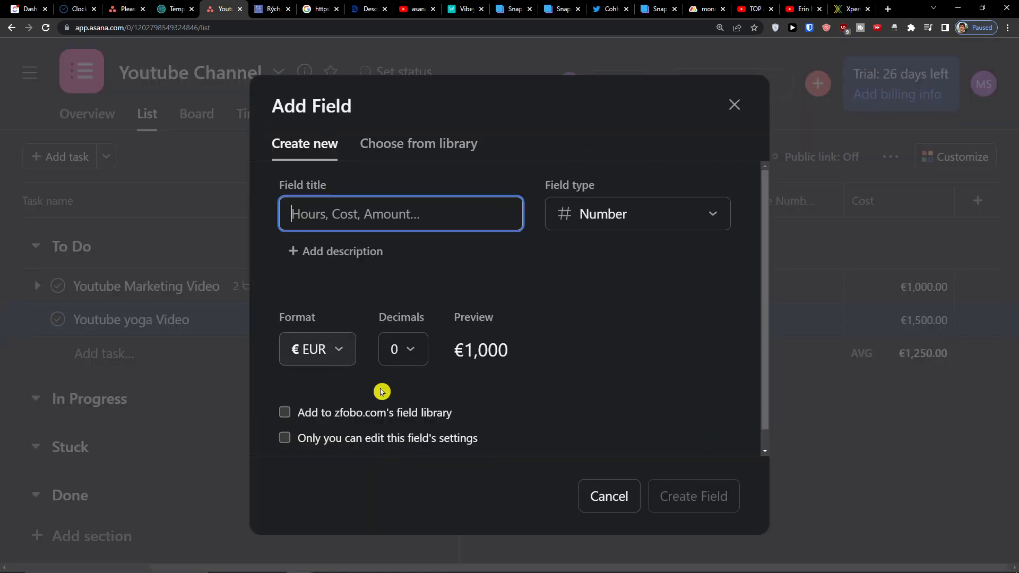
click(592, 494)
click(637, 290)
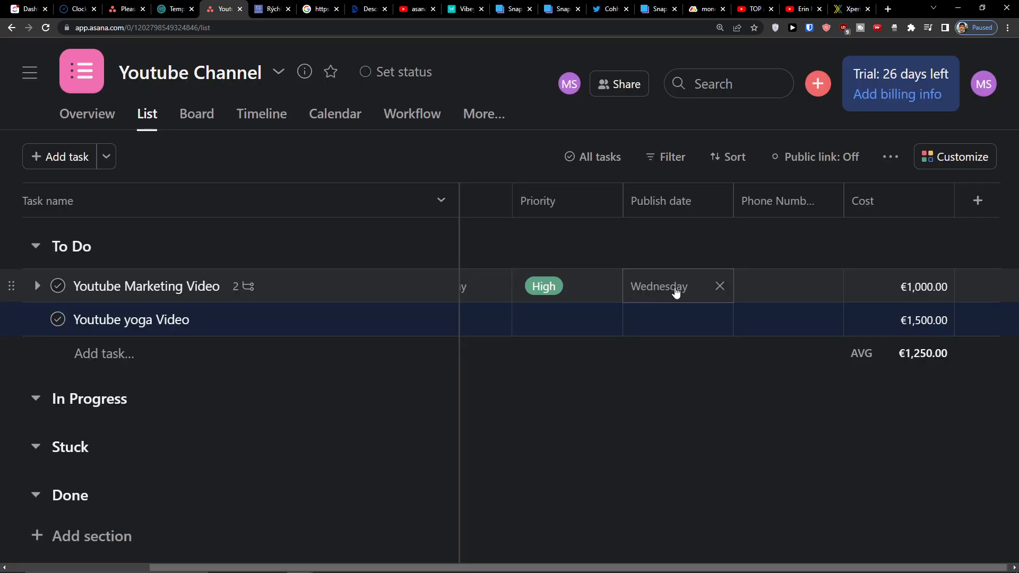
scroll(730, 424, left, 3)
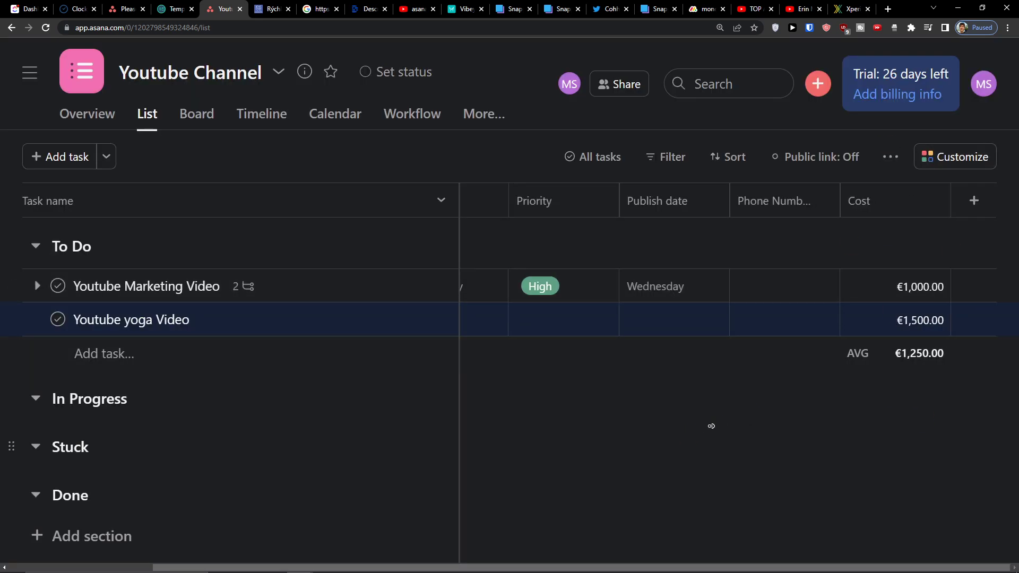
scroll(650, 428, right, 3)
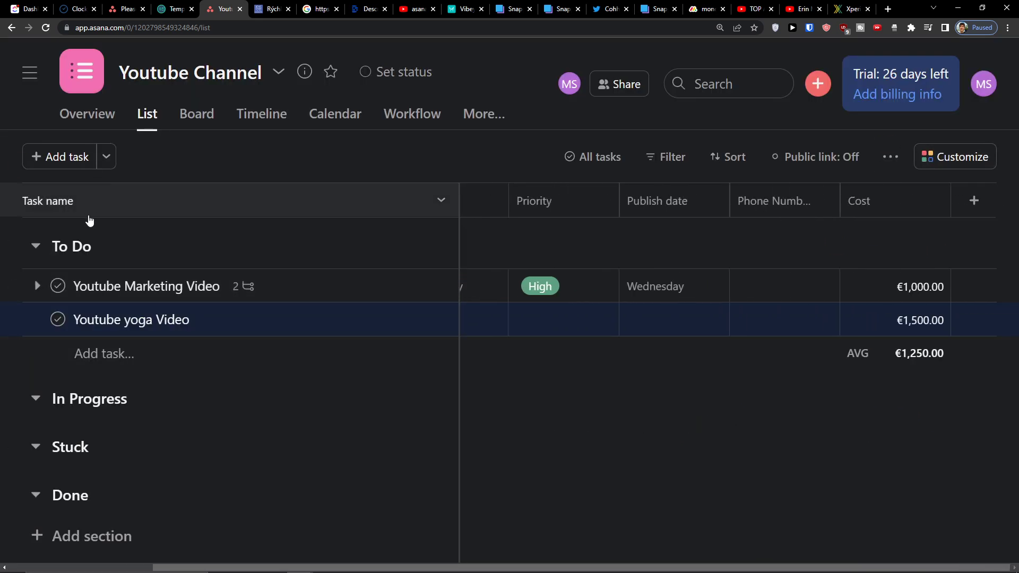
click(134, 246)
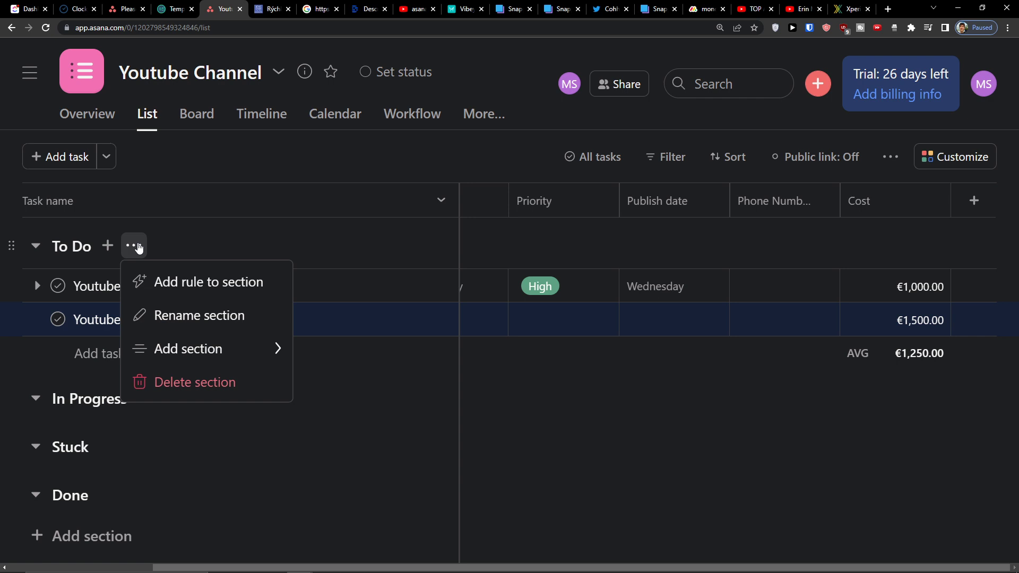
click(258, 241)
scroll(487, 369, left, 3)
scroll(532, 359, right, 3)
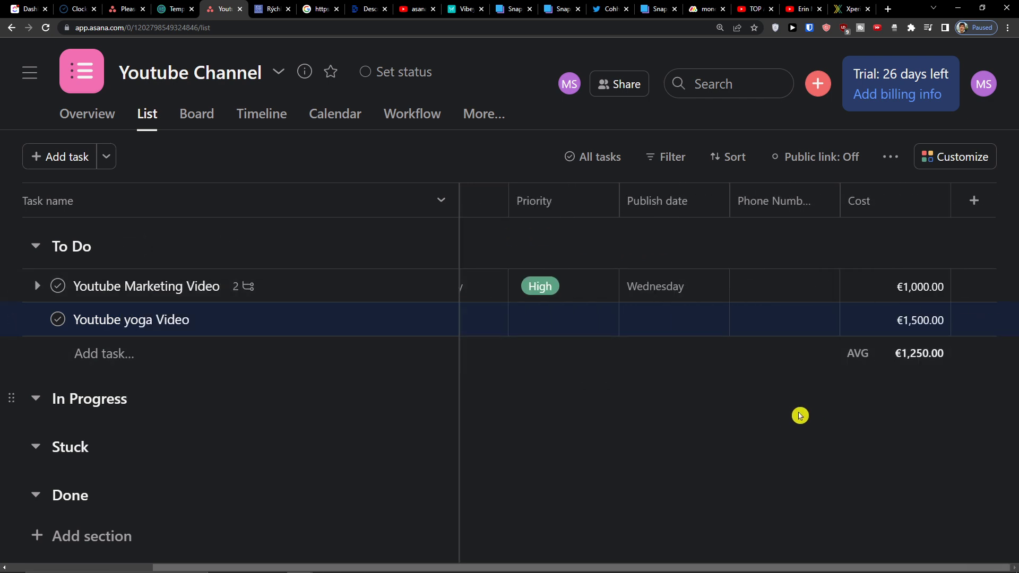
scroll(709, 390, left, 2)
scroll(709, 390, left, 1)
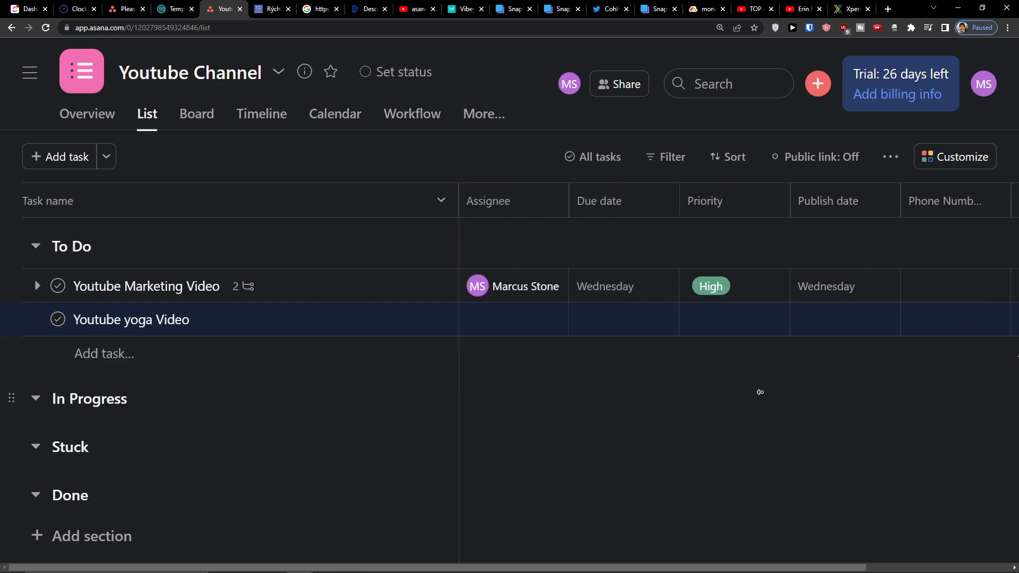
scroll(822, 391, right, 3)
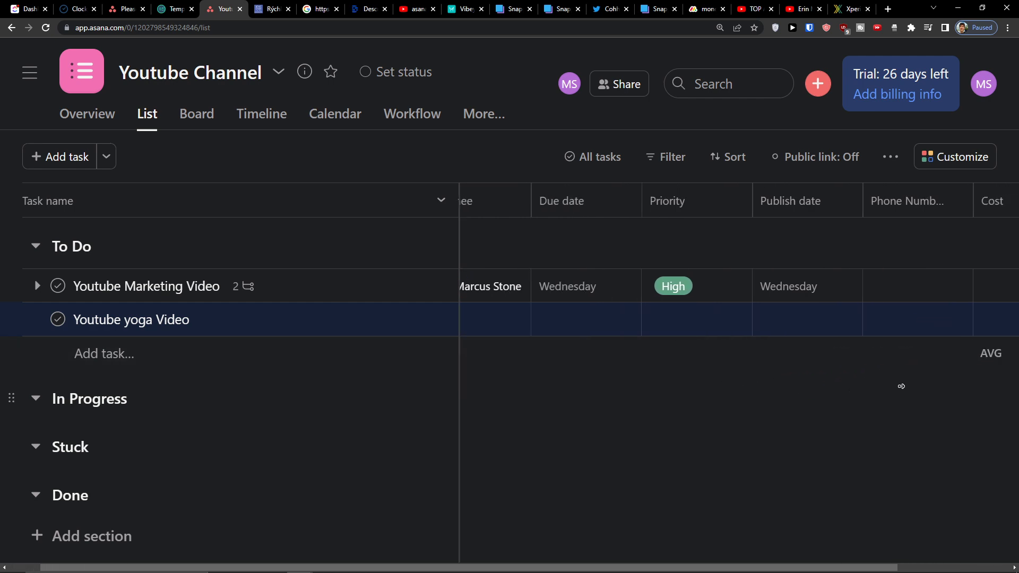
click(937, 158)
click(937, 157)
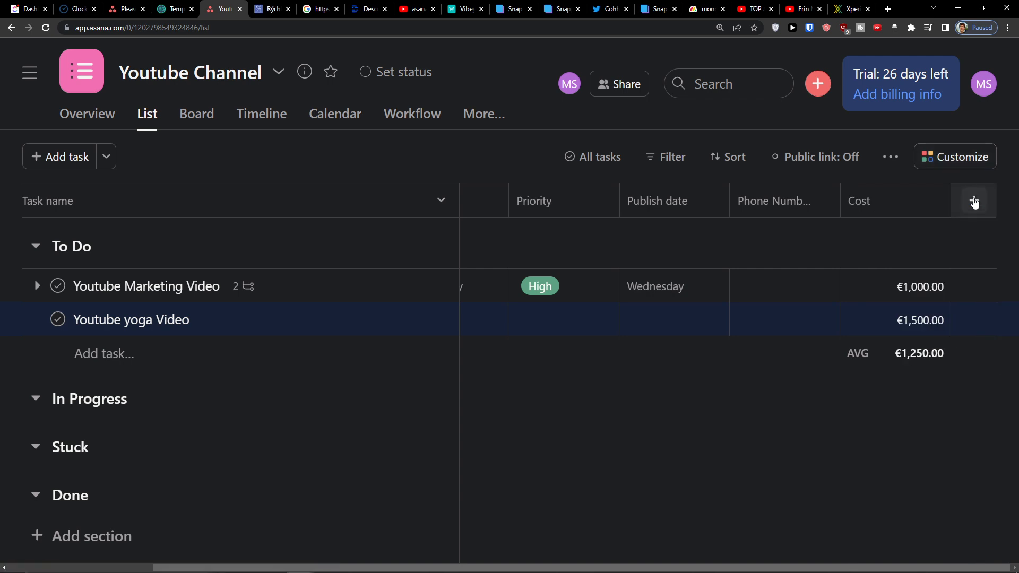
Show the Created on field as a column in the project's task list
click(933, 152)
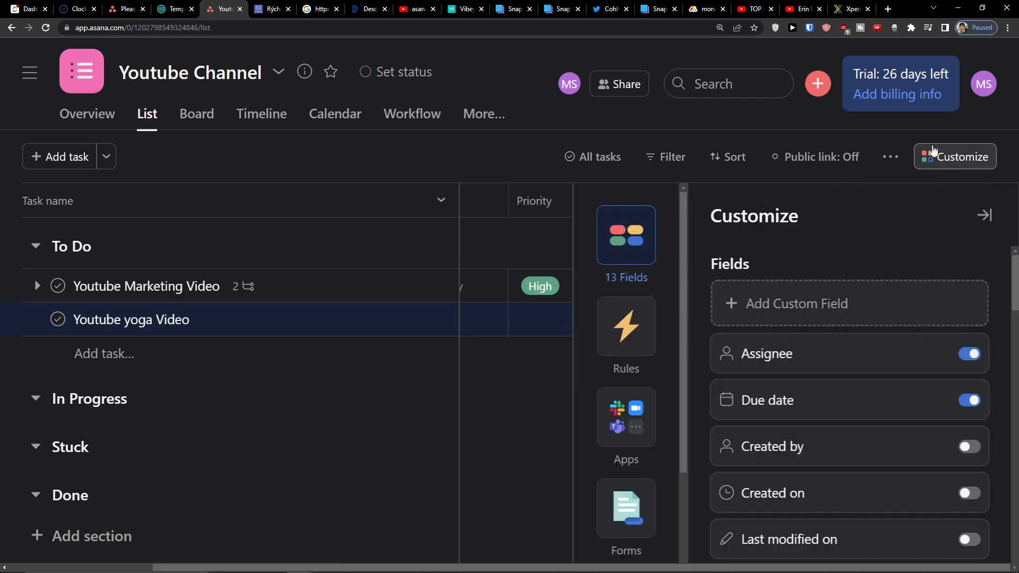
scroll(802, 273, down, 2)
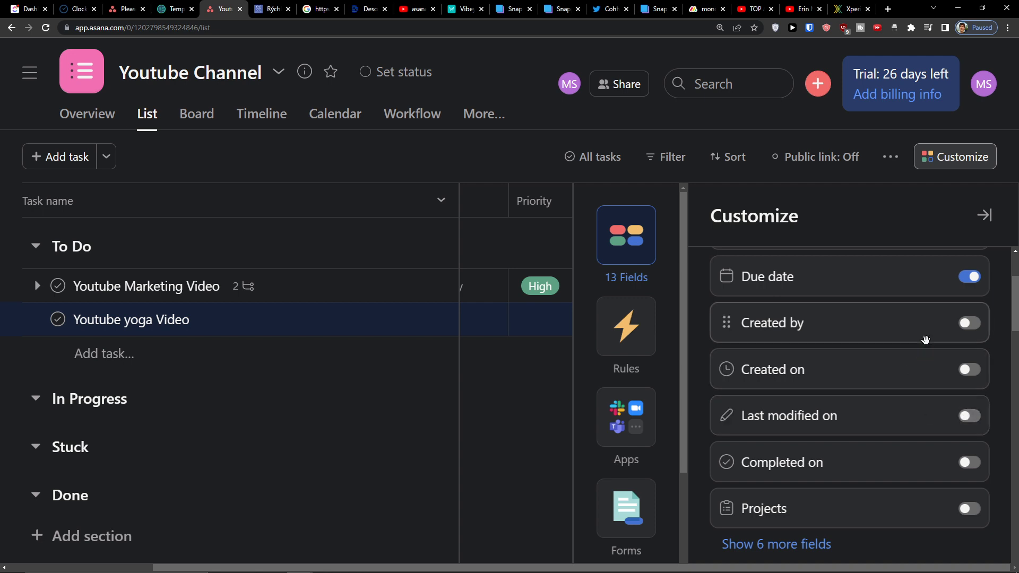
click(968, 369)
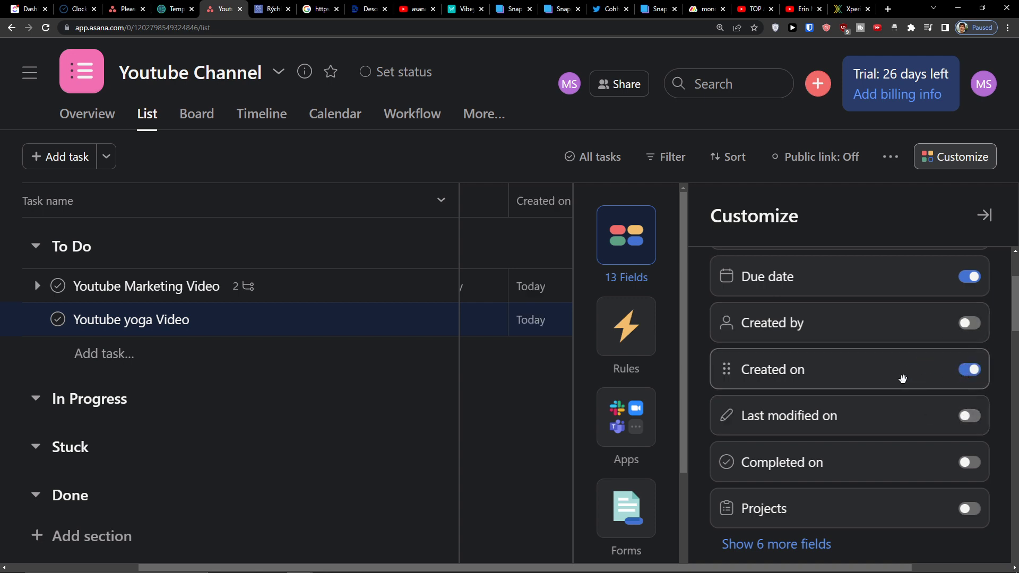
Expand the full list of project fields and examine which ones are switched on, then return to the task list's last columns
scroll(909, 376, down, 3)
click(802, 423)
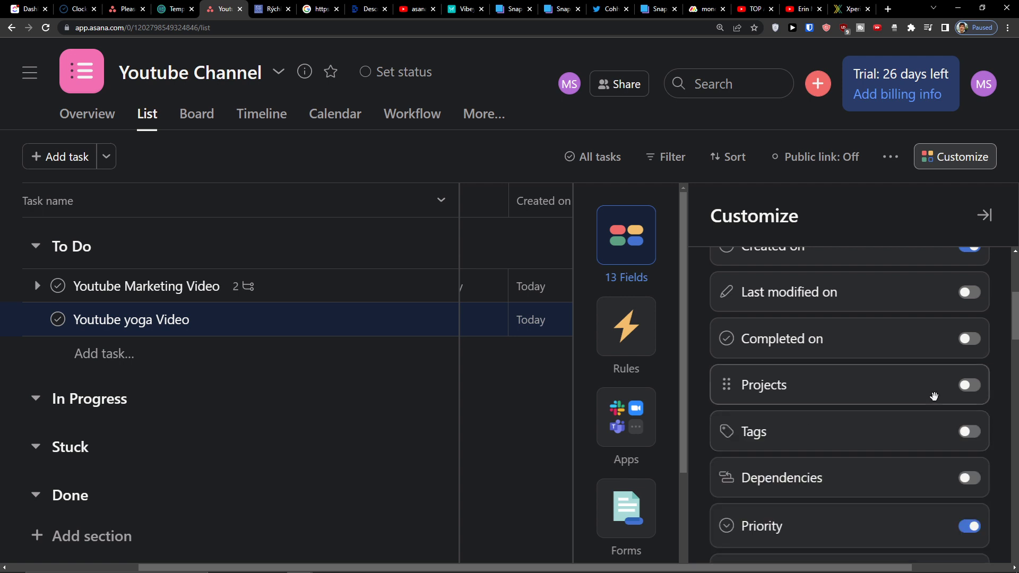
scroll(972, 397, up, 5)
scroll(971, 446, down, 5)
scroll(966, 447, down, 7)
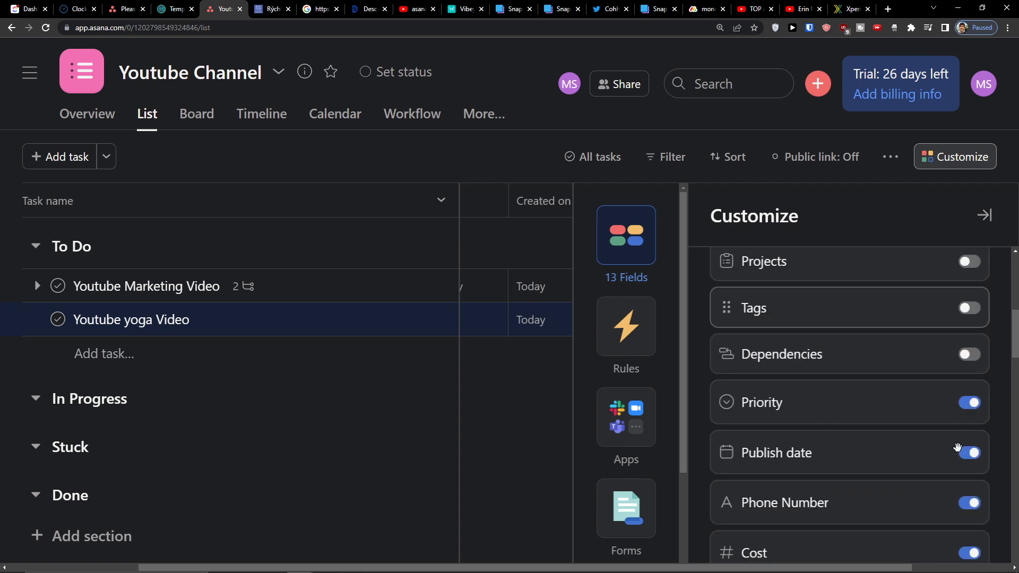
scroll(957, 447, up, 4)
scroll(958, 448, up, 5)
click(492, 447)
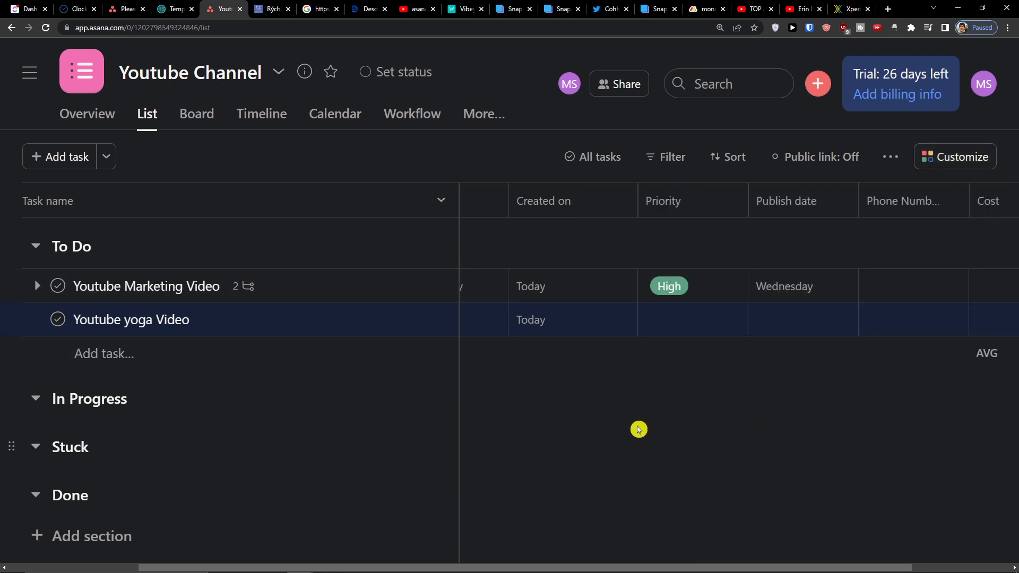
drag(588, 568, 735, 528)
Start a new project rule from the "Task moved to a section → Set Priority" template
click(958, 167)
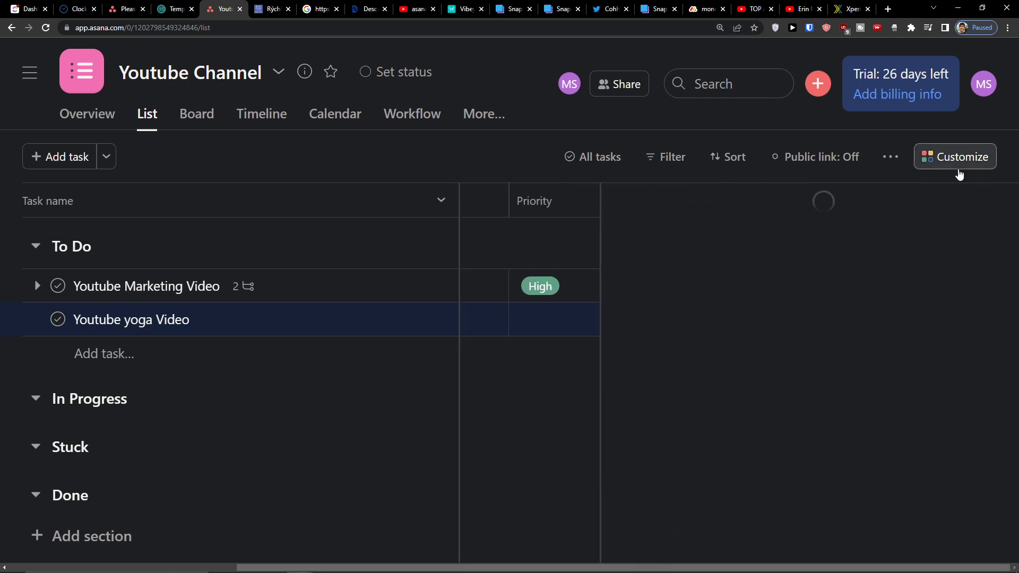
scroll(843, 318, down, 3)
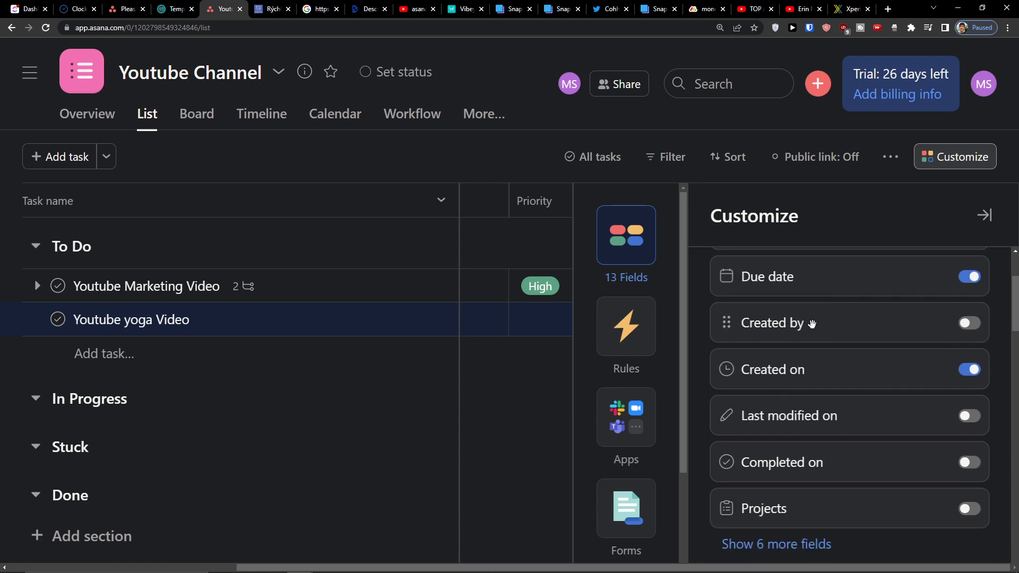
click(644, 342)
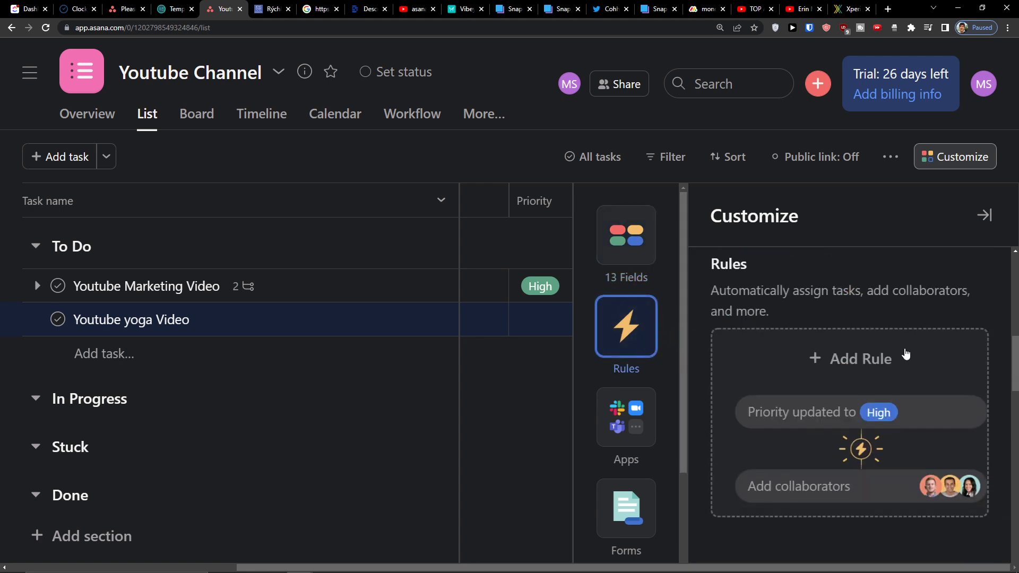
scroll(631, 298, down, 3)
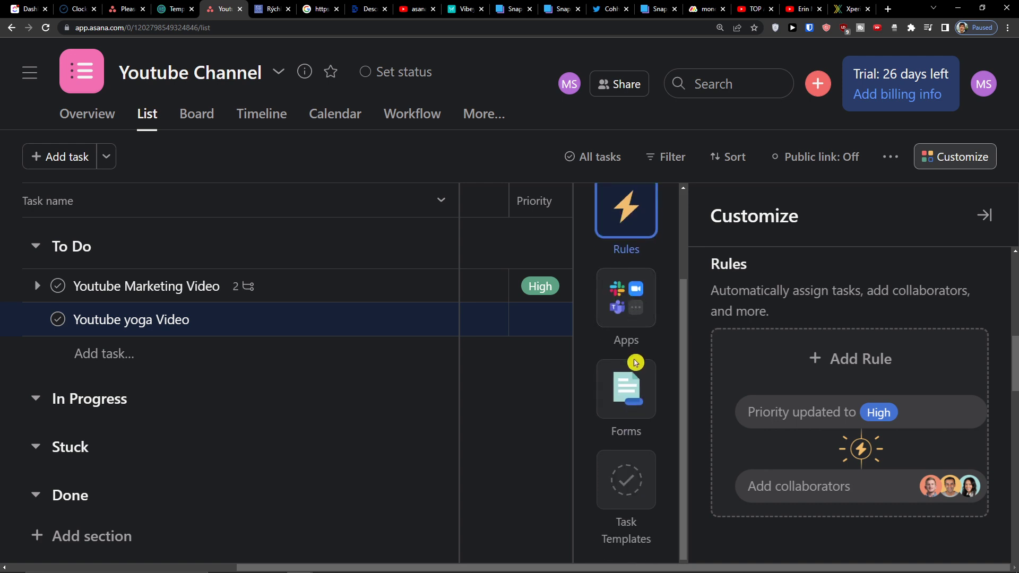
scroll(626, 424, up, 3)
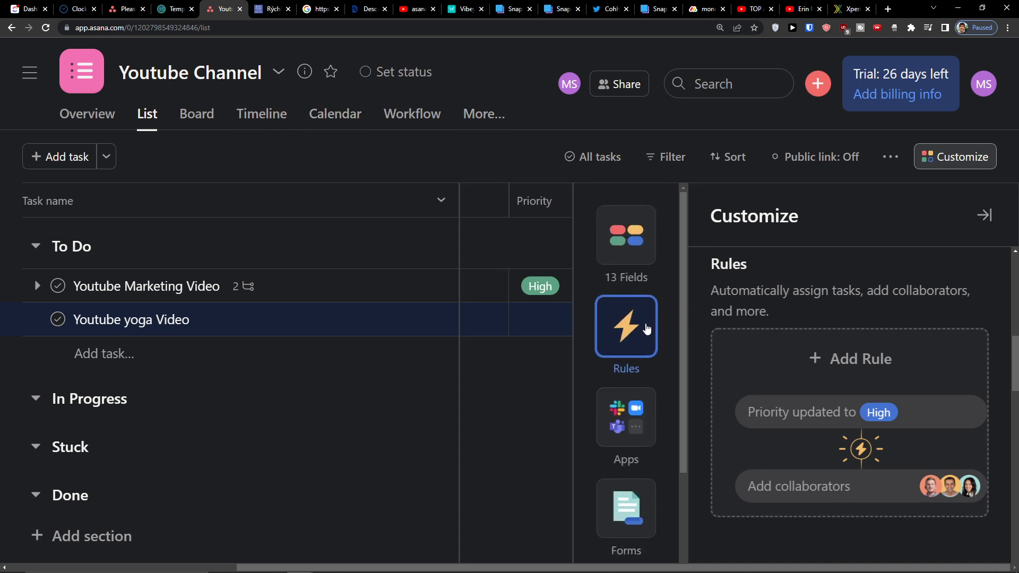
click(787, 366)
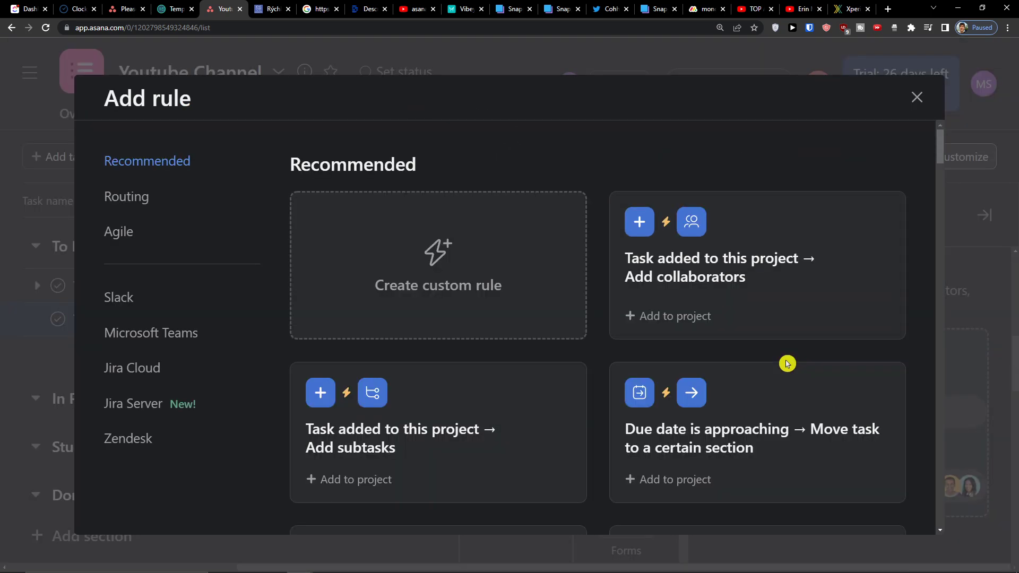
scroll(592, 335, down, 10)
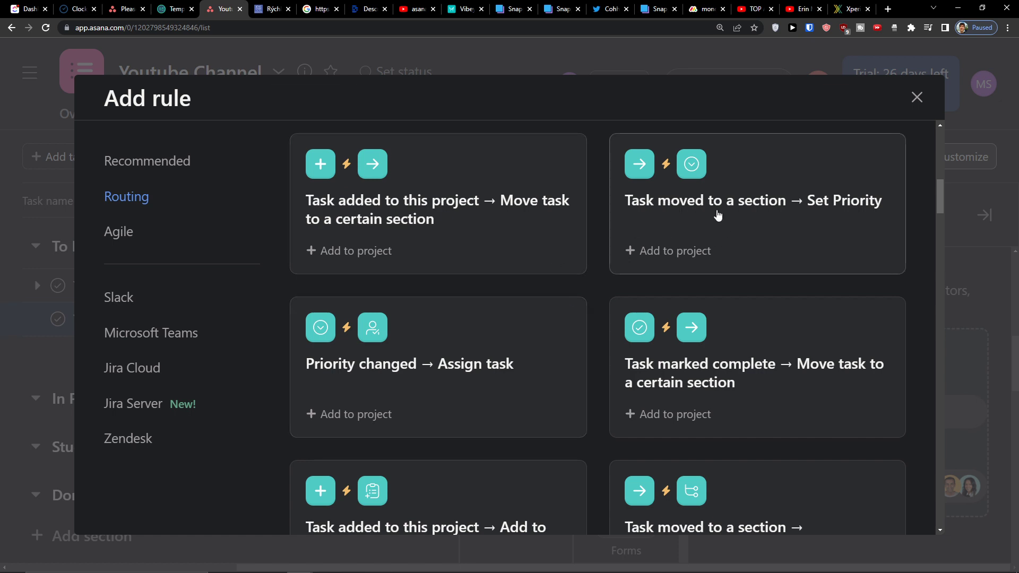
click(781, 216)
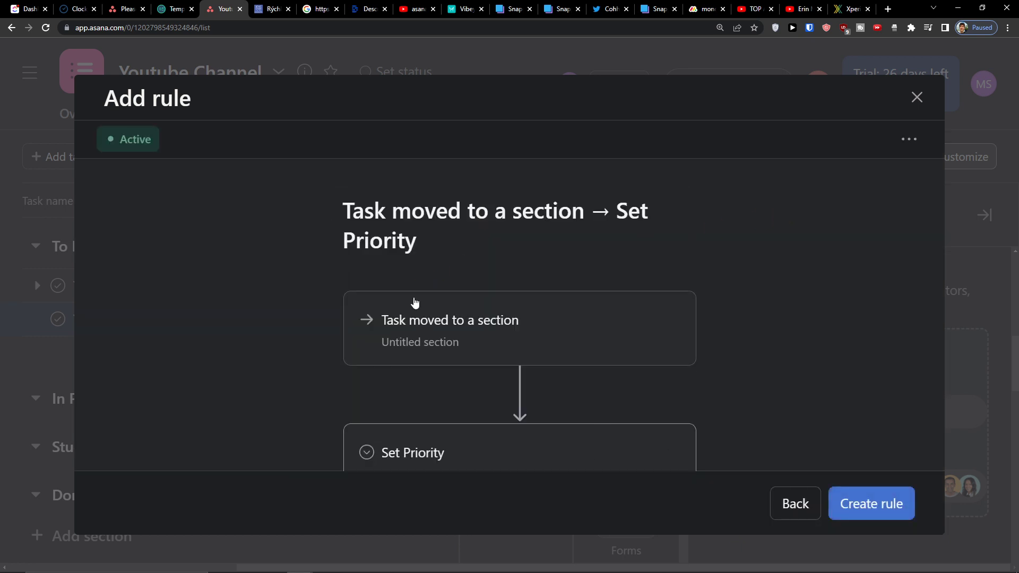
Set the rule's trigger section to To Do
click(417, 324)
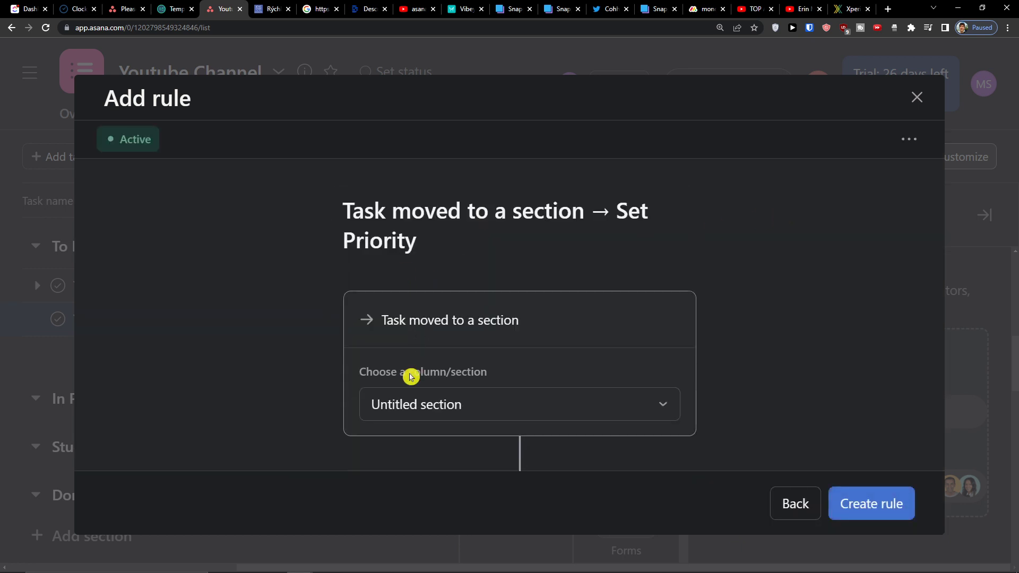
click(399, 402)
click(409, 267)
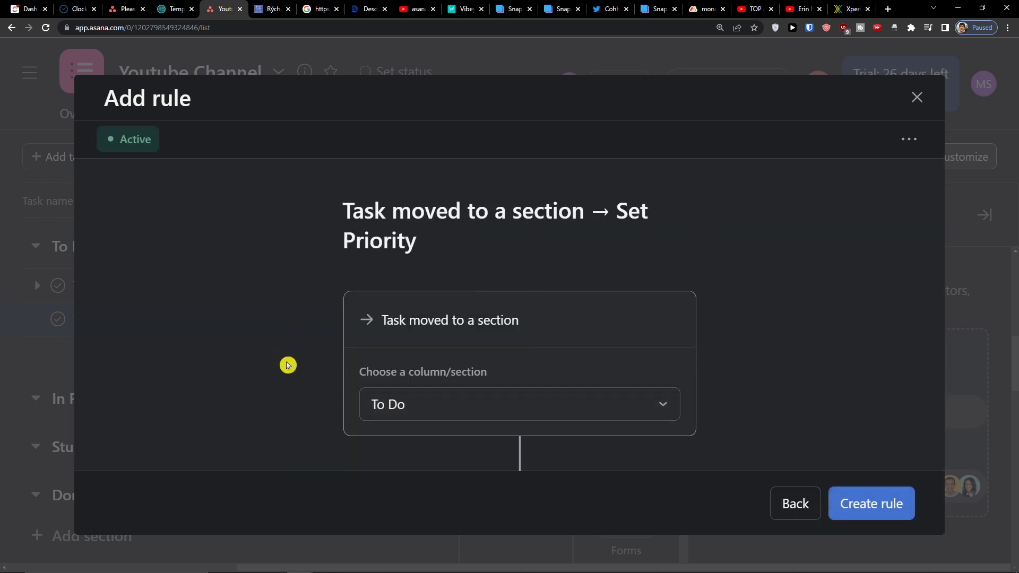
scroll(297, 360, down, 2)
scroll(439, 318, down, 1)
Make the rule's action set Priority to Medium and create the rule, closing the customization settings
click(458, 378)
click(447, 365)
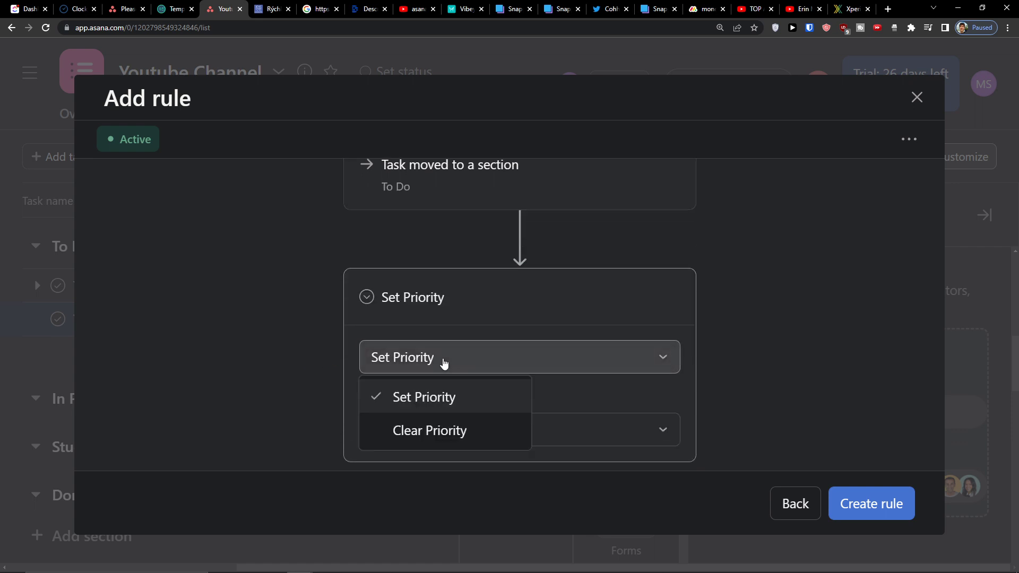
click(356, 381)
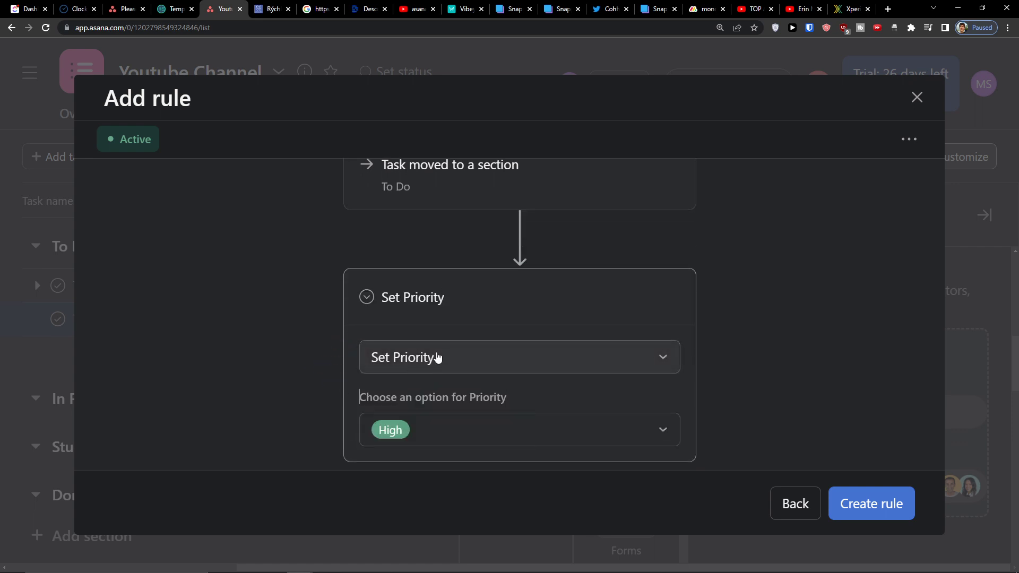
click(409, 428)
click(391, 485)
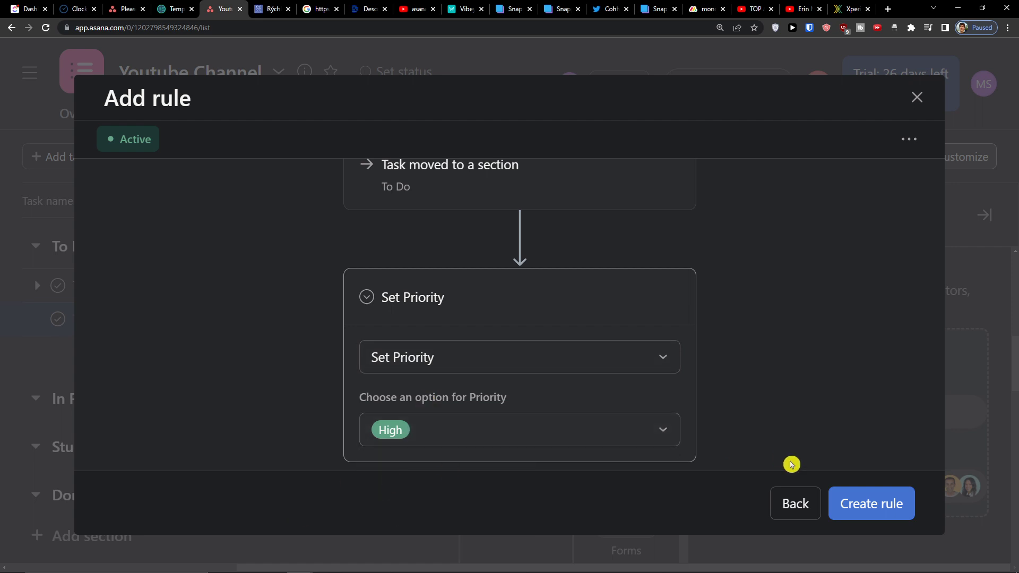
click(557, 432)
click(420, 502)
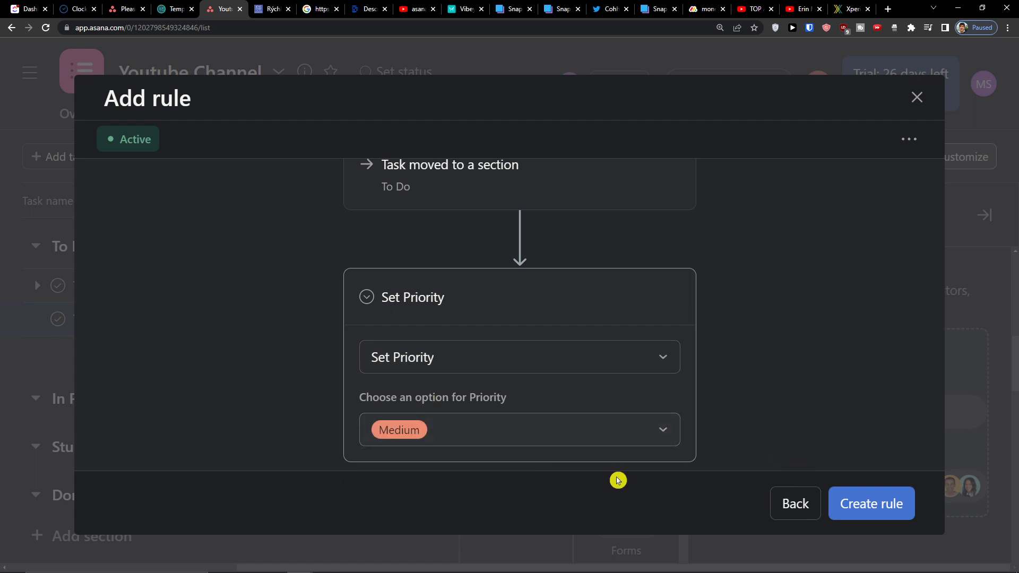
click(877, 491)
click(585, 428)
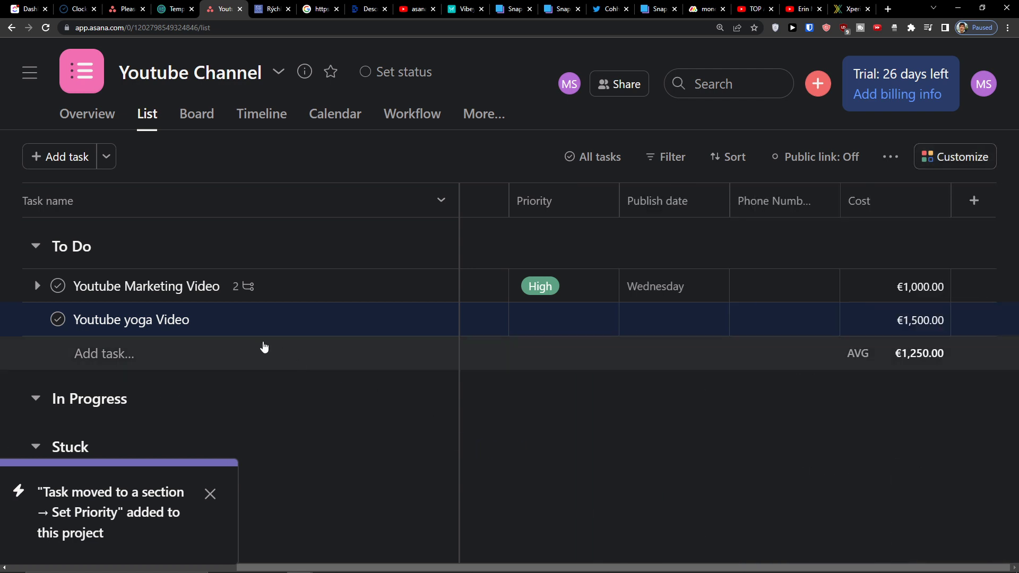
Add a task named Youtube Business to the To Do section and dismiss the rule notifications
click(198, 360)
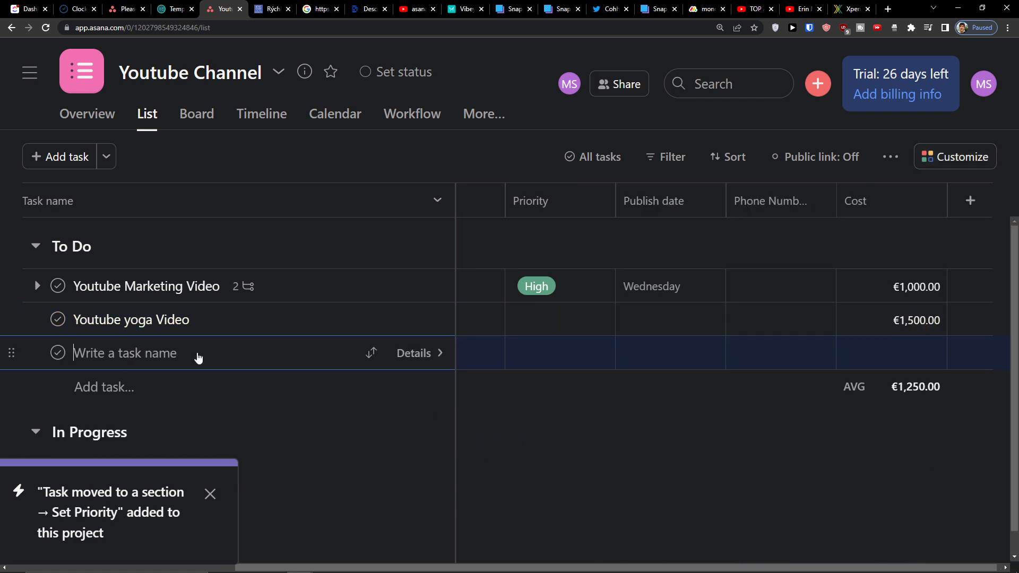
text(Youtube Busi)
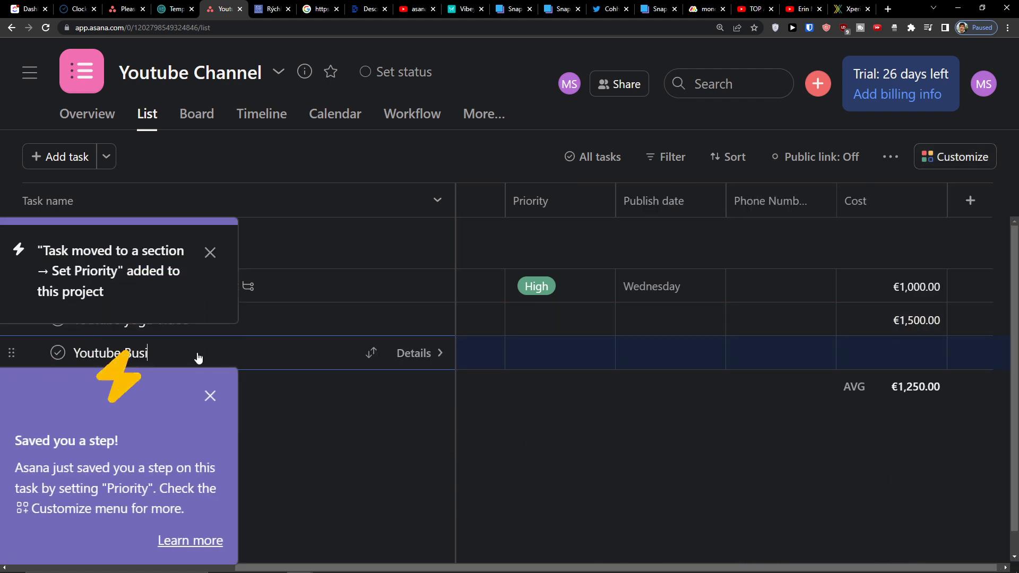
click(177, 438)
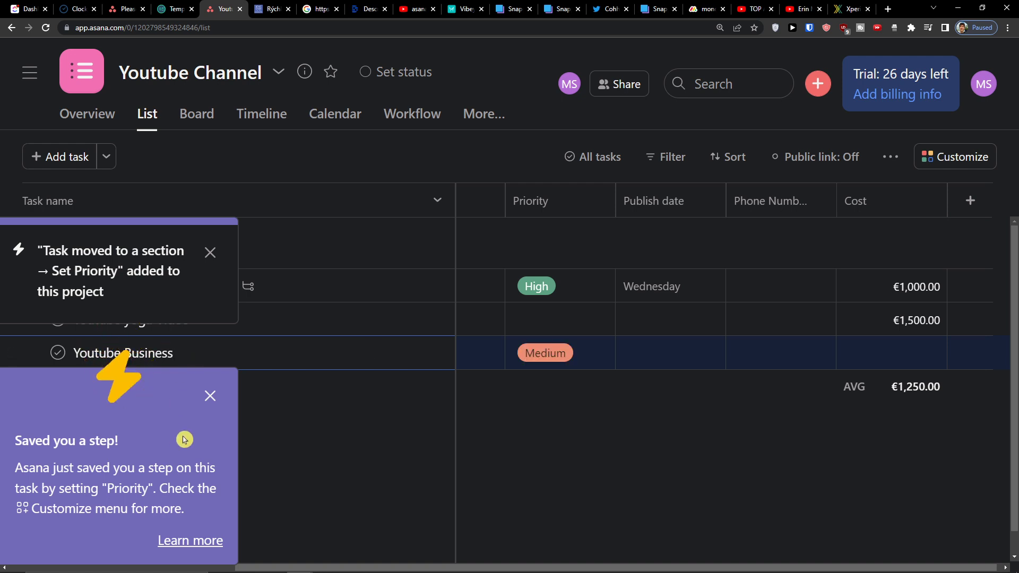
click(210, 252)
click(211, 396)
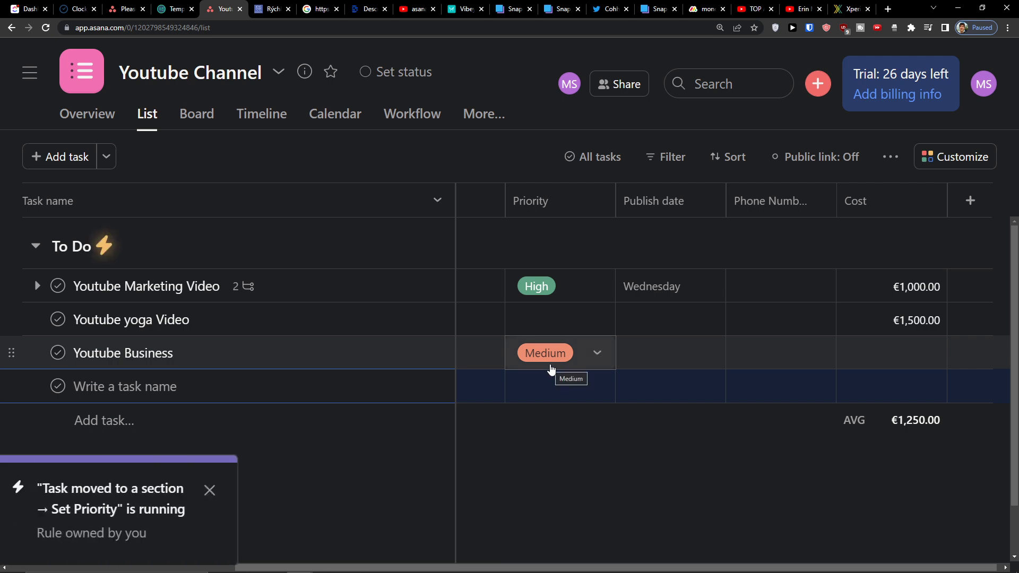
click(222, 489)
Start another project rule from the "Task marked complete → Move task to a certain section" template
click(954, 156)
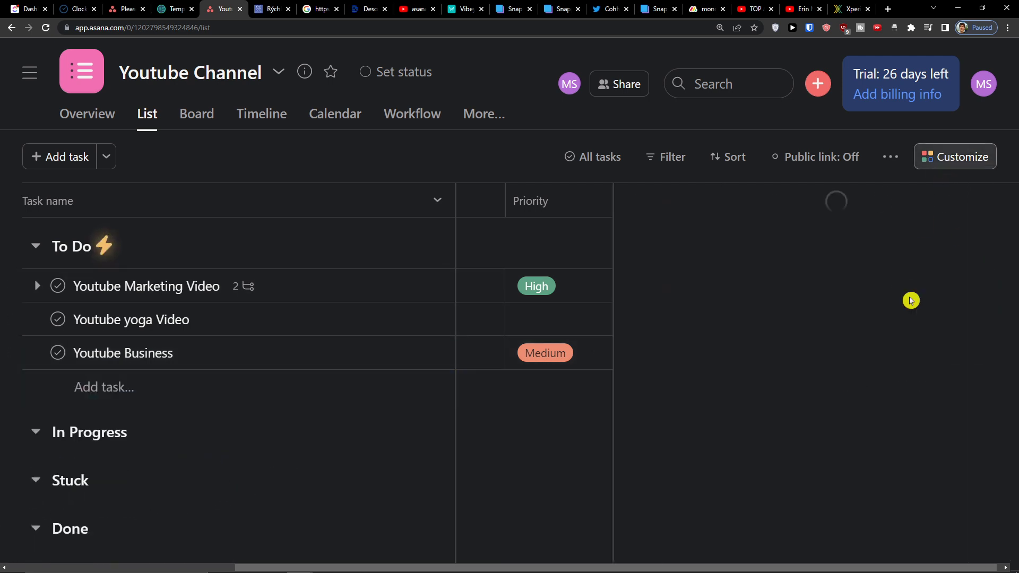
click(644, 345)
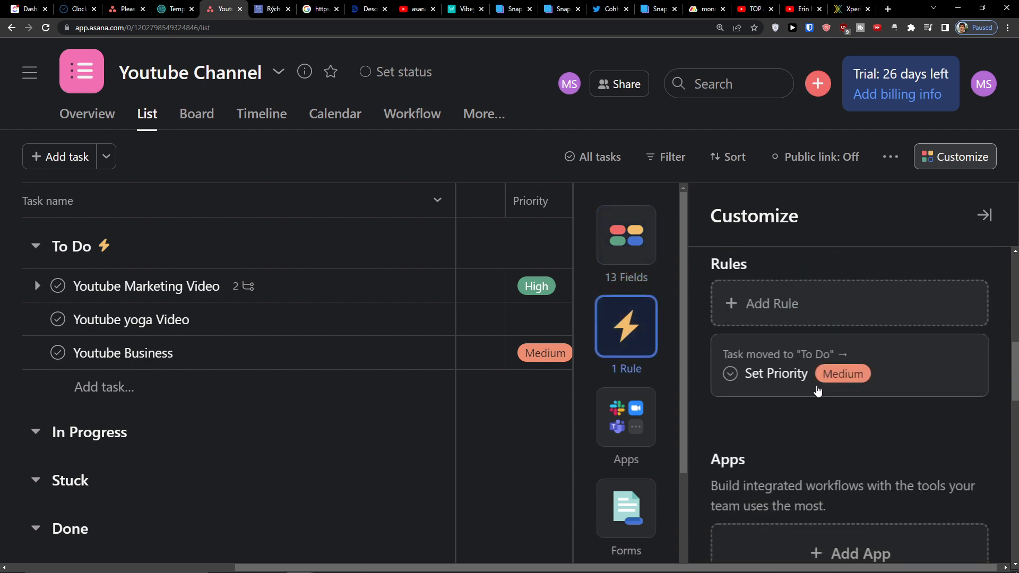
click(807, 314)
scroll(583, 318, down, 10)
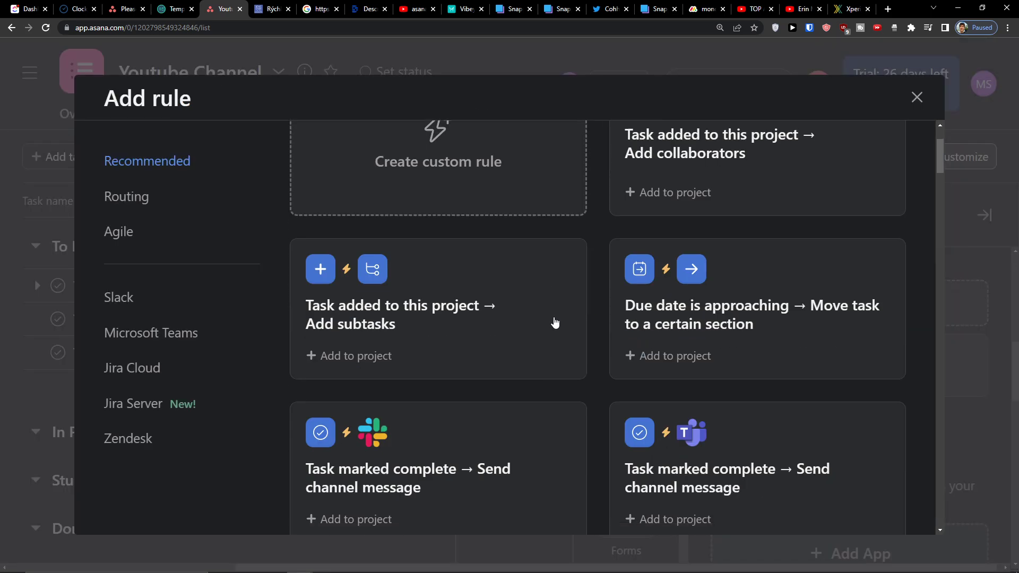
scroll(579, 311, down, 5)
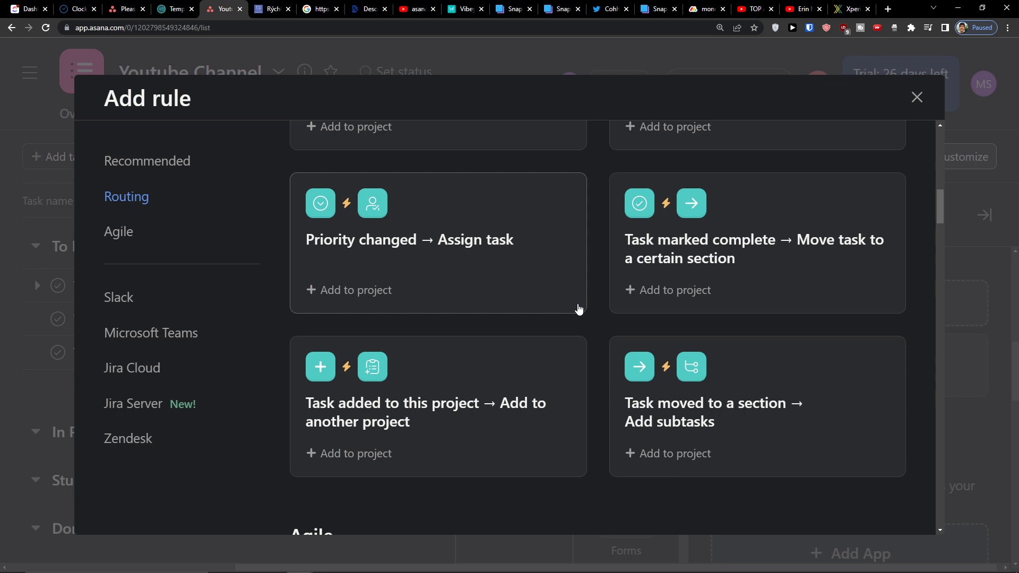
click(757, 276)
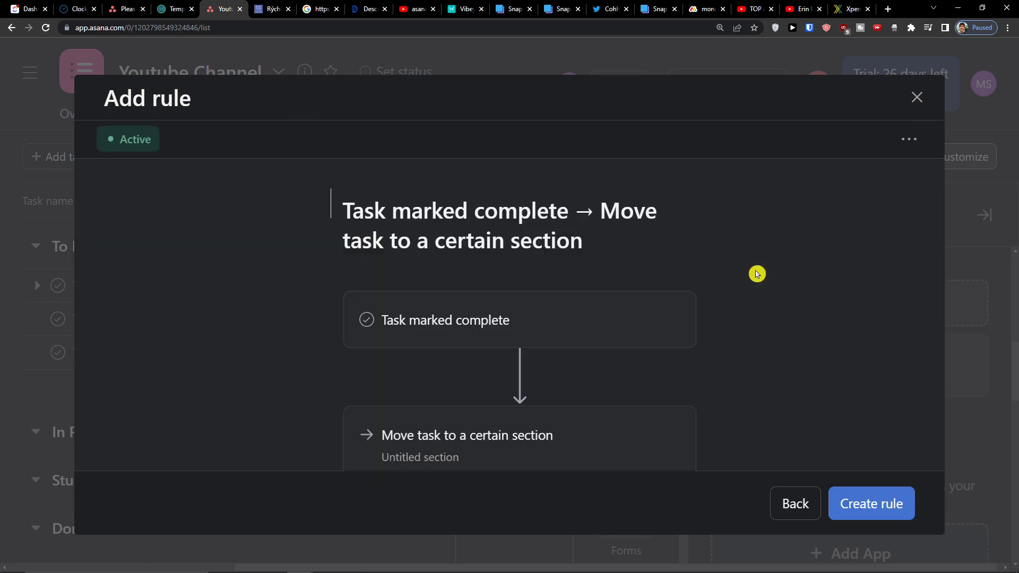
Set Done as the section that completed tasks move to and create the rule
scroll(467, 345, down, 2)
click(463, 373)
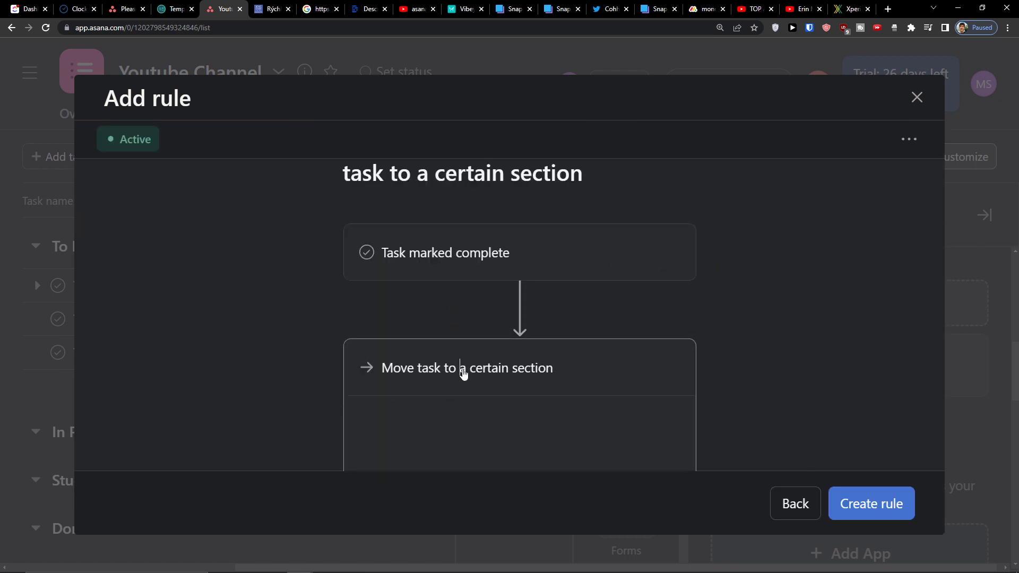
scroll(464, 375, down, 2)
click(446, 378)
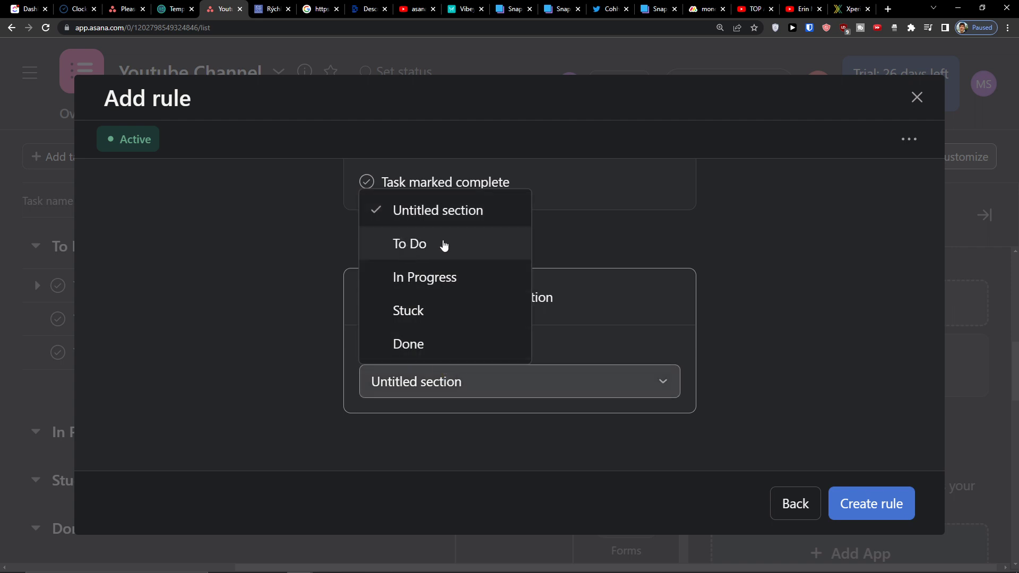
click(166, 252)
click(503, 407)
click(479, 382)
click(455, 345)
click(831, 502)
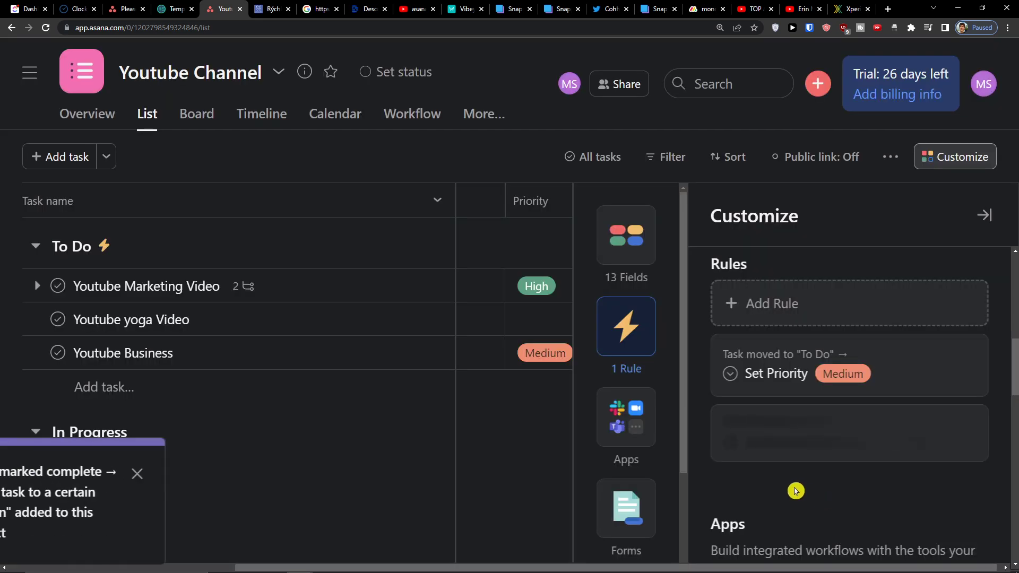
Close the customization settings and mark the Youtube yoga Video task as complete
click(354, 408)
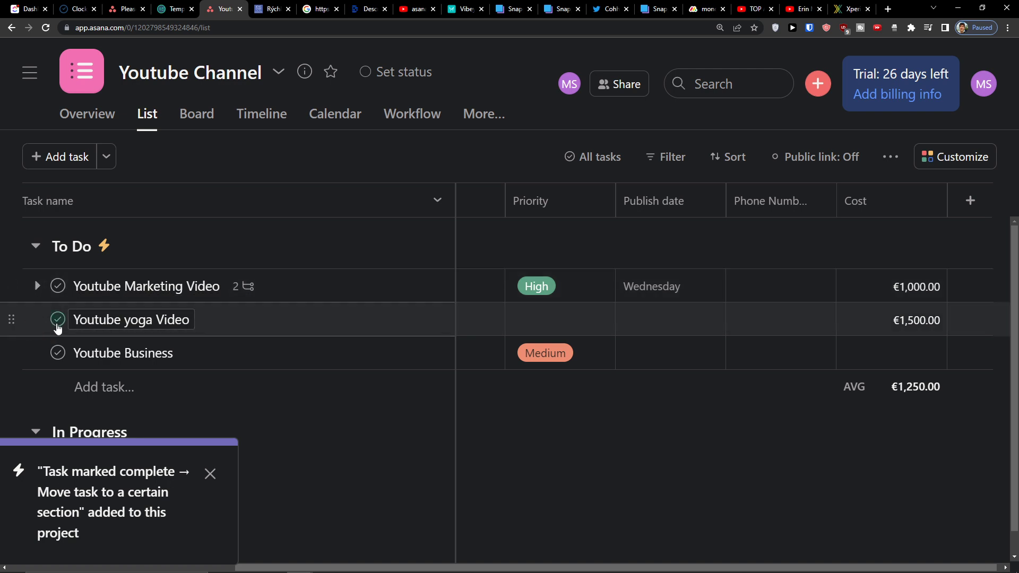
click(58, 321)
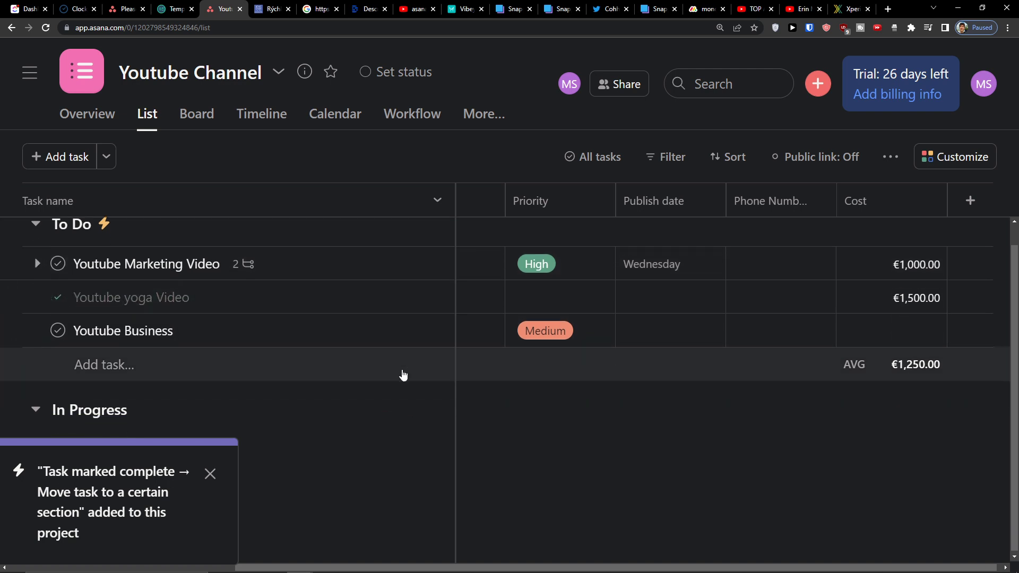
Dismiss the rule notification and review where the completed Youtube yoga Video task sits among the project's sections
click(210, 473)
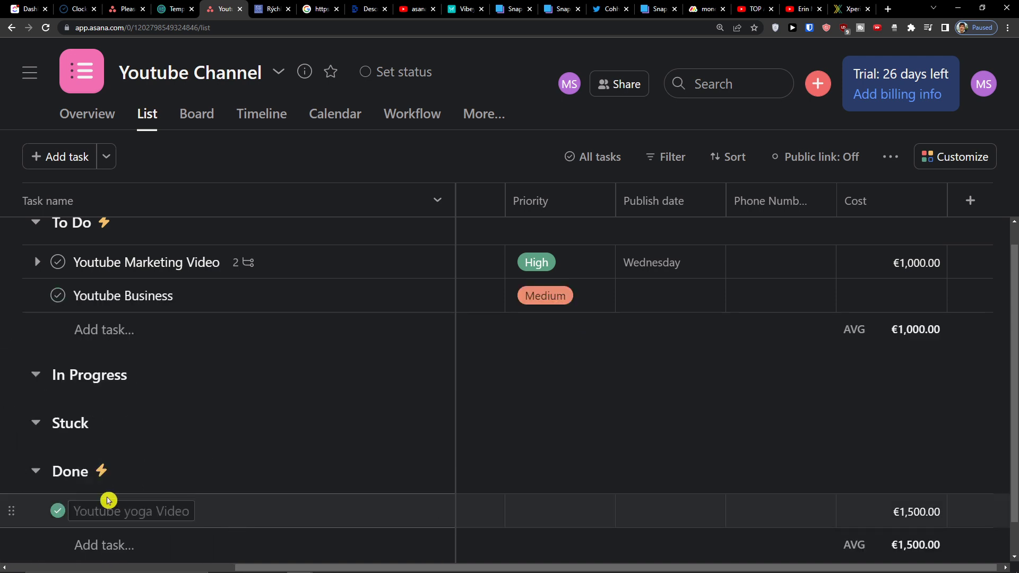
scroll(796, 374, up, 1)
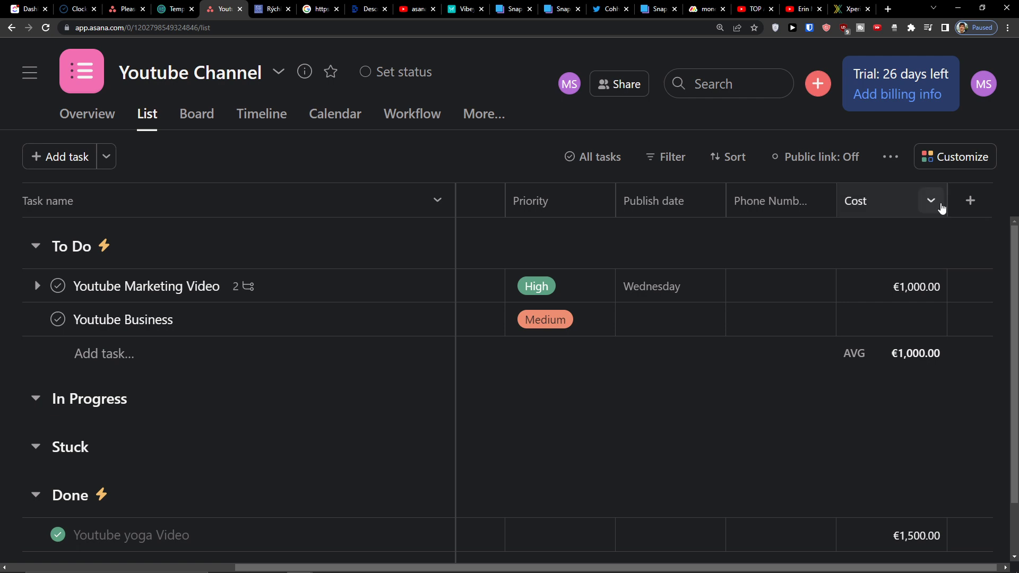
scroll(348, 409, down, 3)
scroll(690, 426, up, 3)
scroll(368, 440, down, 3)
scroll(317, 260, up, 3)
Open the project's customization settings, view the rules, and browse the featured and communication apps available to add
click(974, 166)
click(657, 324)
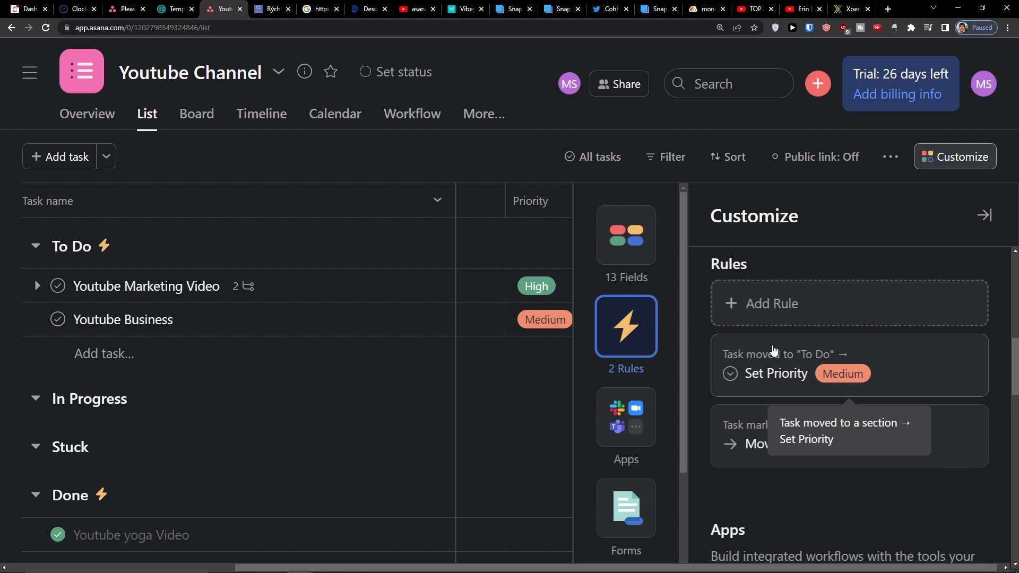
click(636, 445)
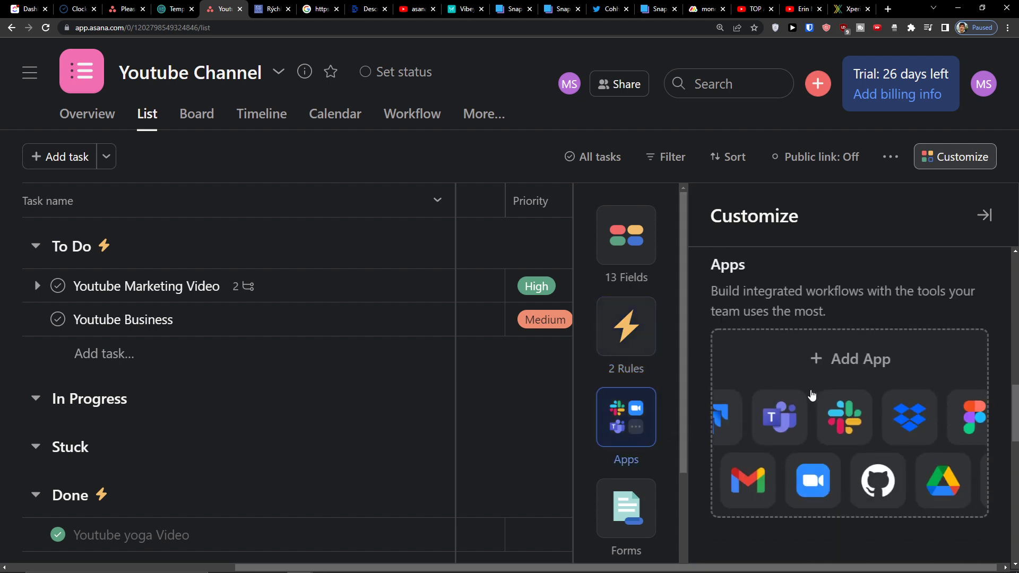
click(813, 394)
scroll(491, 350, down, 3)
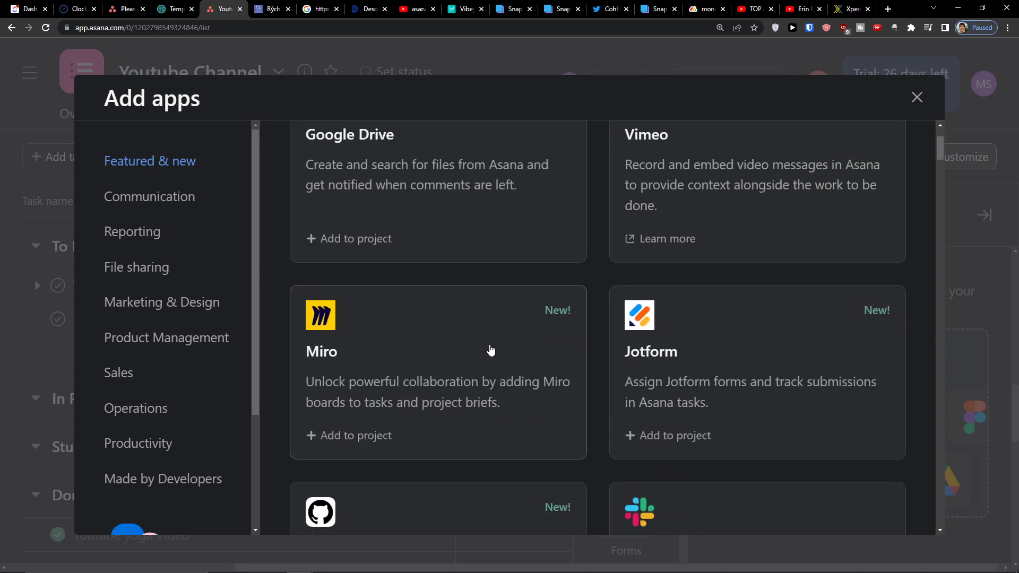
scroll(490, 350, down, 2)
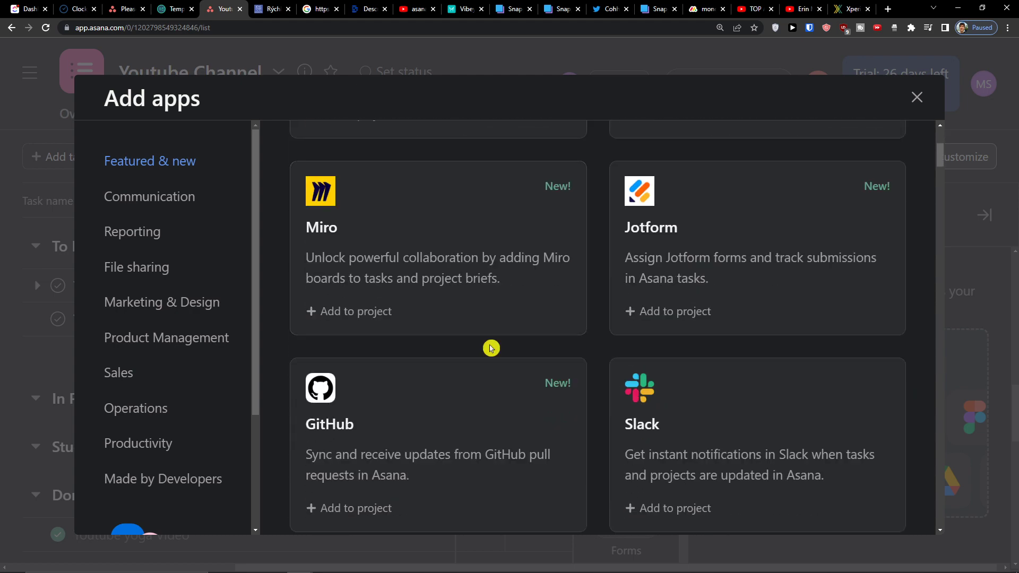
scroll(753, 292, down, 6)
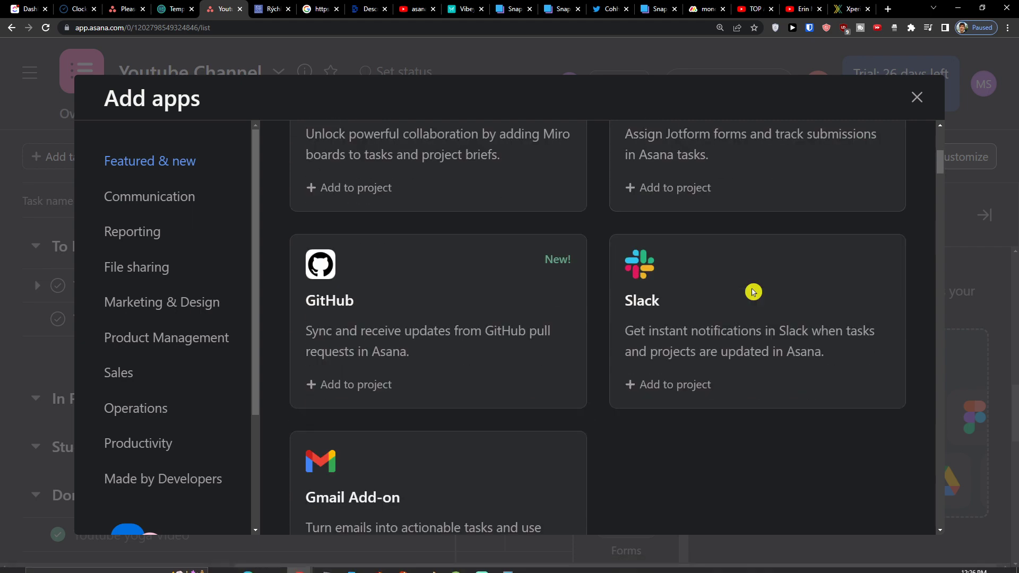
scroll(764, 291, down, 6)
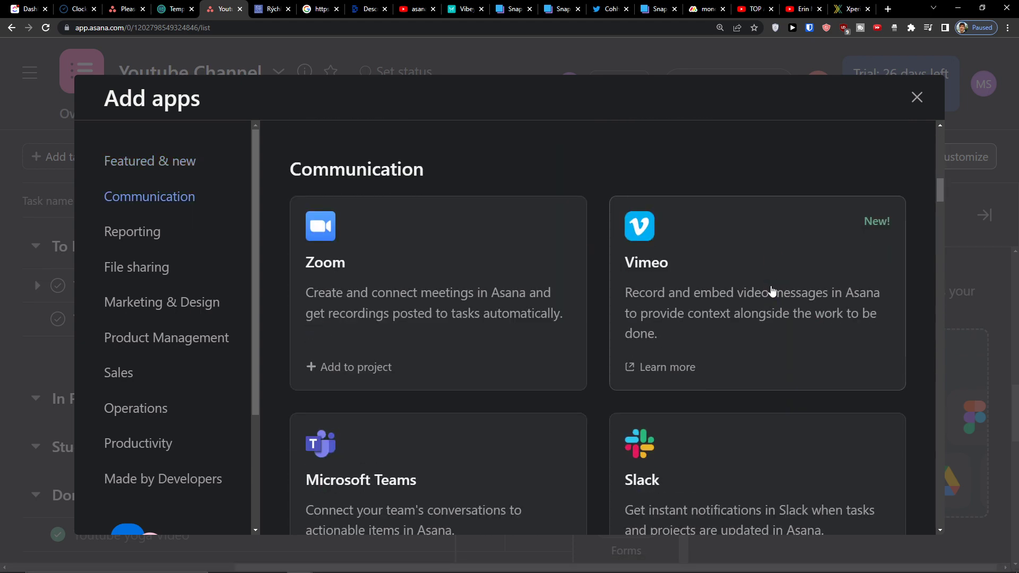
click(909, 105)
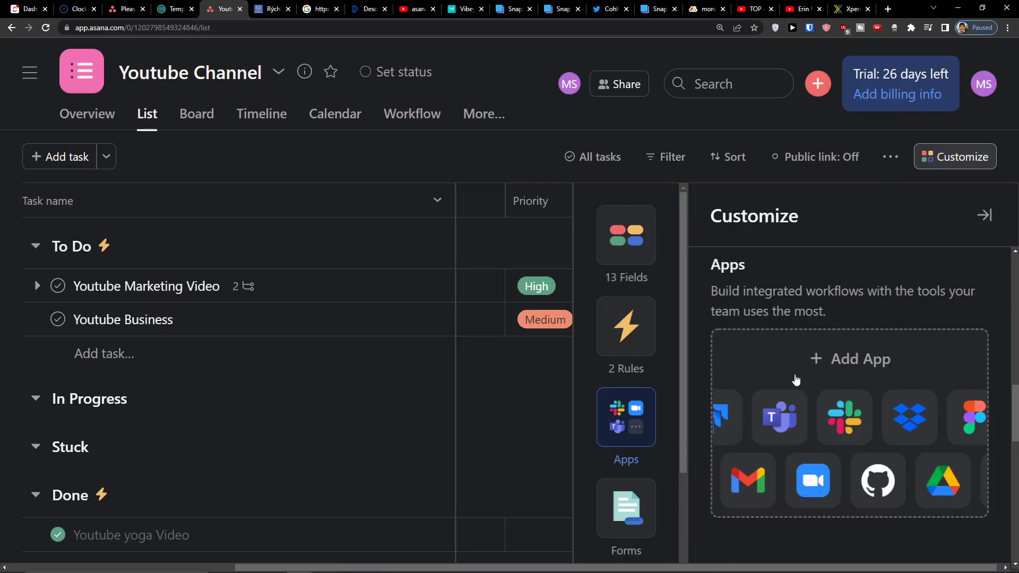
Add a new form to the Youtube Channel project and look through its default questions
scroll(775, 377, down, 5)
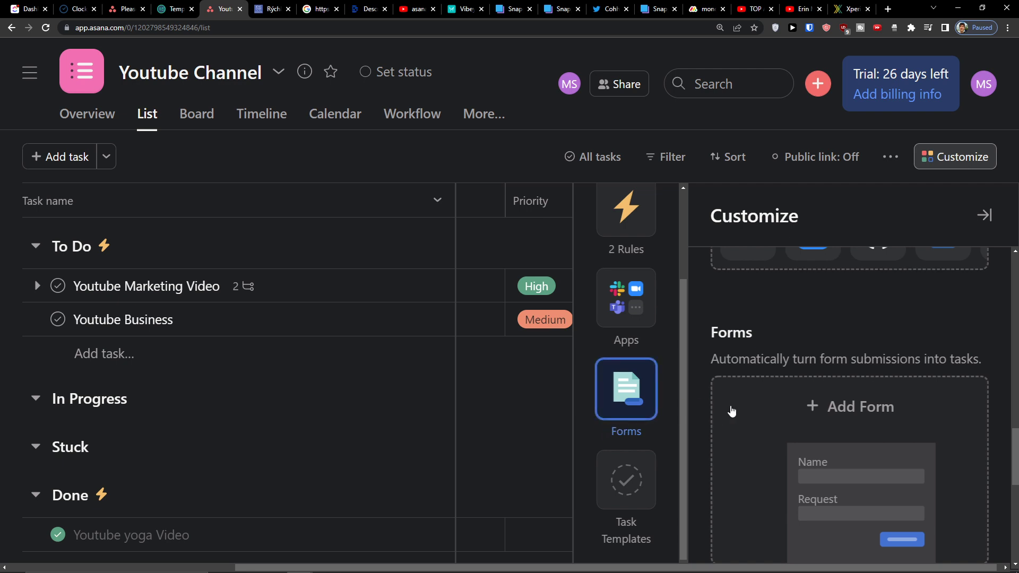
scroll(730, 411, down, 3)
scroll(730, 411, up, 3)
click(750, 412)
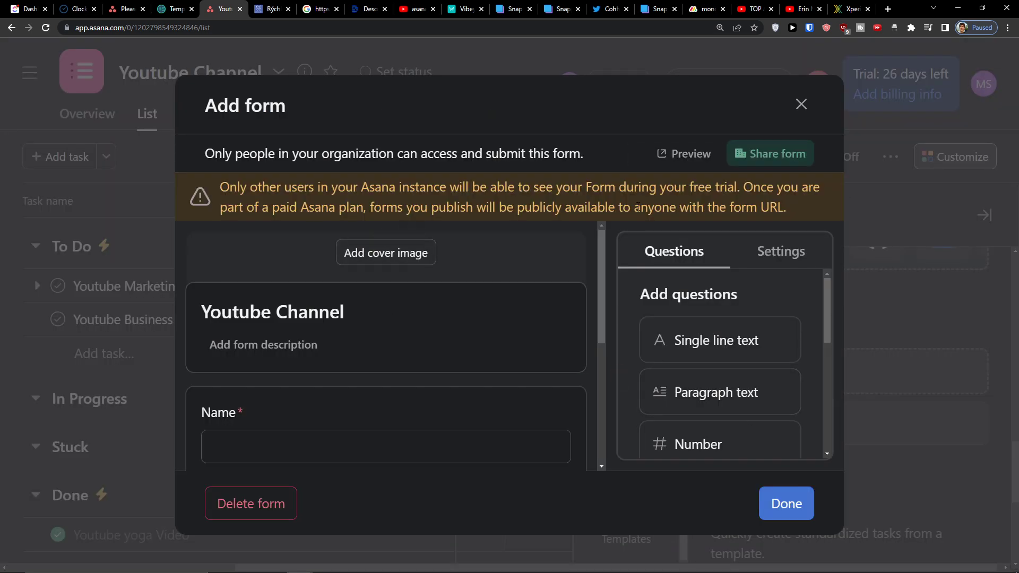
scroll(482, 357, down, 5)
scroll(476, 368, up, 3)
scroll(476, 370, up, 2)
scroll(505, 363, down, 2)
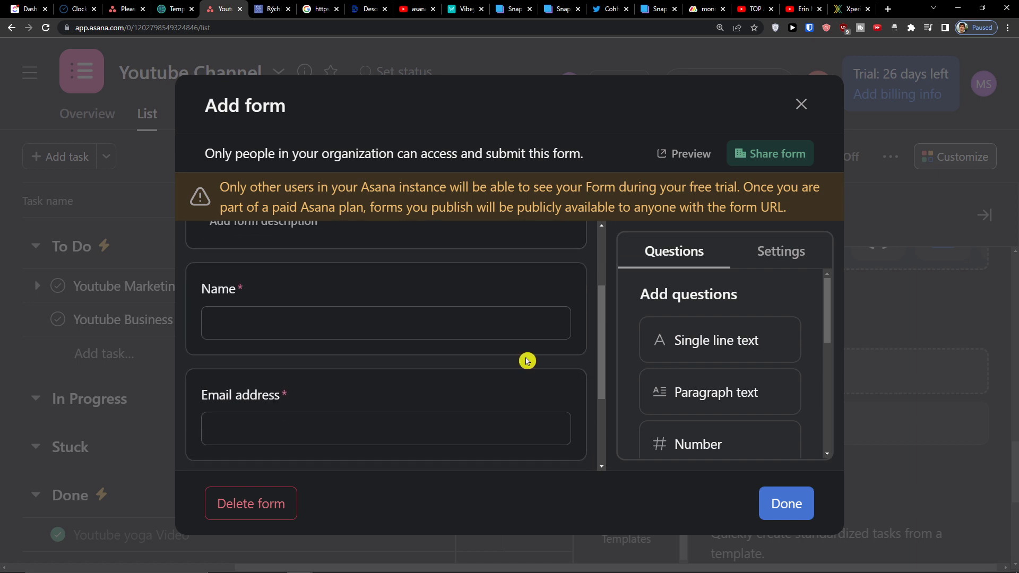
Add a single-select question named Priority to the form between the Name and Email address questions
scroll(709, 357, down, 3)
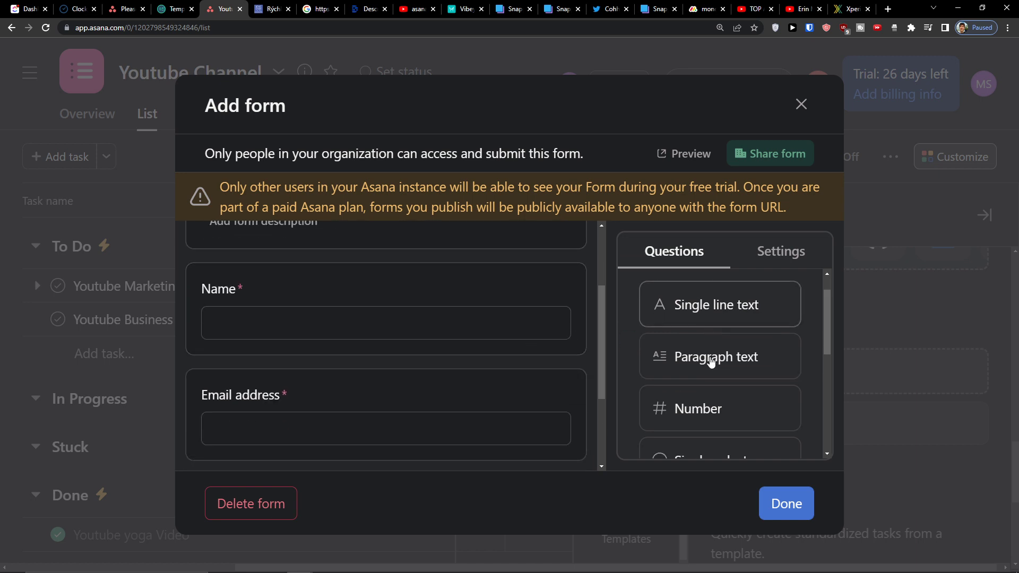
drag(708, 366, 439, 385)
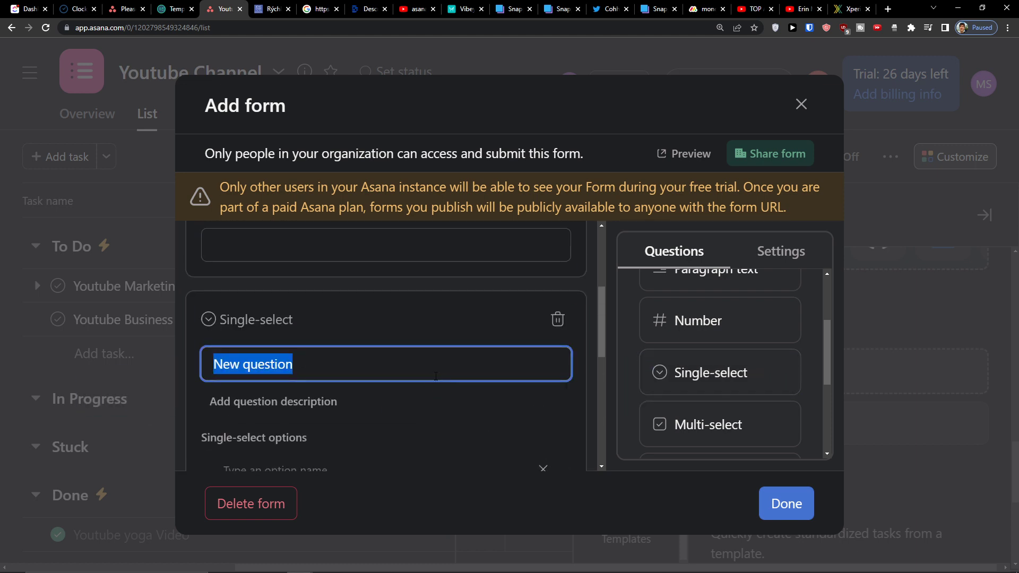
text(Or)
key(BackSpace)
text(Priority)
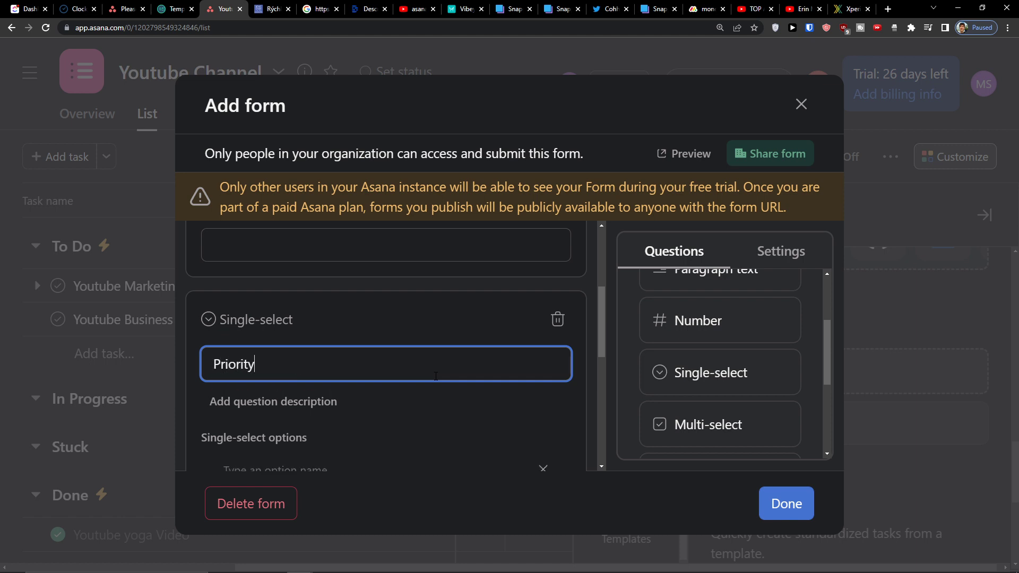
Connect the form's Priority question to the project's Priority field
scroll(437, 388, down, 2)
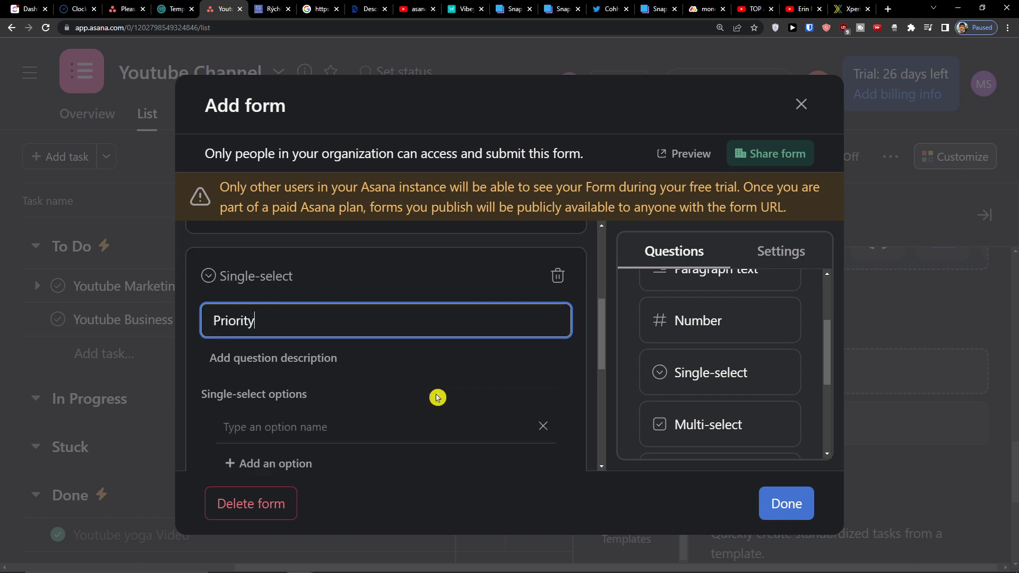
click(537, 439)
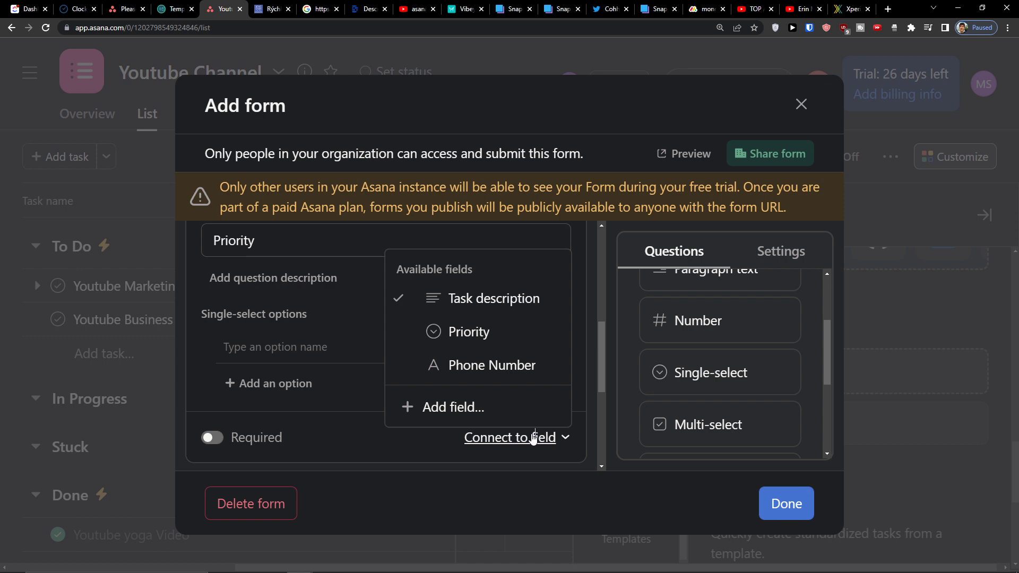
click(480, 340)
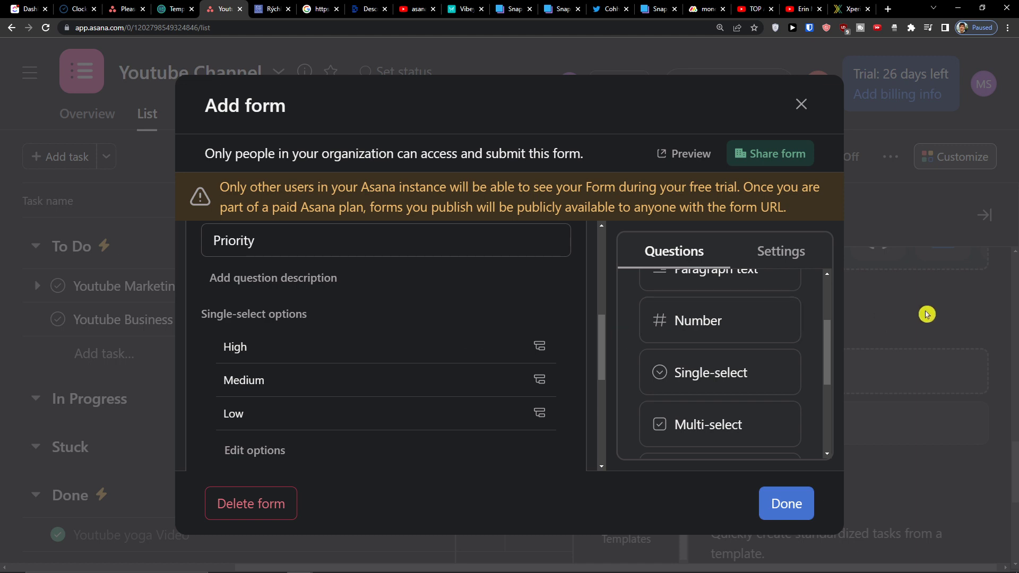
Reduce the browser zoom to 150% and add an attachment question to the form below the Priority question
scroll(769, 344, down, 2)
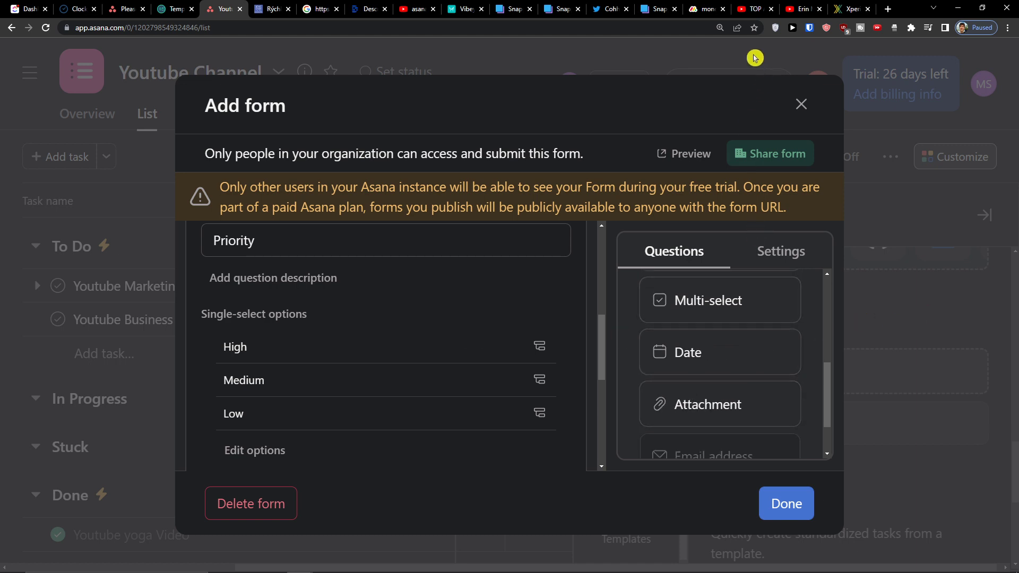
click(719, 27)
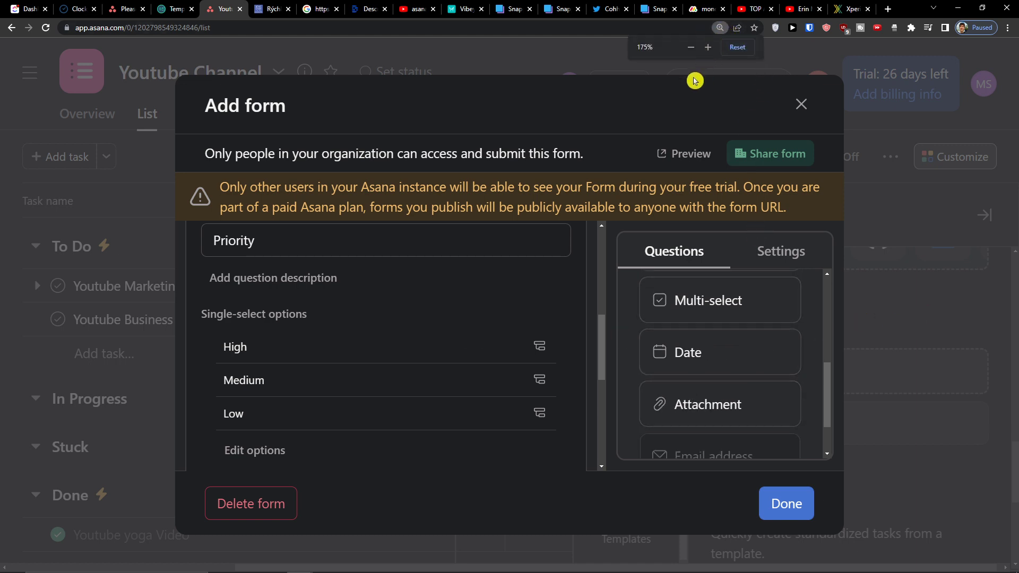
click(690, 48)
scroll(644, 470, up, 2)
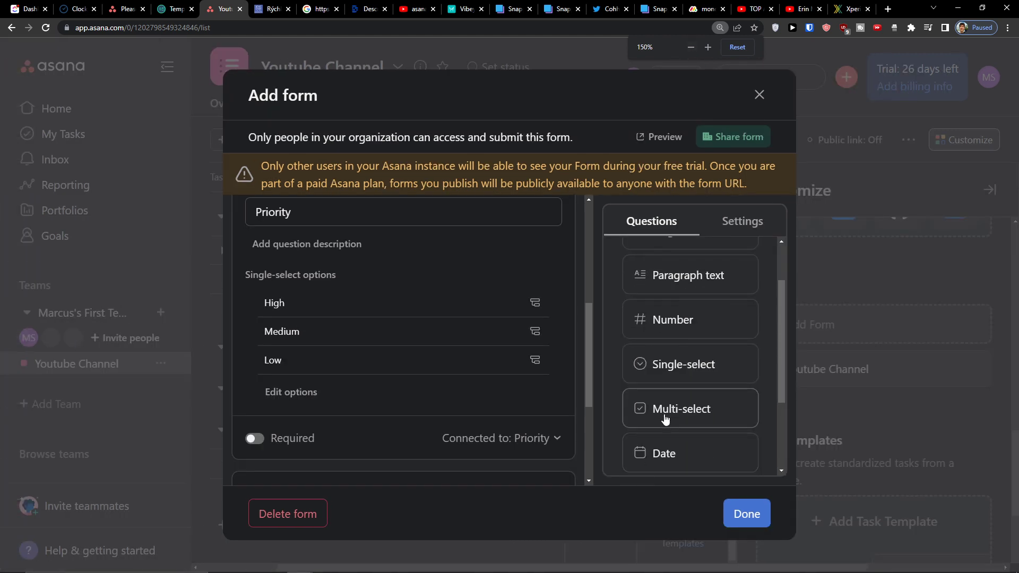
scroll(670, 419, down, 3)
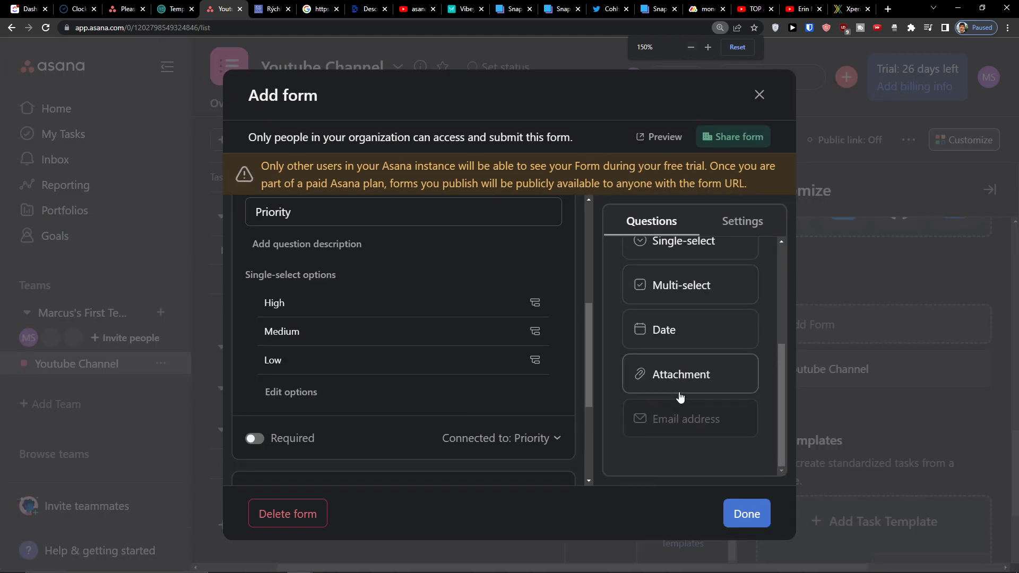
drag(678, 395, 346, 419)
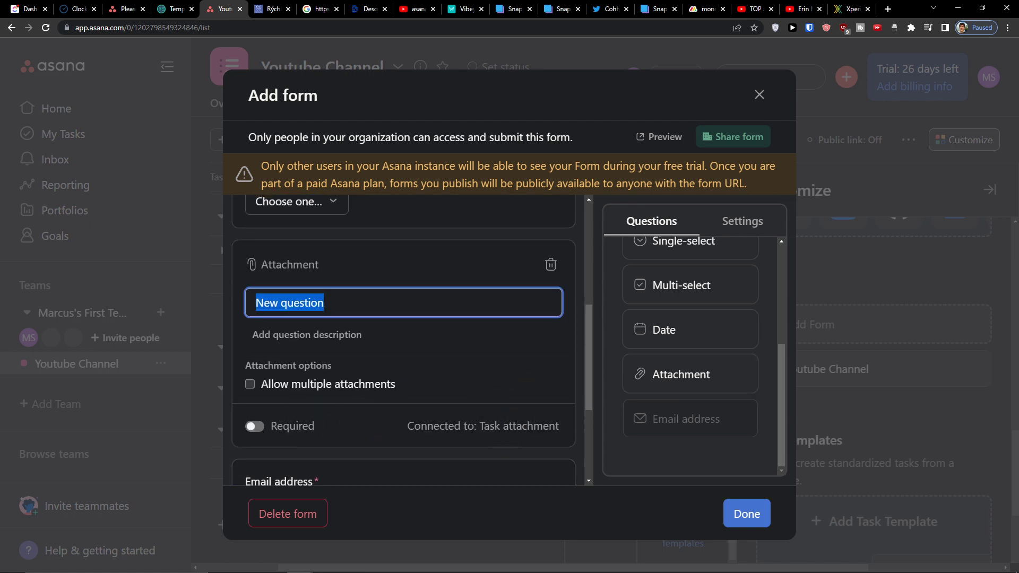
drag(494, 426, 500, 426)
Review the form's Name and Priority questions, including the fields the Name question can connect to
scroll(642, 401, up, 3)
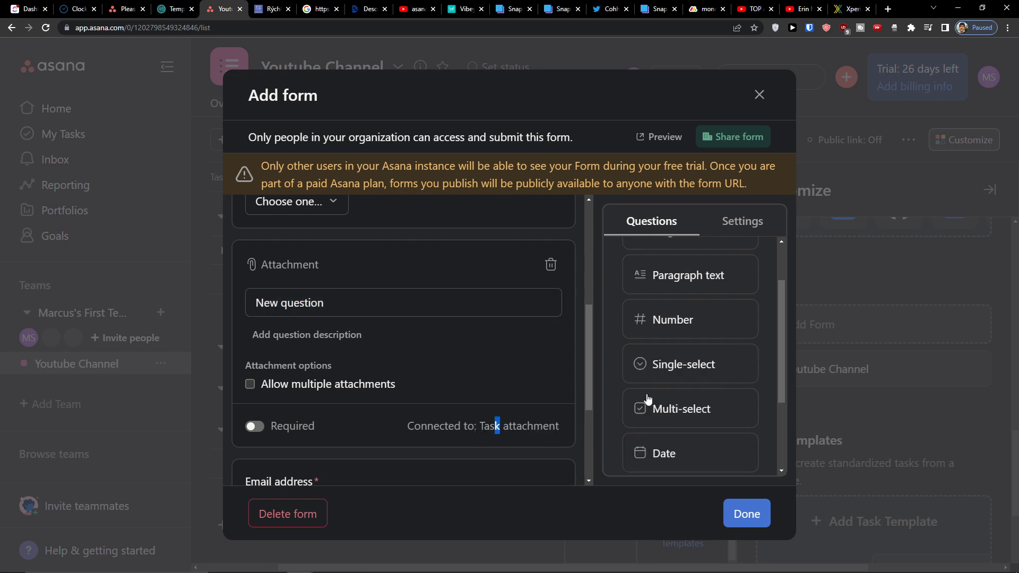
scroll(663, 372, up, 1)
scroll(524, 340, up, 5)
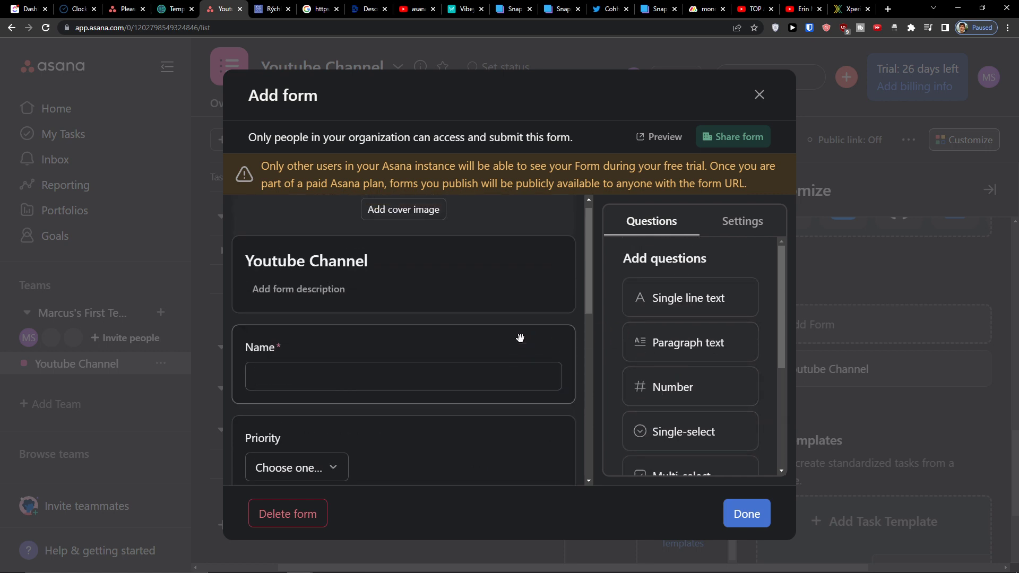
scroll(478, 313, down, 2)
click(456, 212)
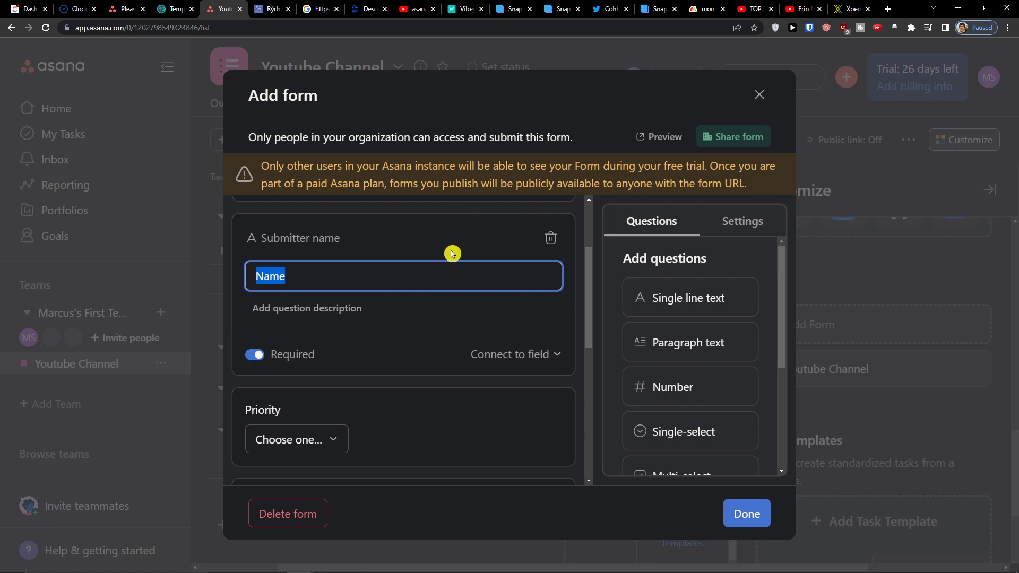
click(514, 354)
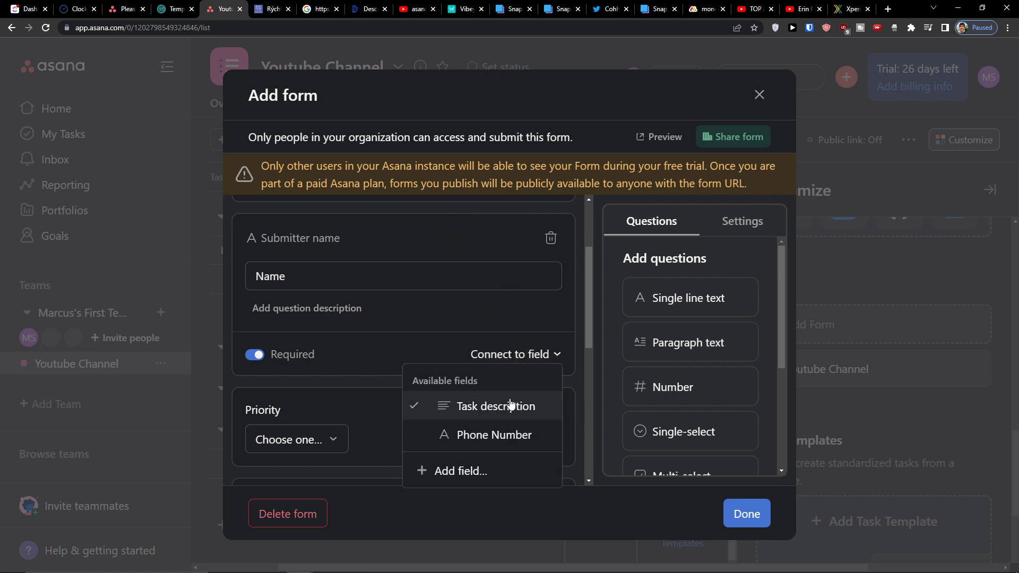
click(419, 364)
click(464, 423)
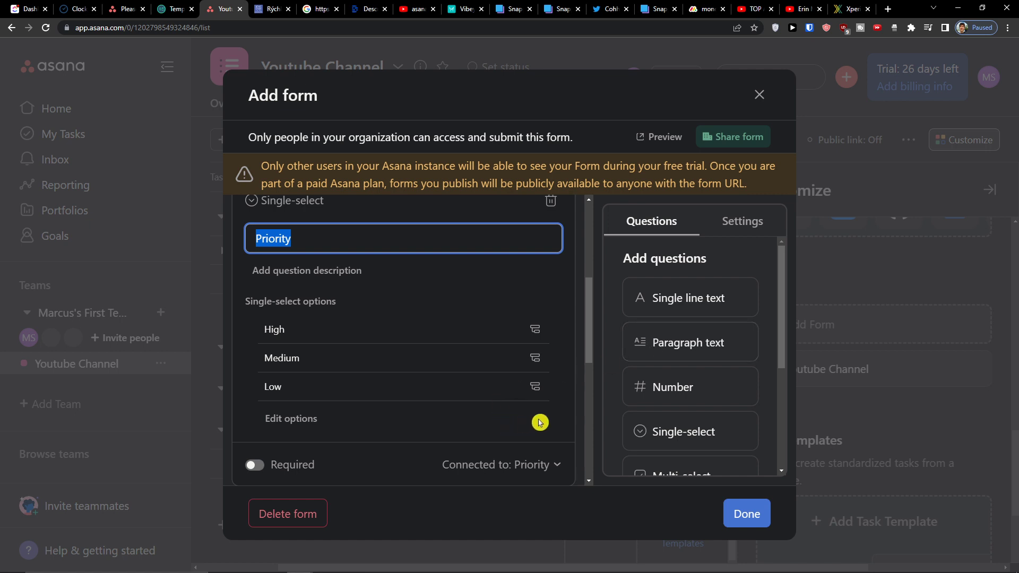
scroll(530, 423, down, 5)
scroll(650, 390, down, 2)
scroll(649, 390, down, 1)
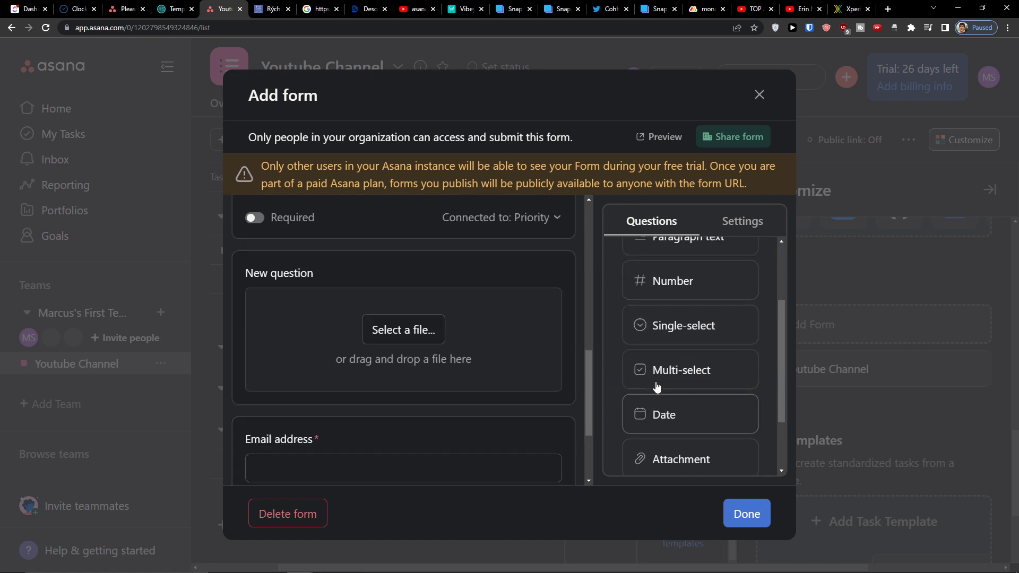
Add a number question named Expense to the form above the Email address question
scroll(656, 391, up, 3)
drag(656, 387, 406, 404)
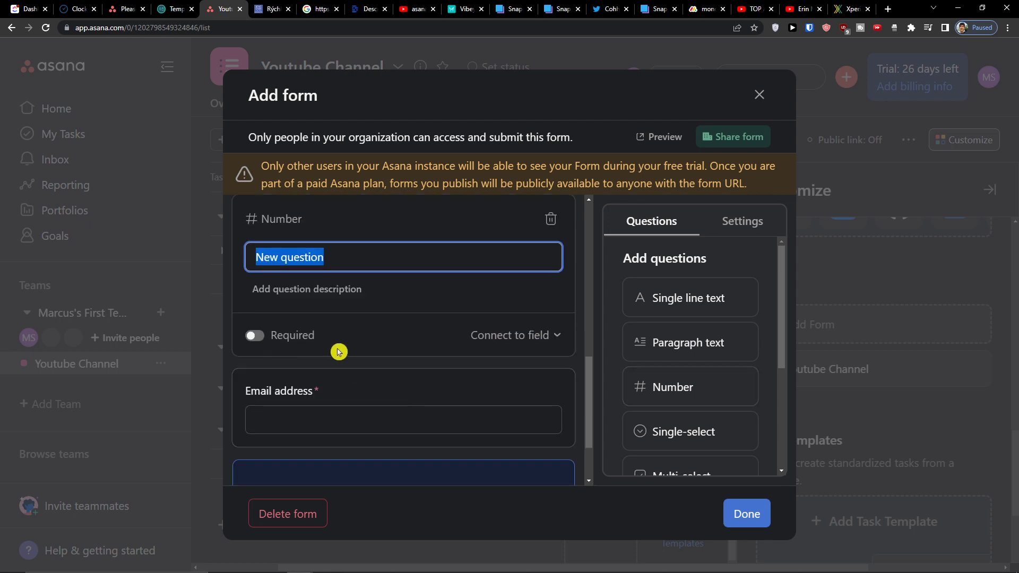
text(Expense)
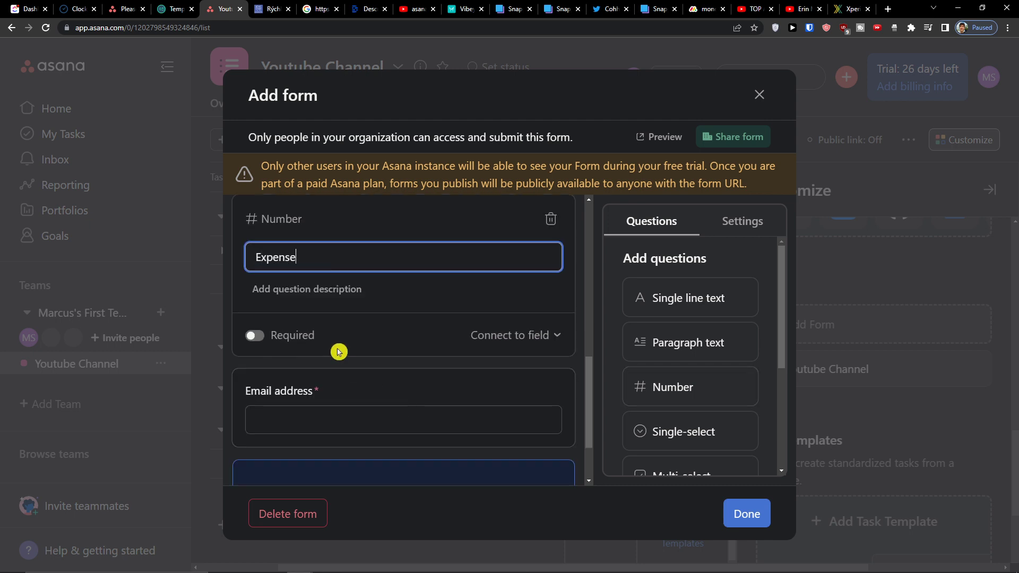
Connect the Expense number question to the Cost field
click(555, 337)
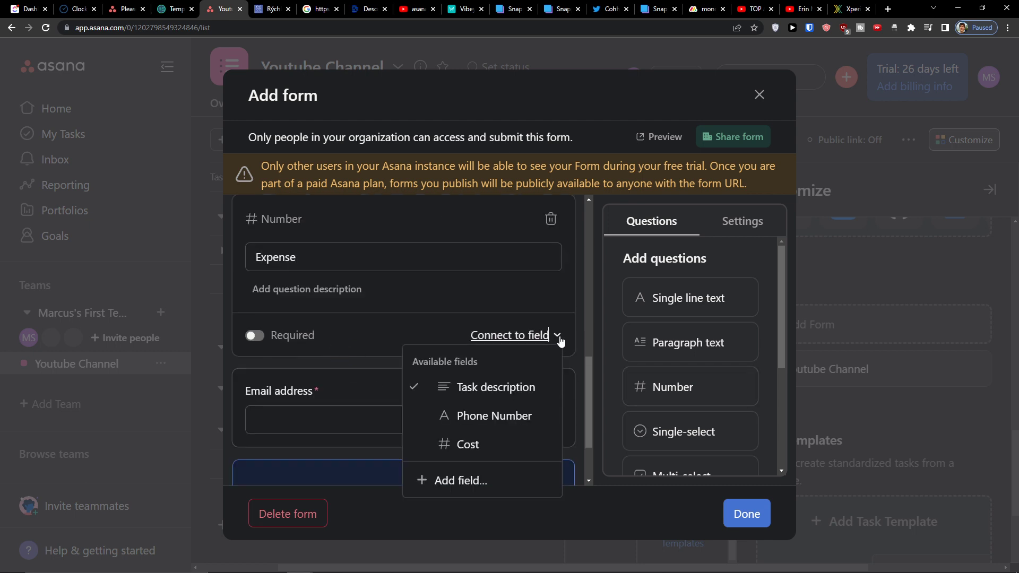
click(492, 449)
scroll(448, 367, down, 2)
scroll(447, 366, up, 3)
scroll(447, 366, up, 3)
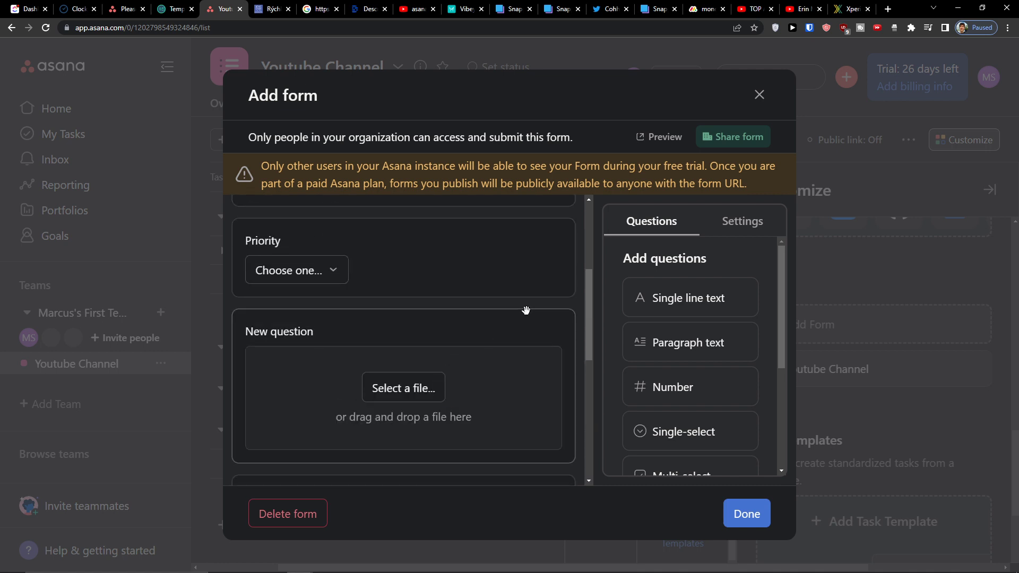
Preview the Youtube Channel form, look through its questions, and return to the form editor
click(657, 139)
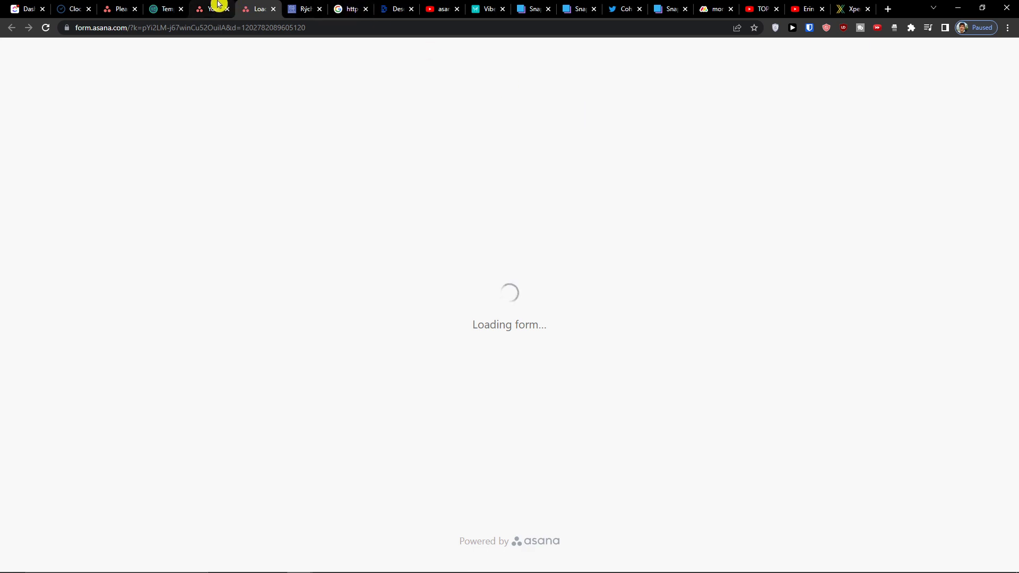
scroll(288, 327, down, 3)
scroll(291, 329, up, 3)
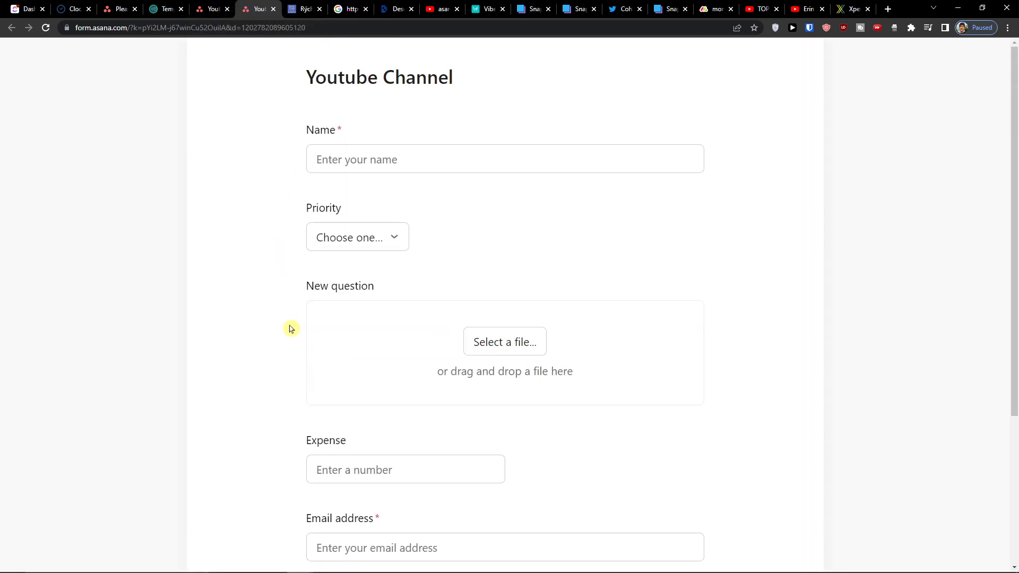
click(223, 8)
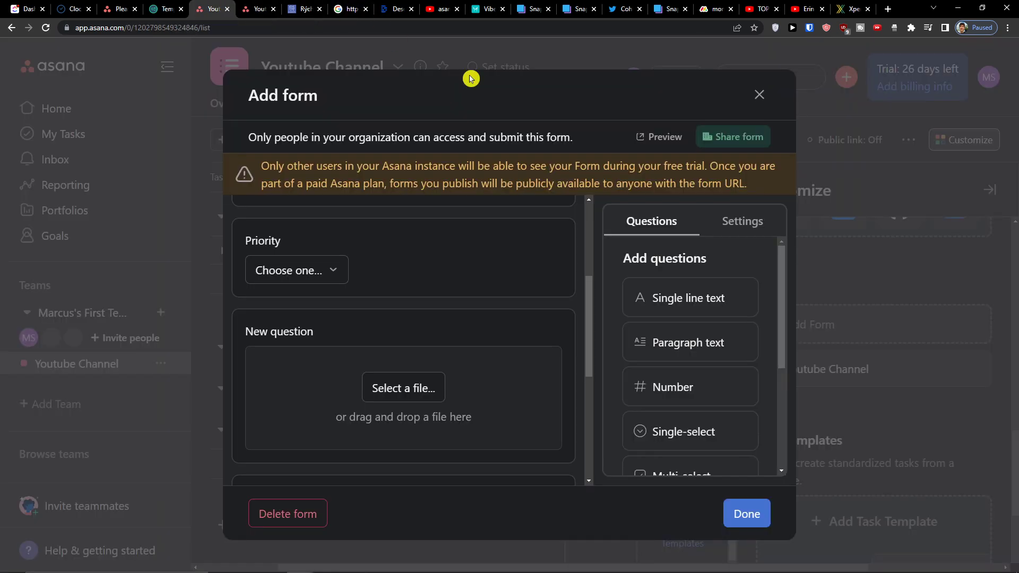
Check which fields the Email address question can connect to, and finish editing the form
scroll(647, 411, down, 3)
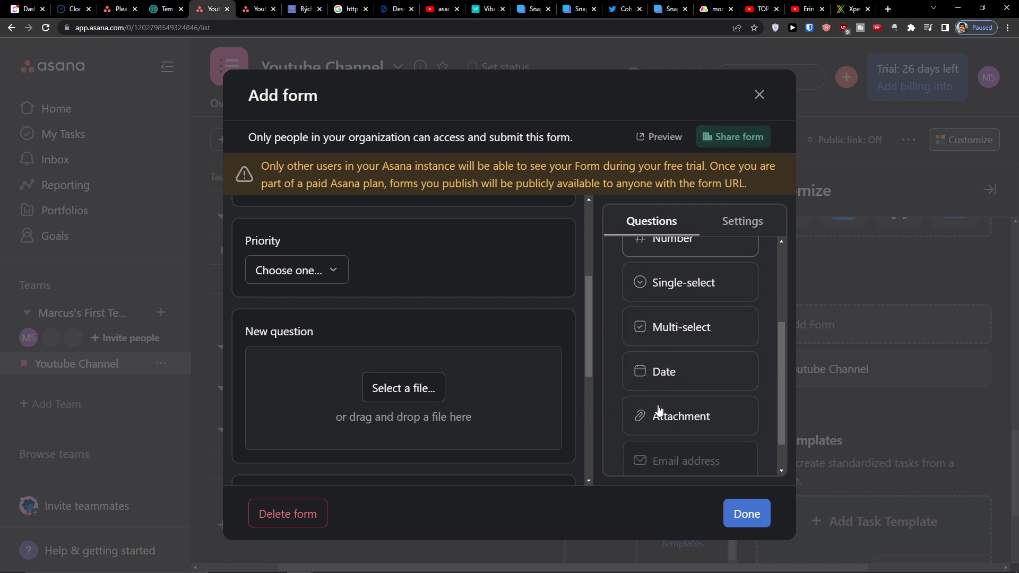
scroll(564, 418, down, 5)
click(439, 364)
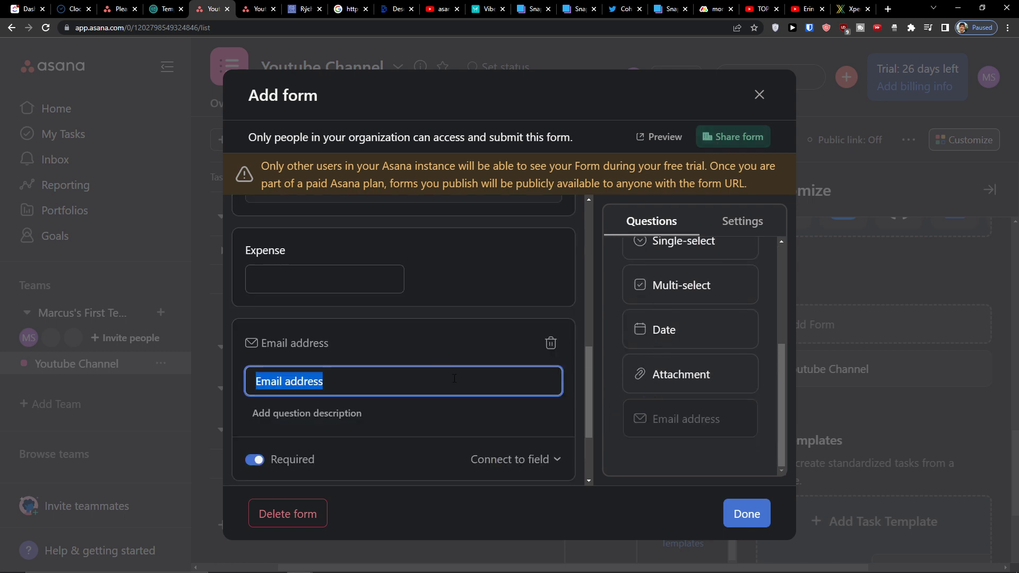
click(528, 460)
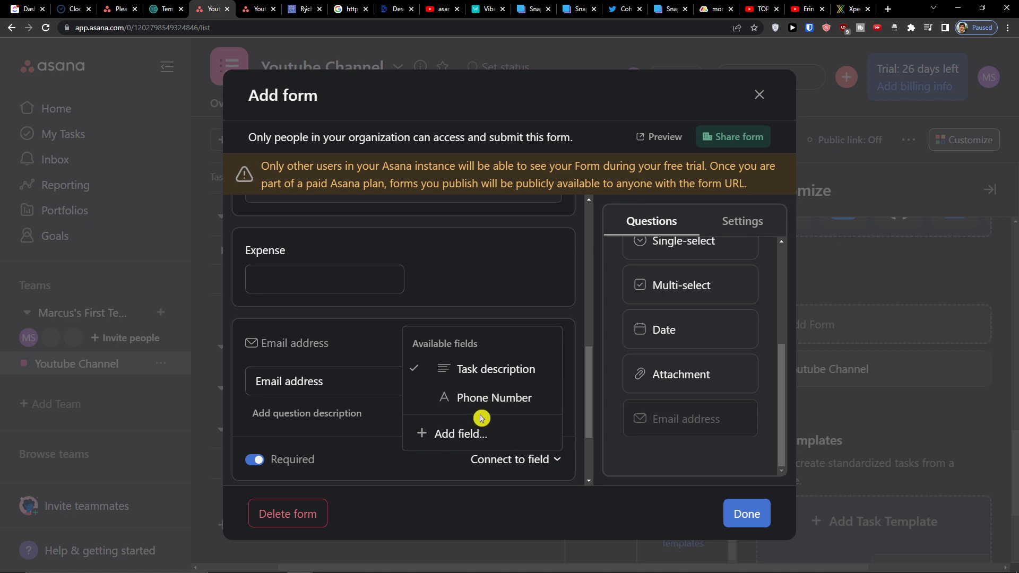
click(388, 341)
scroll(388, 341, up, 15)
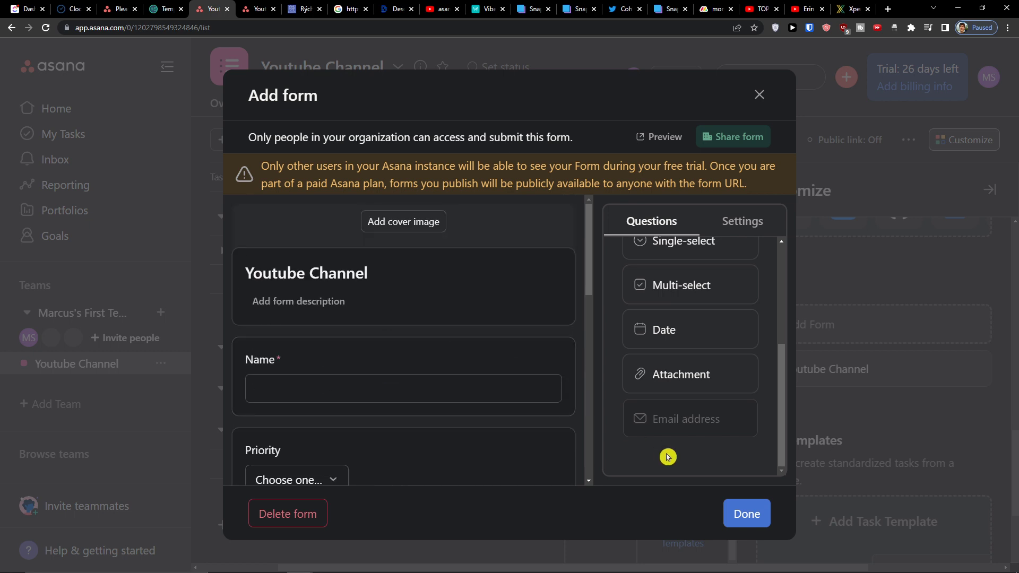
click(735, 518)
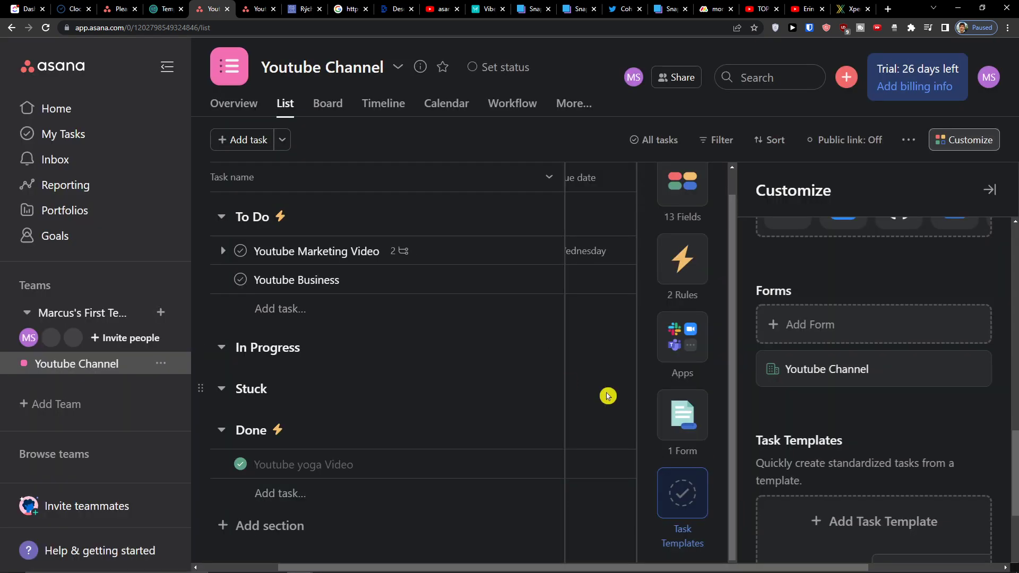
Review the project's customization options, the remaining list columns and the field types available for a new column
scroll(834, 443, down, 5)
scroll(839, 412, up, 12)
scroll(857, 412, up, 1)
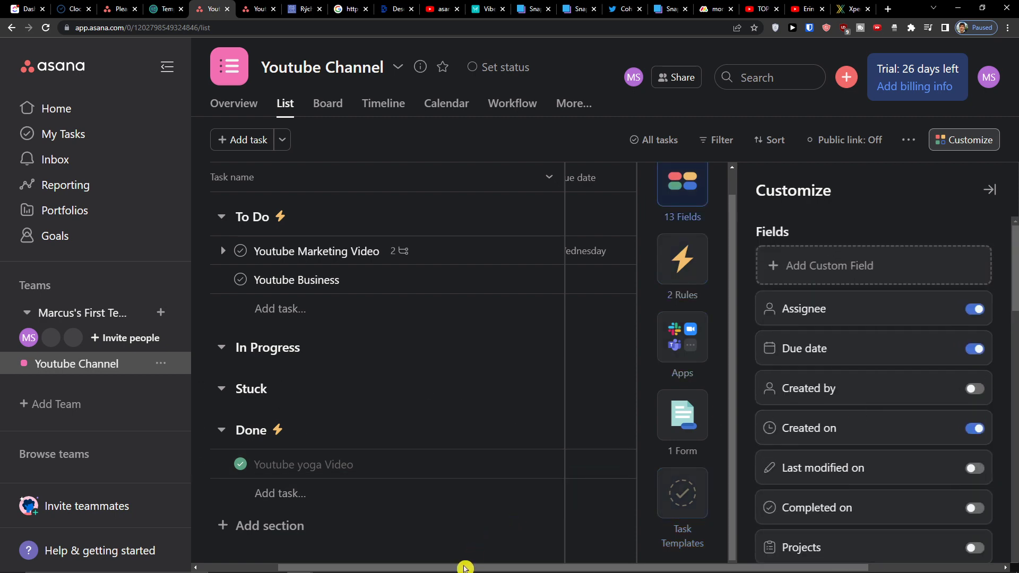
mouse_move(454, 570)
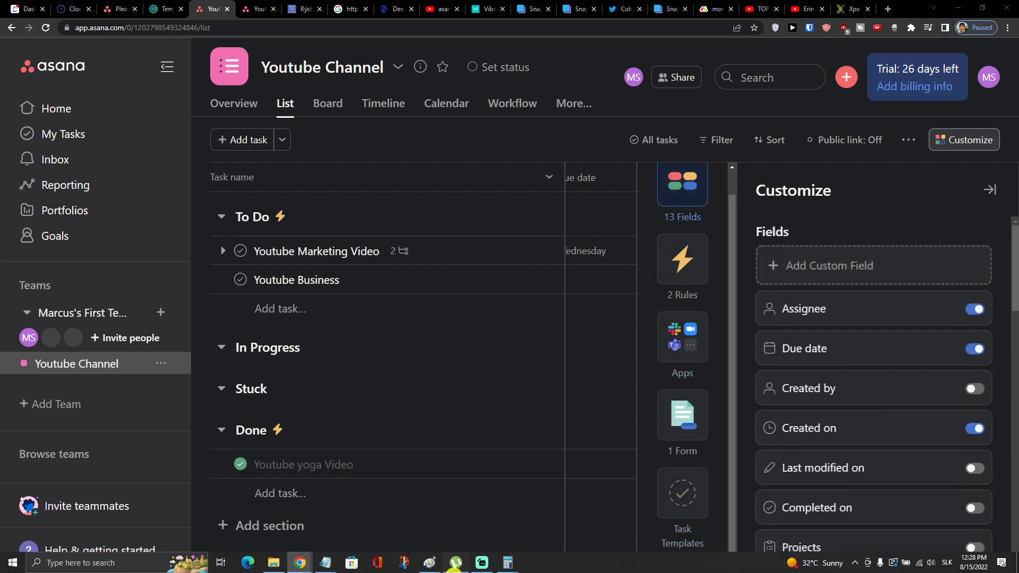
click(451, 541)
drag(653, 566, 901, 467)
click(978, 178)
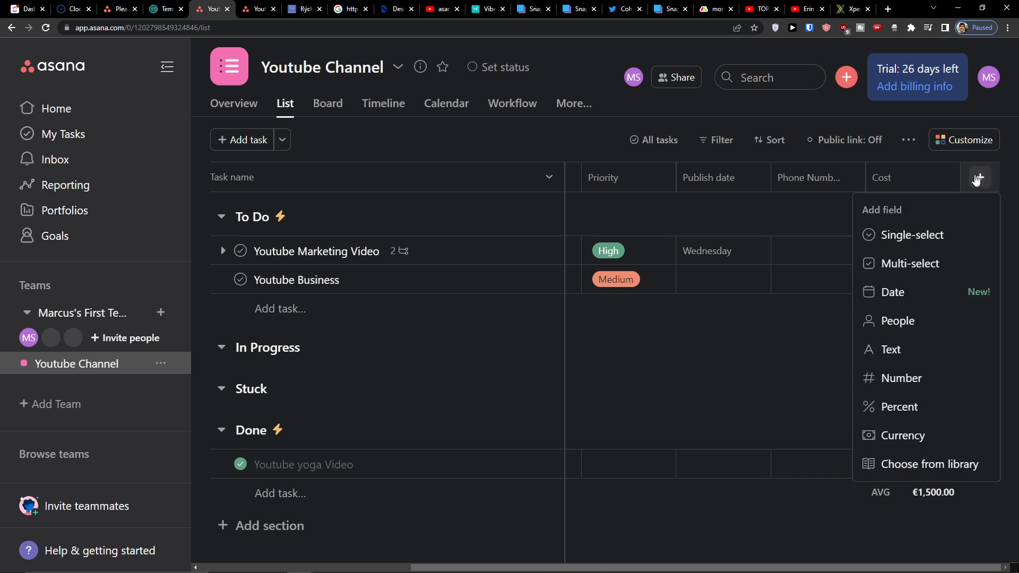
Open the published Youtube Channel form from the project's customization options, select its web address and review the form, and return to the project
click(952, 142)
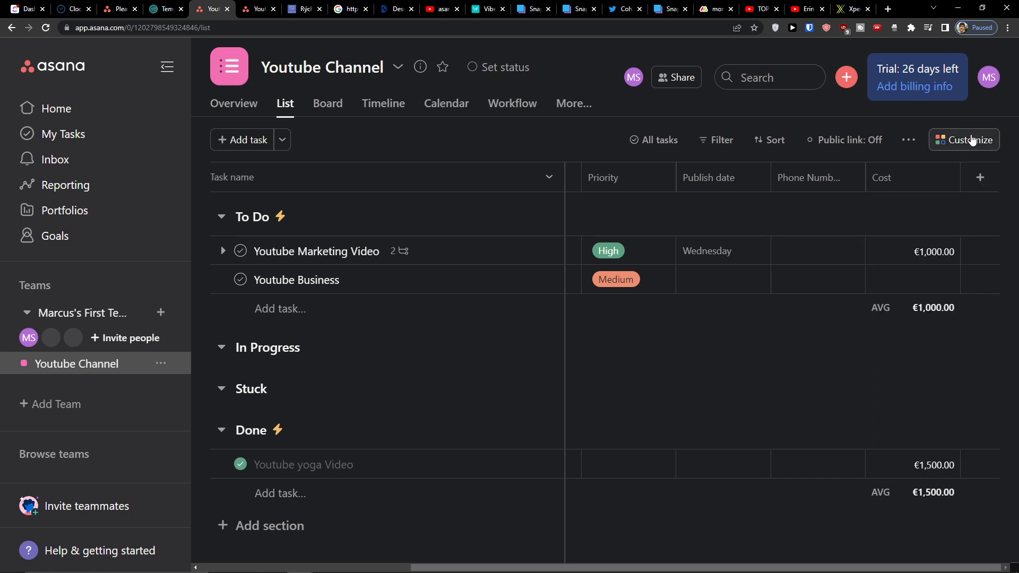
click(690, 446)
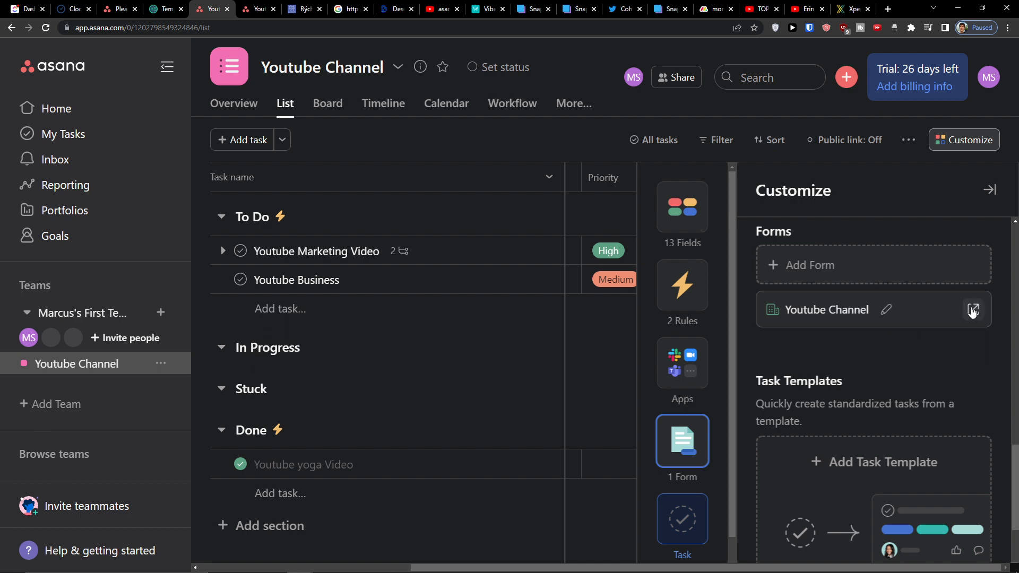
click(973, 311)
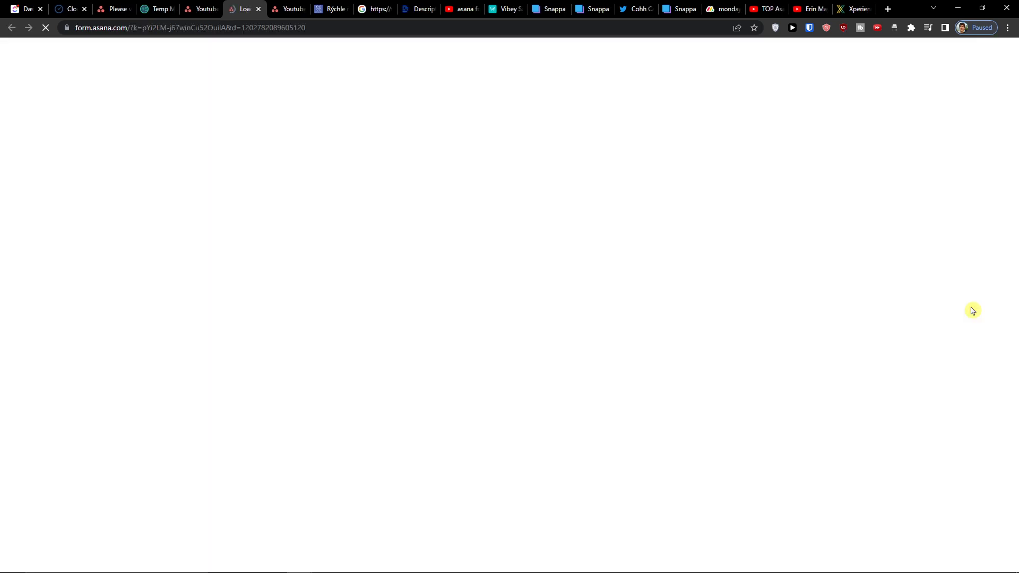
click(208, 33)
scroll(391, 220, down, 5)
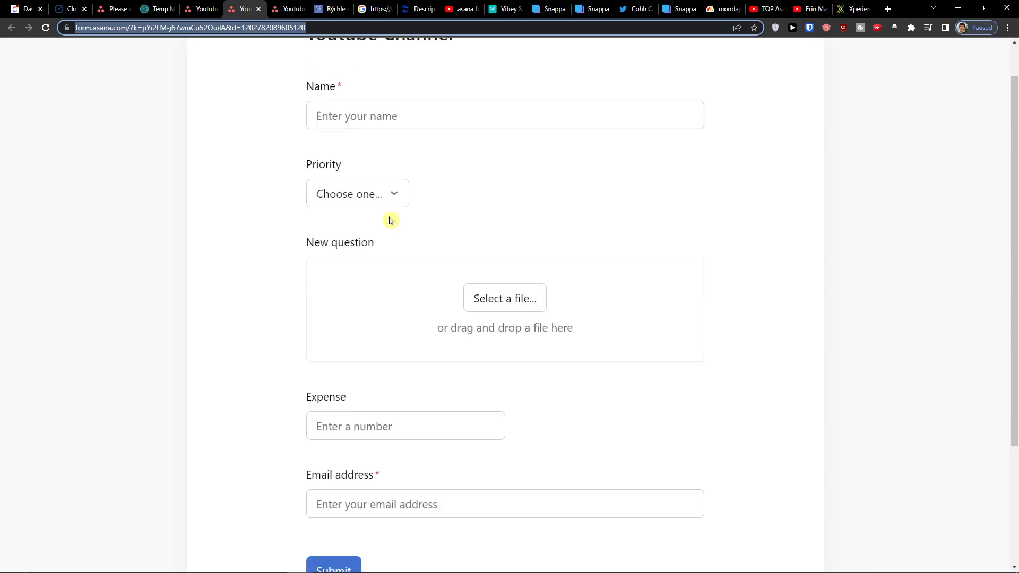
scroll(427, 275, up, 3)
click(198, 5)
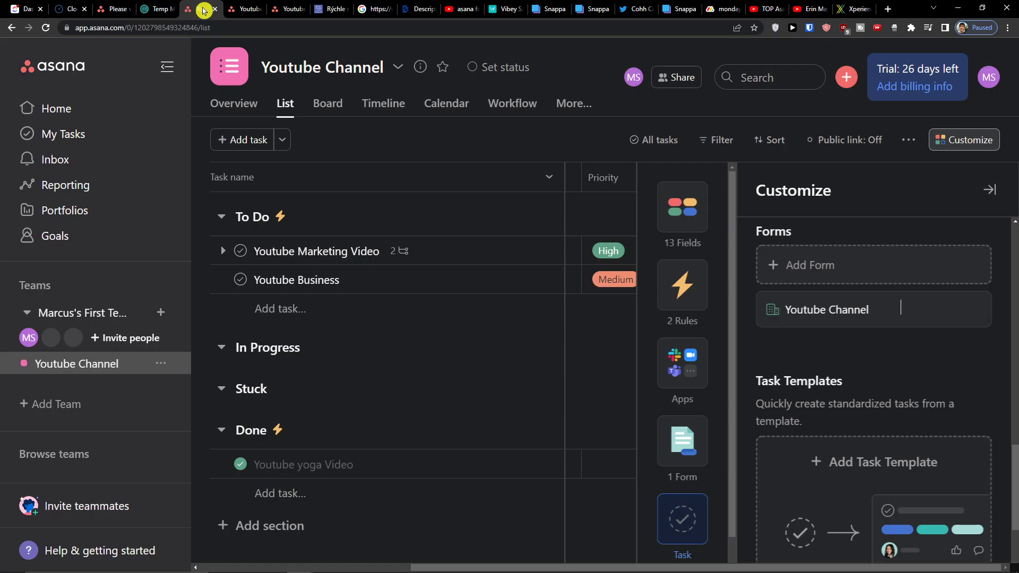
Look through the project's customize, filter, sort and read-only public link options without changing any
click(371, 331)
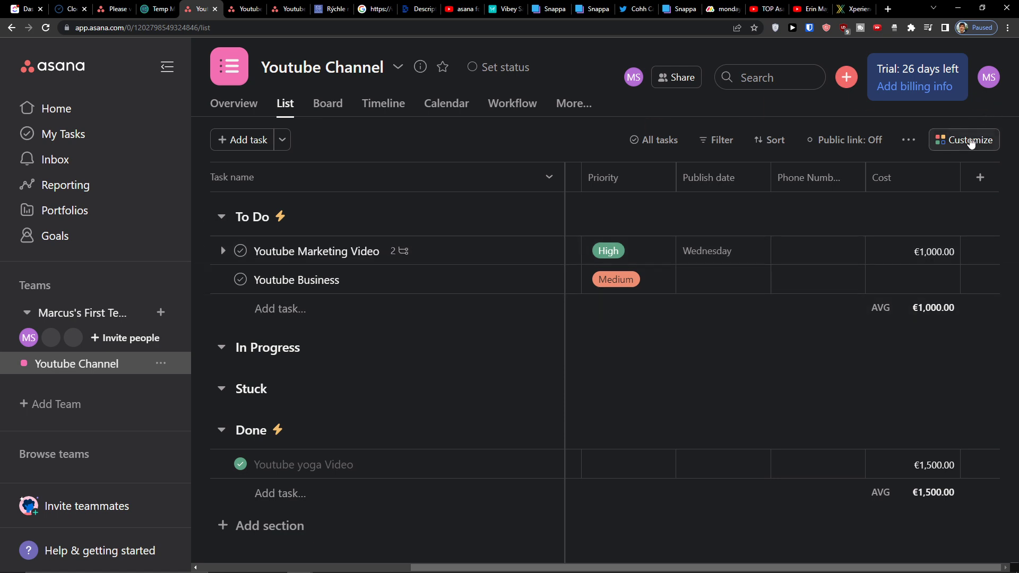
click(970, 142)
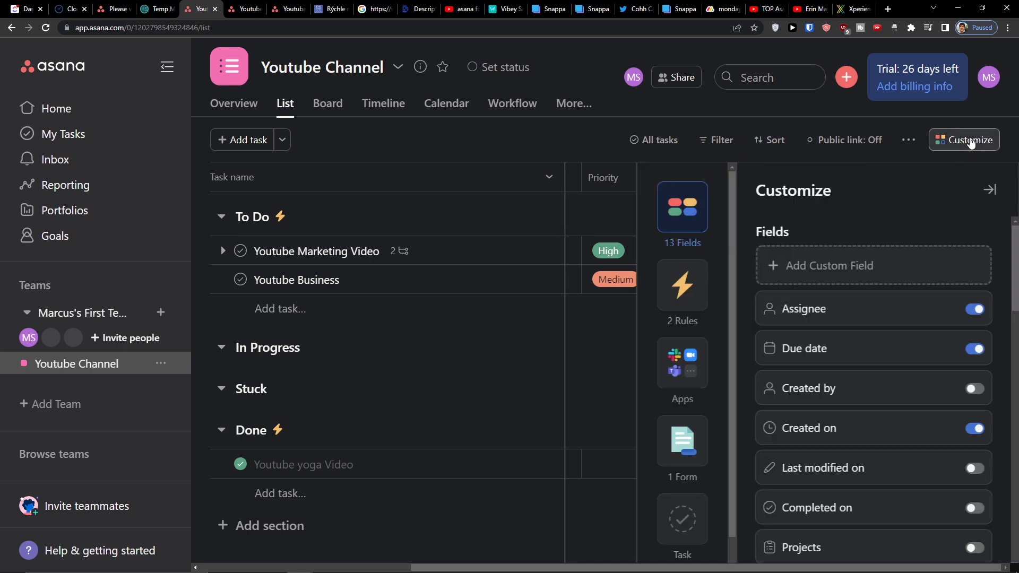
click(970, 143)
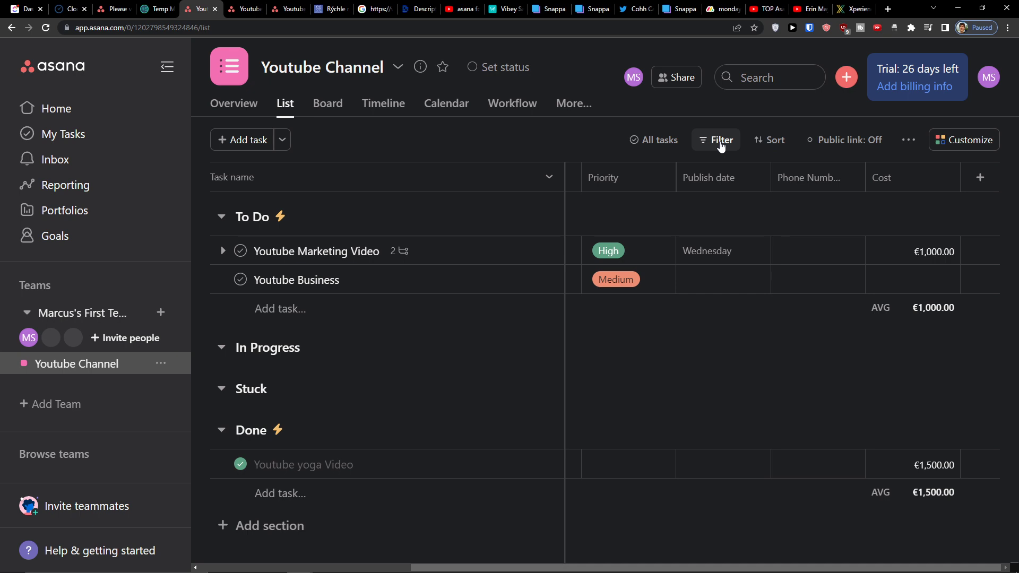
click(720, 144)
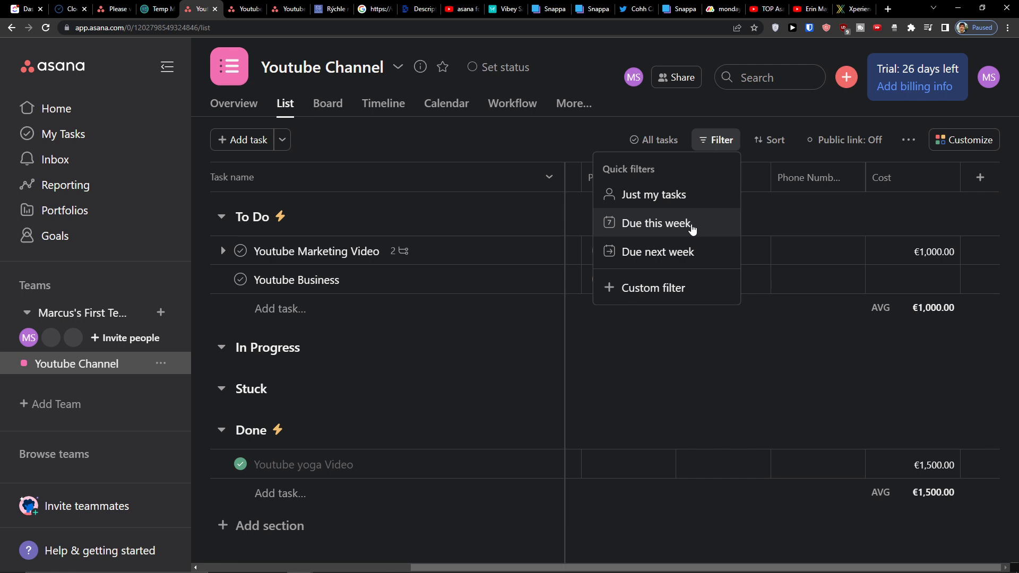
click(775, 140)
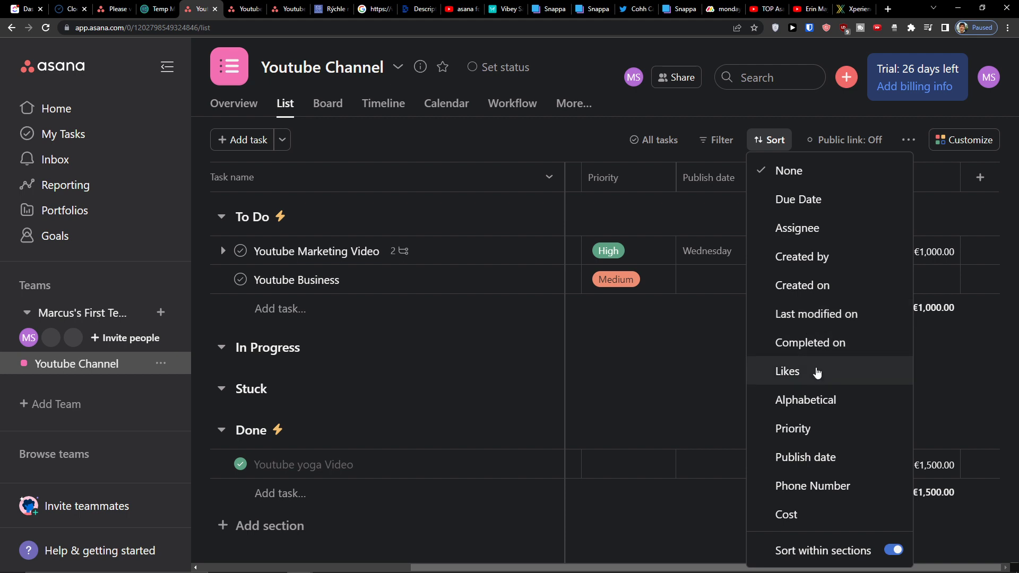
click(830, 149)
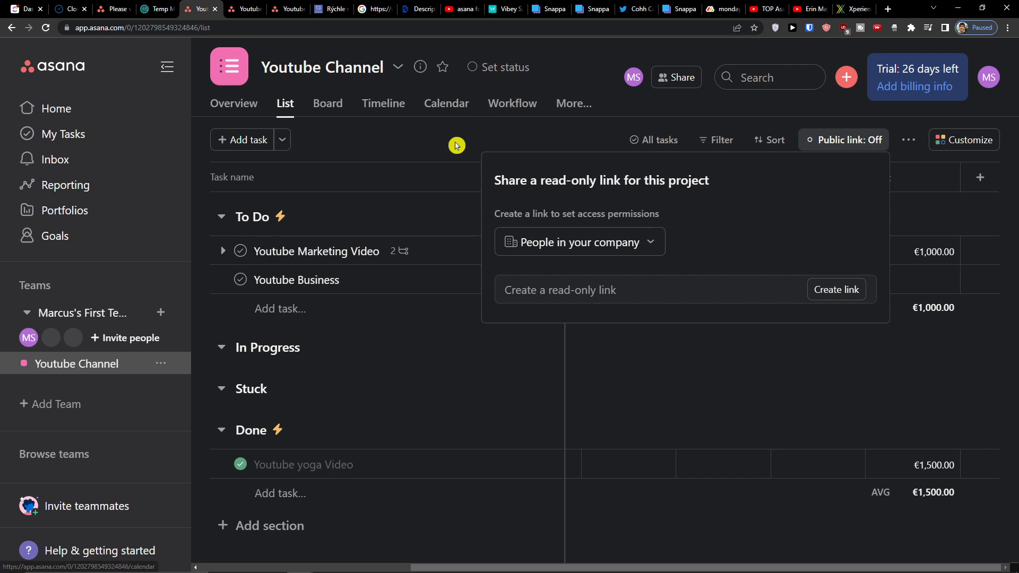
click(454, 144)
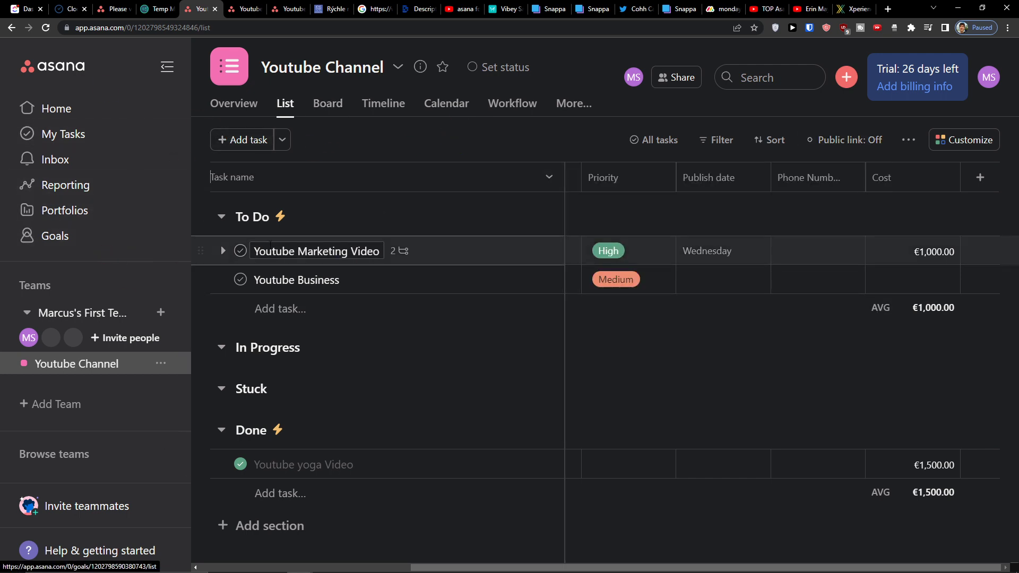
Move the Youtube Marketing Video task to the Stuck section in board view and check its placement in list view
click(326, 107)
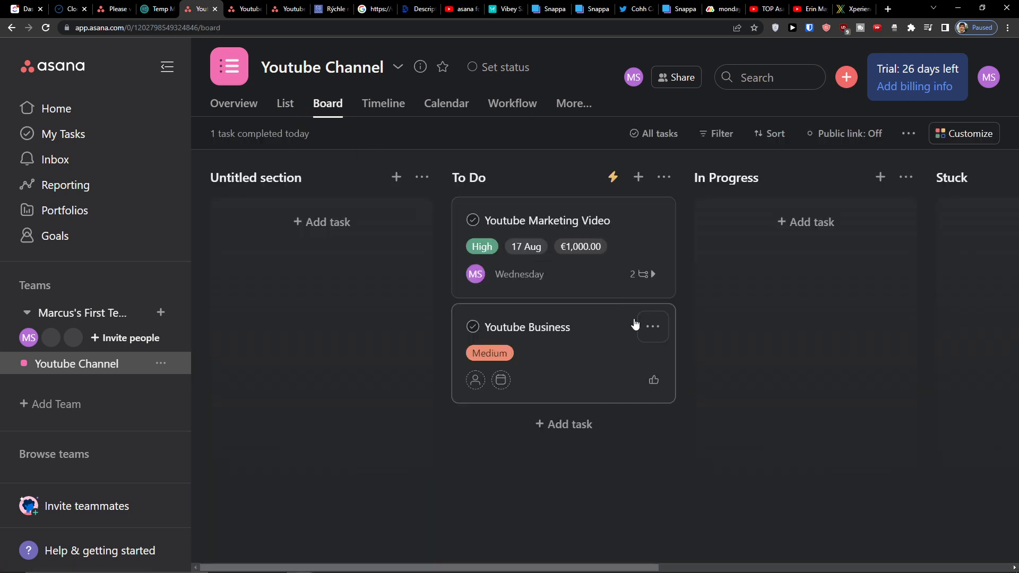
click(568, 454)
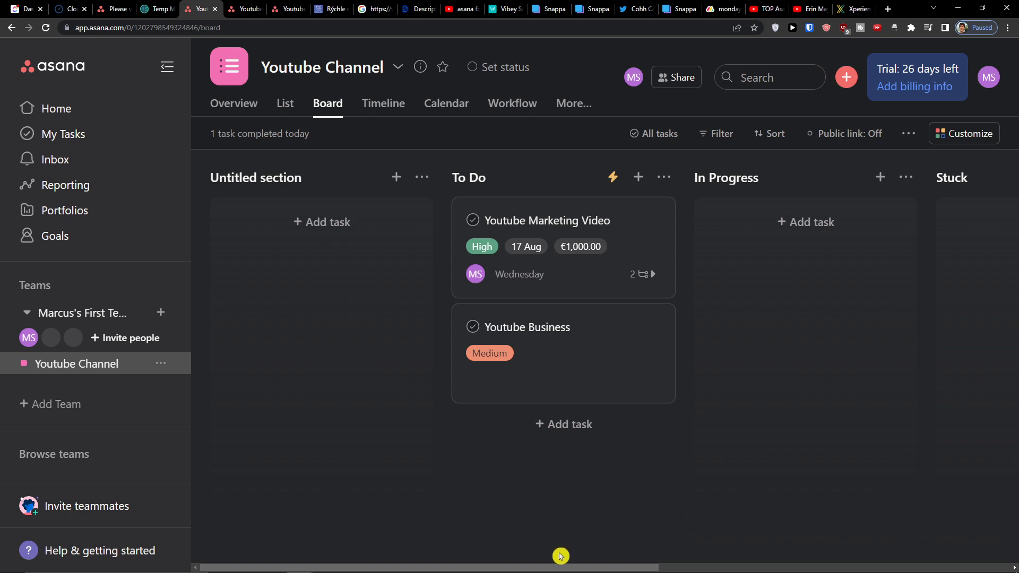
drag(583, 276, 719, 271)
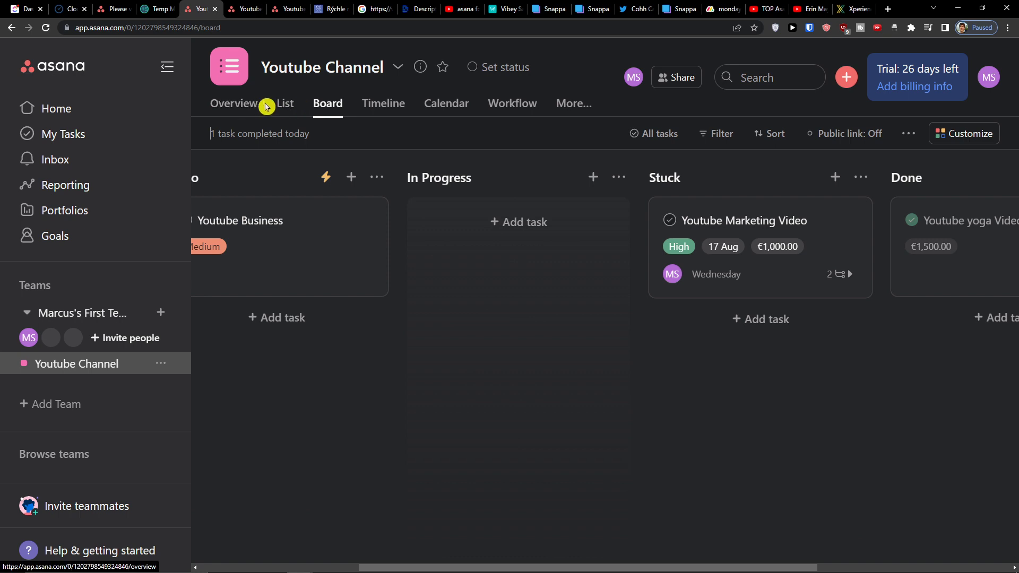
click(283, 105)
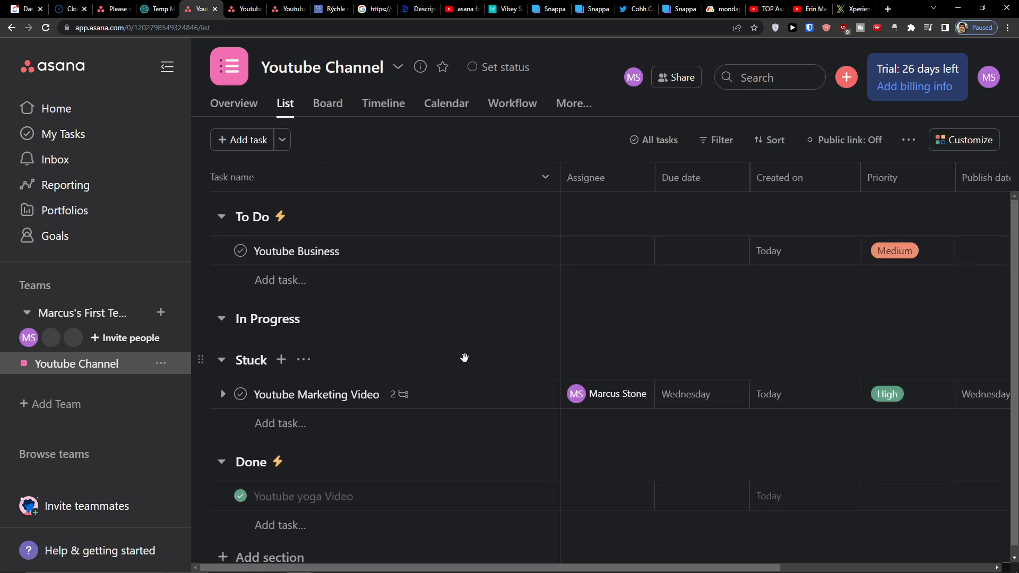
scroll(443, 406, down, 1)
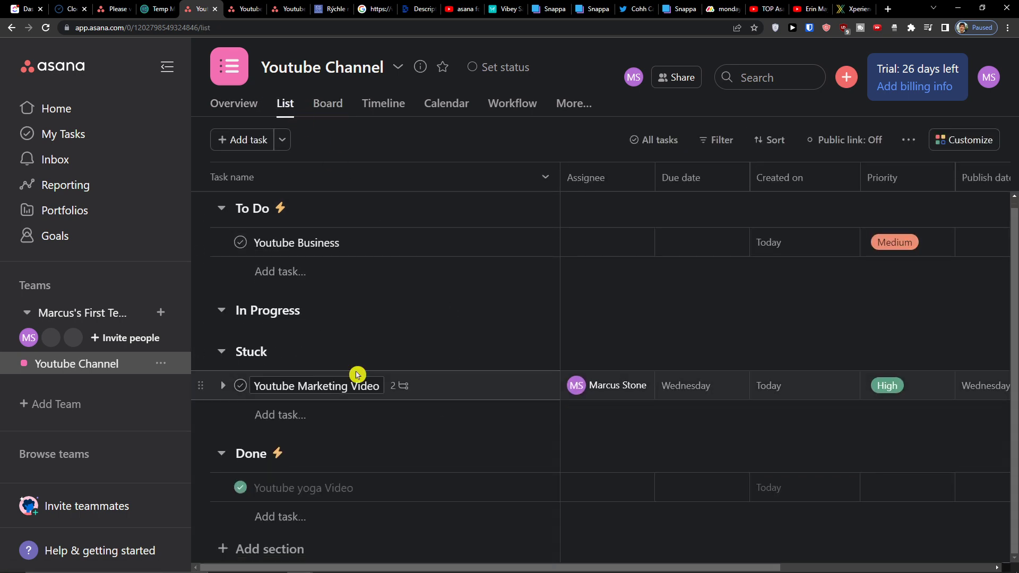
Reduce the browser zoom to 125% and move the Youtube Marketing Video task to In Progress in board view
click(1008, 27)
click(932, 127)
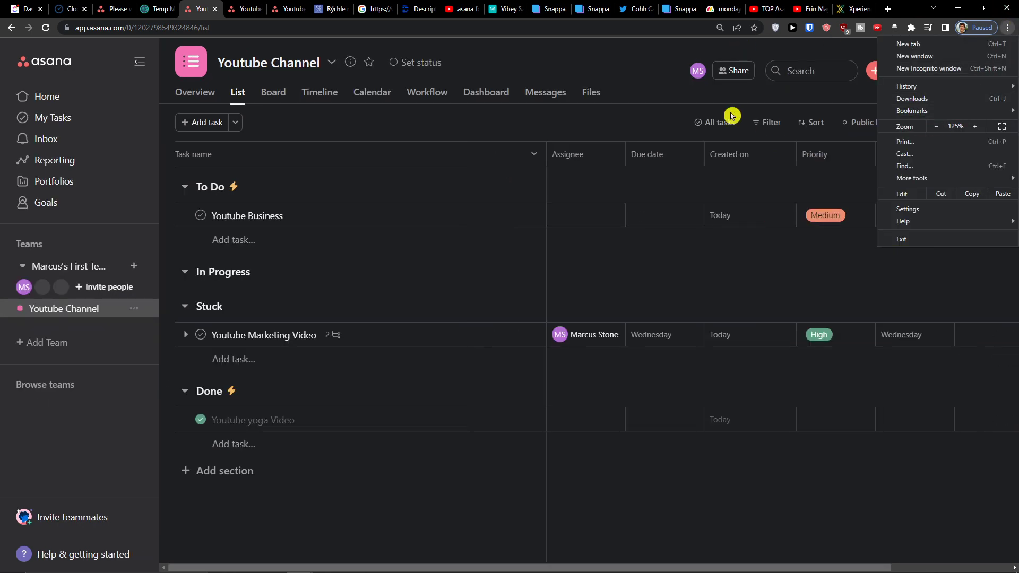
click(298, 98)
click(274, 94)
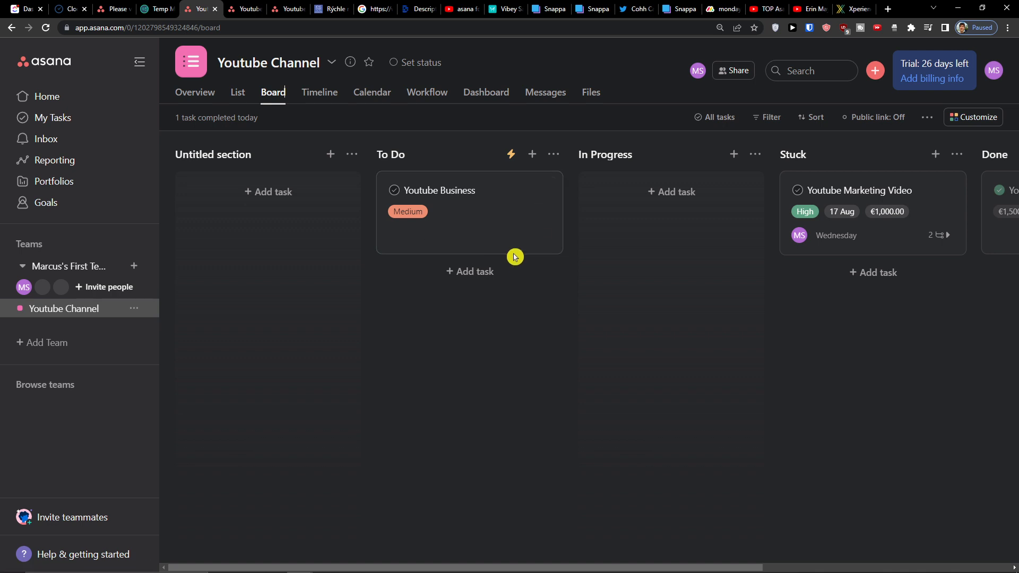
drag(922, 231, 708, 234)
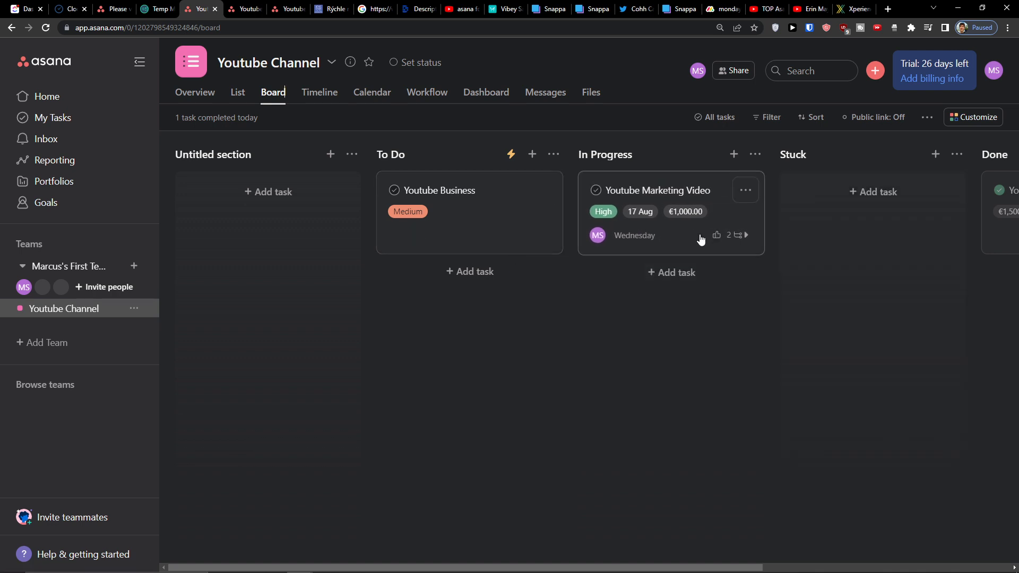
Open the Youtube Channel project in timeline view
click(313, 120)
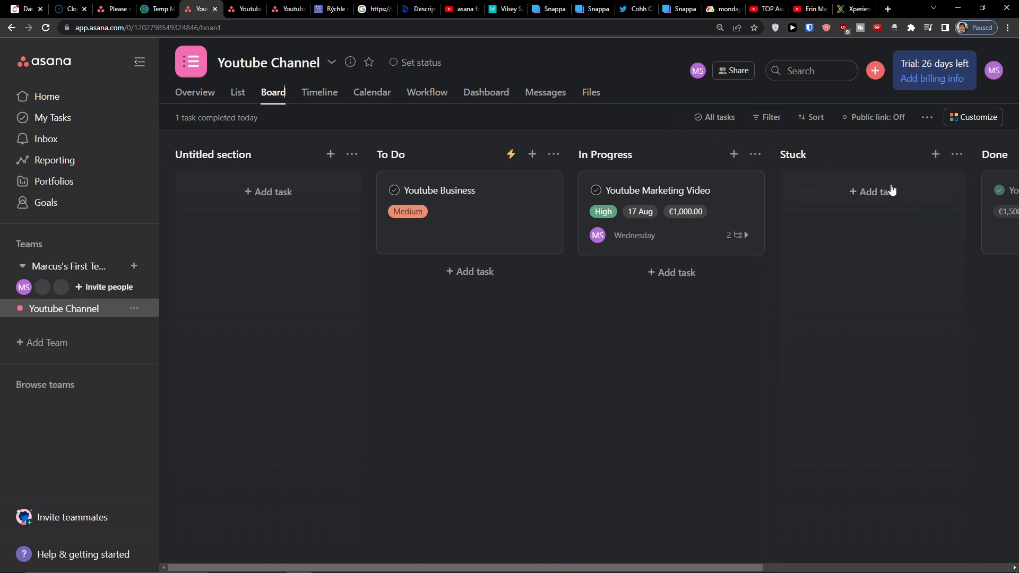
click(324, 94)
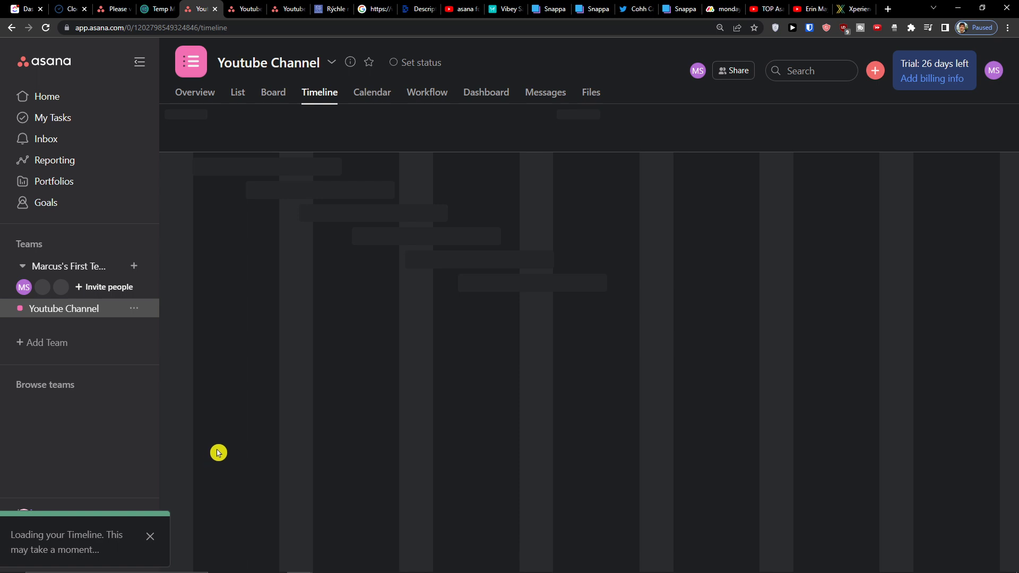
In list view, set the due dates of Youtube Business to 17 August and Youtube yoga Video to 24 August
click(196, 99)
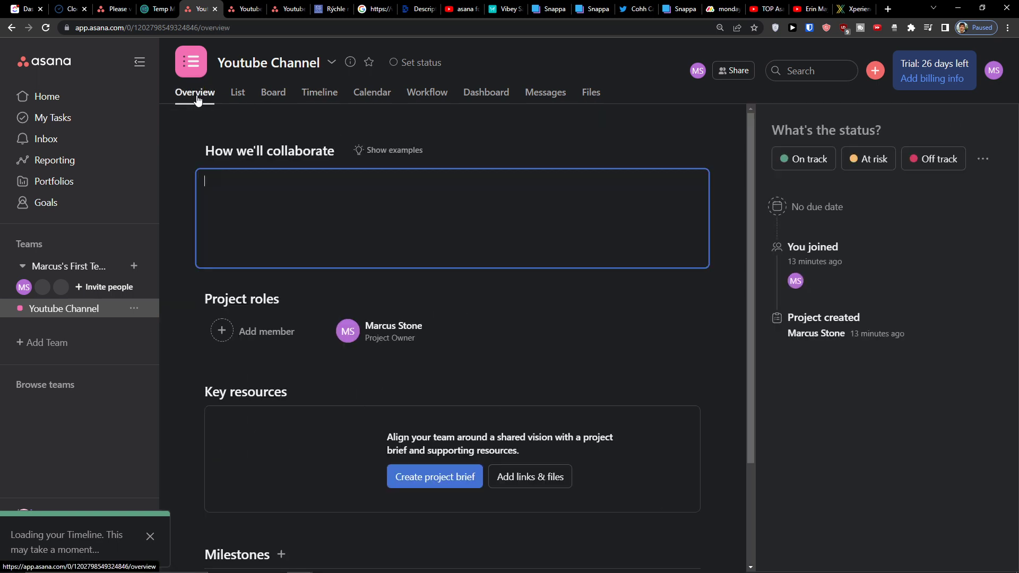
click(239, 93)
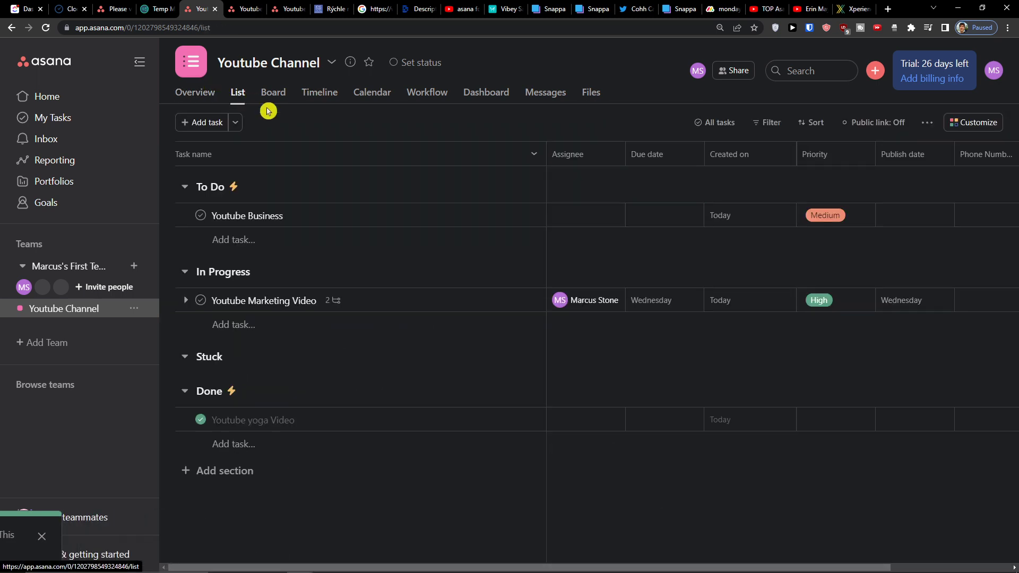
click(648, 214)
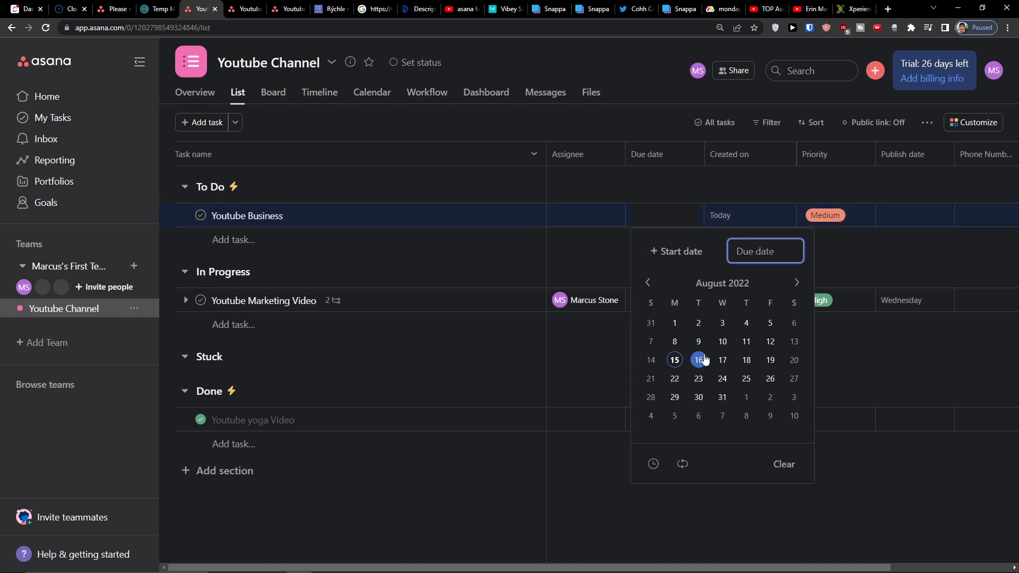
click(722, 360)
click(575, 402)
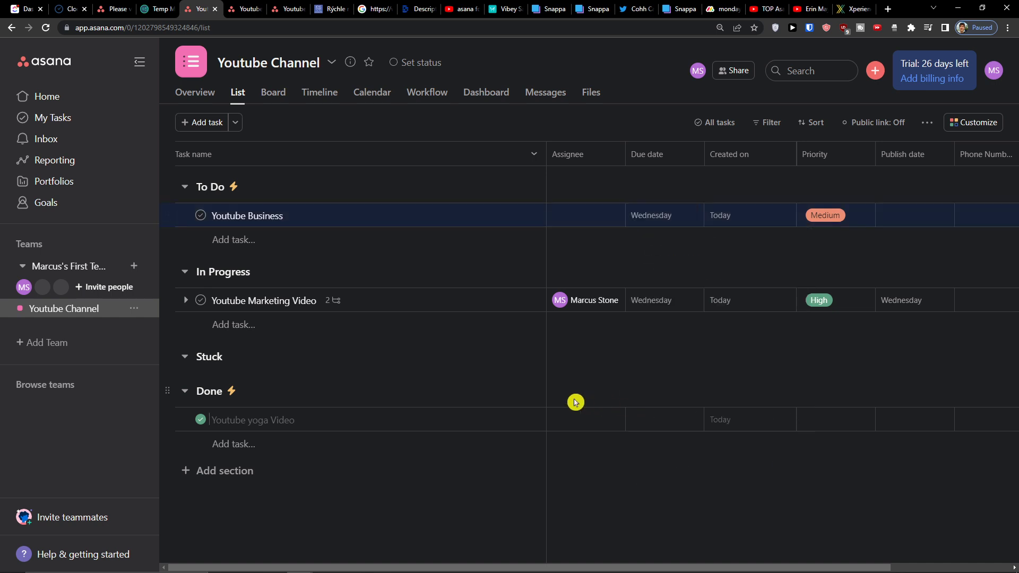
click(641, 422)
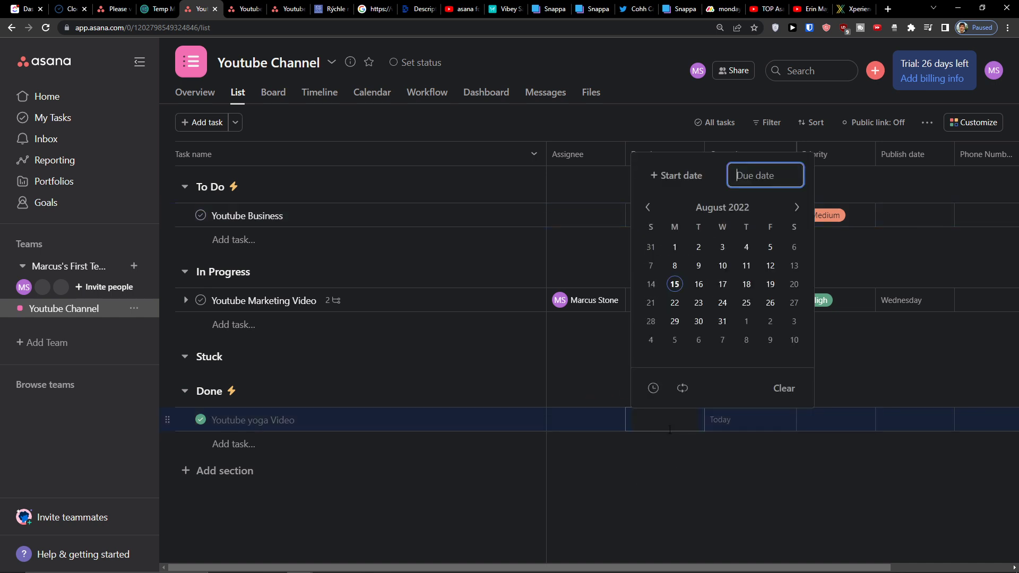
click(722, 303)
In timeline view, extend Youtube Marketing Video to 17–25 Aug and Youtube Business to 17–21 Aug, and check the dates in list view
click(316, 84)
double_click(317, 86)
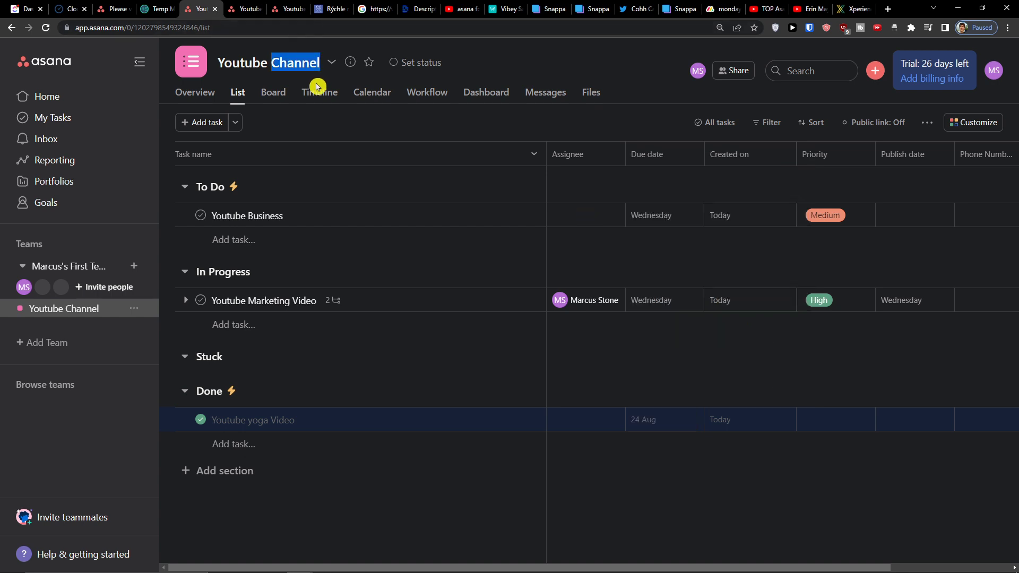
click(314, 89)
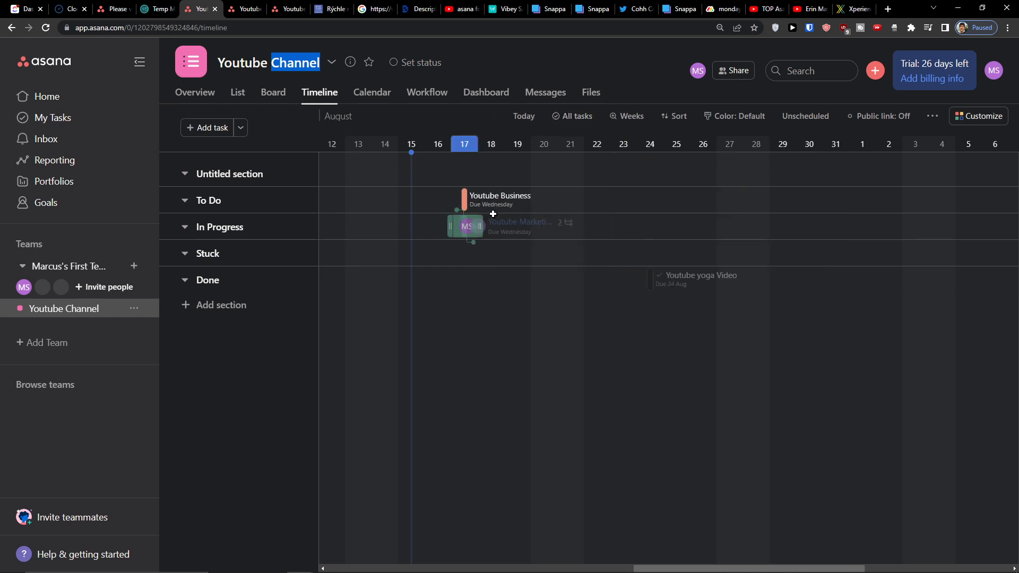
click(465, 231)
drag(481, 228, 692, 236)
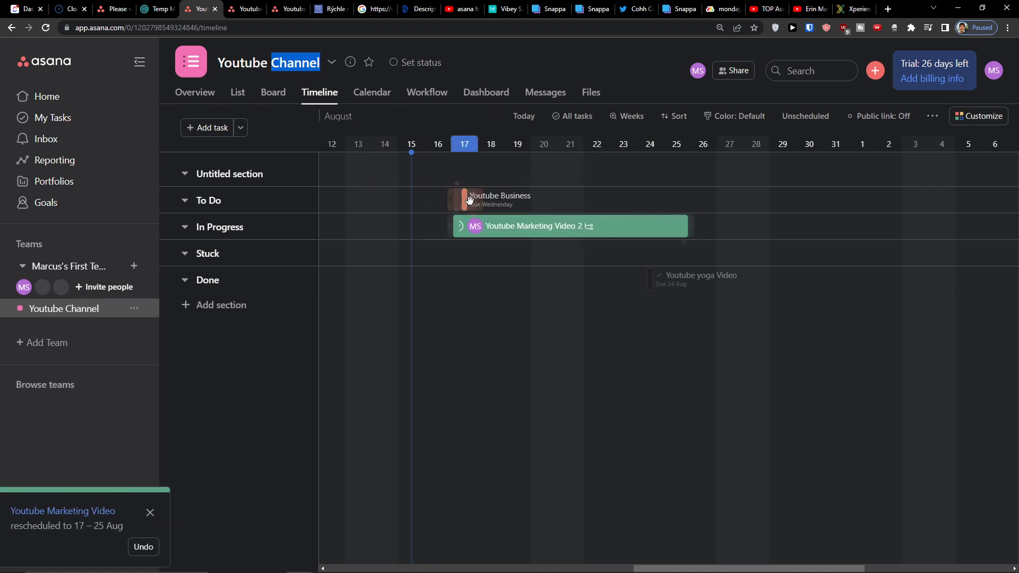
drag(477, 200, 578, 210)
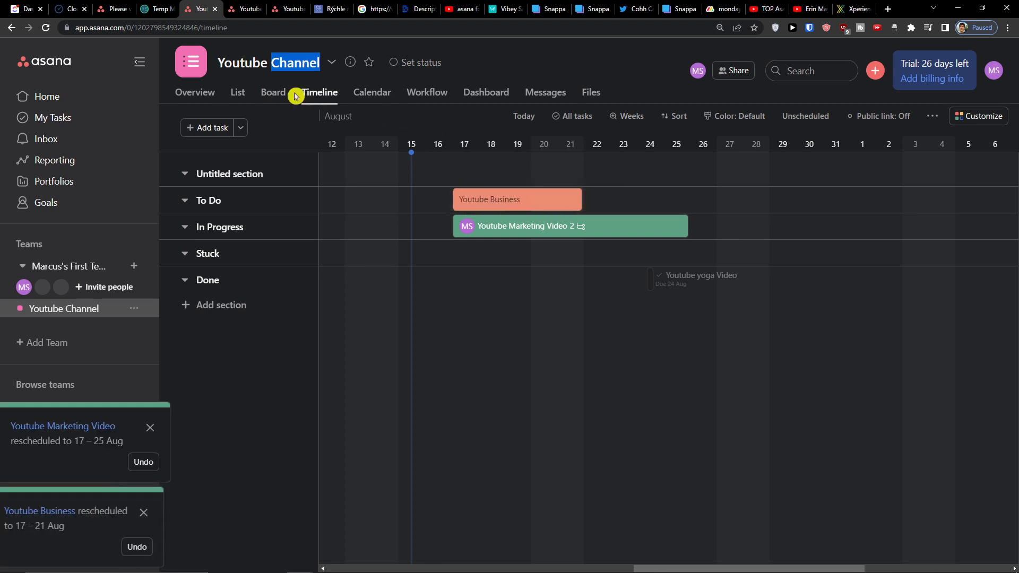
click(248, 96)
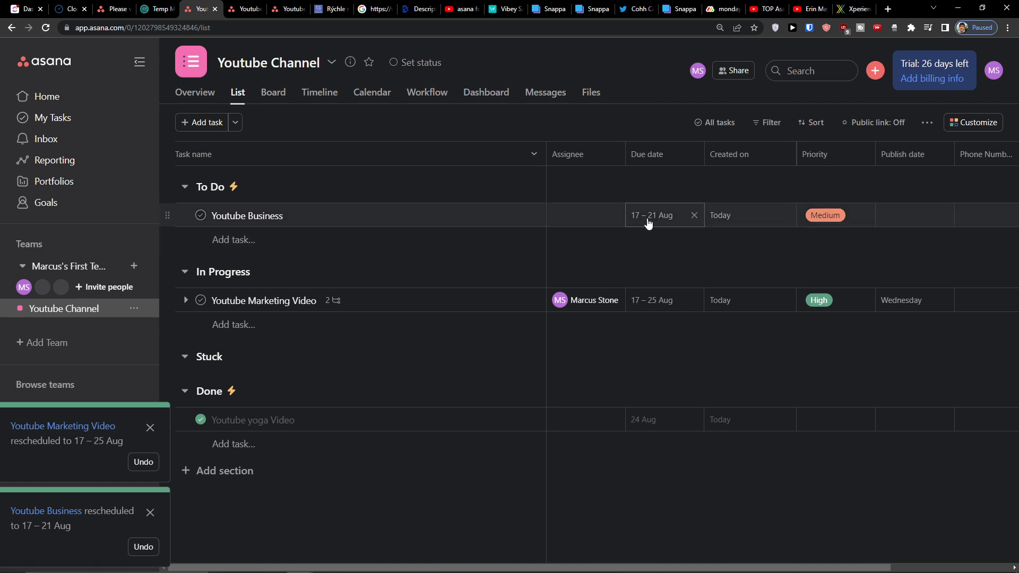
Look through the timeline's sort and color options, and set its time scale to Months
click(321, 95)
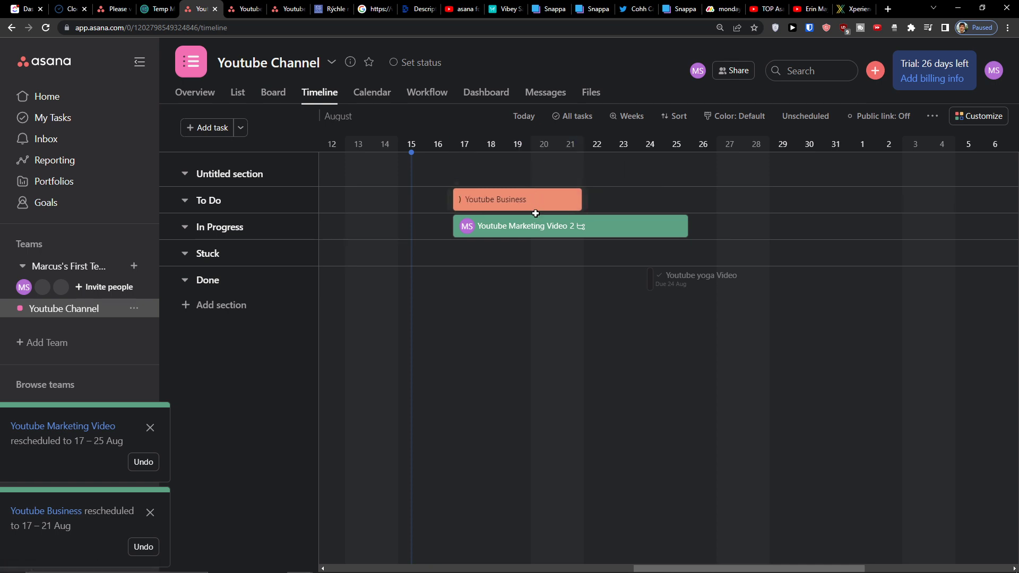
click(675, 116)
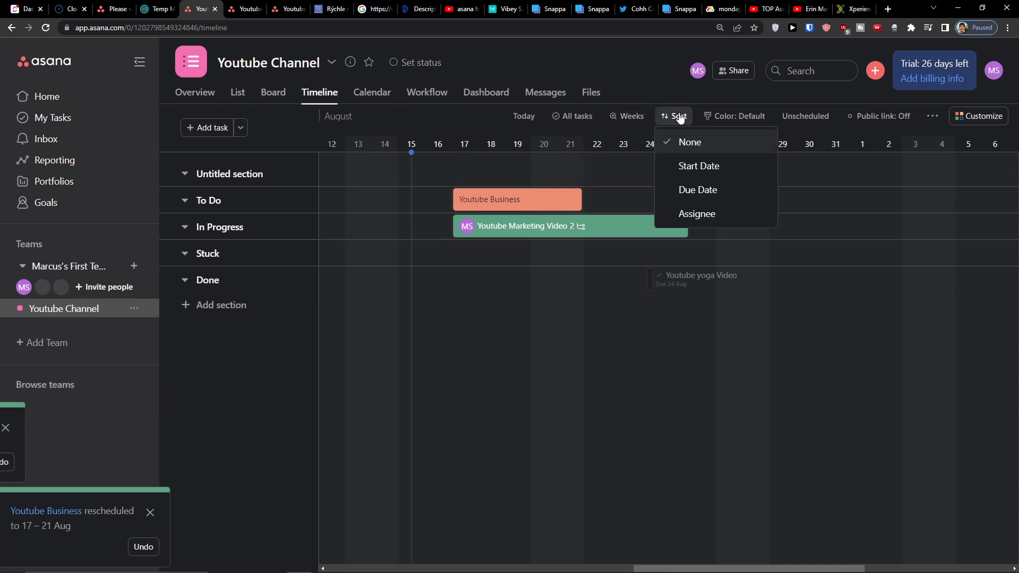
click(712, 117)
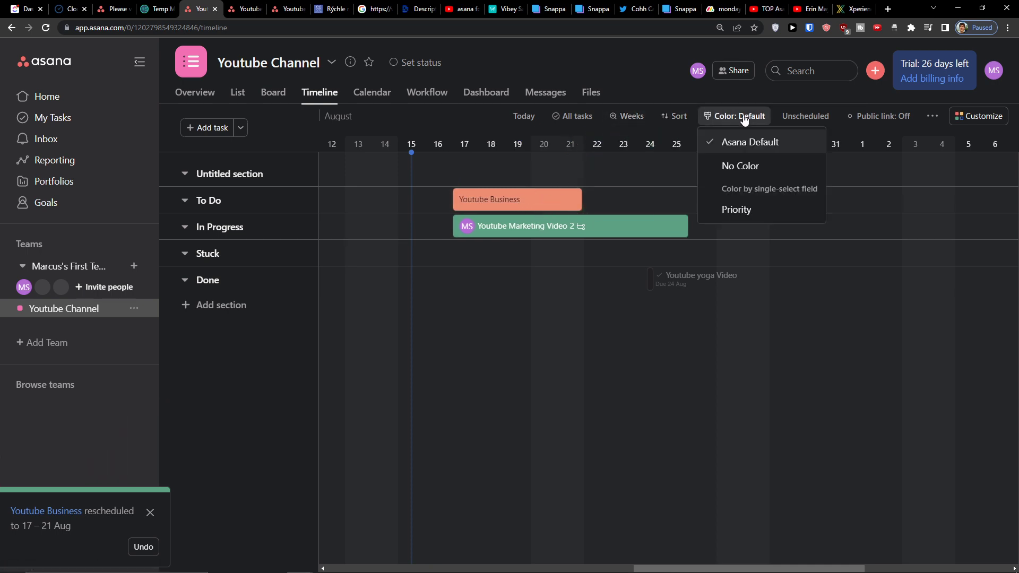
click(526, 116)
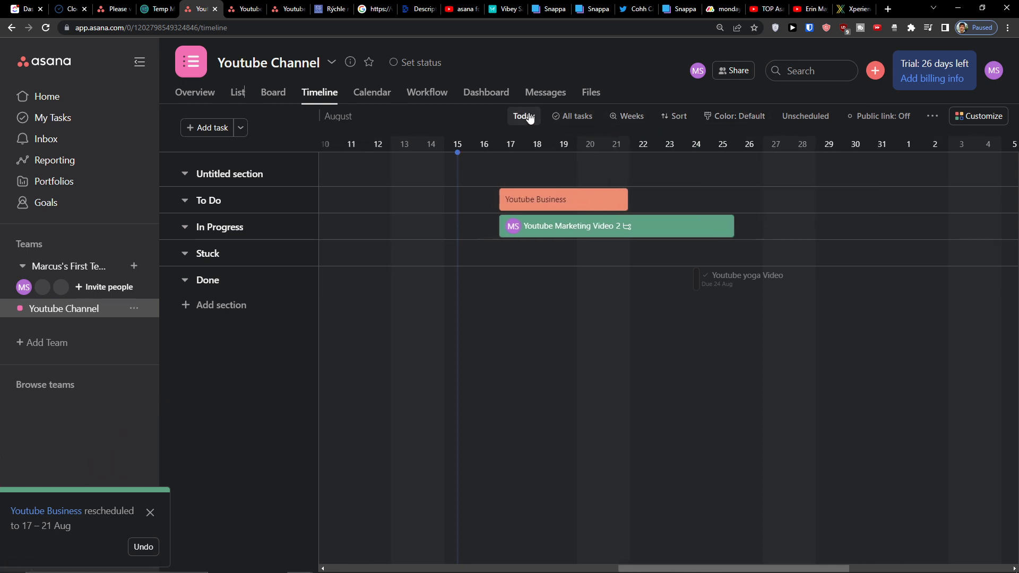
click(628, 117)
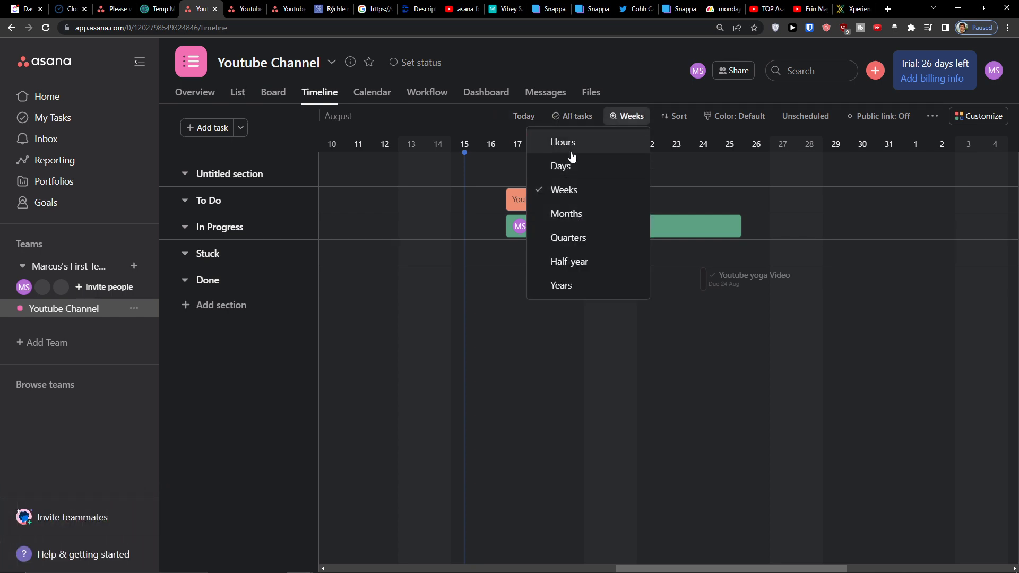
click(579, 252)
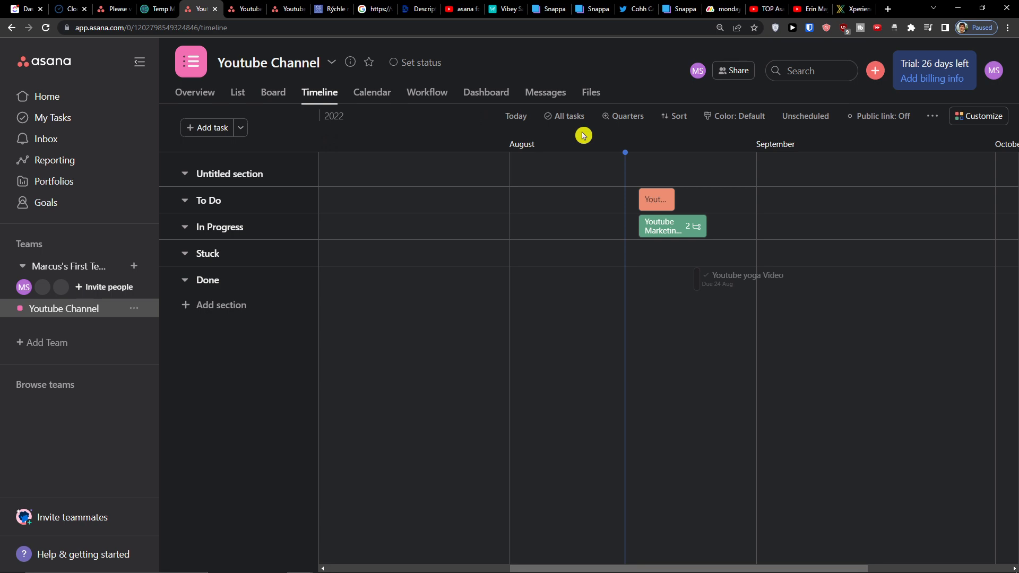
click(624, 116)
click(607, 212)
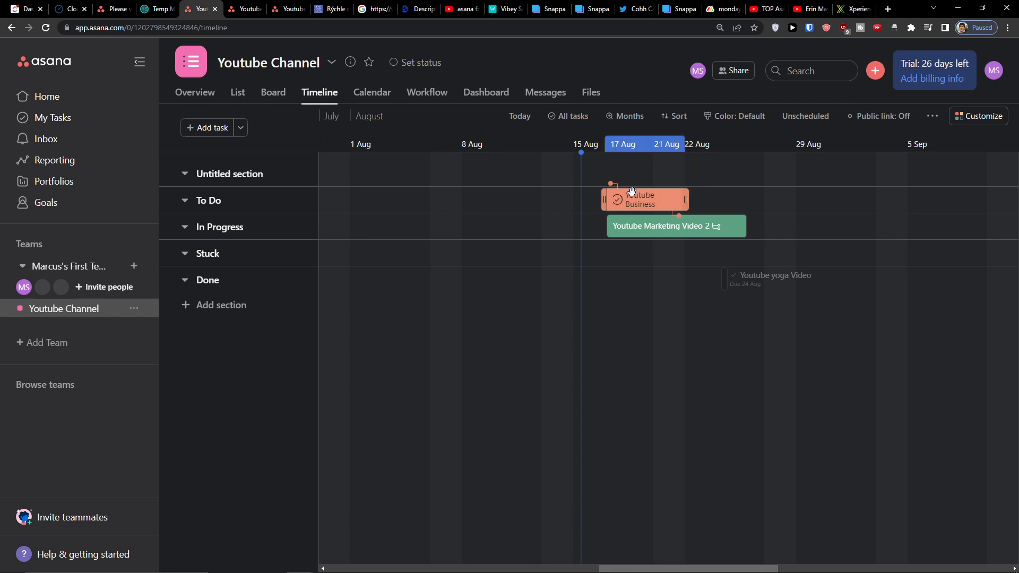
Reschedule Youtube Business to 9–13 Aug and make Youtube Marketing Video dependent on it in the timeline
drag(633, 200, 504, 198)
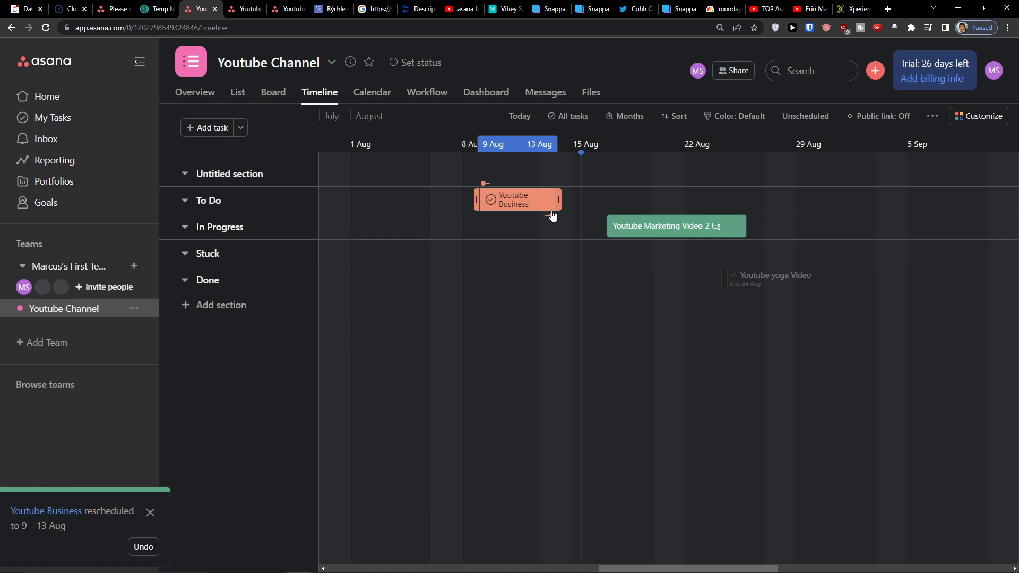
drag(551, 216, 613, 227)
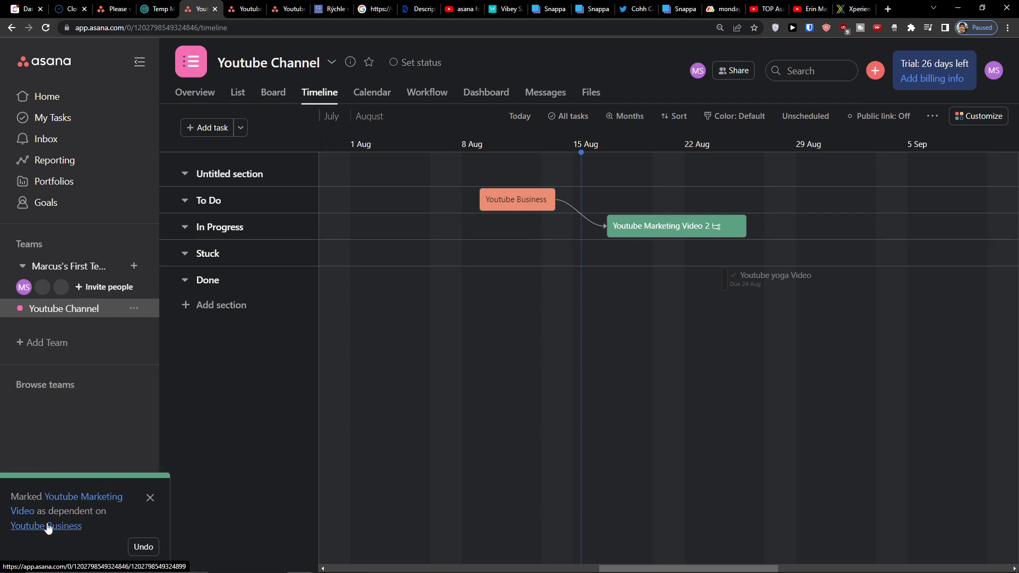
Change the dependency in the Youtube Marketing Video task details to Blocking Youtube Business
click(629, 227)
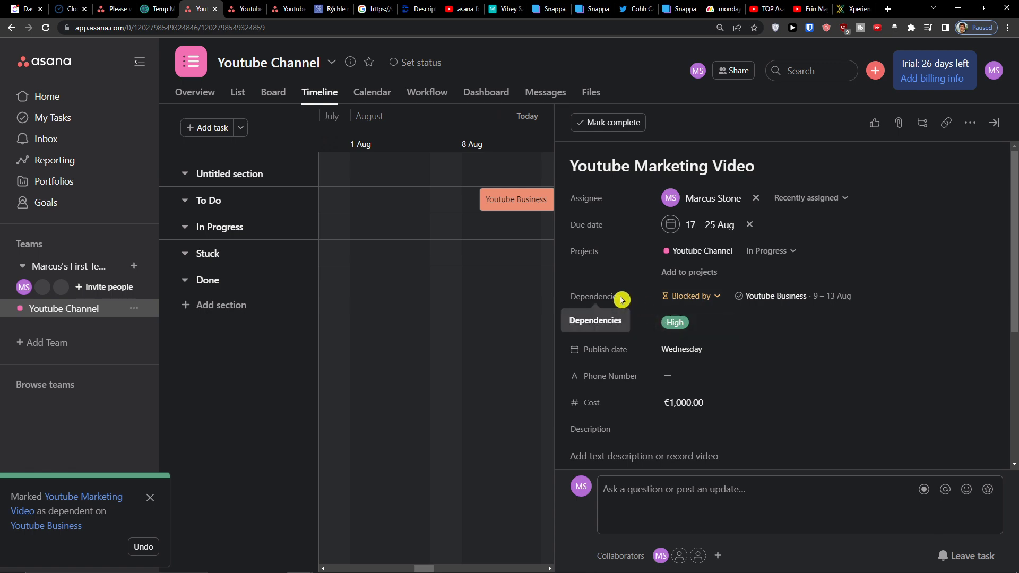
click(675, 296)
click(675, 299)
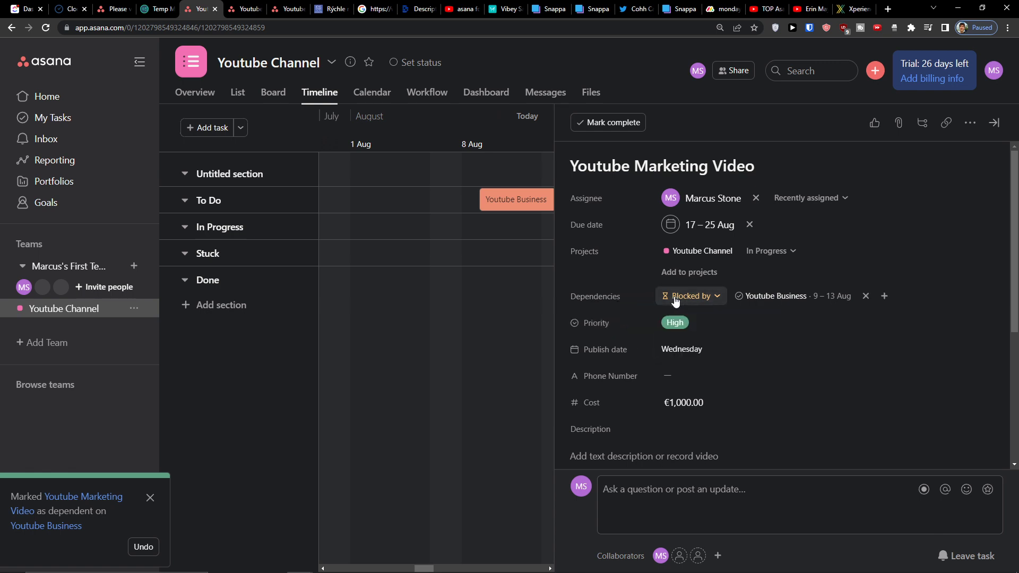
click(698, 298)
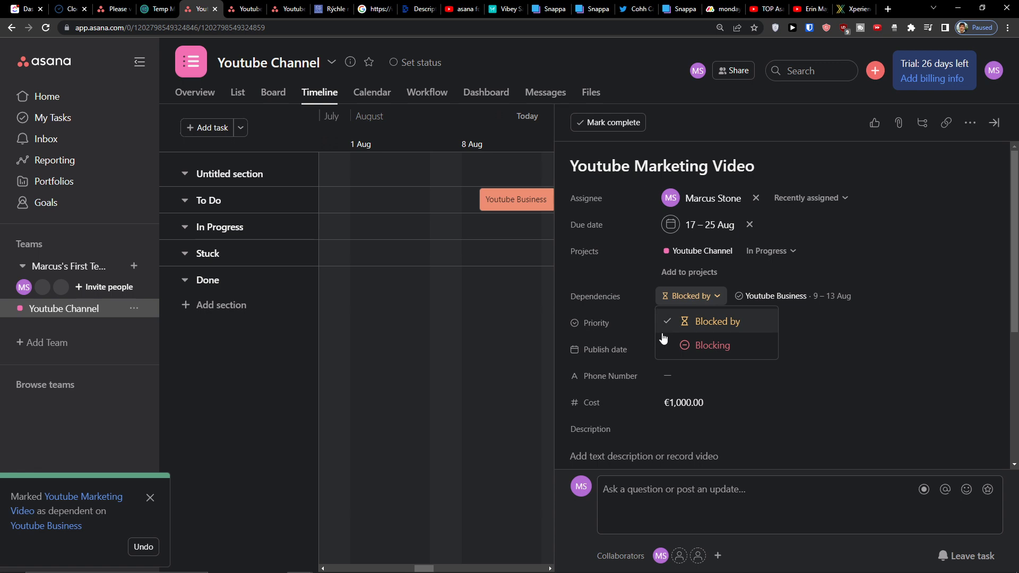
click(710, 354)
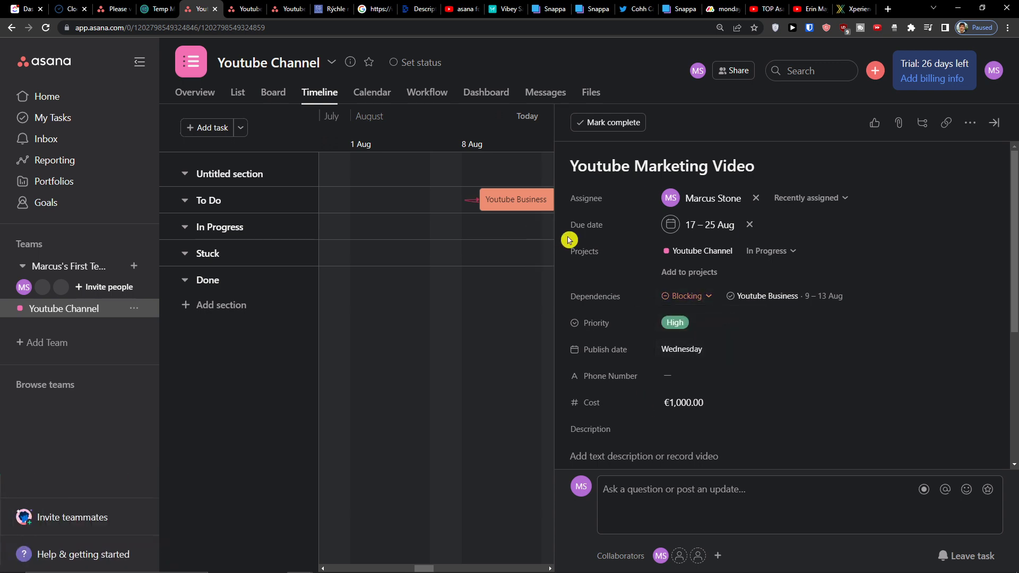
click(499, 253)
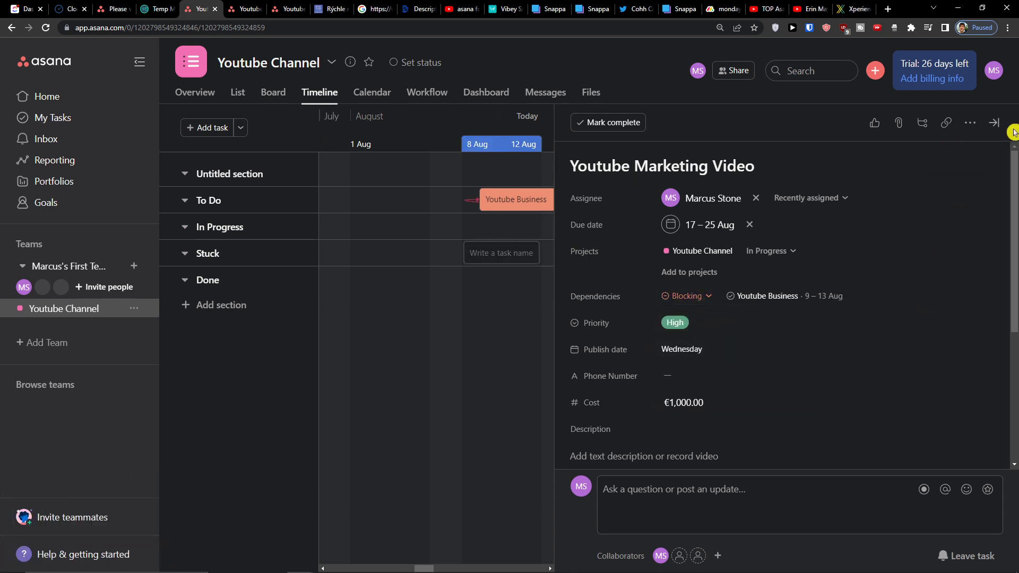
click(993, 122)
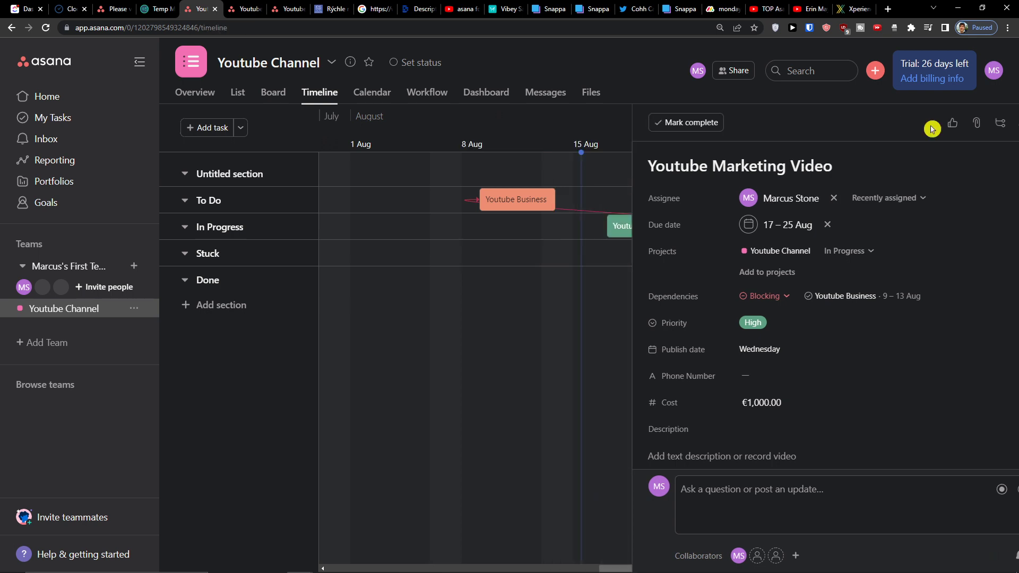
Reschedule Youtube Business to 29 Aug – 2 Sep and remove its dependency on Youtube Marketing Video
drag(518, 199, 842, 197)
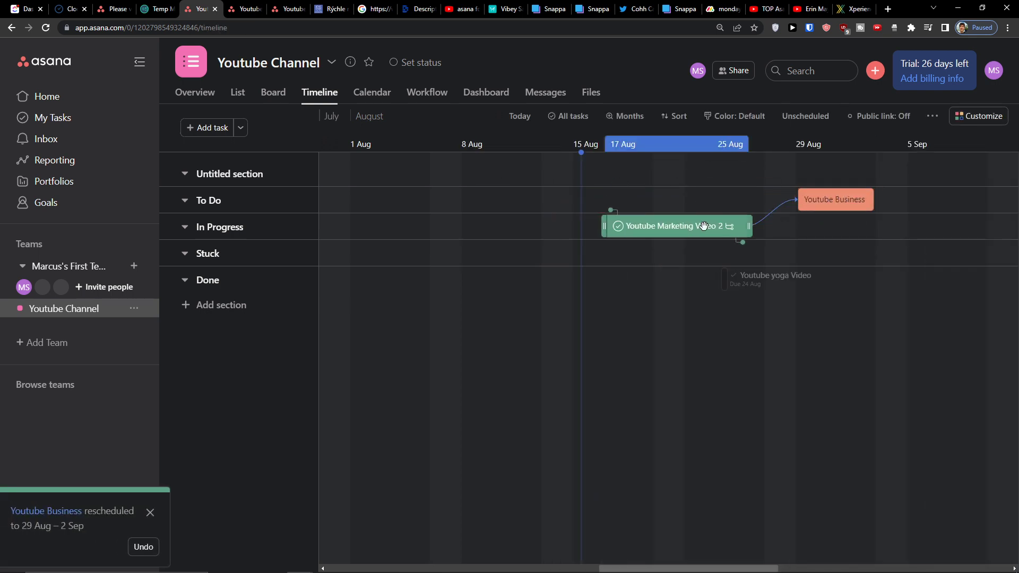
click(817, 199)
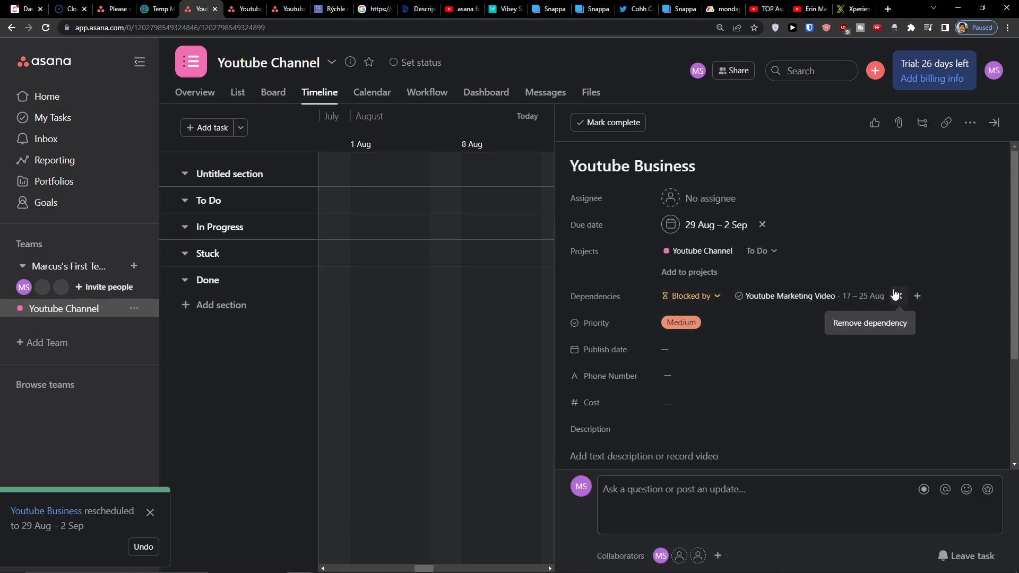
click(895, 295)
click(505, 334)
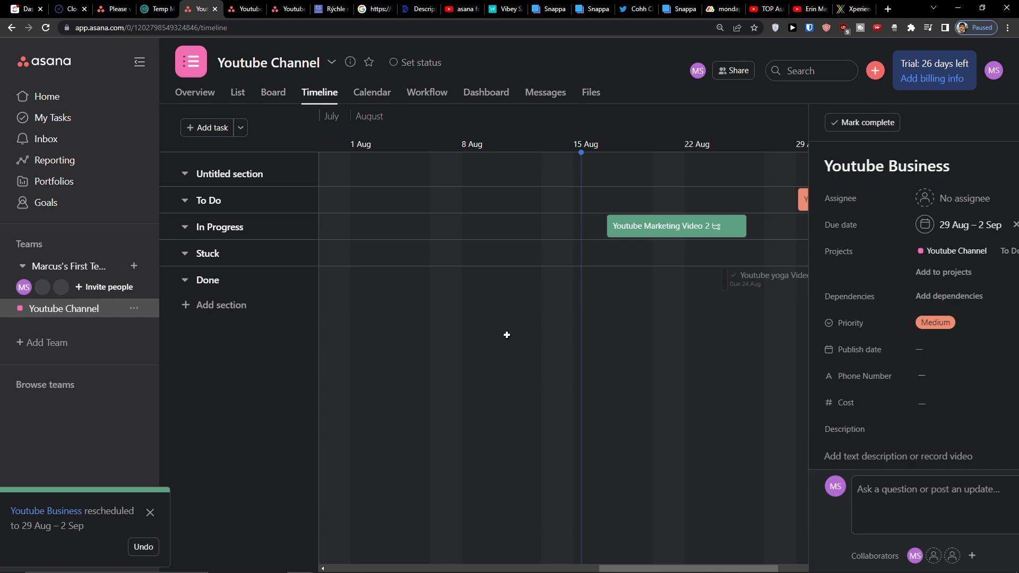
Review how the project's tasks are laid out across August and early September in calendar view
click(371, 101)
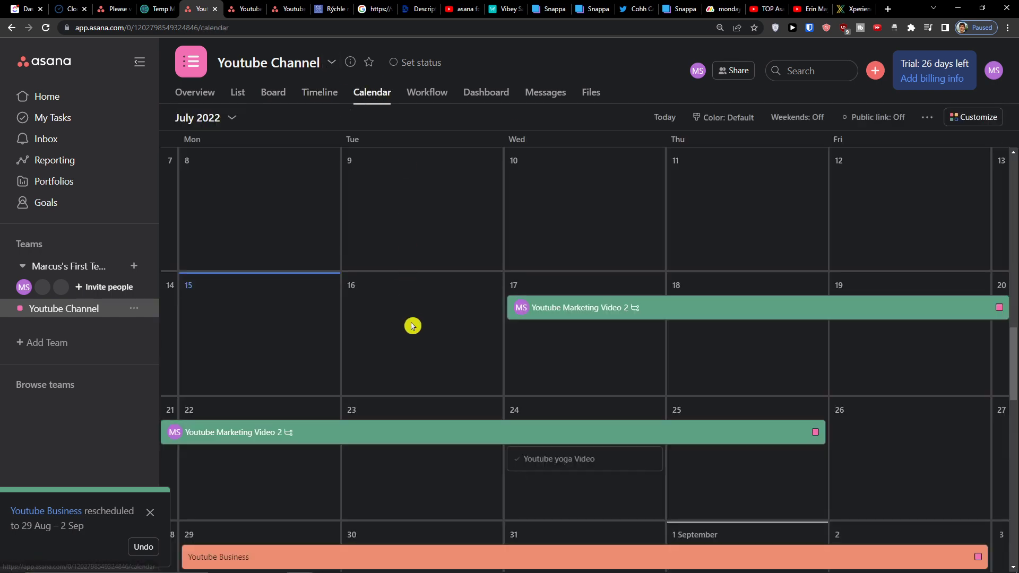
scroll(411, 330, up, 3)
scroll(410, 330, down, 5)
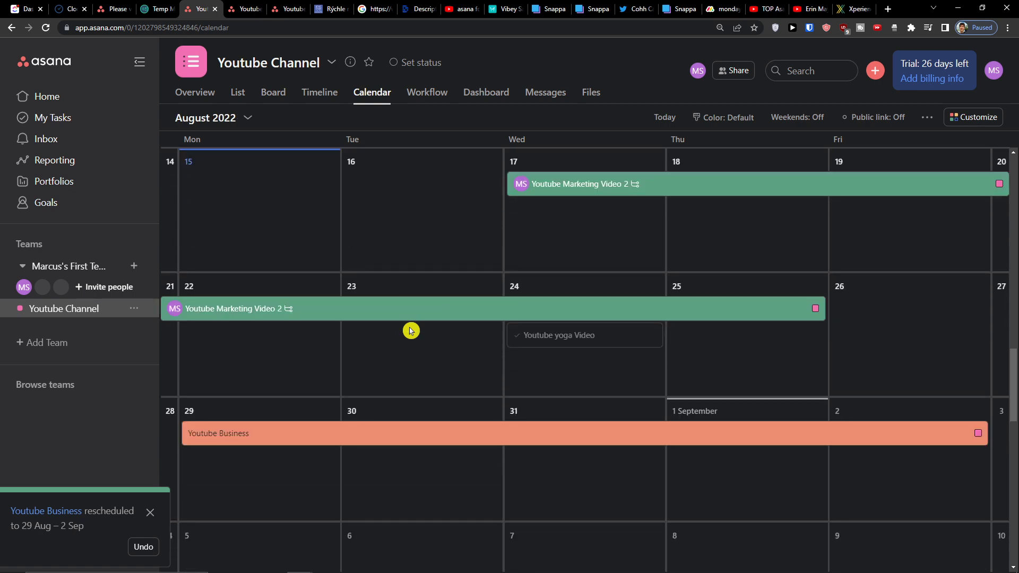
scroll(412, 330, up, 6)
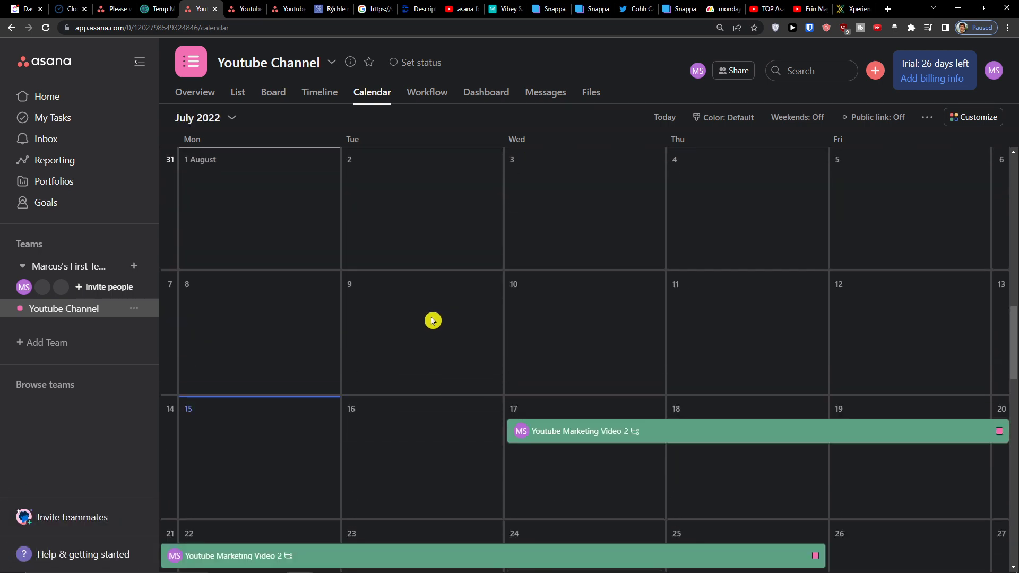
scroll(453, 313, down, 2)
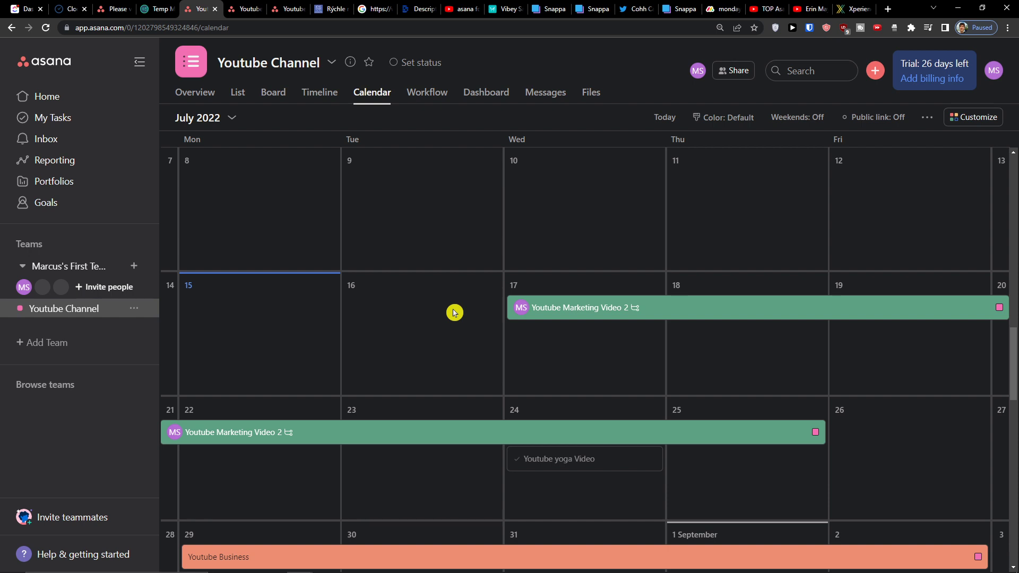
Open the project's workflow view, look at the available intake source types, and advance to the Untitled section
click(422, 103)
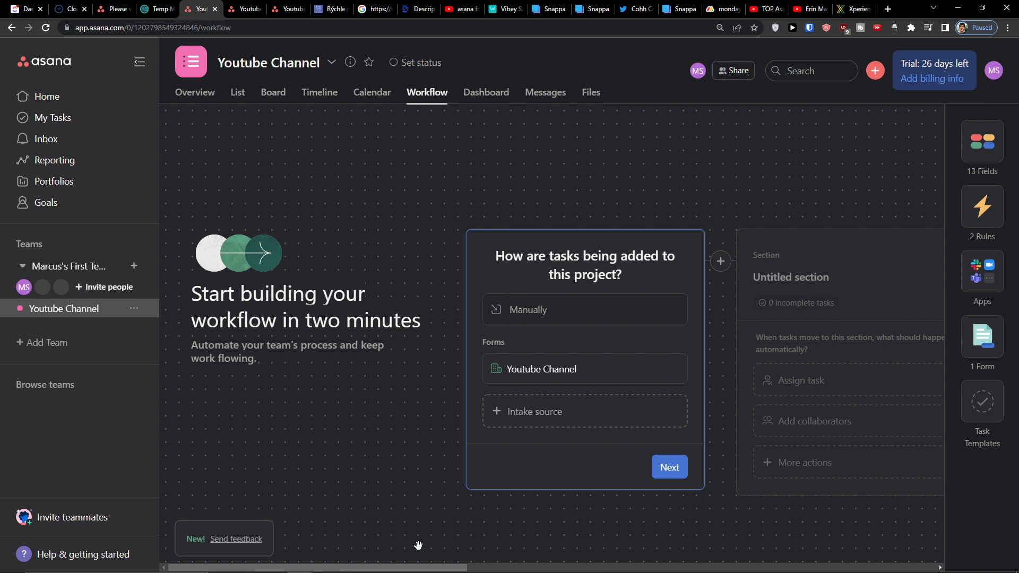
drag(414, 563, 526, 559)
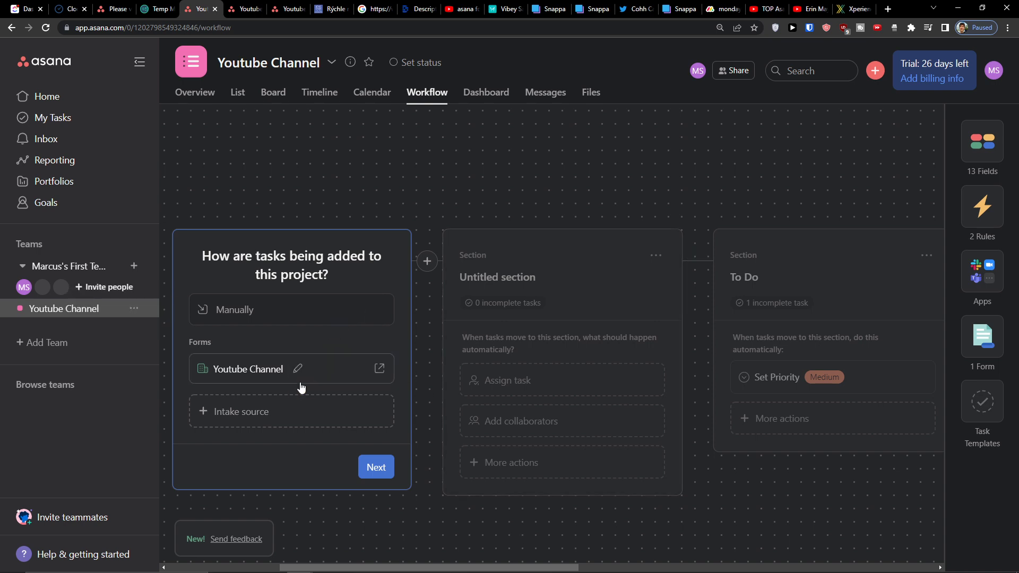
click(298, 427)
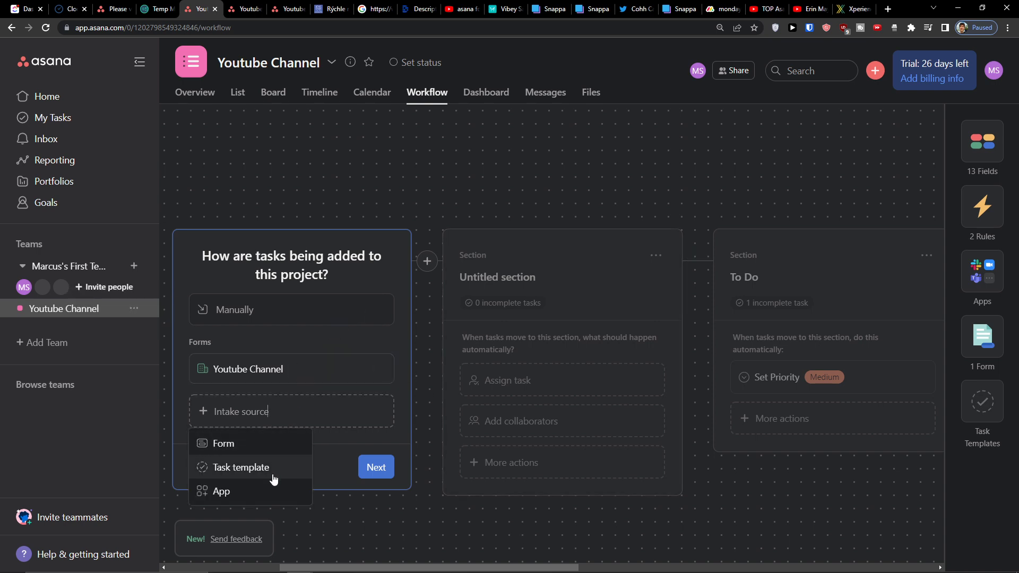
click(326, 461)
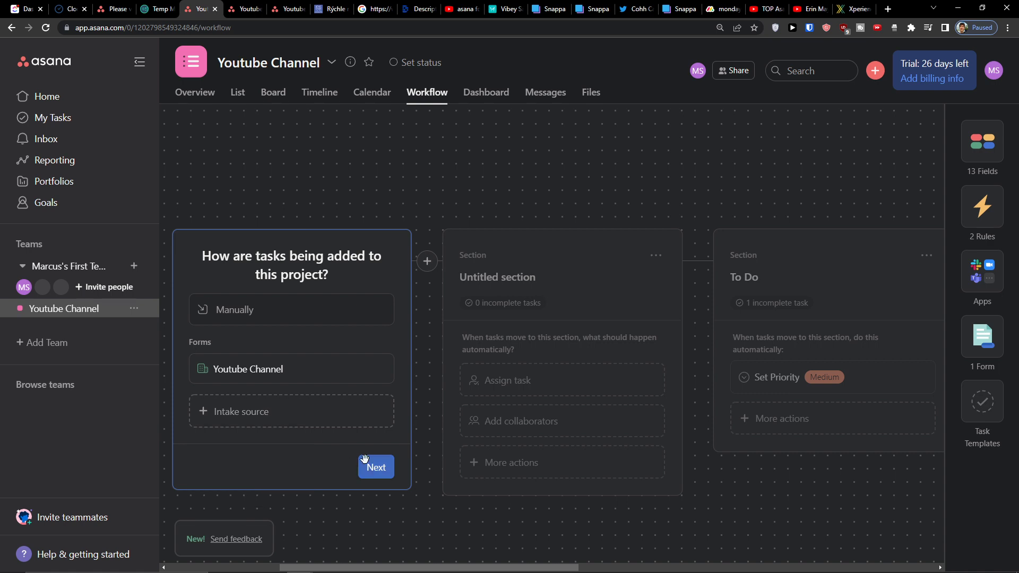
click(364, 458)
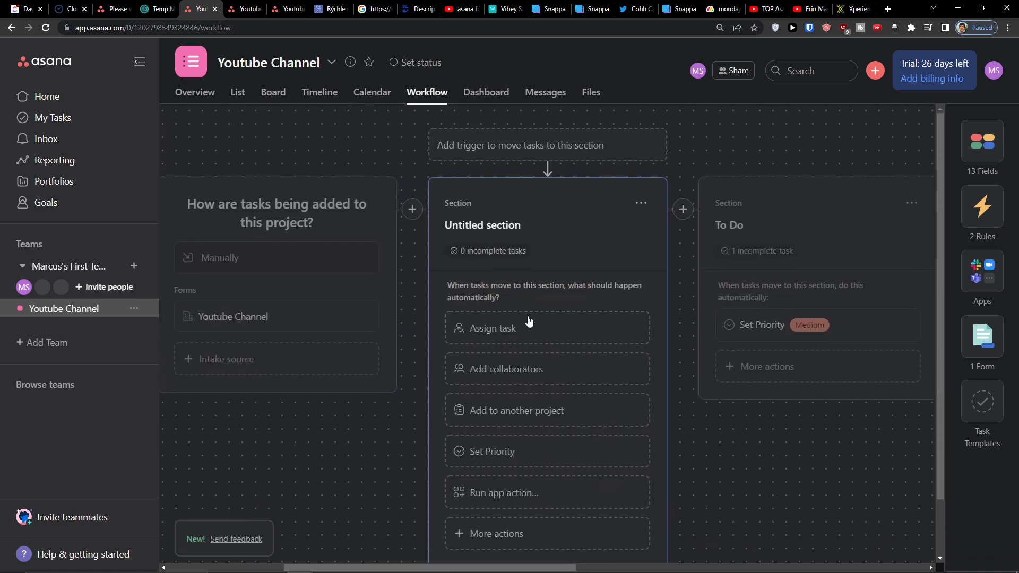
Create a rule that assigns tasks moved to the Untitled section to the first suggested team member
click(530, 266)
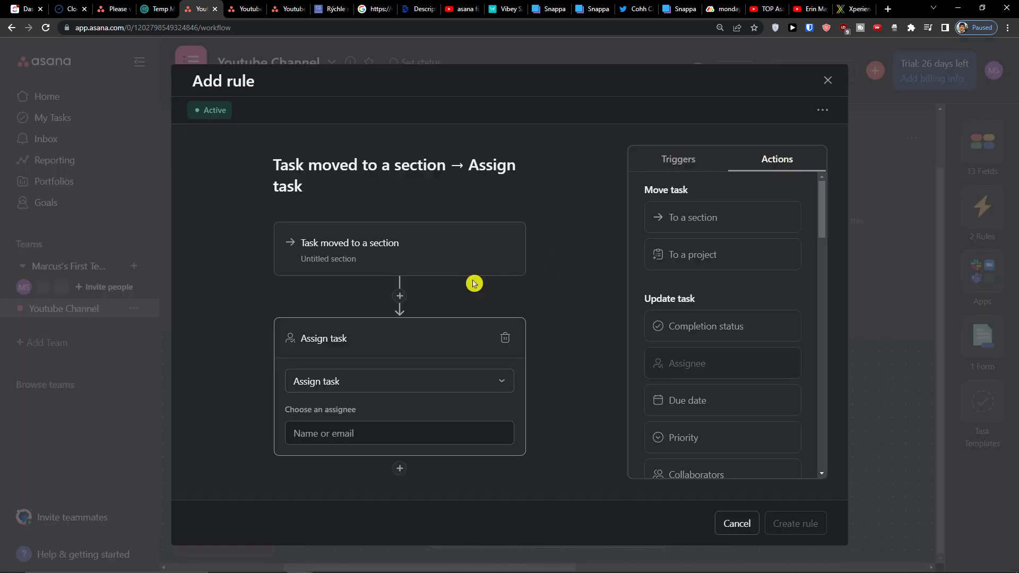
click(403, 435)
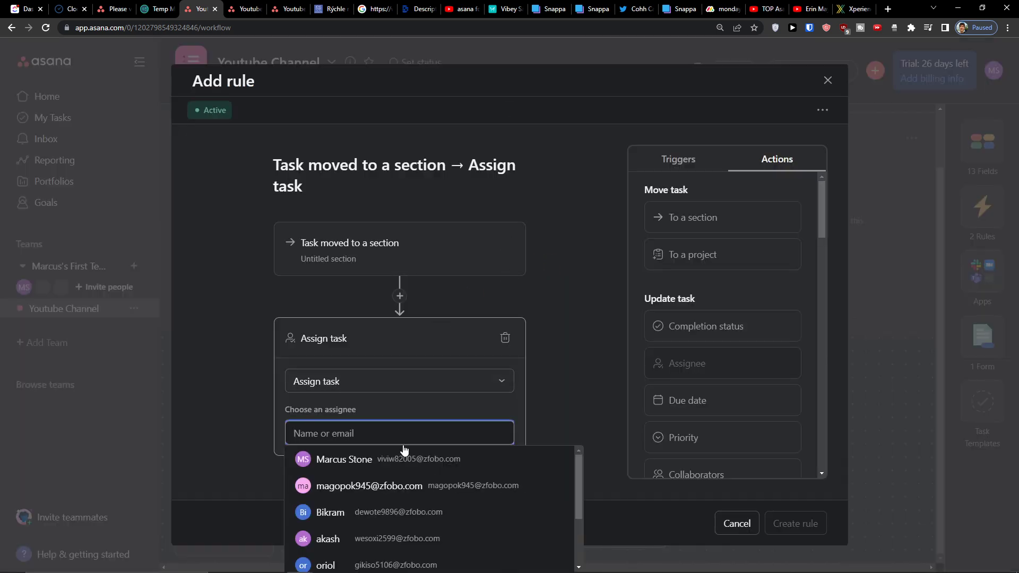
click(403, 458)
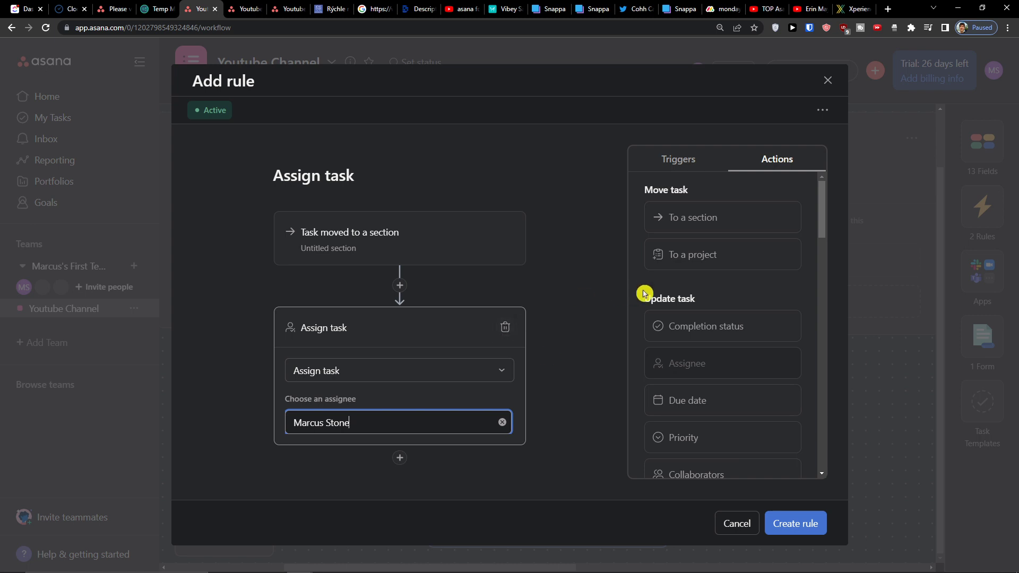
scroll(664, 322, down, 7)
scroll(667, 339, up, 7)
scroll(664, 334, down, 5)
scroll(662, 332, up, 5)
scroll(678, 322, down, 12)
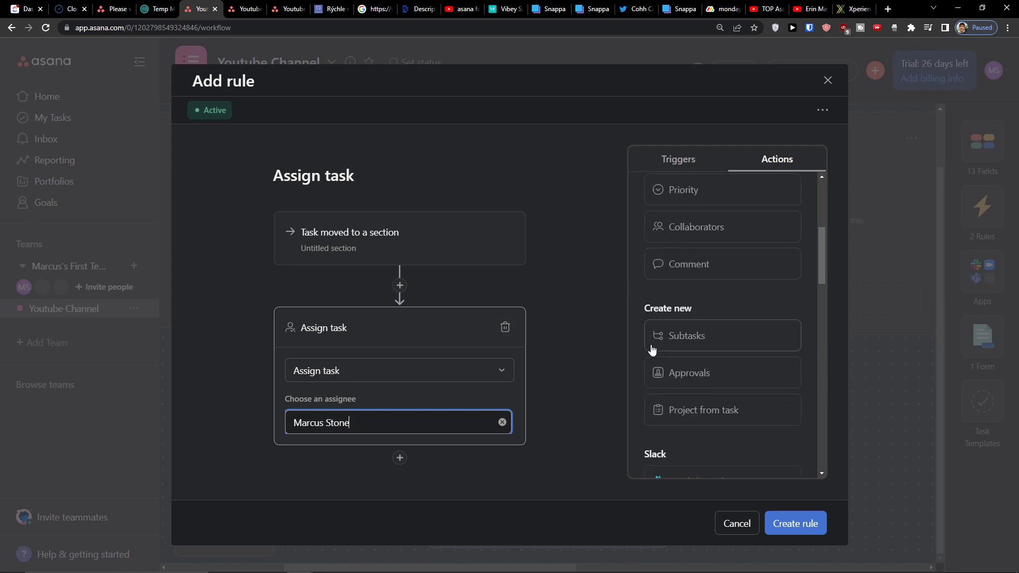
scroll(683, 342, down, 2)
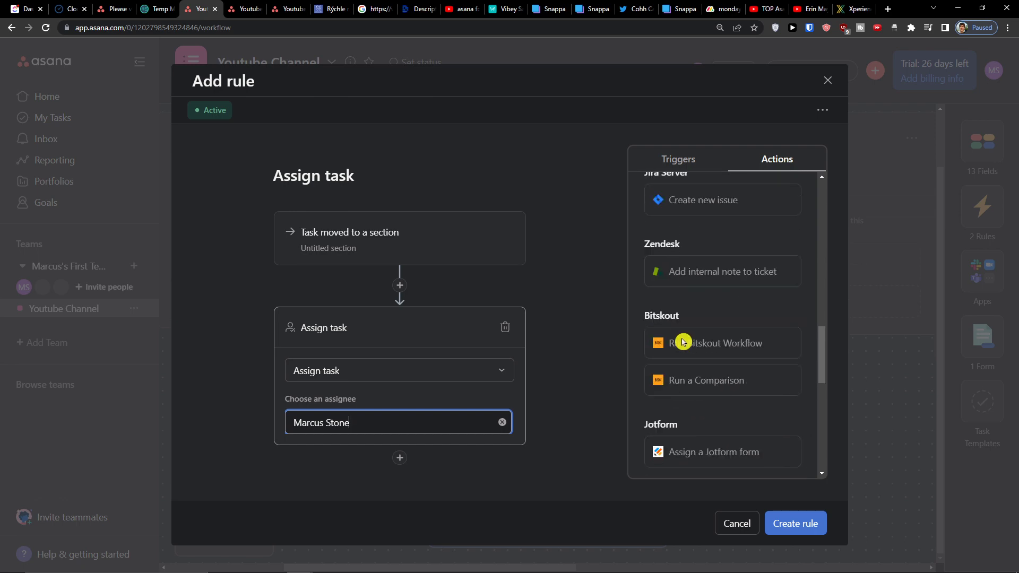
scroll(810, 336, up, 15)
click(802, 524)
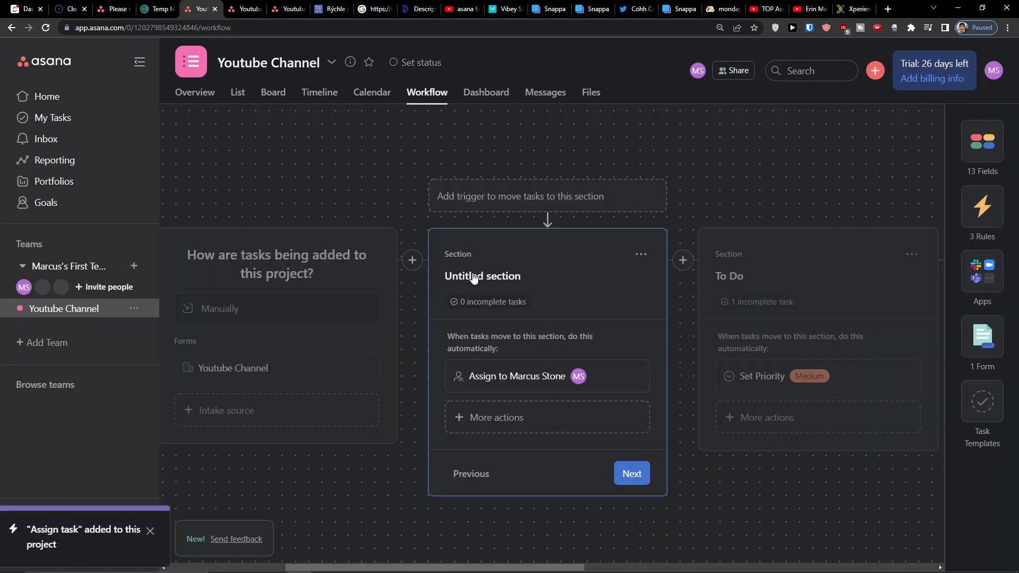
Step through the To Do, In Progress, Stuck and Done sections without adding actions and finish the workflow setup
click(632, 471)
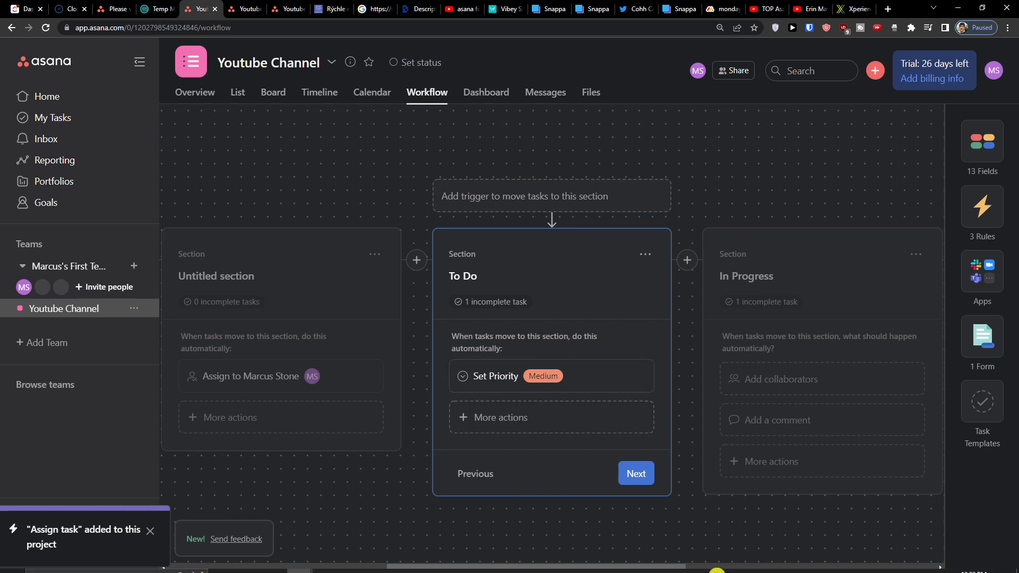
click(635, 473)
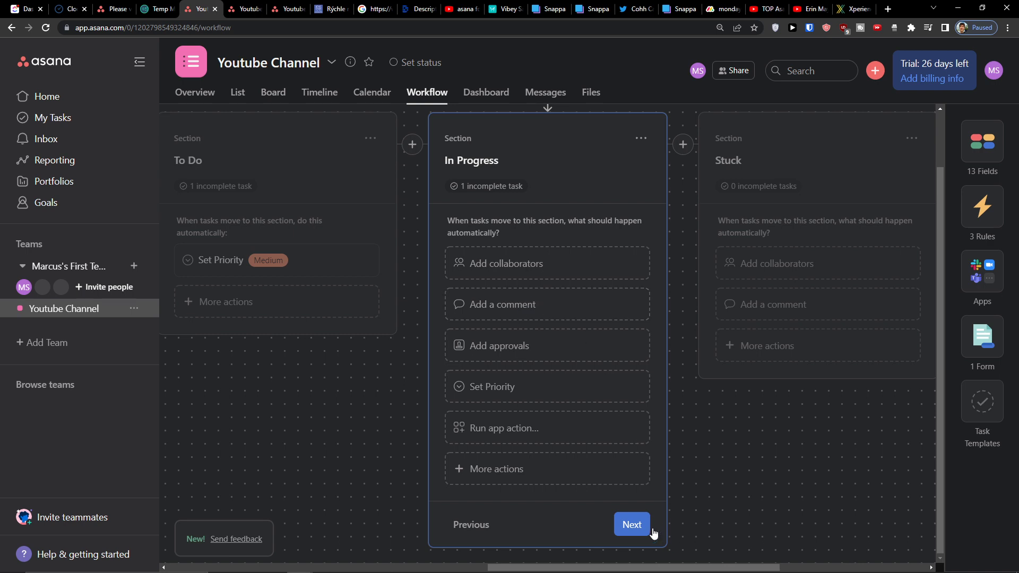
click(633, 525)
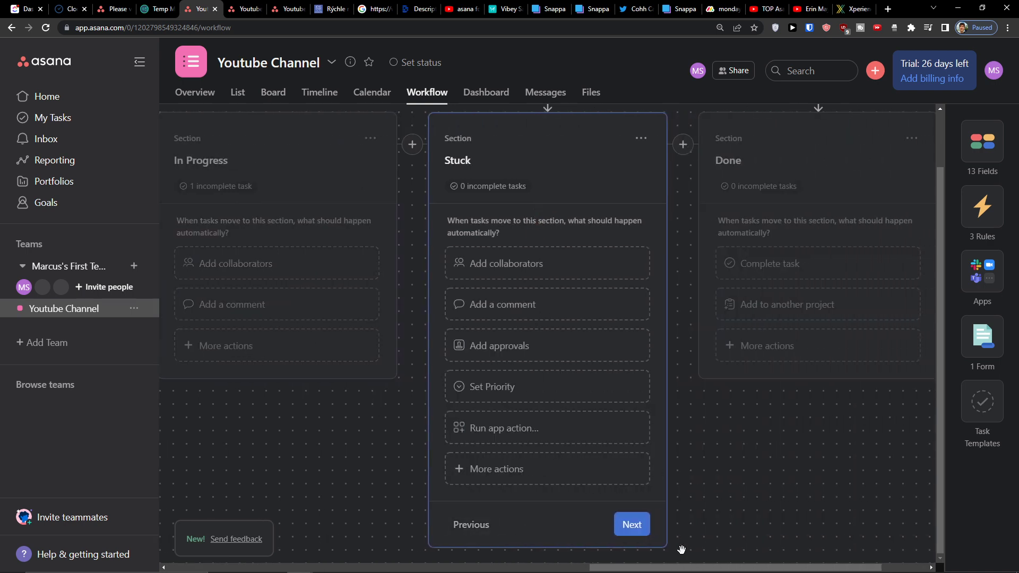
click(633, 526)
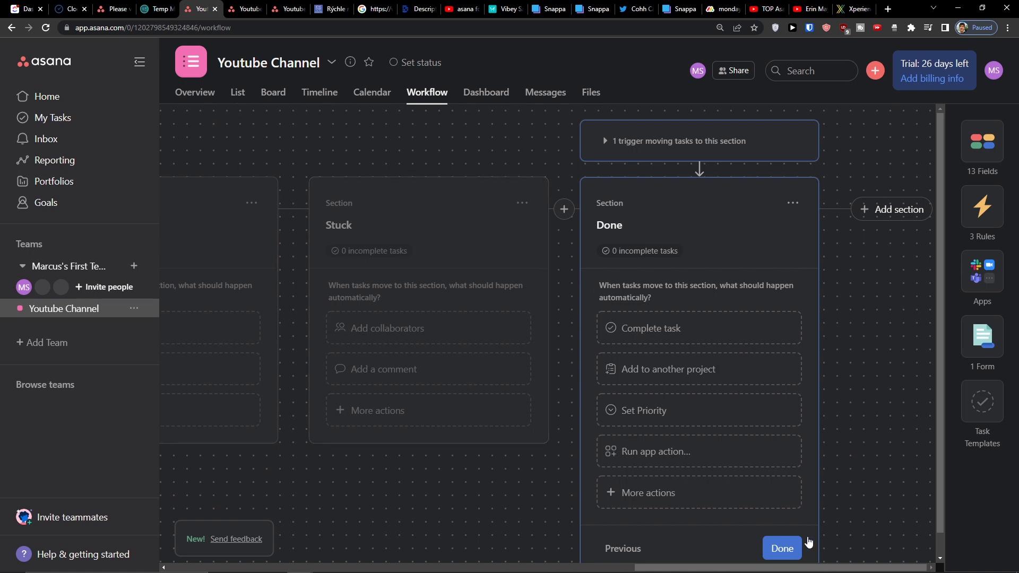
scroll(764, 510, down, 1)
click(781, 525)
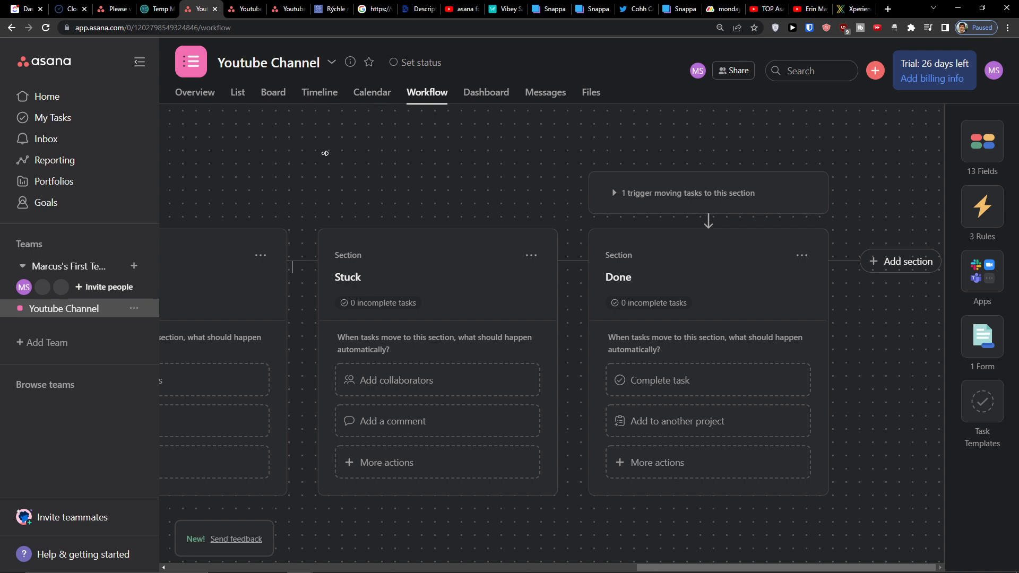
Compare the sections in the workflow view with those in the project's list view
scroll(325, 153, left, 10)
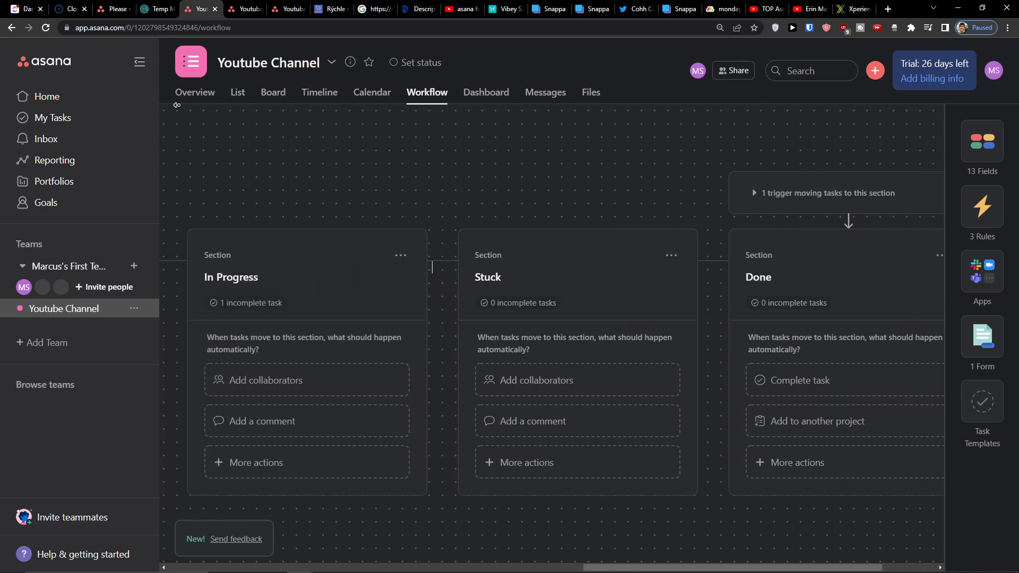
click(234, 93)
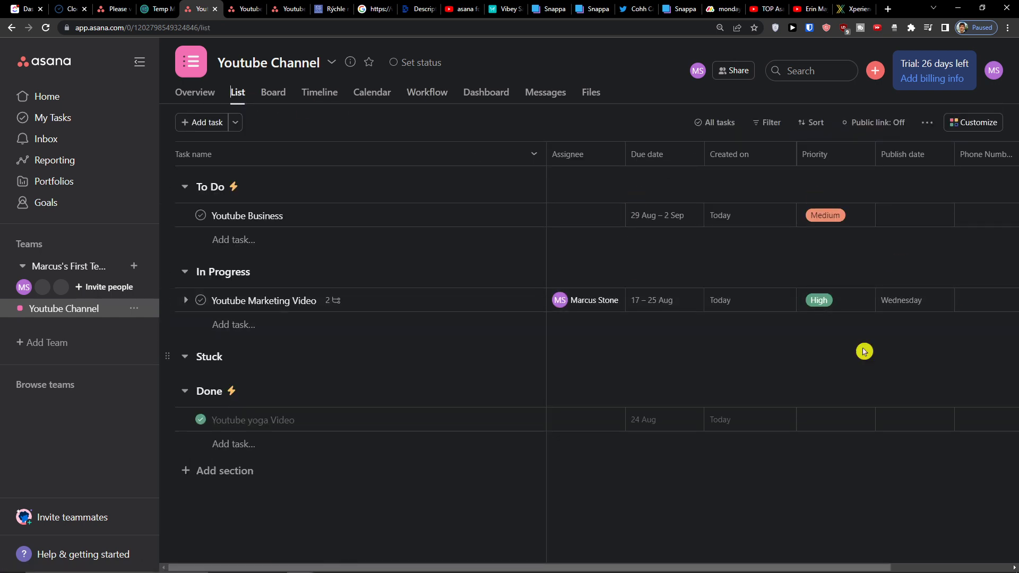
click(427, 91)
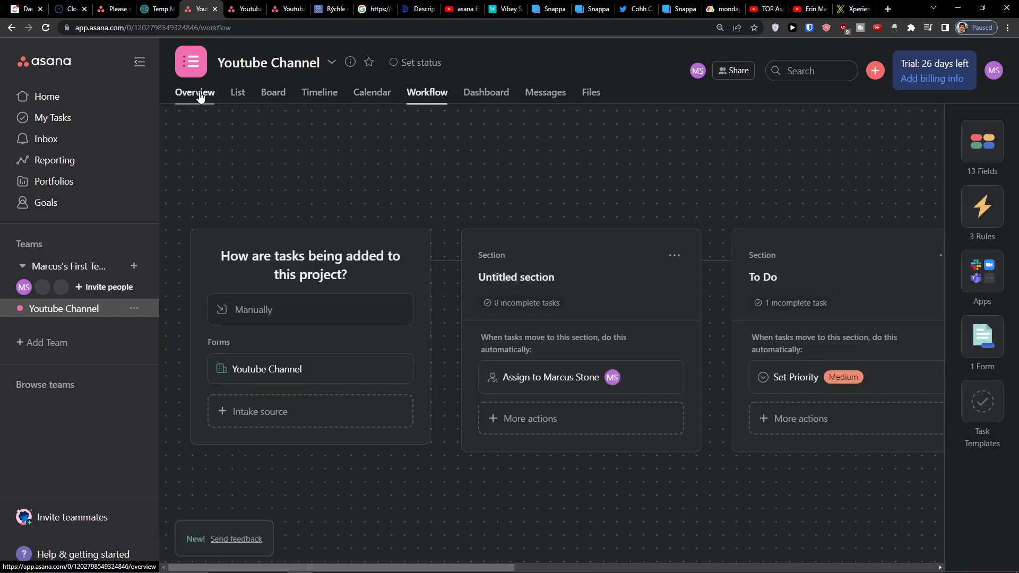
click(234, 93)
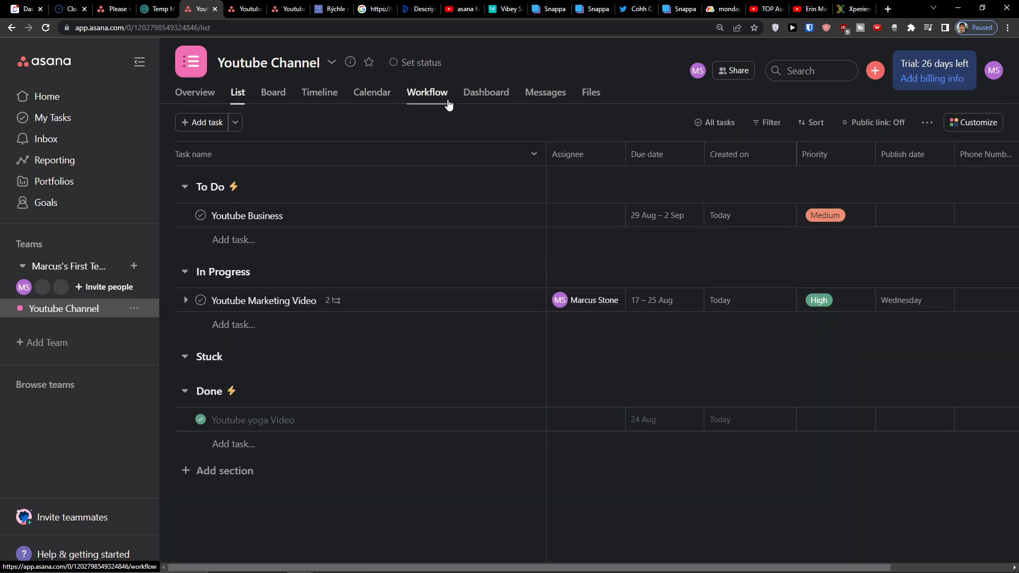
Open the project dashboard, look over its charts, and move the Overdue tasks chart to the row below
click(482, 98)
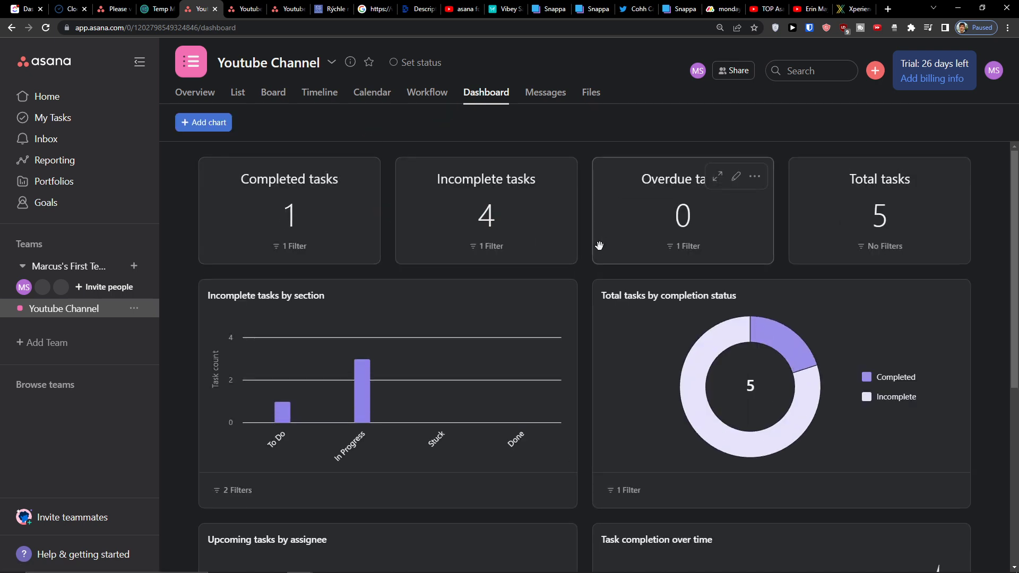
scroll(598, 245, down, 6)
scroll(600, 249, up, 6)
drag(613, 245, 573, 448)
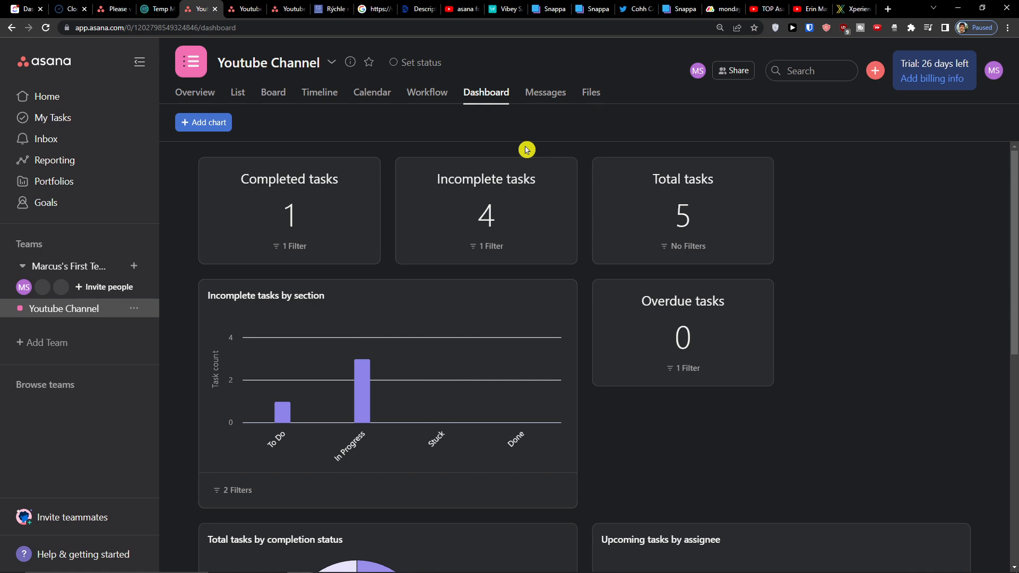
Set up a new dashboard chart in Number style with the Cost custom field as its value
click(198, 124)
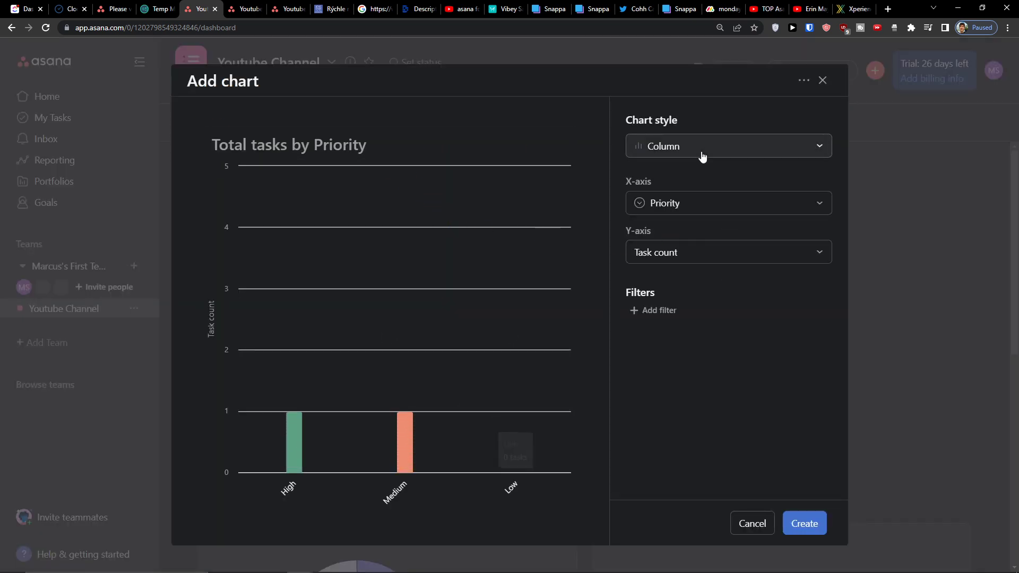
click(702, 156)
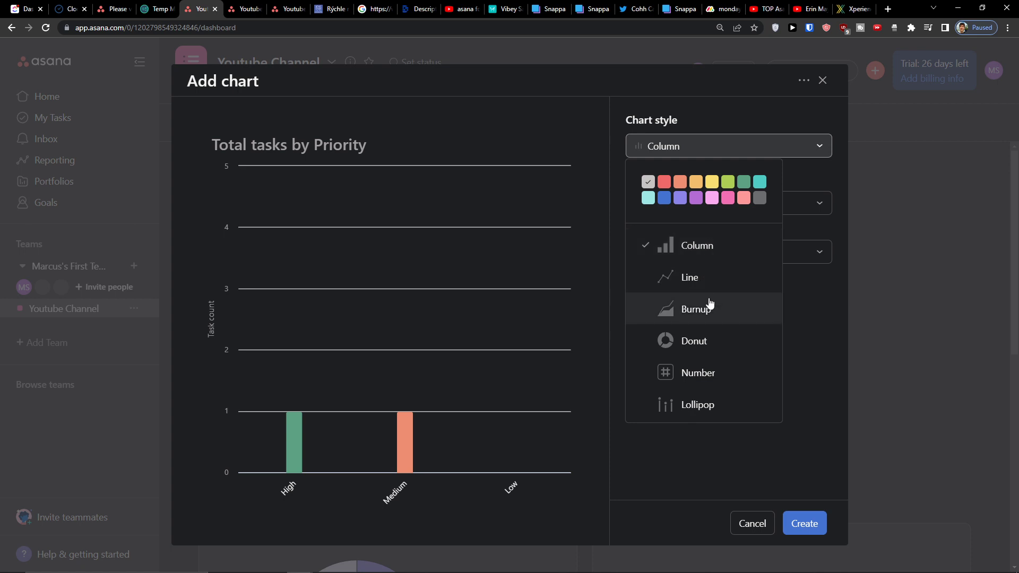
click(704, 370)
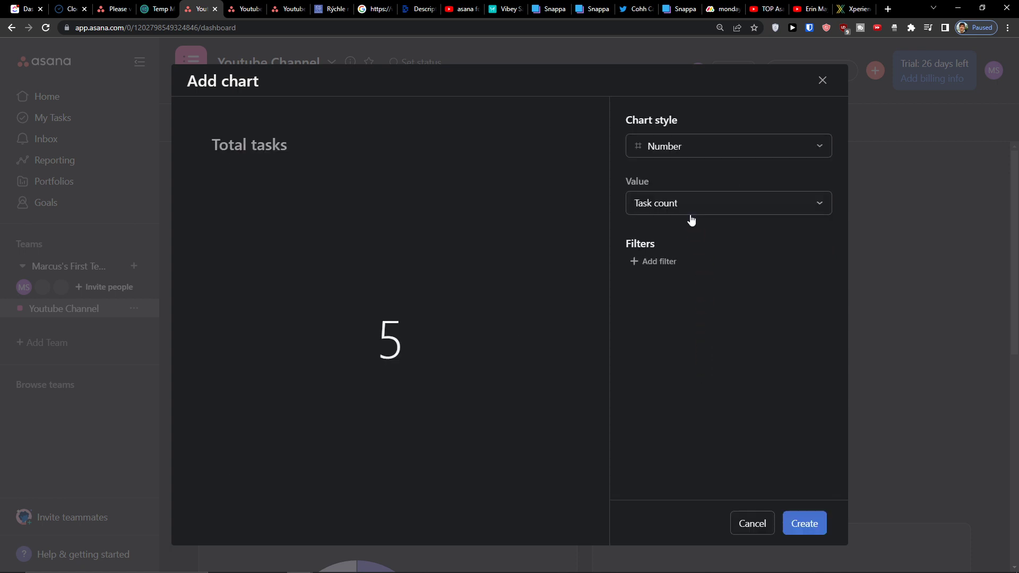
click(691, 218)
mouse_move(677, 279)
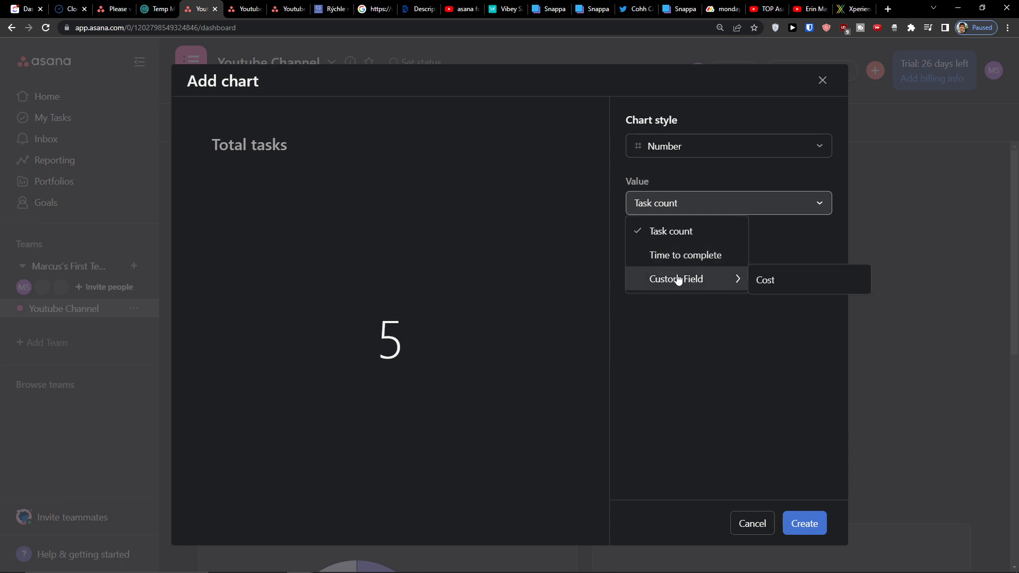
click(773, 282)
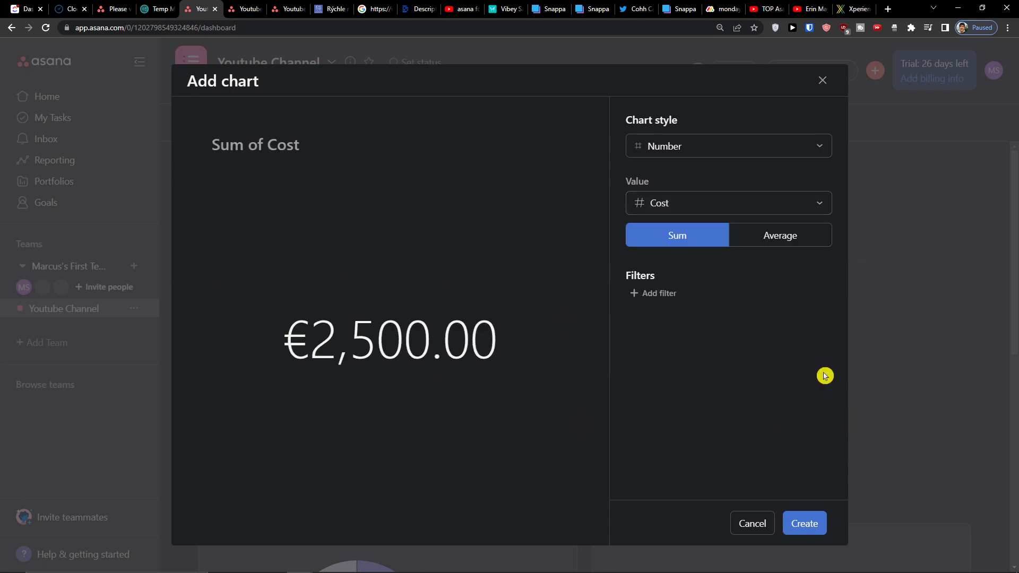
Try an assignee filter that includes one team member on the Cost chart, then remove the filter
click(660, 301)
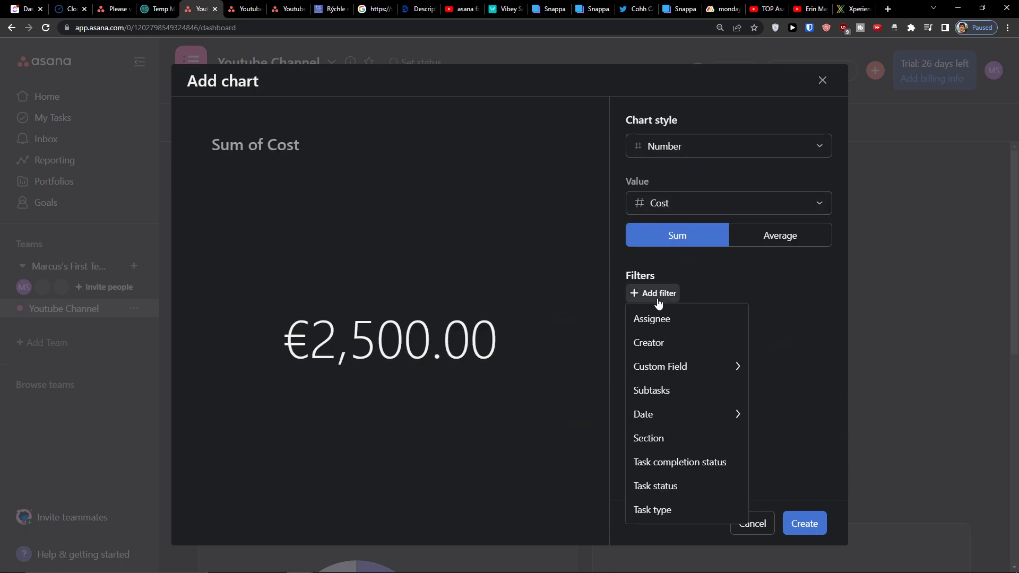
click(671, 320)
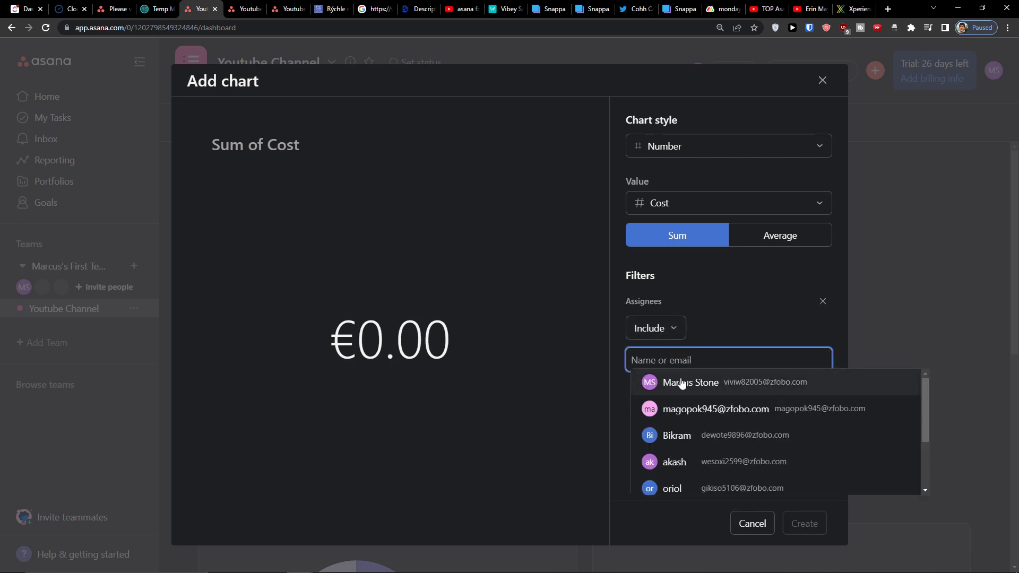
click(679, 382)
click(666, 328)
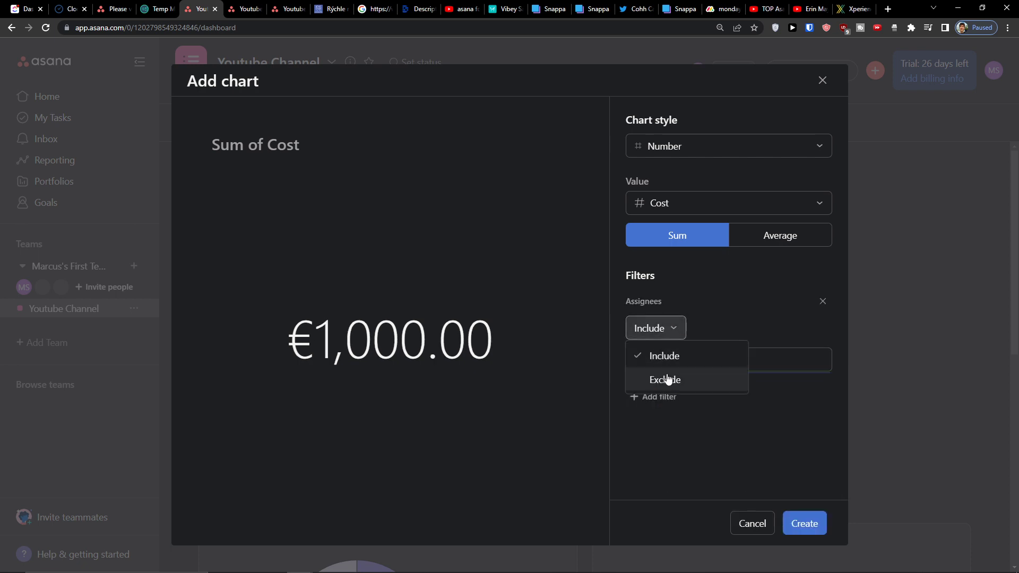
click(822, 301)
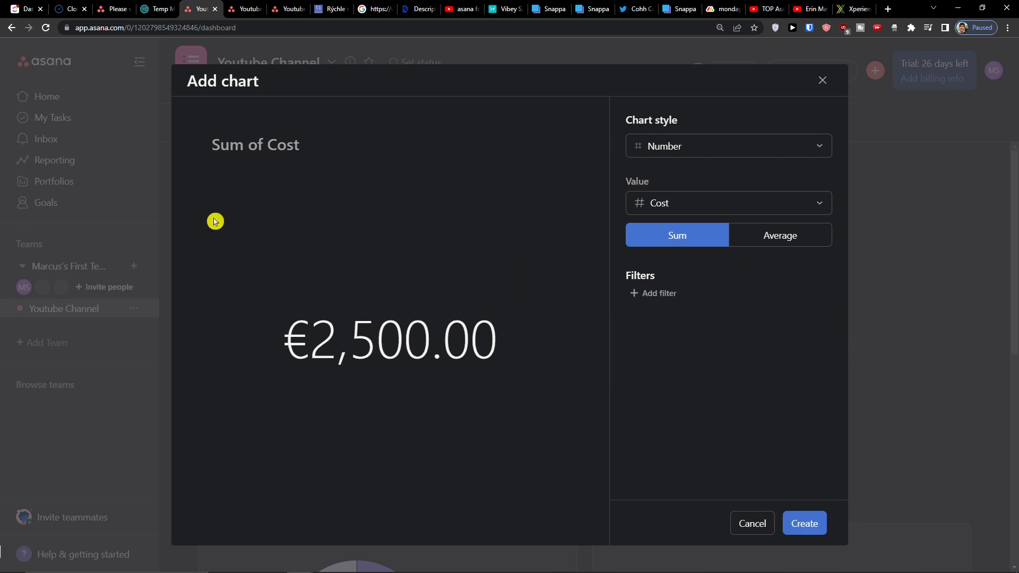
Create the Sum of Cost chart and rearrange the dashboard, placing it below Completed tasks and Overdue tasks beside Total tasks
click(711, 139)
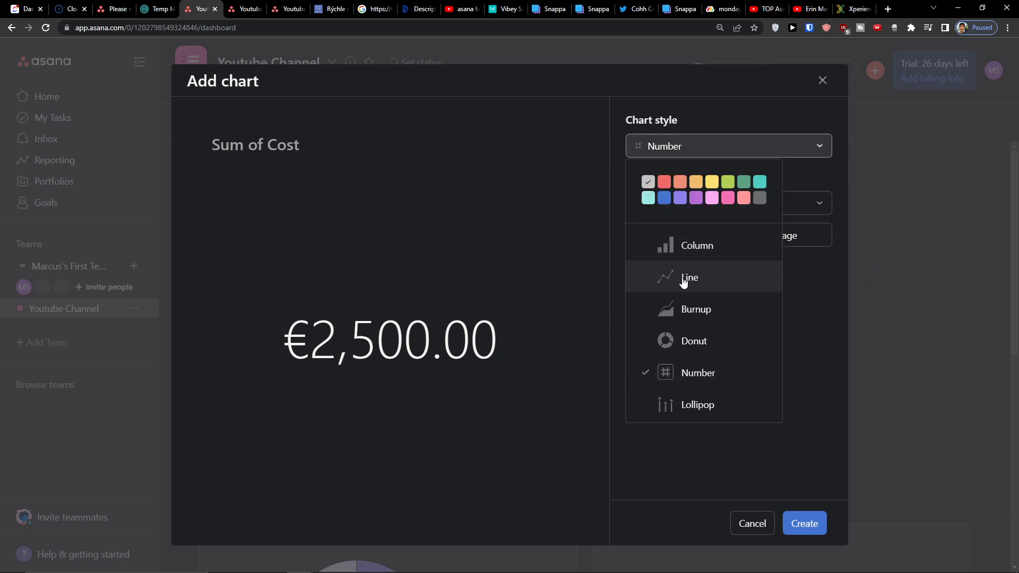
click(795, 530)
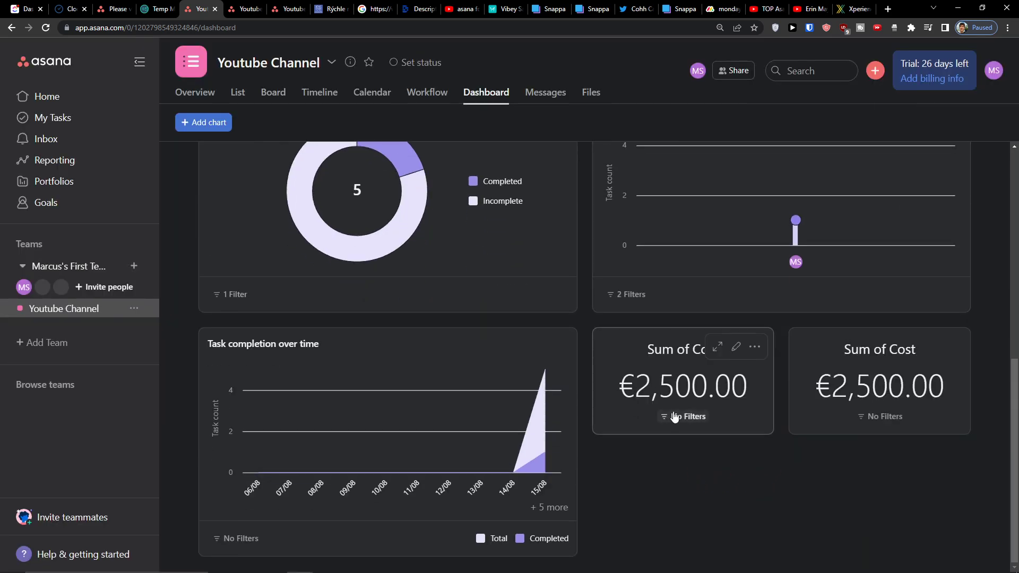
drag(687, 390, 861, 239)
drag(690, 357, 607, 263)
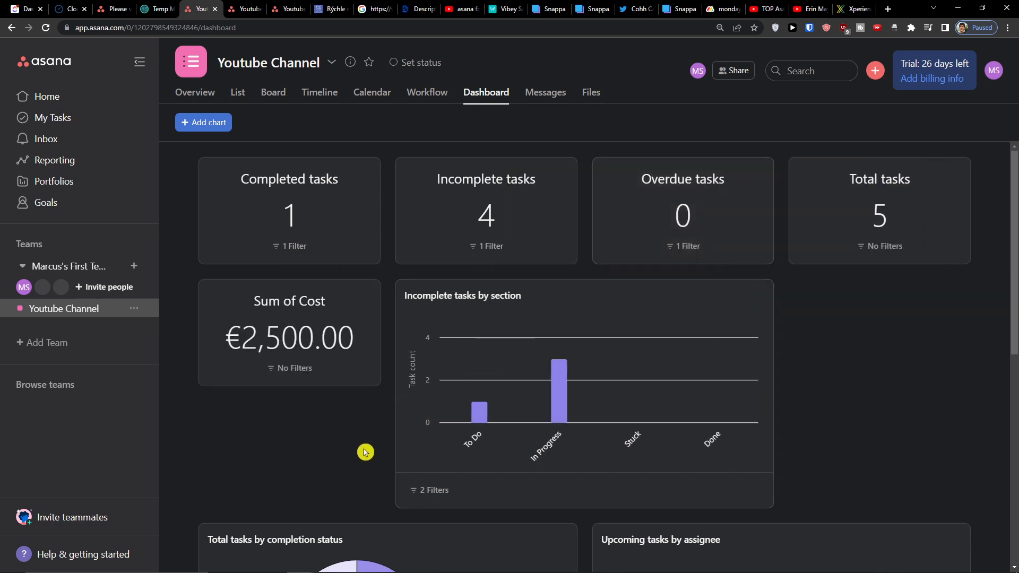
click(530, 99)
click(490, 101)
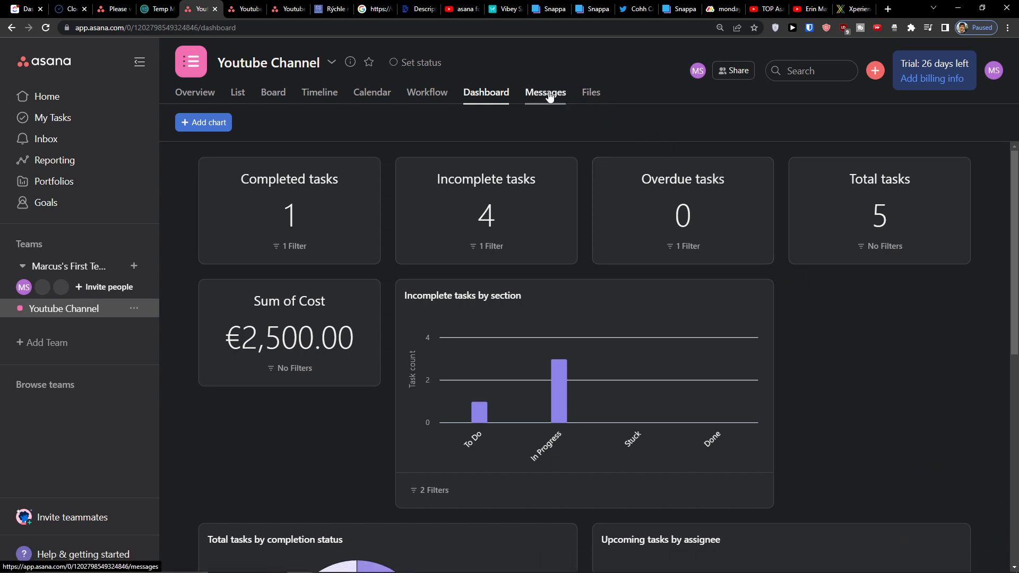
Look at the project's files view and briefly open an On track status update before returning to the project
click(585, 101)
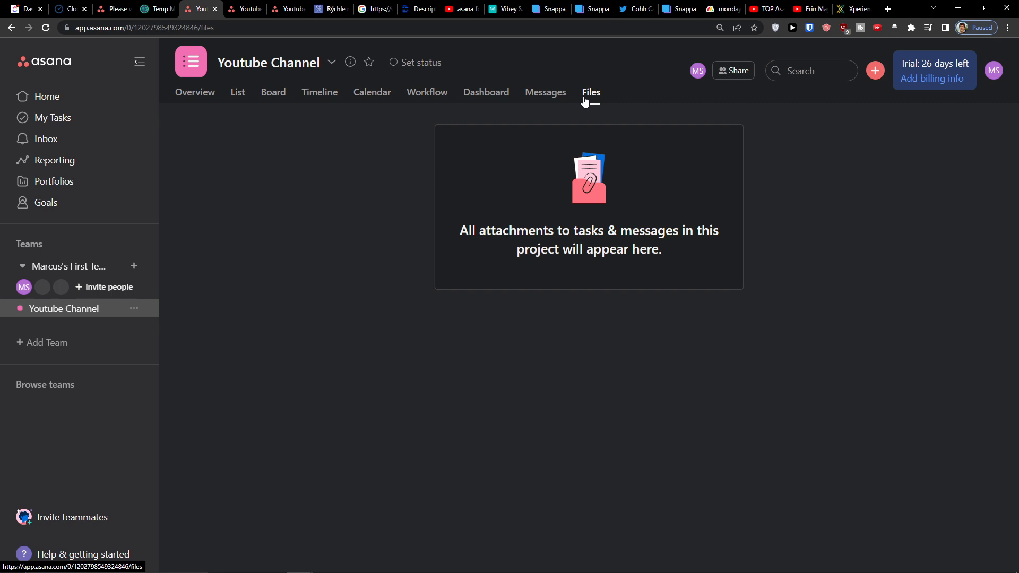
click(396, 62)
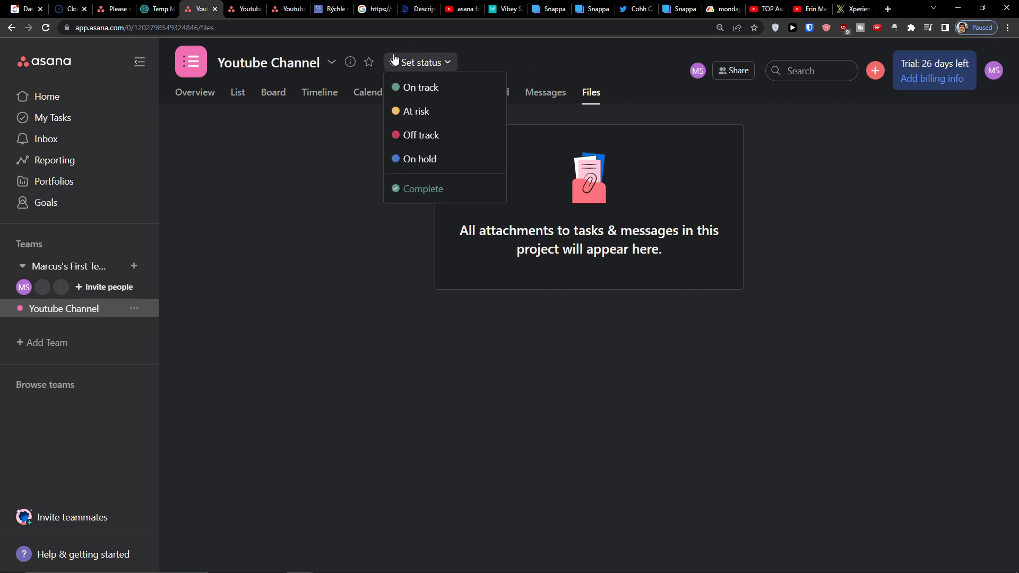
click(406, 85)
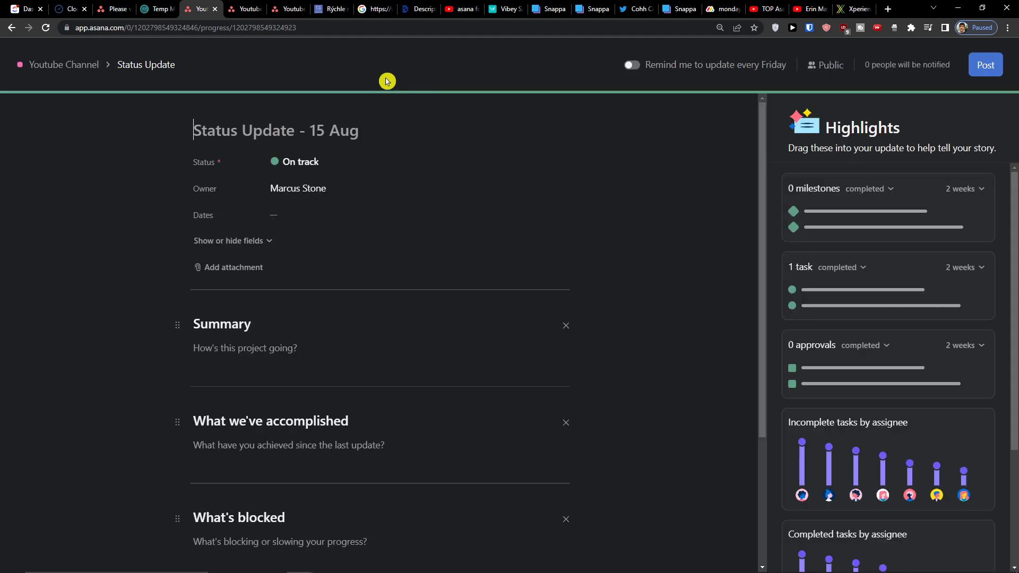
click(11, 29)
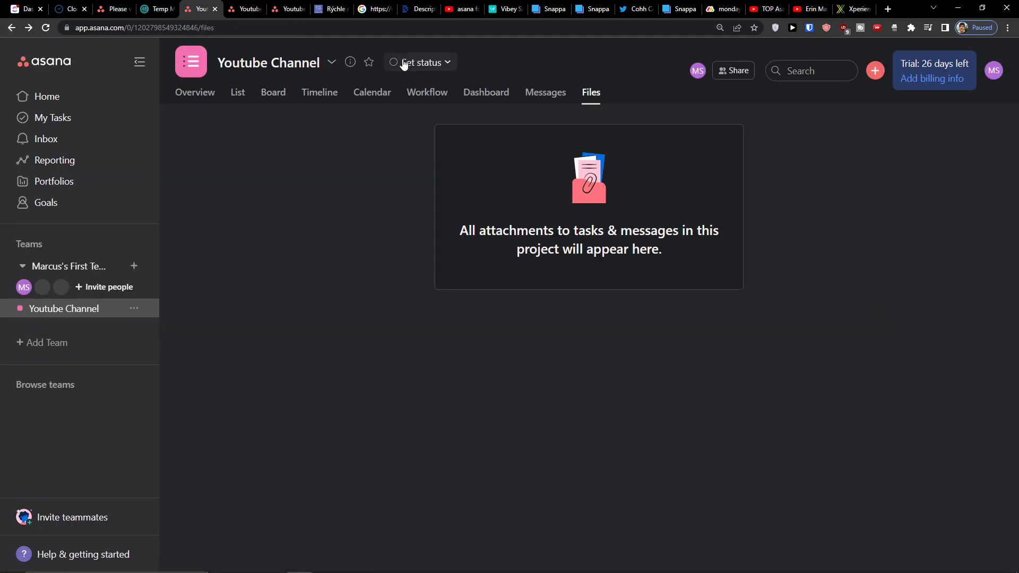
Reopen an On track status update, review its fields and sections from Summary to Next steps, and return without posting
click(408, 62)
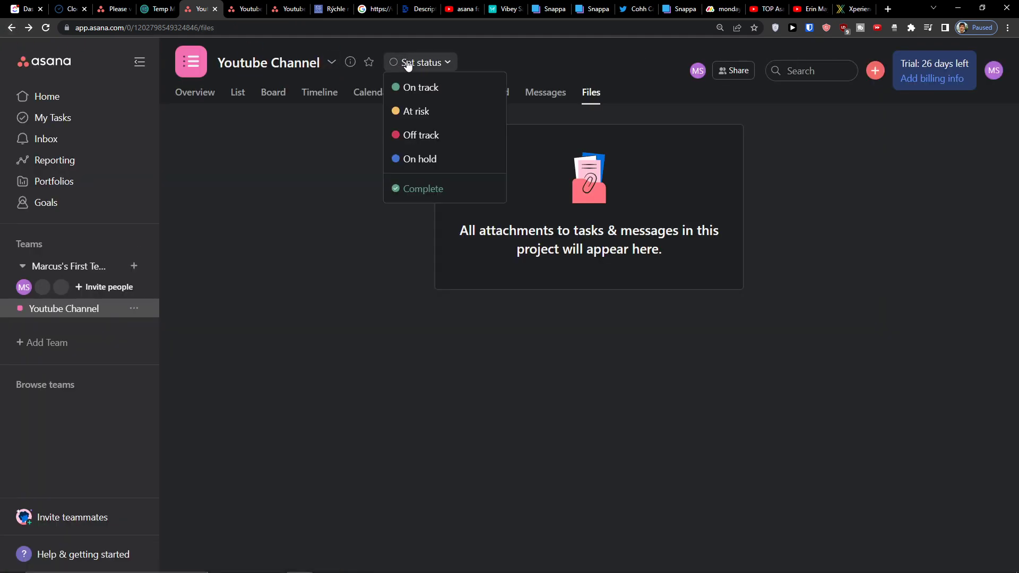
click(422, 97)
scroll(270, 364, down, 2)
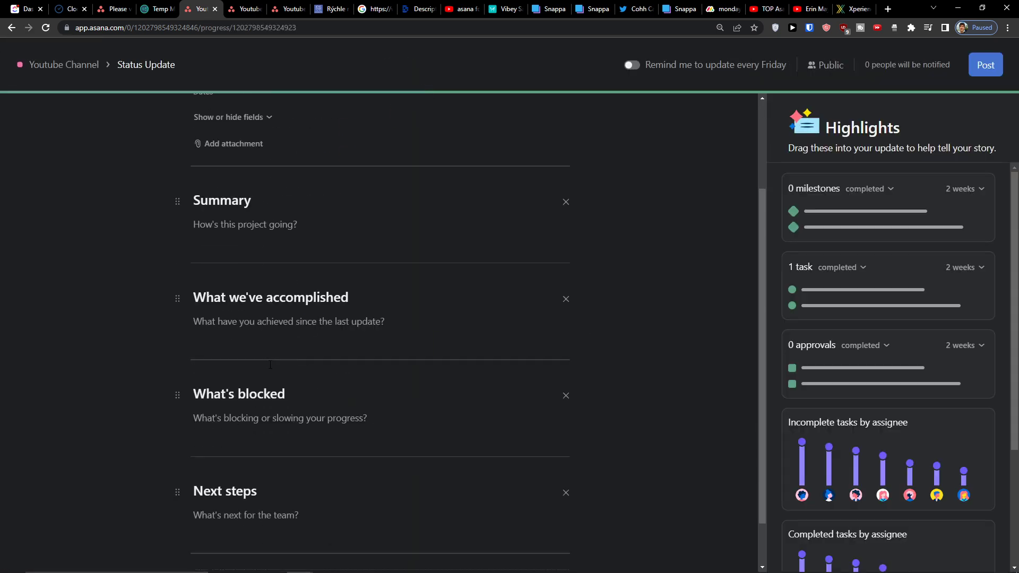
scroll(276, 337, up, 3)
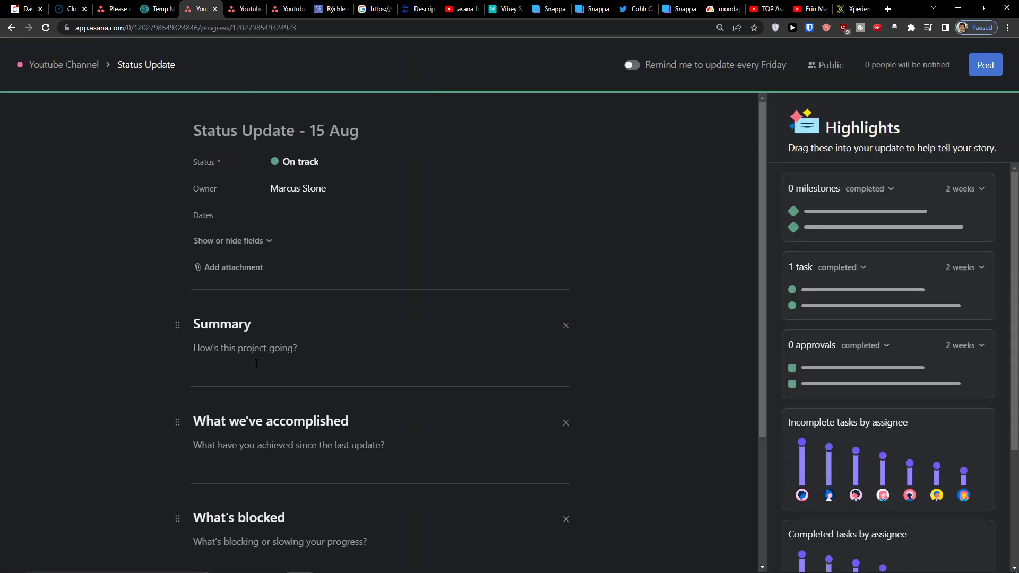
scroll(255, 371, down, 2)
scroll(291, 343, down, 1)
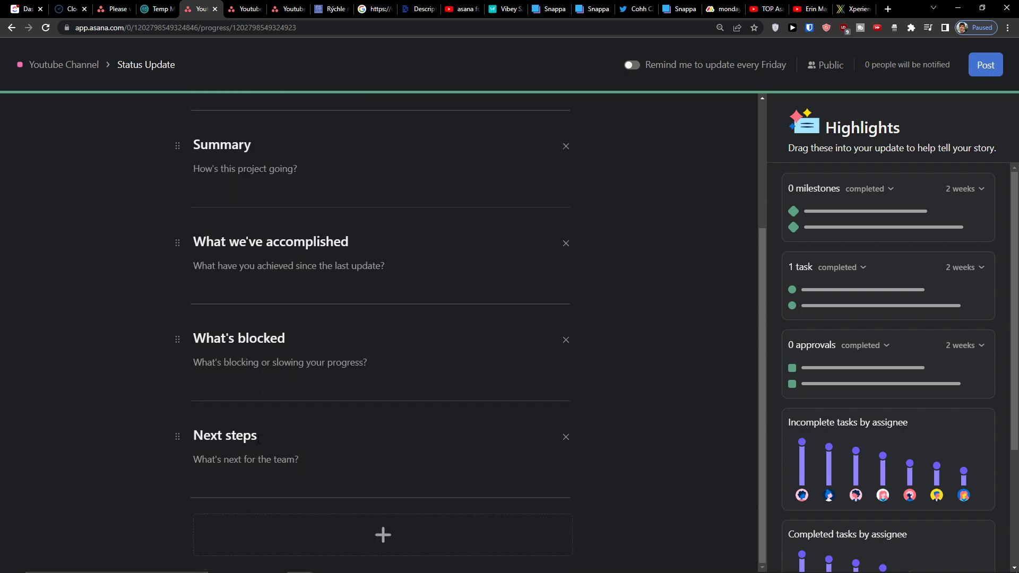
scroll(957, 416, down, 3)
scroll(957, 405, up, 3)
scroll(620, 319, up, 3)
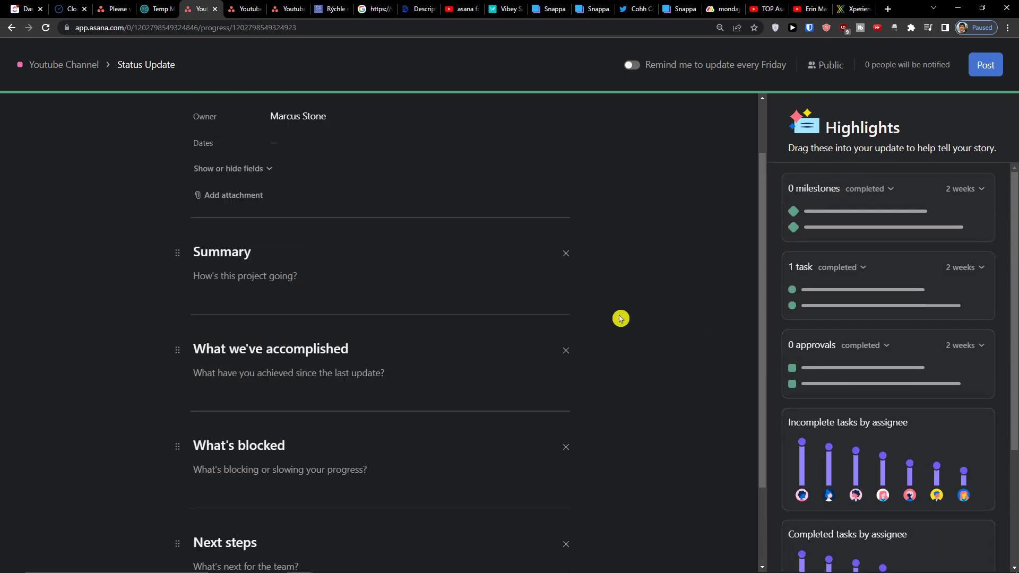
click(13, 30)
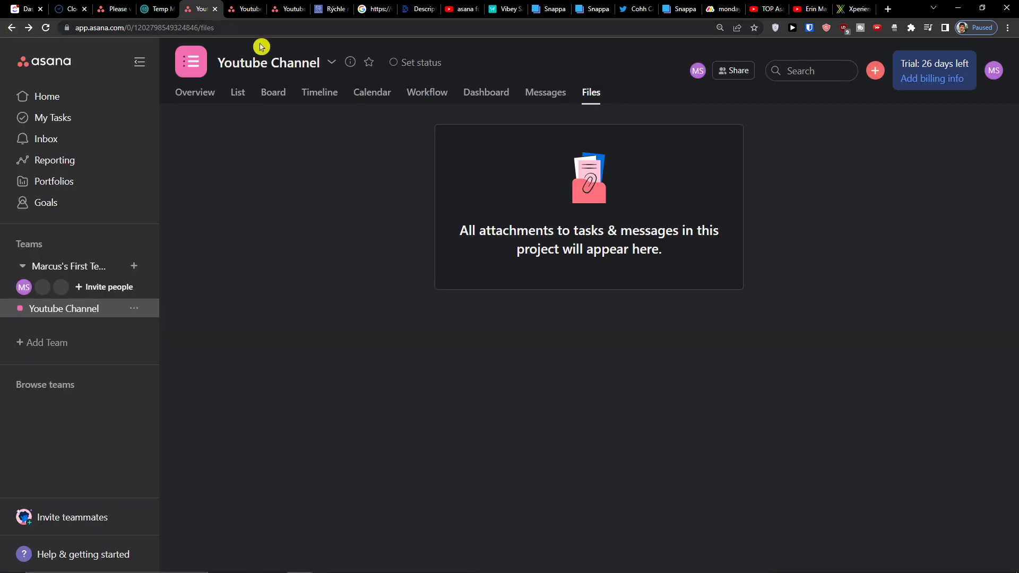
Visit the project overview and set up the first dashboard in Reporting
click(205, 97)
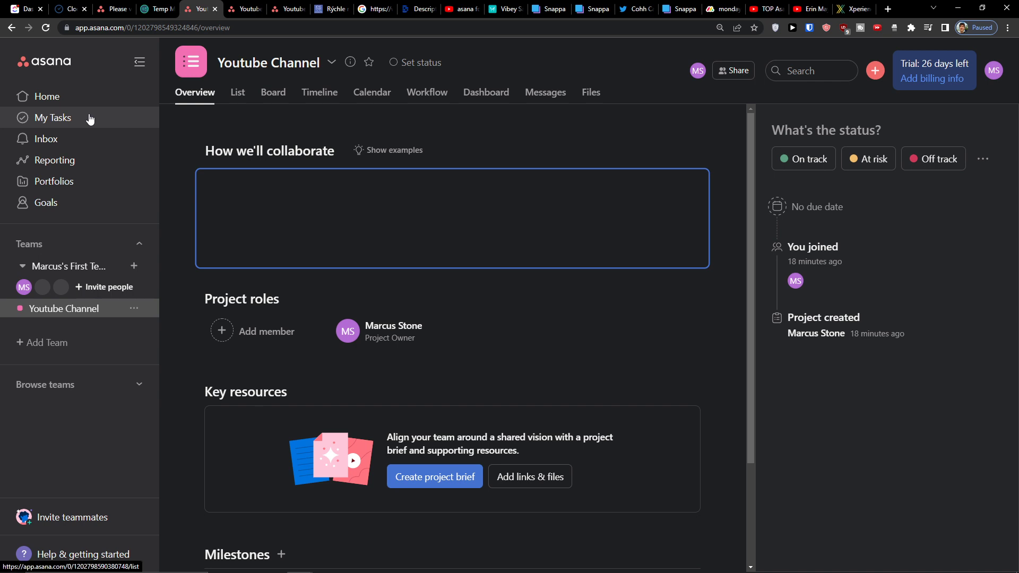
click(70, 161)
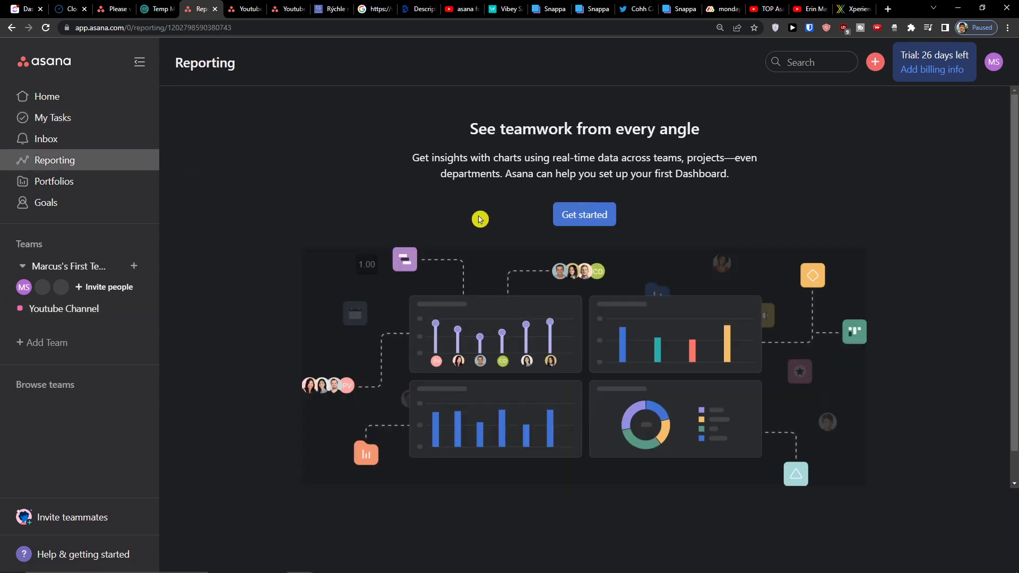
click(566, 214)
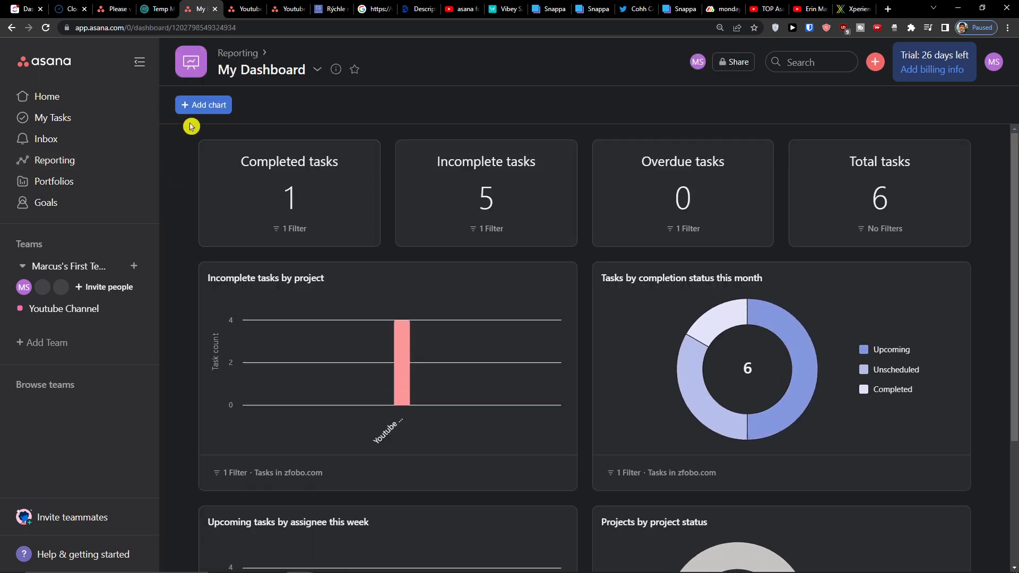
Look through the chart templates for the reporting dashboard, covering the Recommended, Resourcing, Work health and Progress groups
click(196, 108)
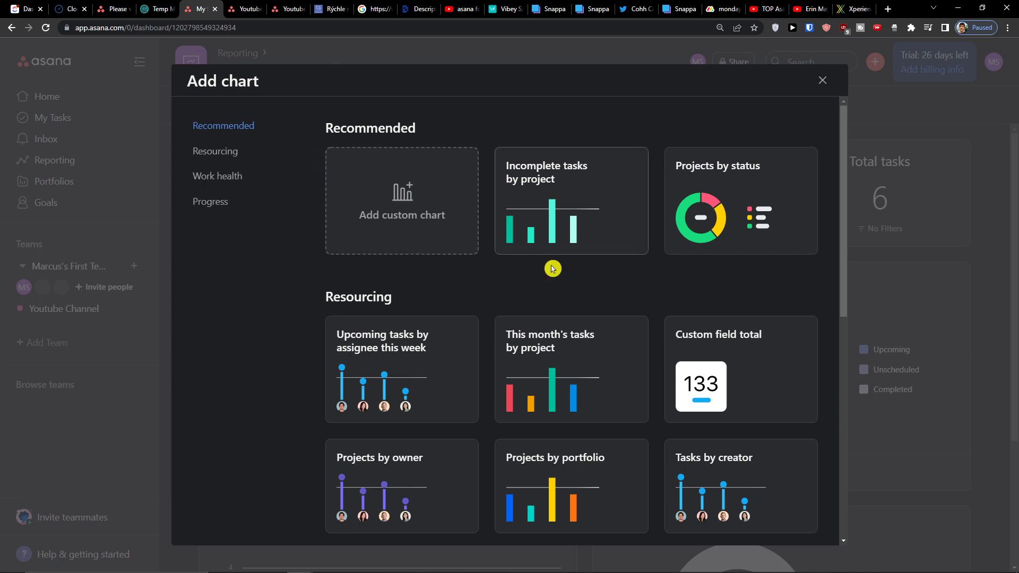
scroll(475, 295, down, 2)
scroll(475, 296, up, 2)
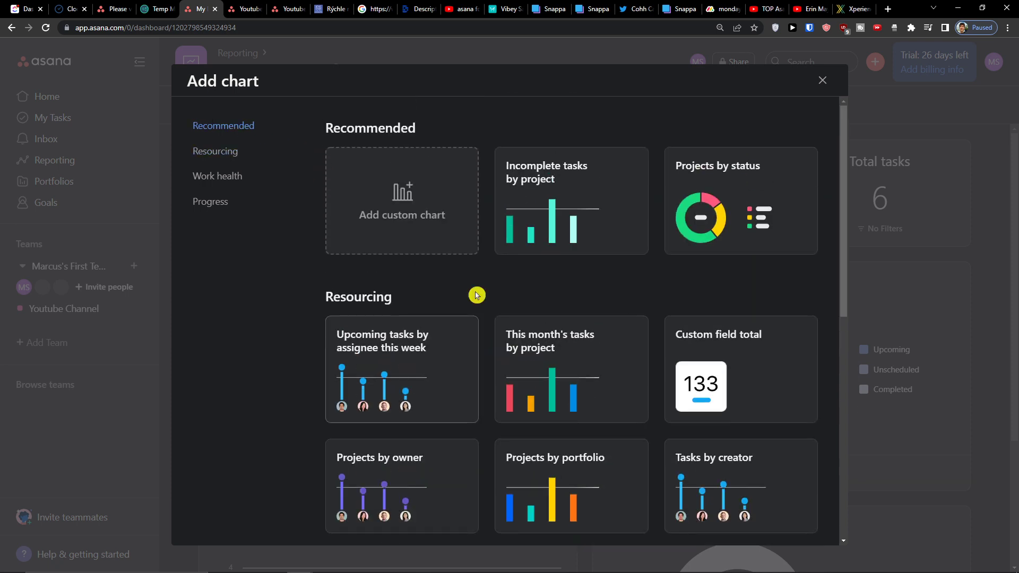
scroll(466, 337, down, 2)
scroll(499, 358, down, 3)
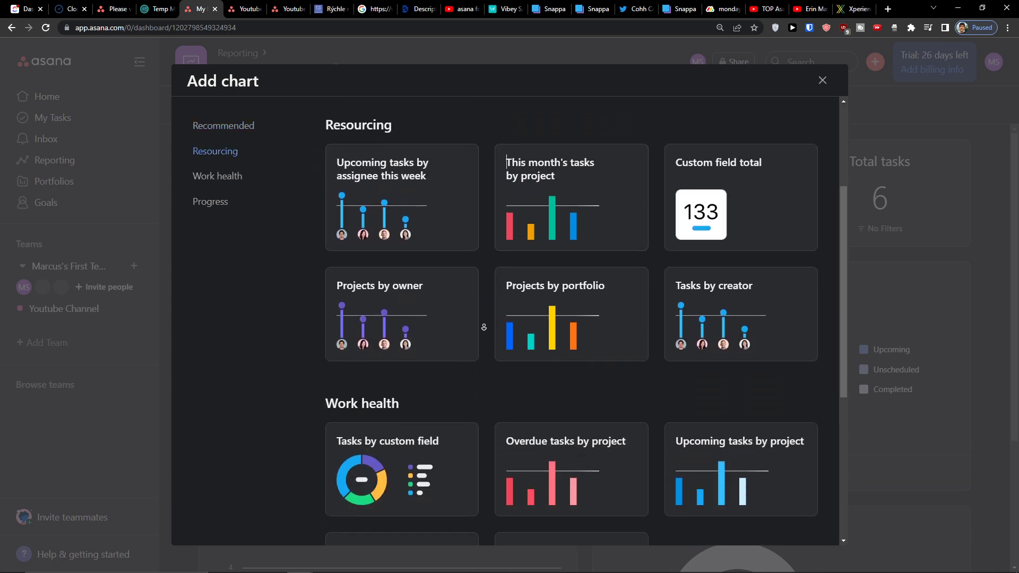
scroll(474, 354, down, 2)
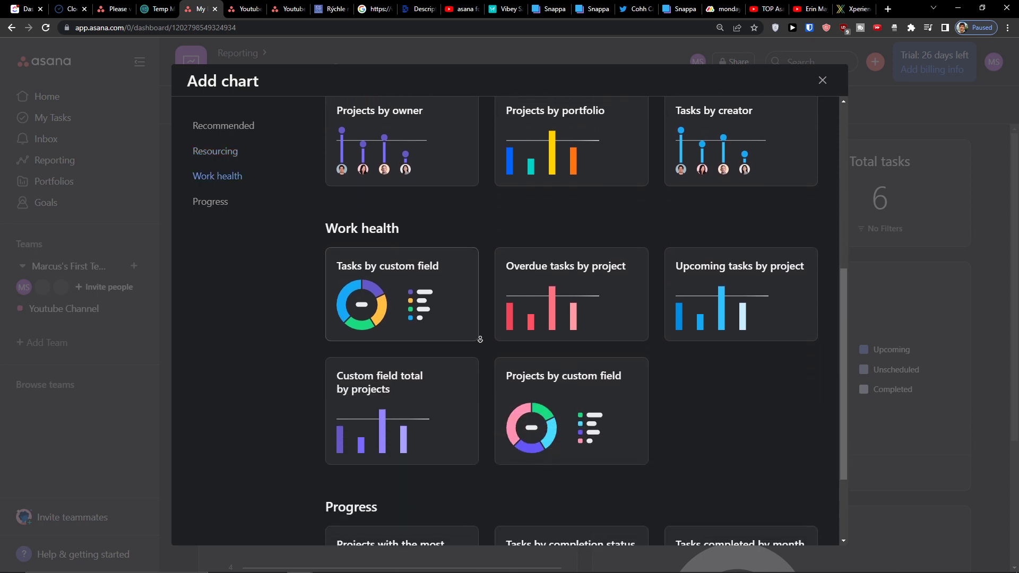
scroll(486, 318, down, 1)
scroll(483, 326, down, 2)
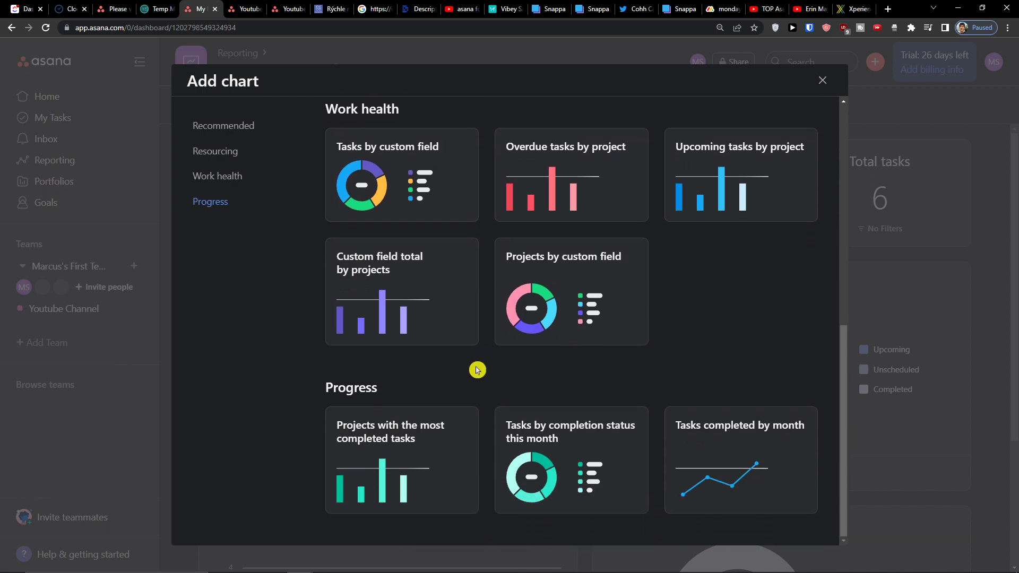
scroll(448, 455, up, 5)
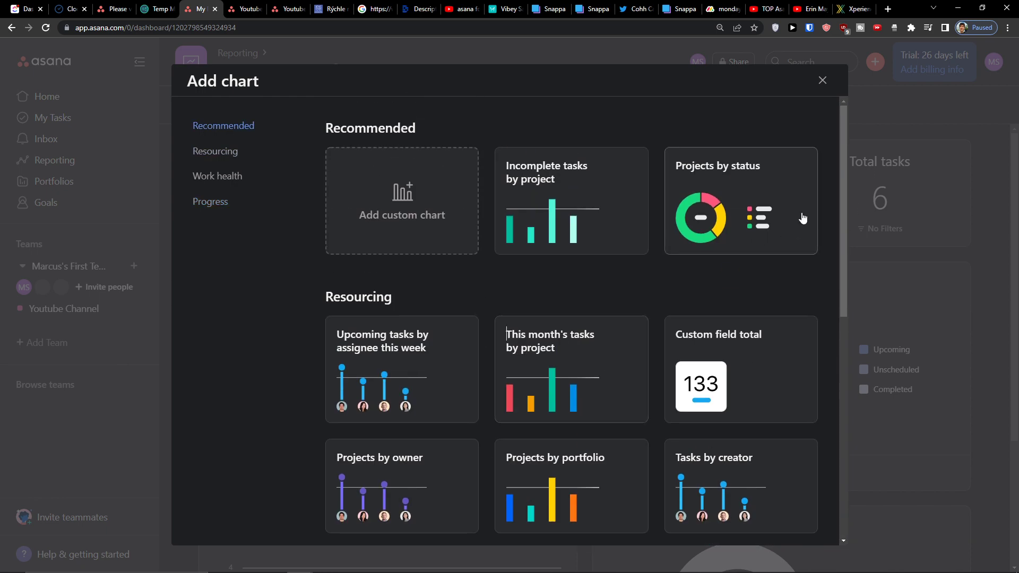
Examine the style, project source, group and measure options of the Projects by status chart, cancel it, and look over the dashboard
click(770, 169)
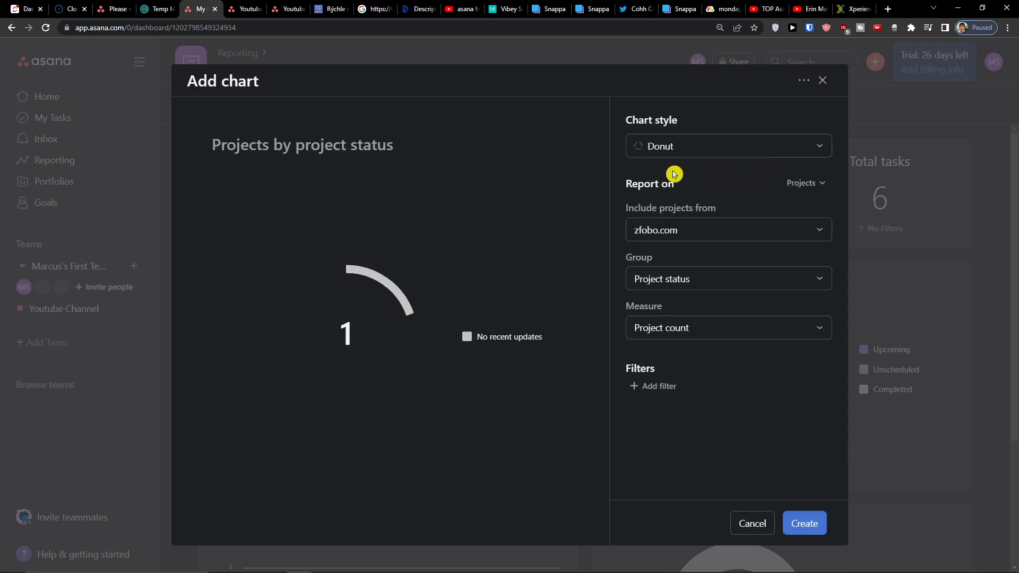
click(695, 151)
click(695, 154)
click(679, 228)
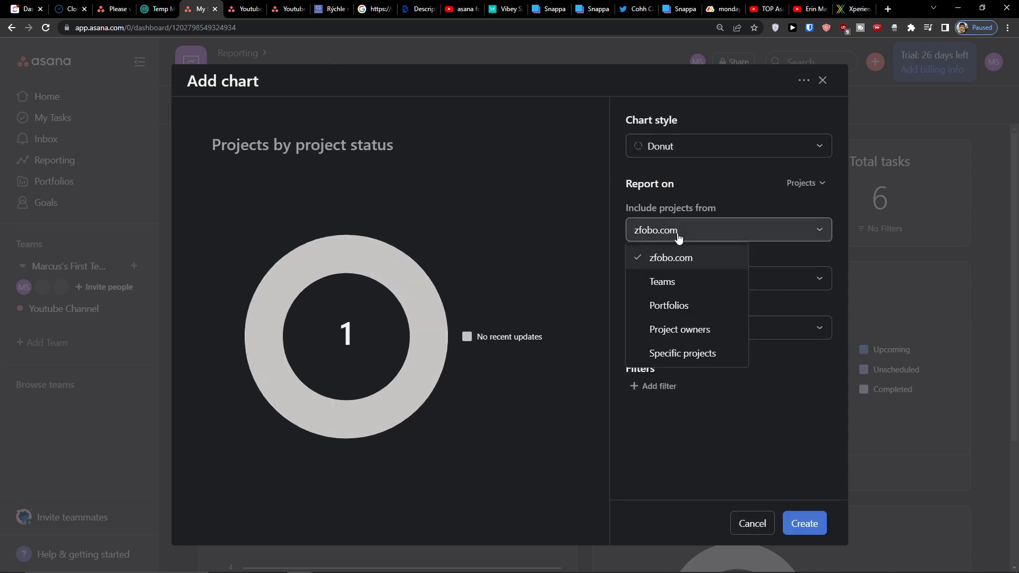
click(683, 262)
click(679, 284)
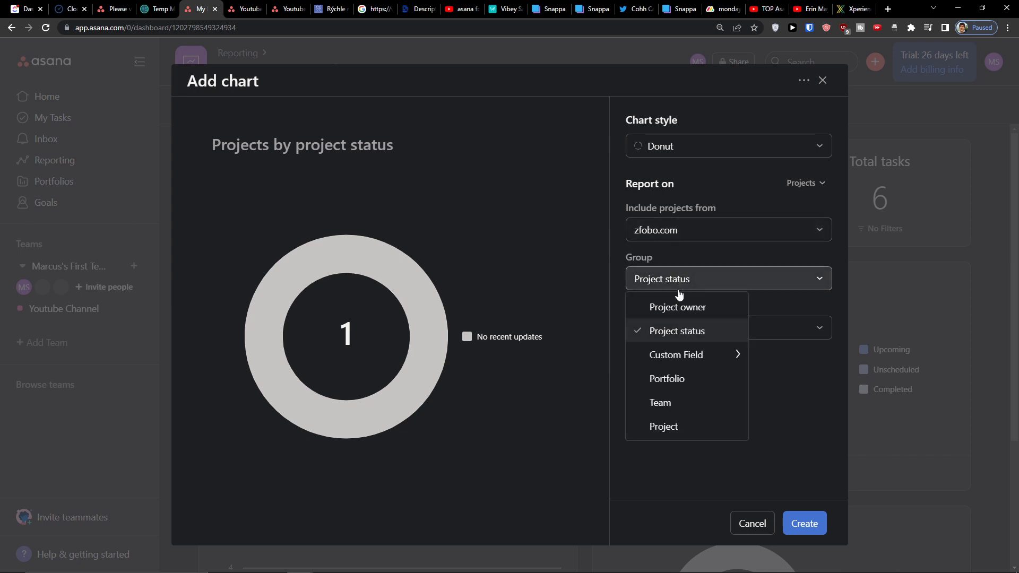
click(688, 280)
click(687, 327)
click(686, 326)
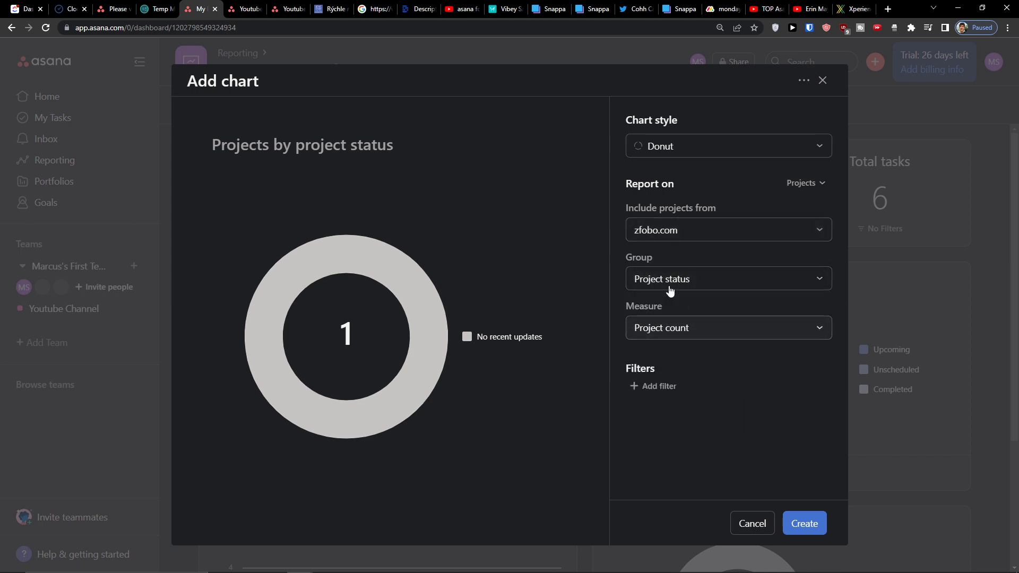
click(667, 153)
click(684, 339)
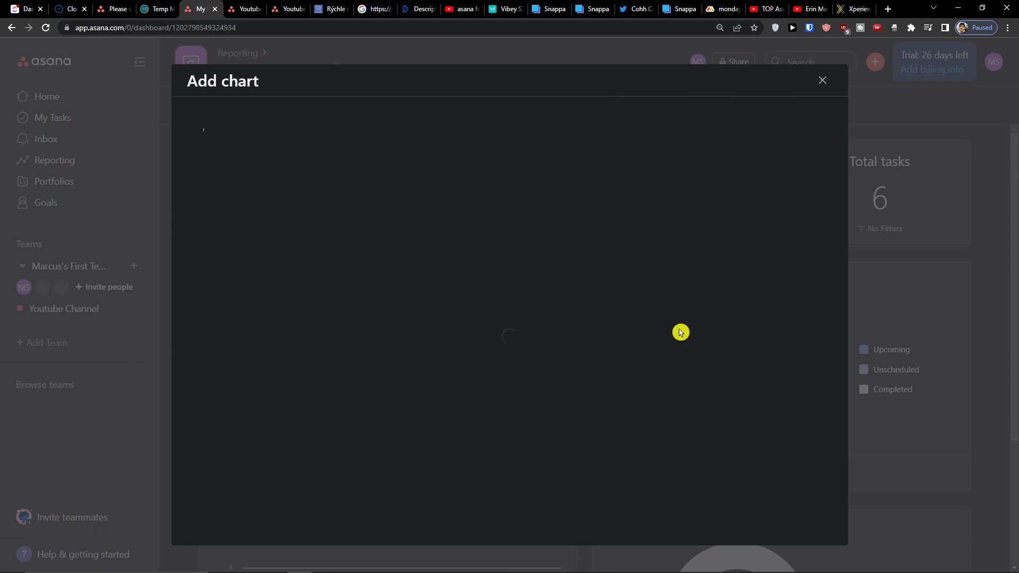
click(752, 523)
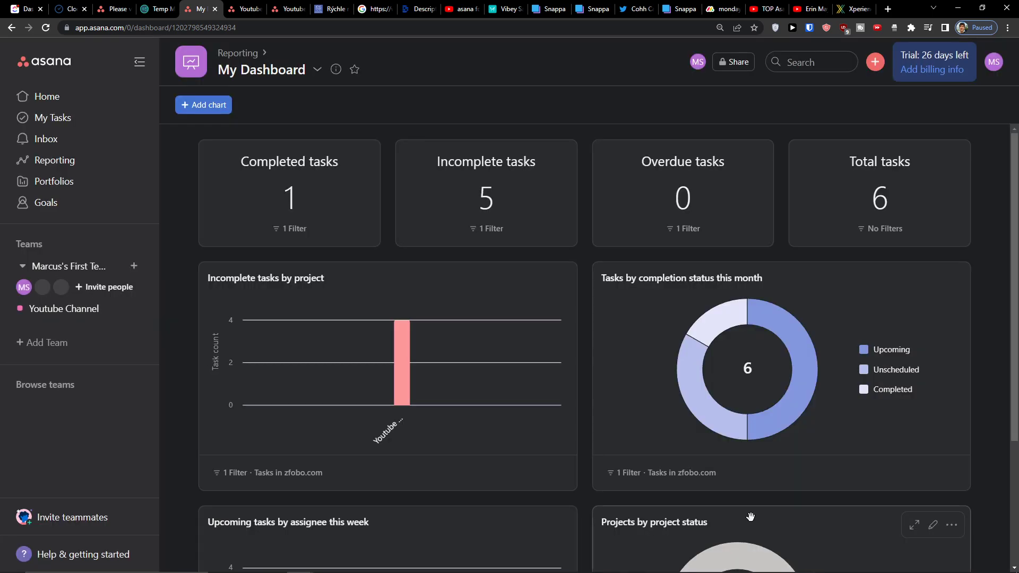
scroll(557, 313, down, 2)
scroll(549, 299, up, 2)
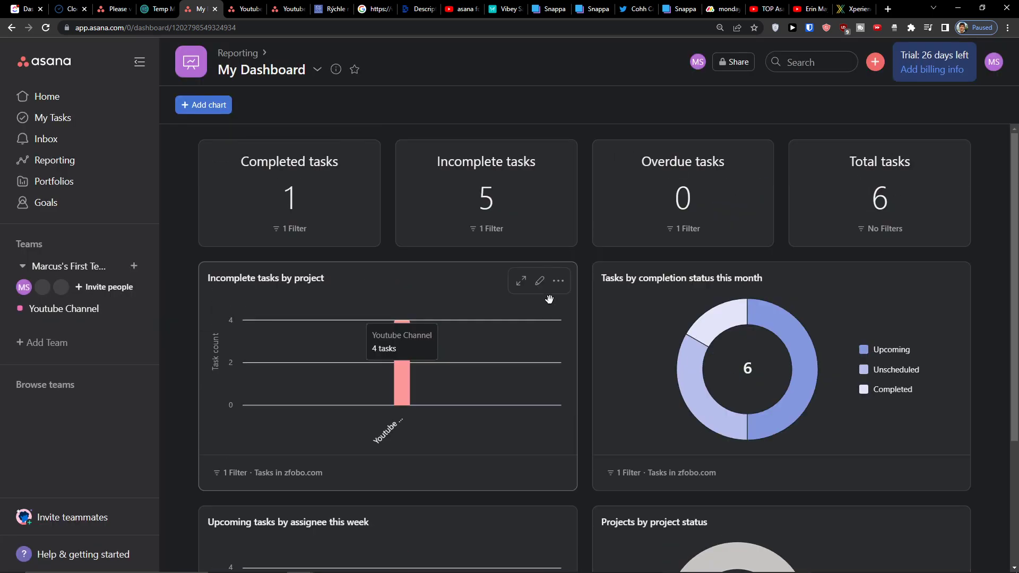
Leave the dashboard for Portfolios and set up the first portfolio
click(58, 161)
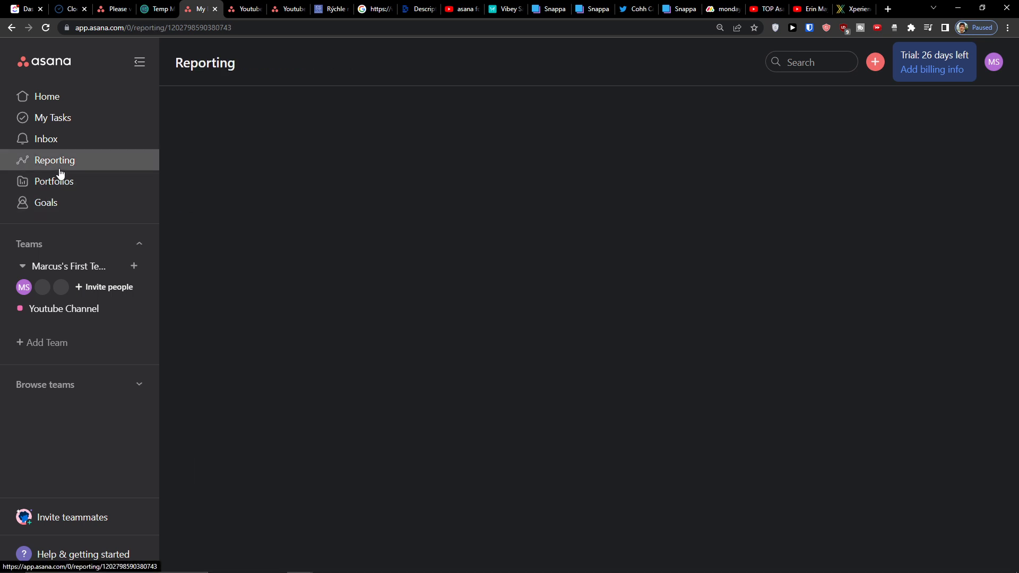
click(85, 183)
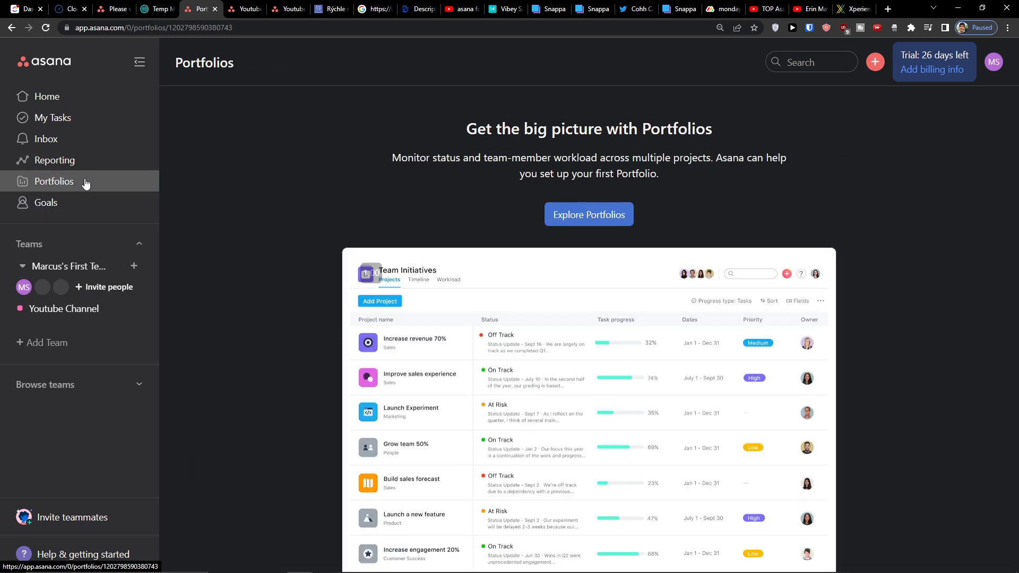
click(581, 214)
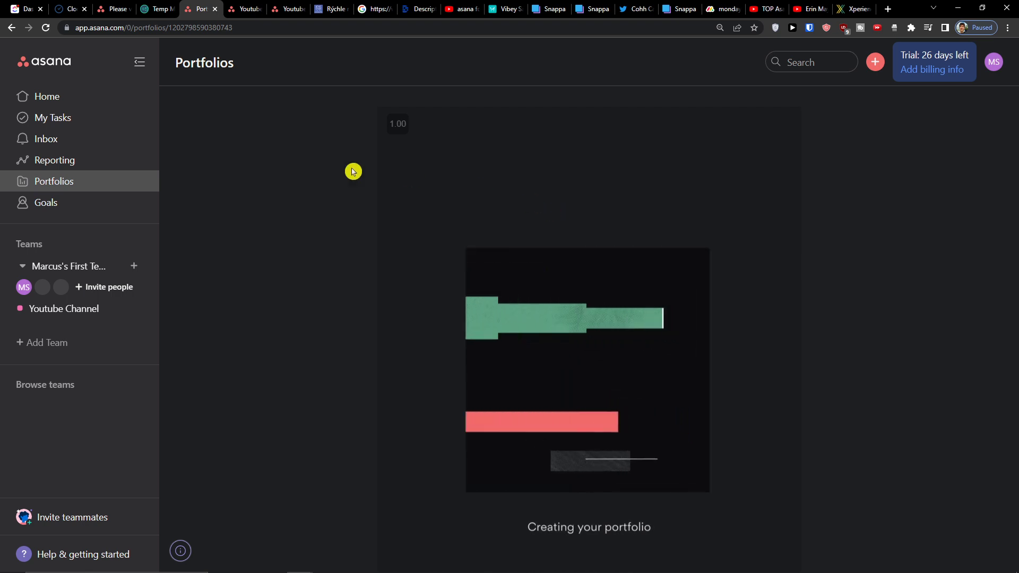
Check the Reporting dashboard list, return to Portfolios, and view the new portfolio form without creating one
click(108, 161)
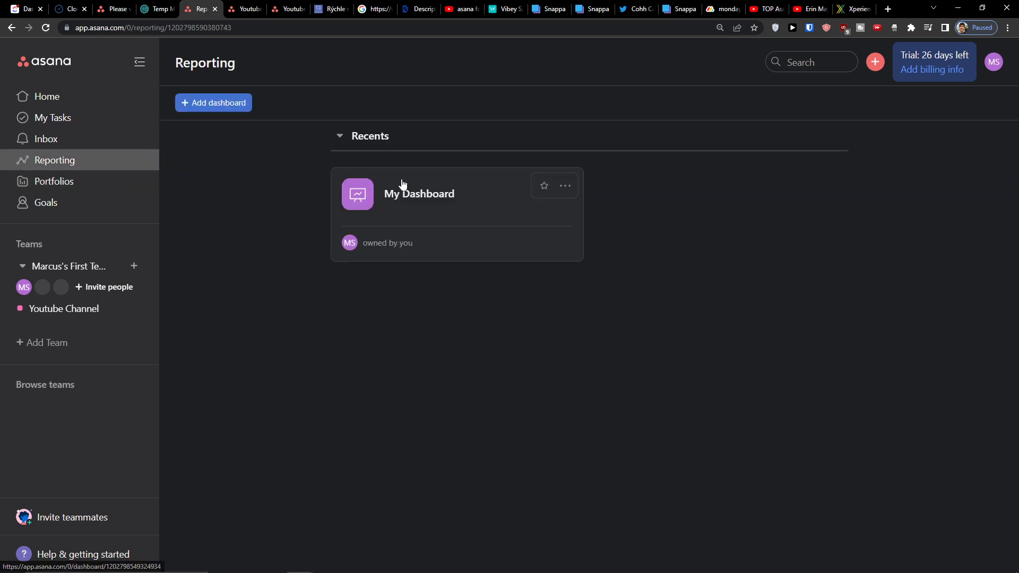
click(108, 179)
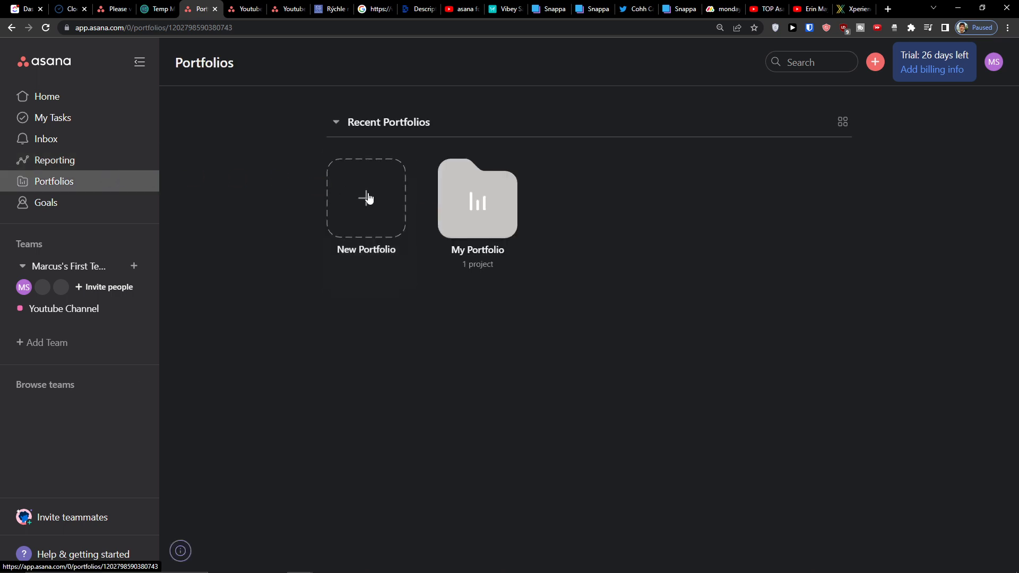
click(380, 211)
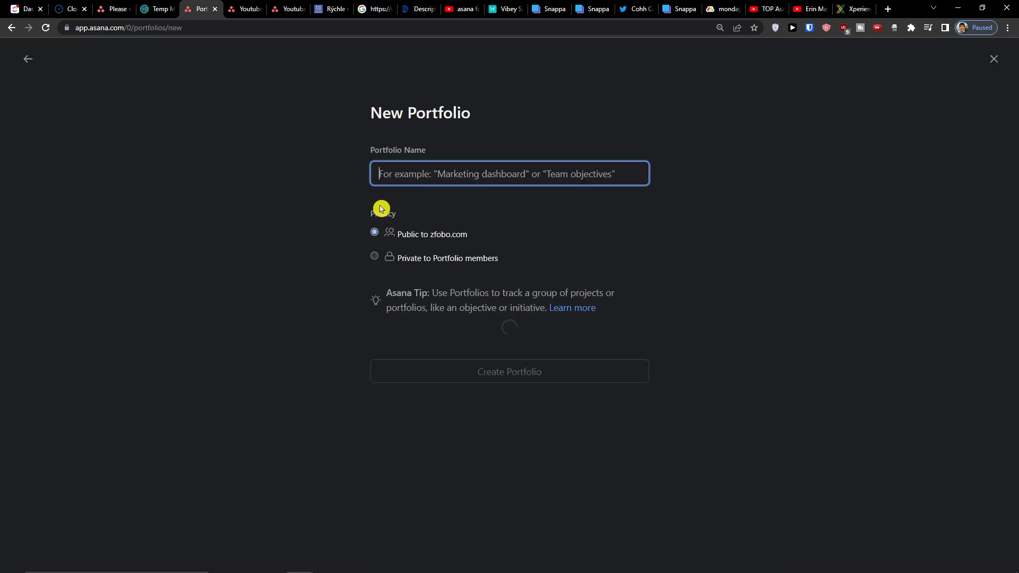
click(43, 63)
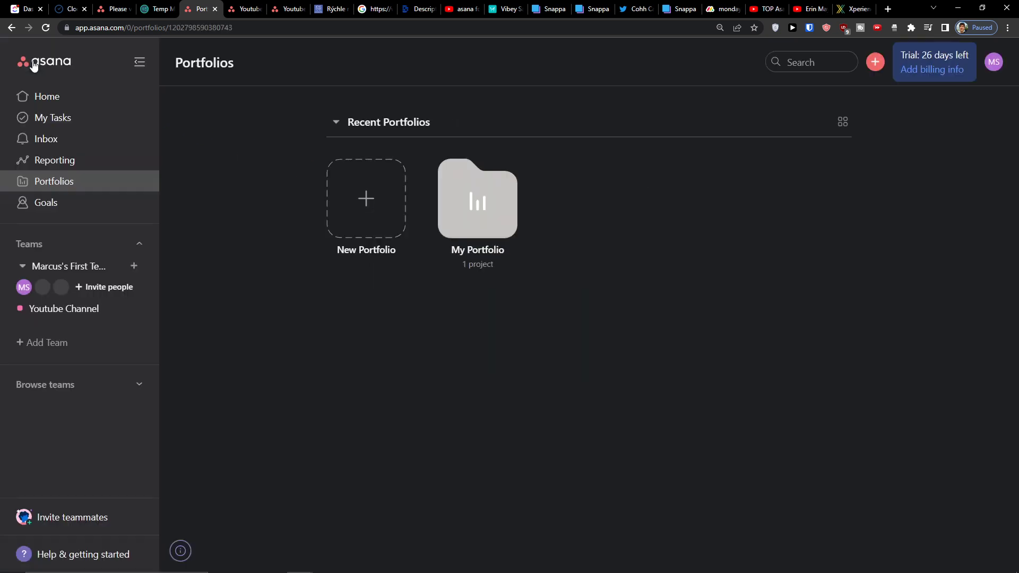
Open My Portfolio and add the existing Customer3 portfolio to it as work
click(473, 215)
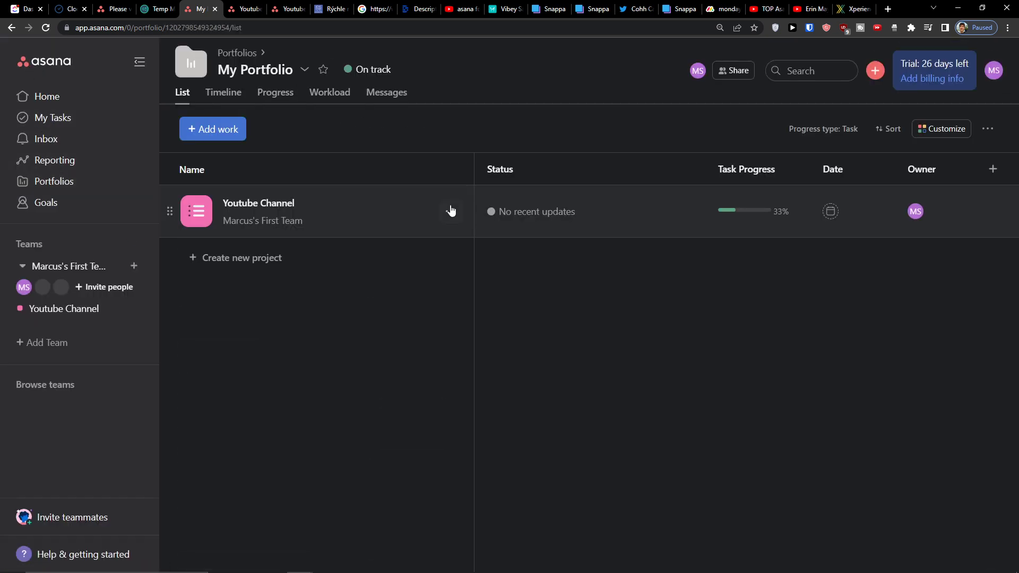
click(246, 133)
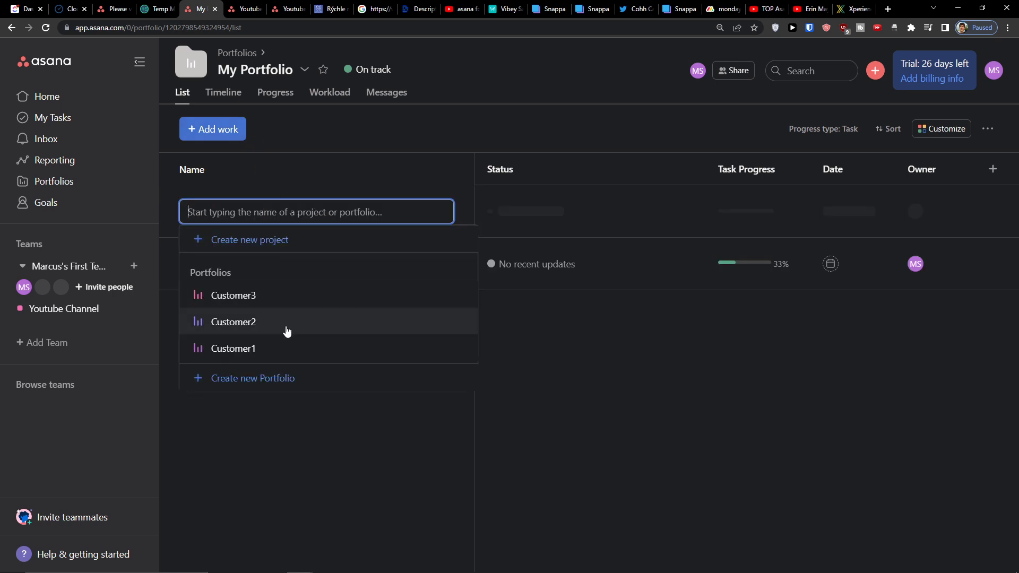
click(264, 306)
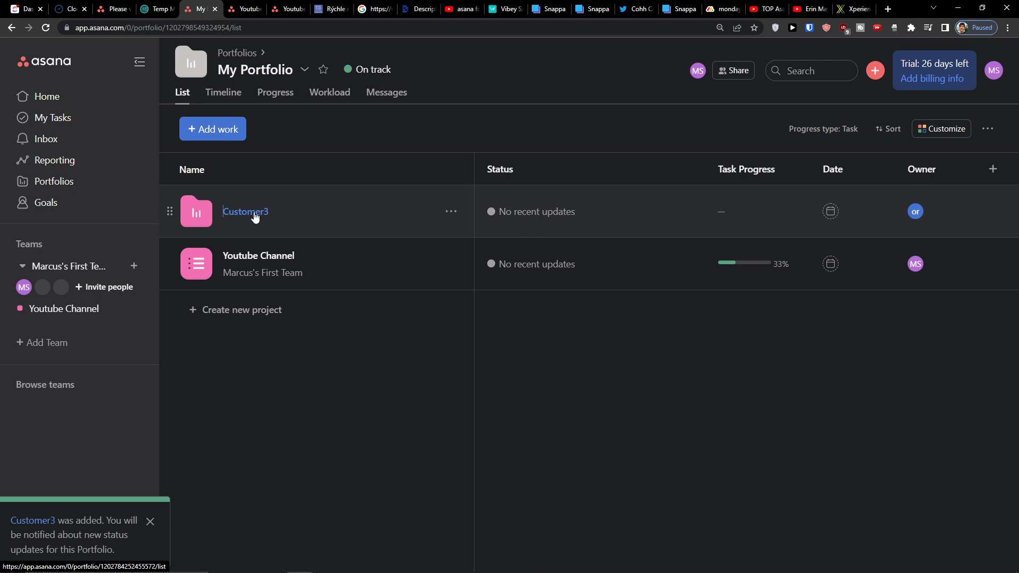
View the contents of the Customer3 portfolio from within My Portfolio and from the Portfolios overview
click(254, 212)
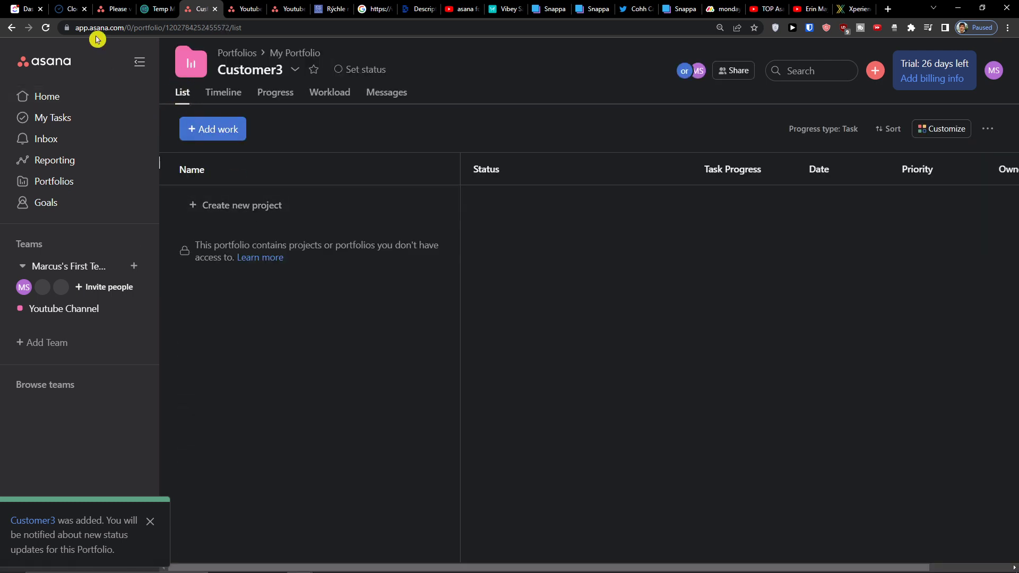
click(11, 28)
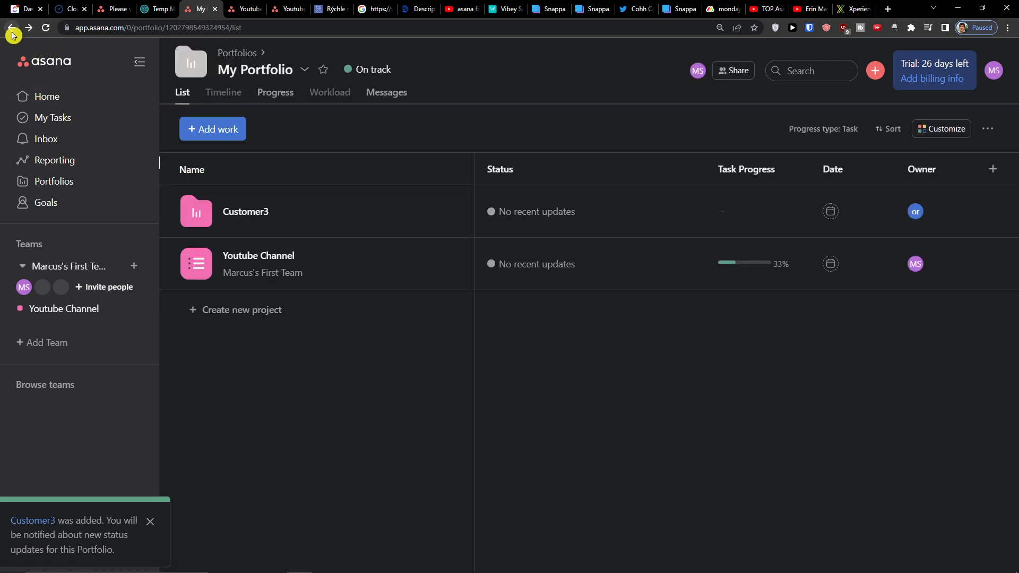
click(71, 181)
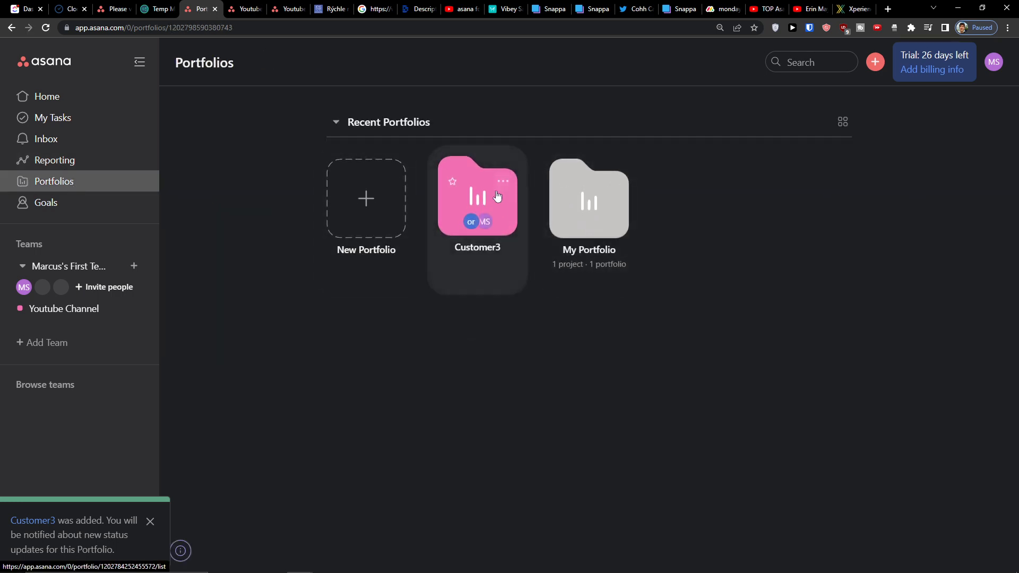
click(477, 195)
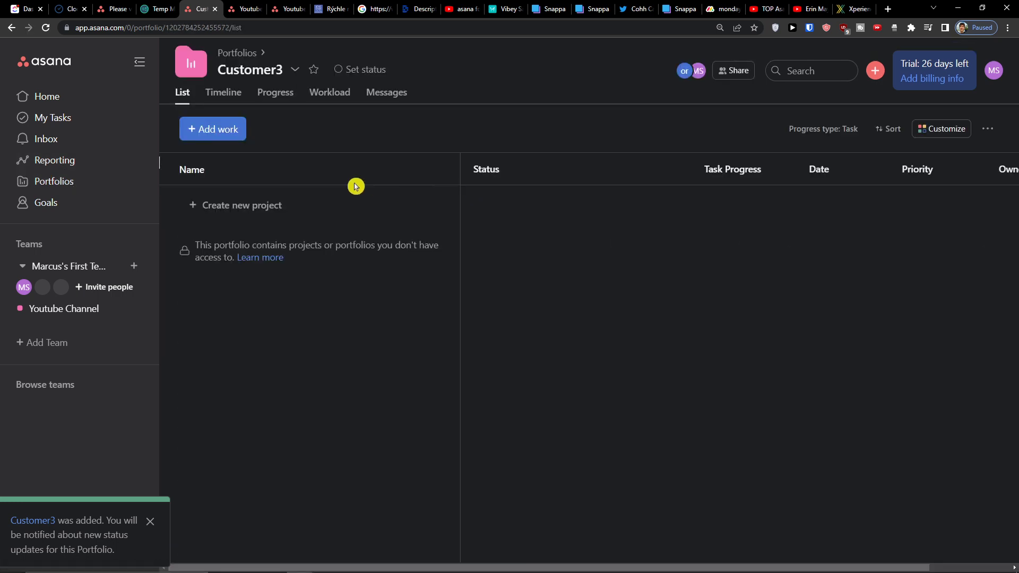
click(17, 34)
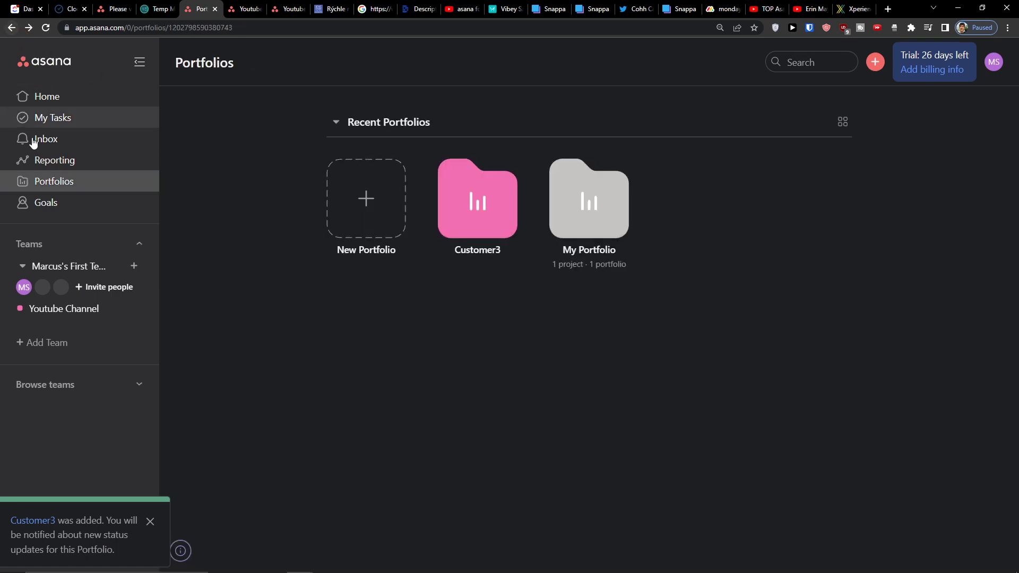
View the team's overview page, collapsing and re-expanding its project list
click(27, 266)
click(22, 265)
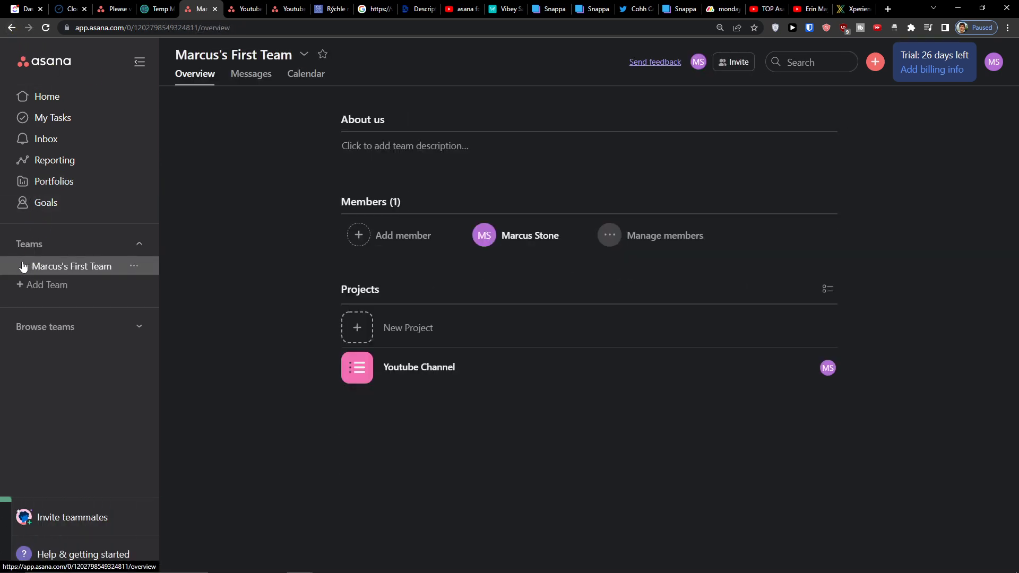
click(22, 265)
Mark My Portfolio as a favorite in Portfolios and open its Youtube Channel project
click(51, 193)
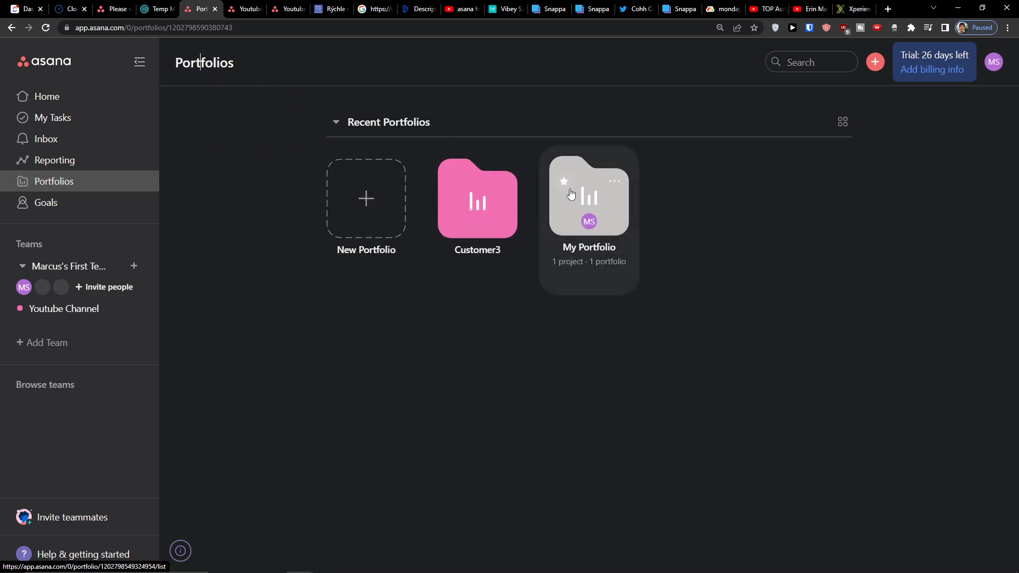
click(564, 184)
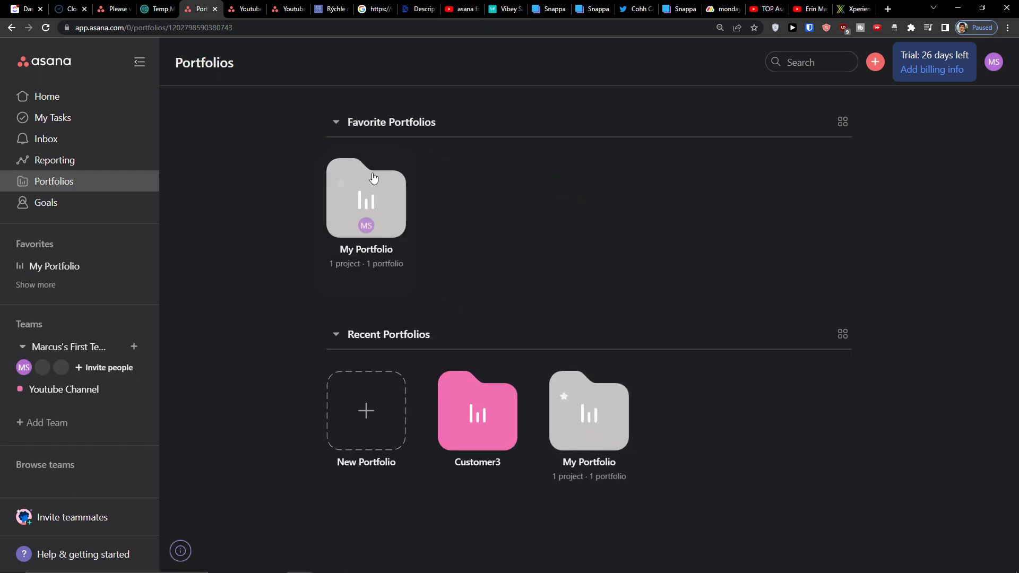
click(365, 221)
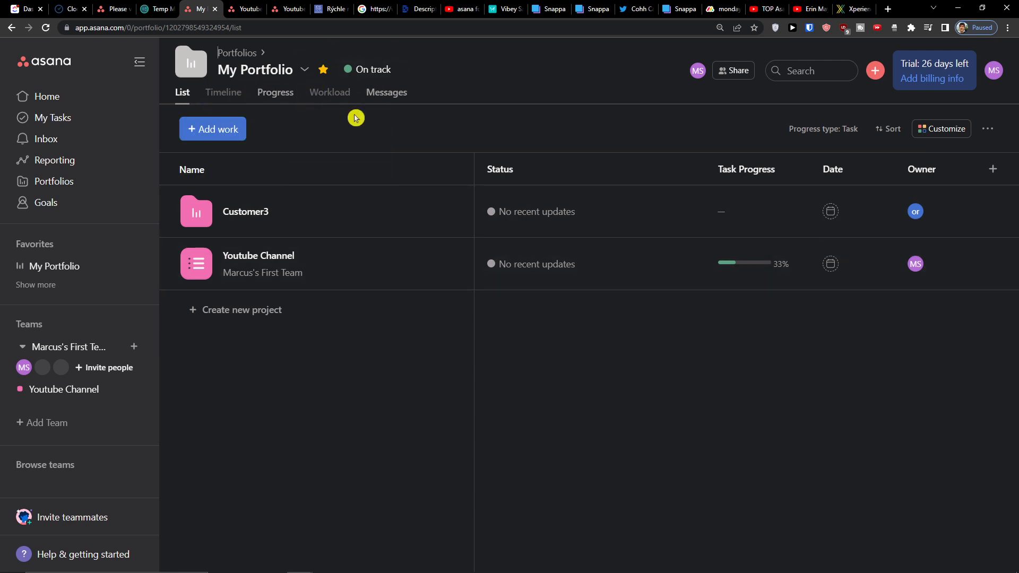
click(310, 257)
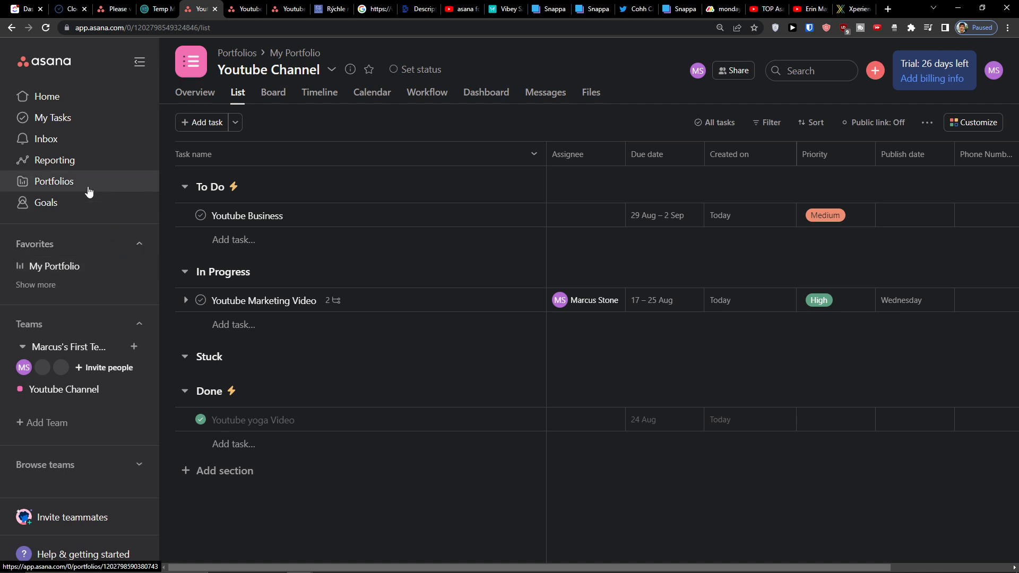
Start a company goal named "Youtube video" and check its time period and privacy options, keeping Q3 FY22 and Public
click(93, 205)
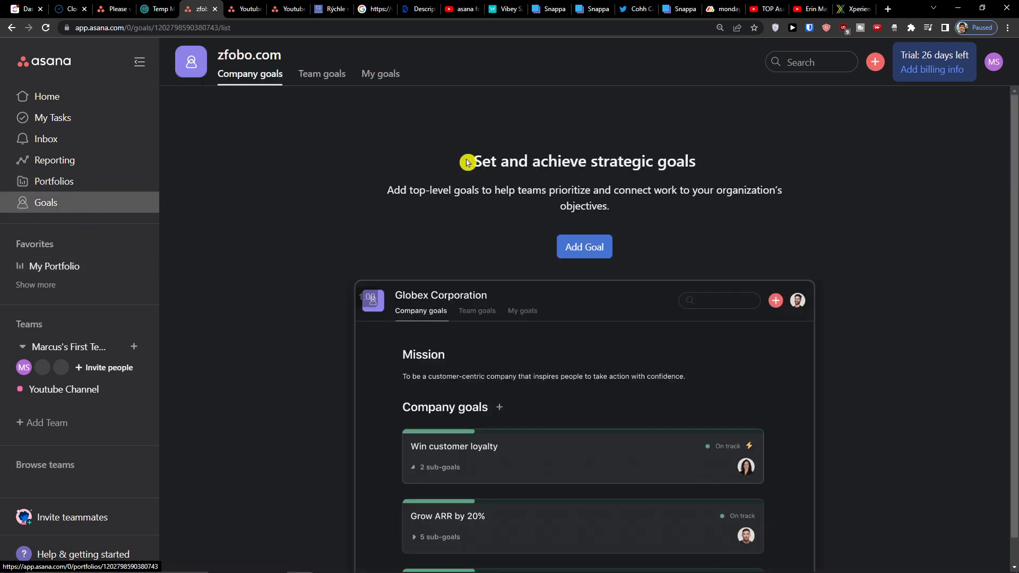
click(579, 245)
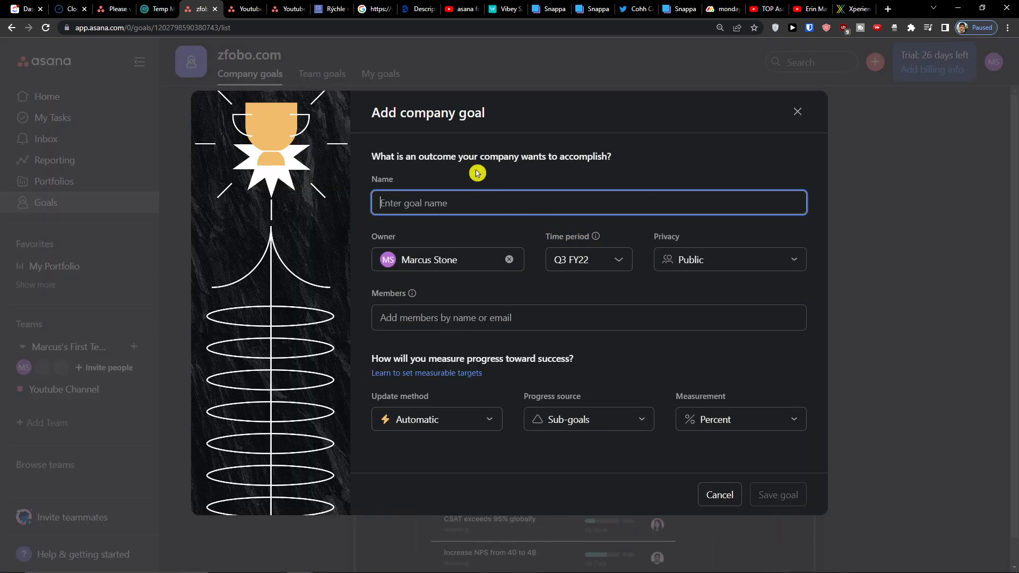
text(Youtube video)
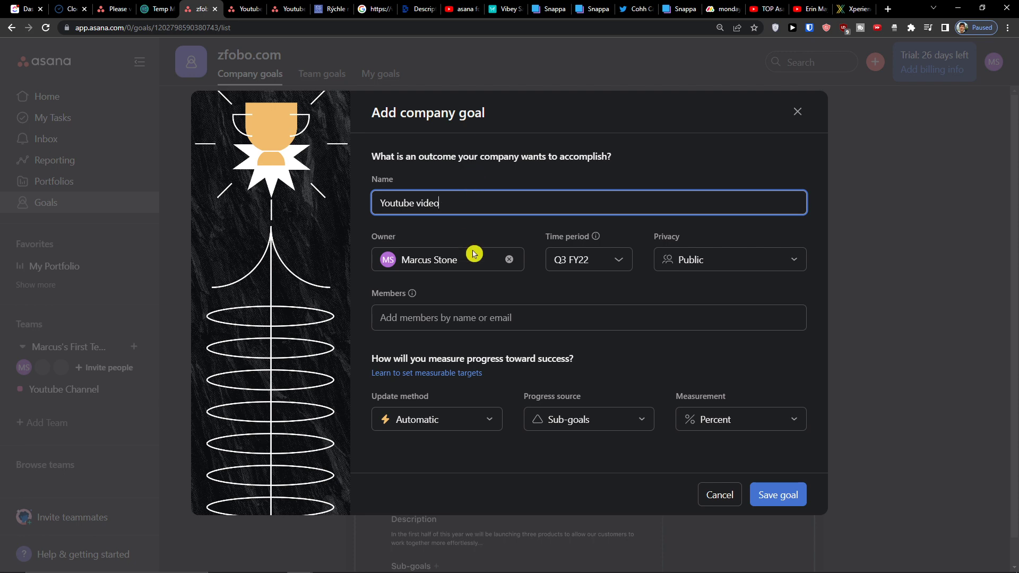
click(597, 261)
click(598, 261)
click(681, 270)
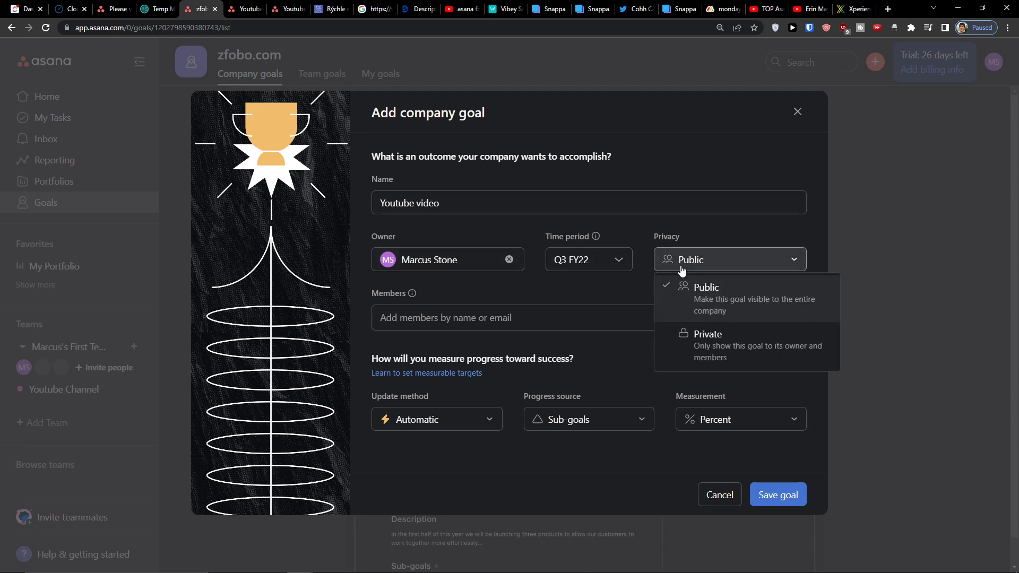
click(575, 284)
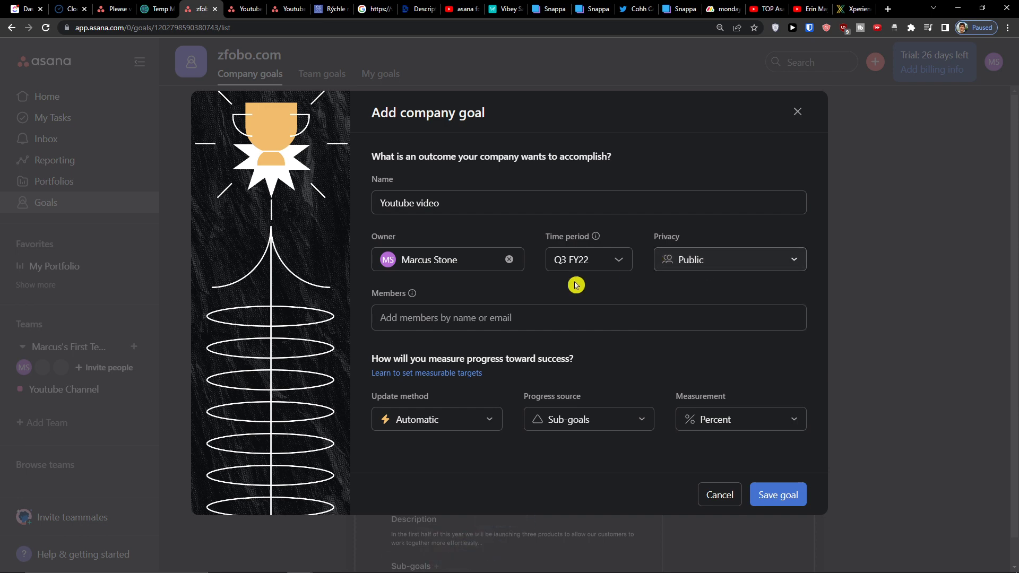
Add the goal owner and one more teammate as members of the new goal
click(457, 316)
click(443, 337)
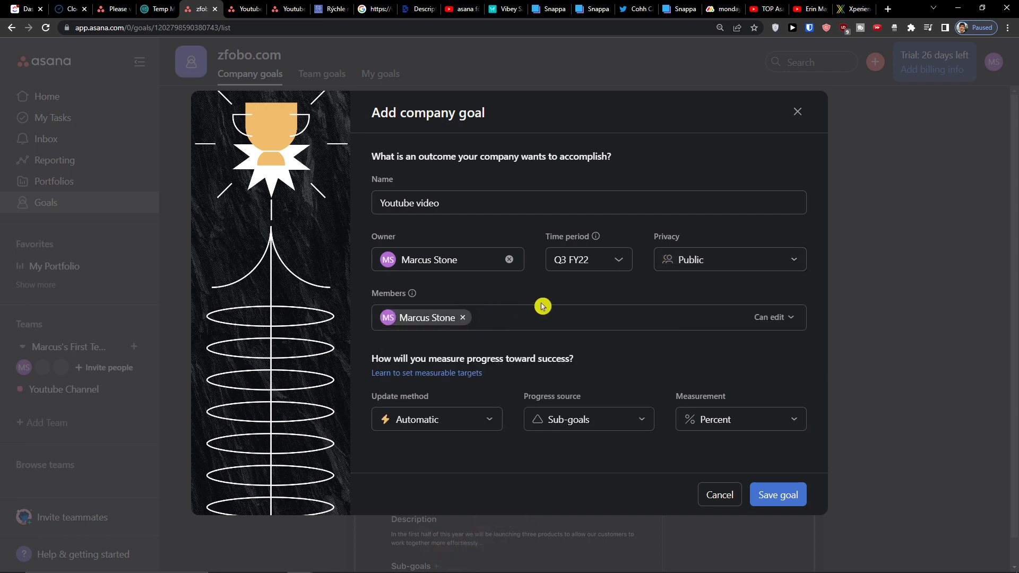
text(q)
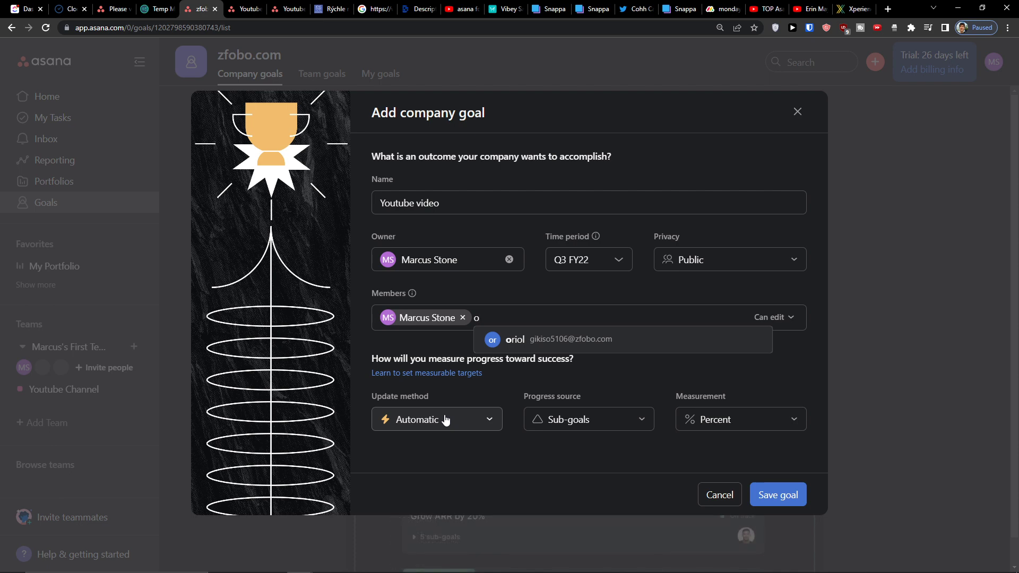
key(BackSpace)
click(448, 438)
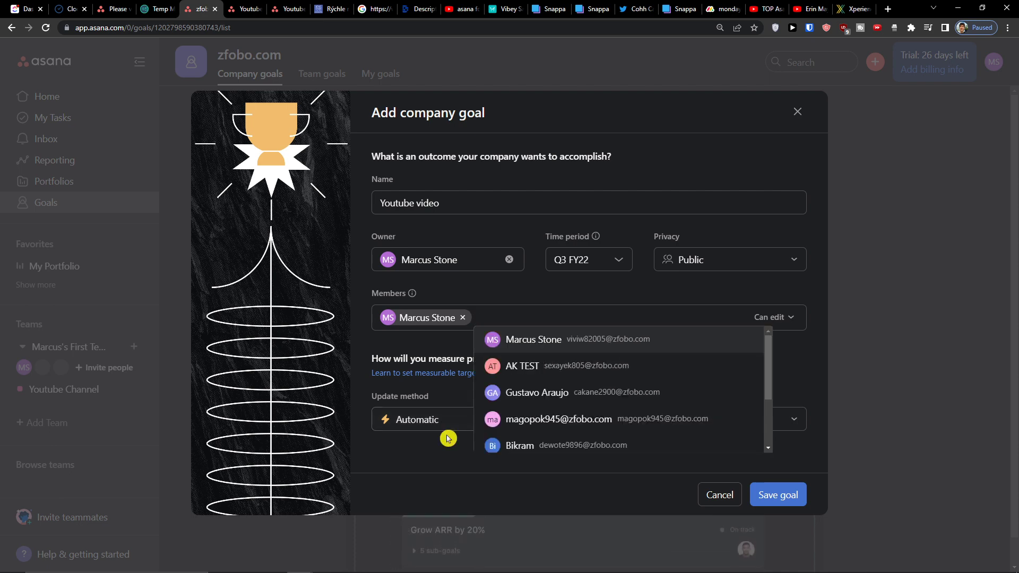
click(537, 369)
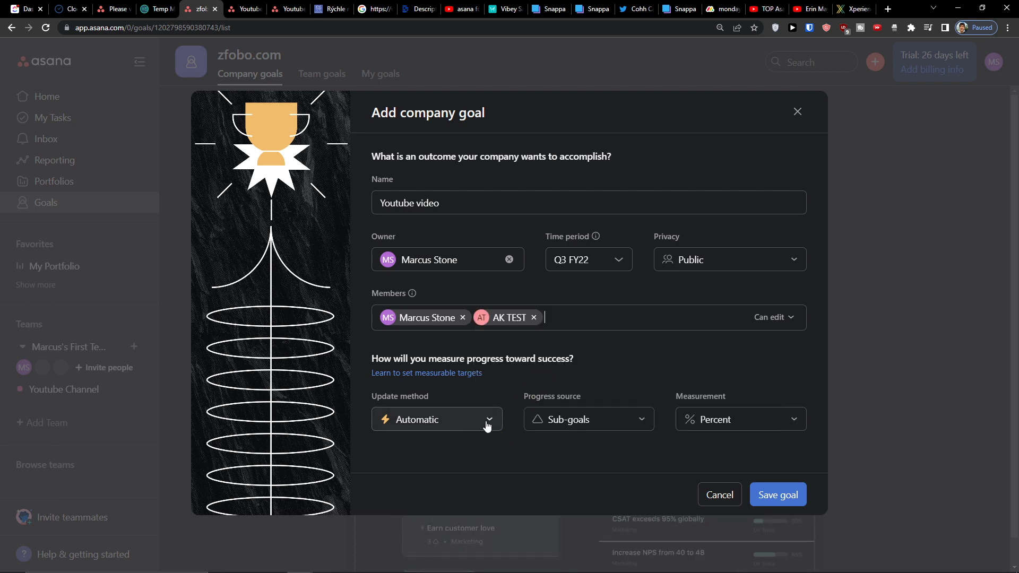
Review the goal's progress settings and save it with Automatic update method, Sub-goals as progress source and Percent measurement
click(484, 424)
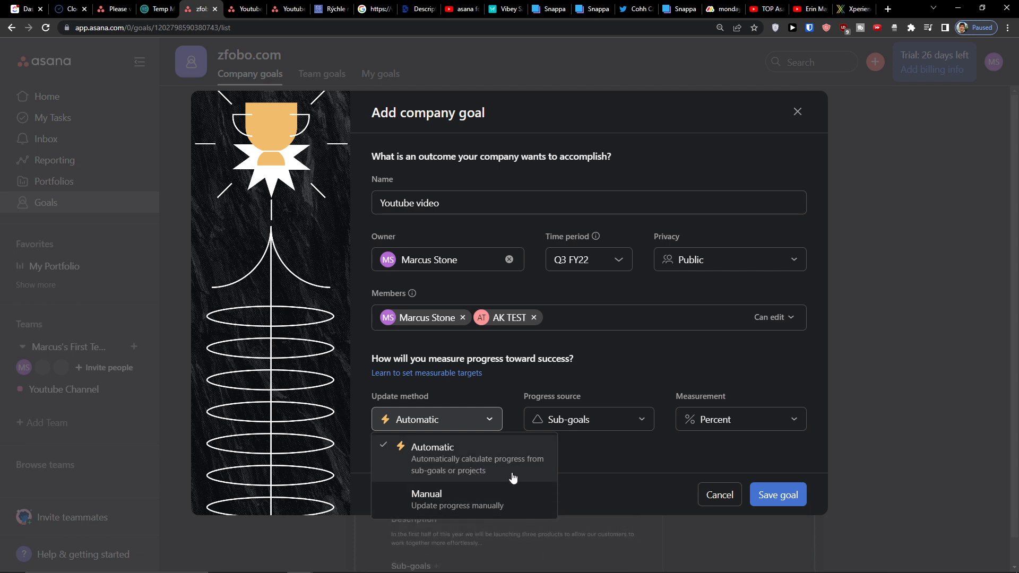
click(593, 425)
click(598, 422)
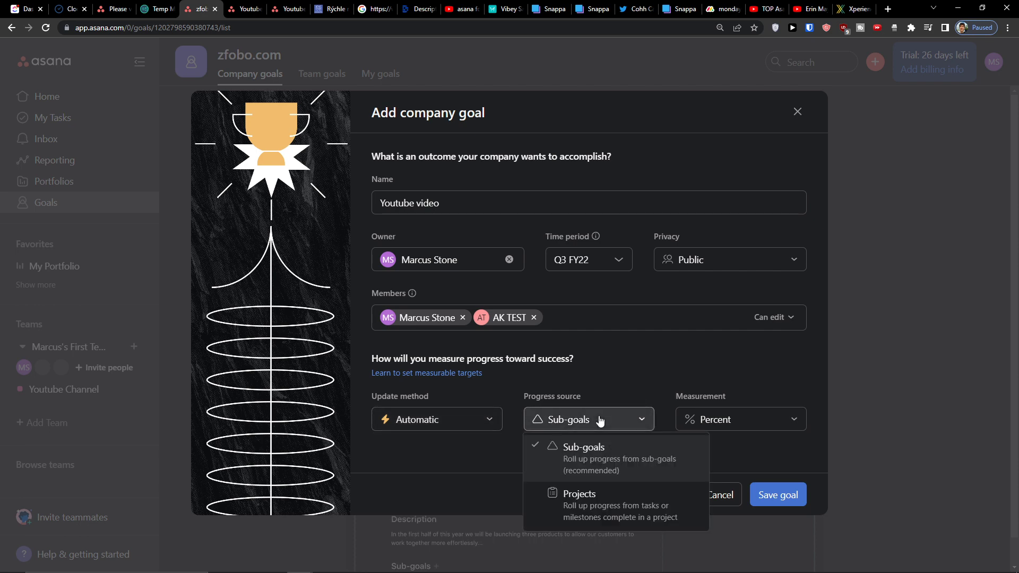
click(807, 416)
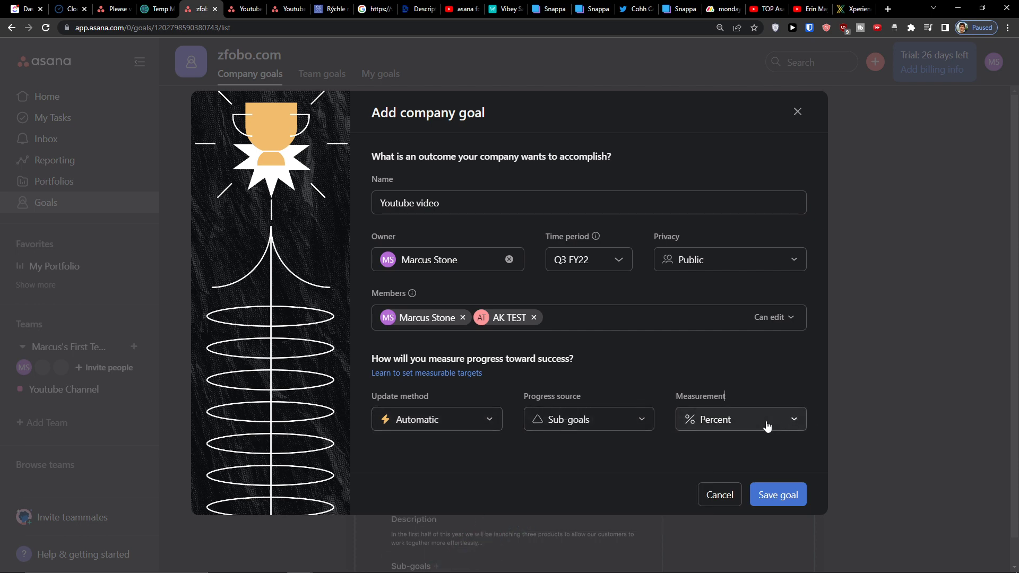
click(771, 498)
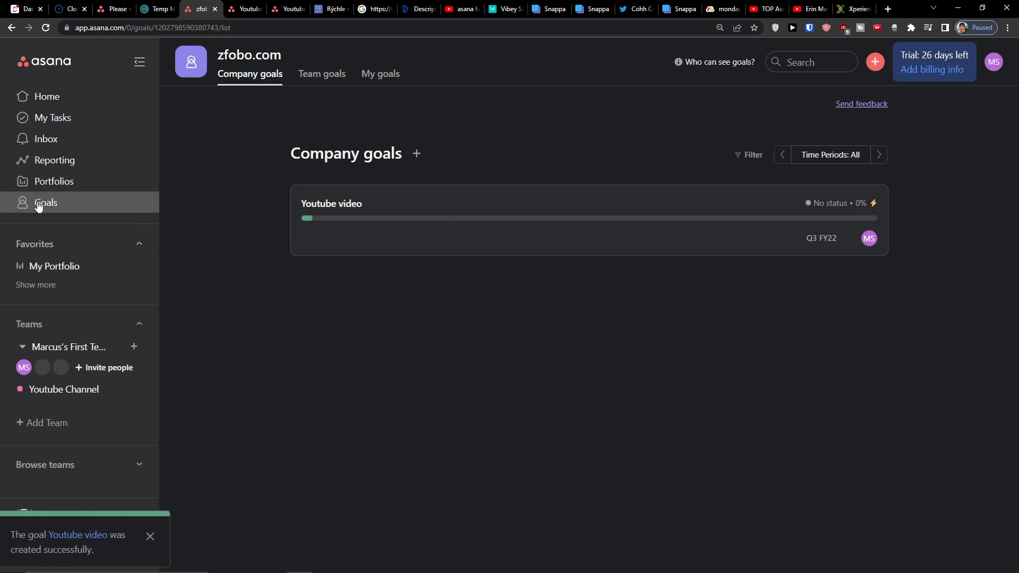
Mark the Youtube Marketing Video and Youtube Business tasks complete in the Youtube Channel project
click(71, 392)
click(200, 300)
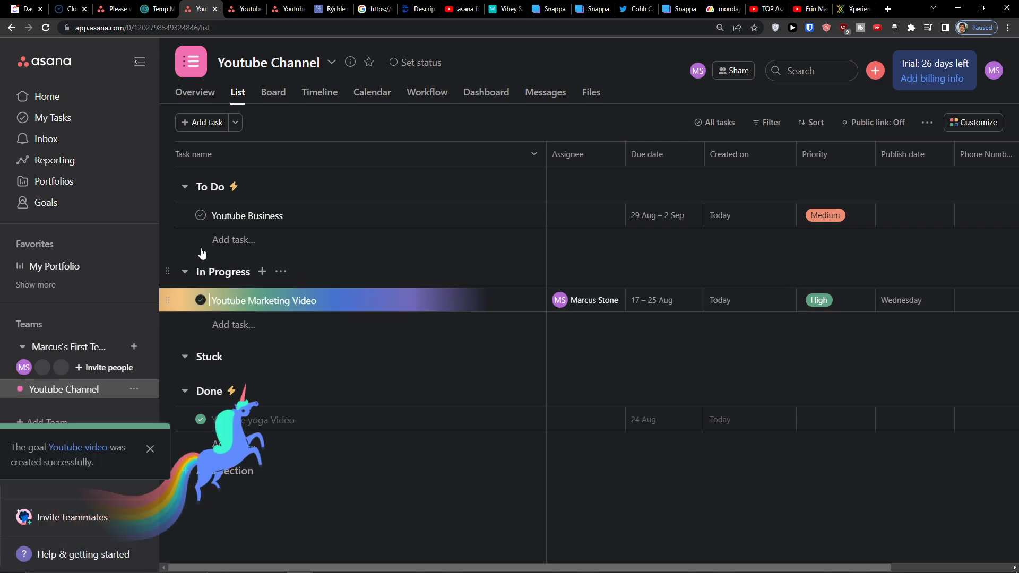
click(200, 215)
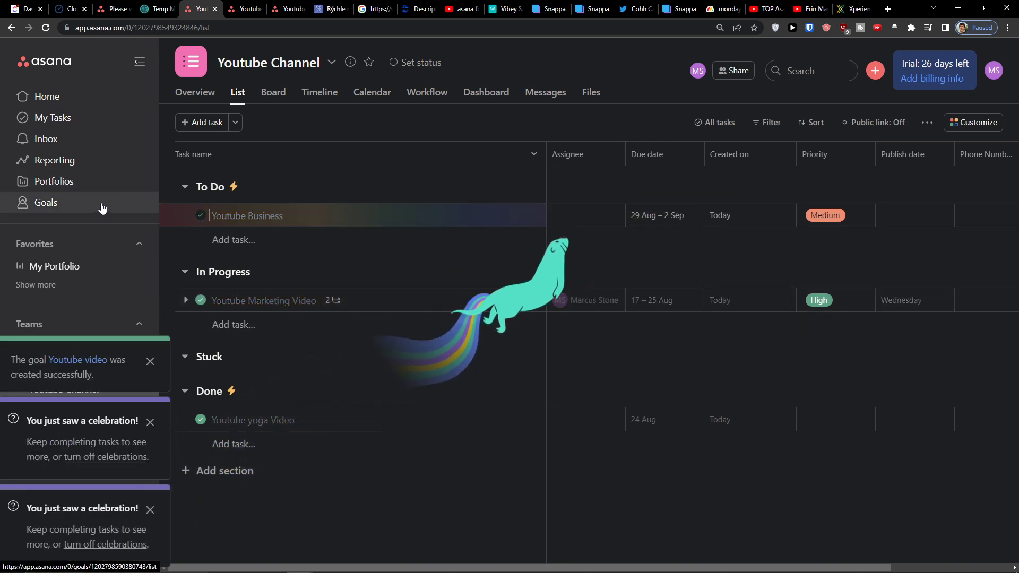
Open the Youtube video goal, view its On track status update form, and return to the goal without posting
click(99, 203)
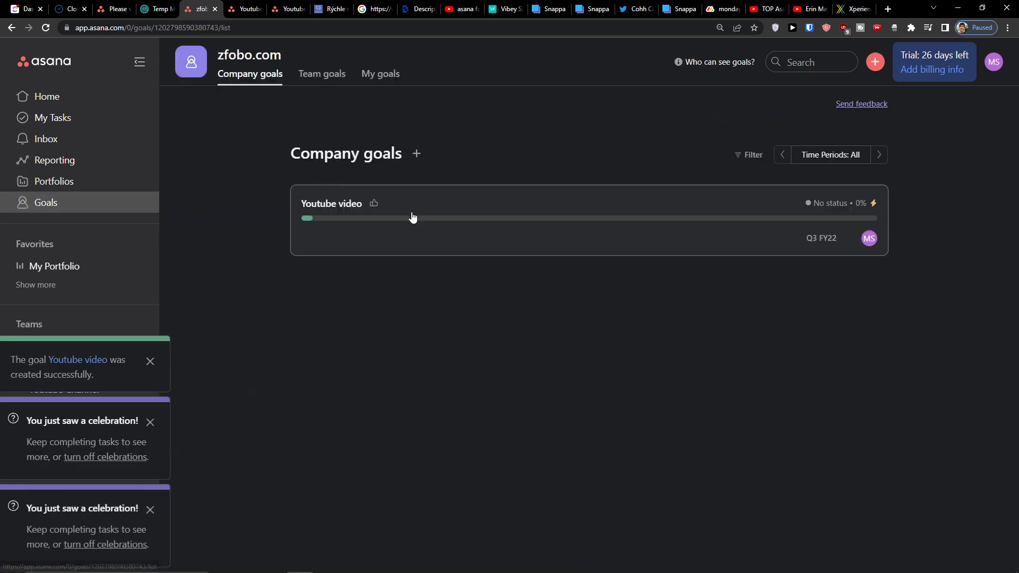
click(413, 217)
click(334, 214)
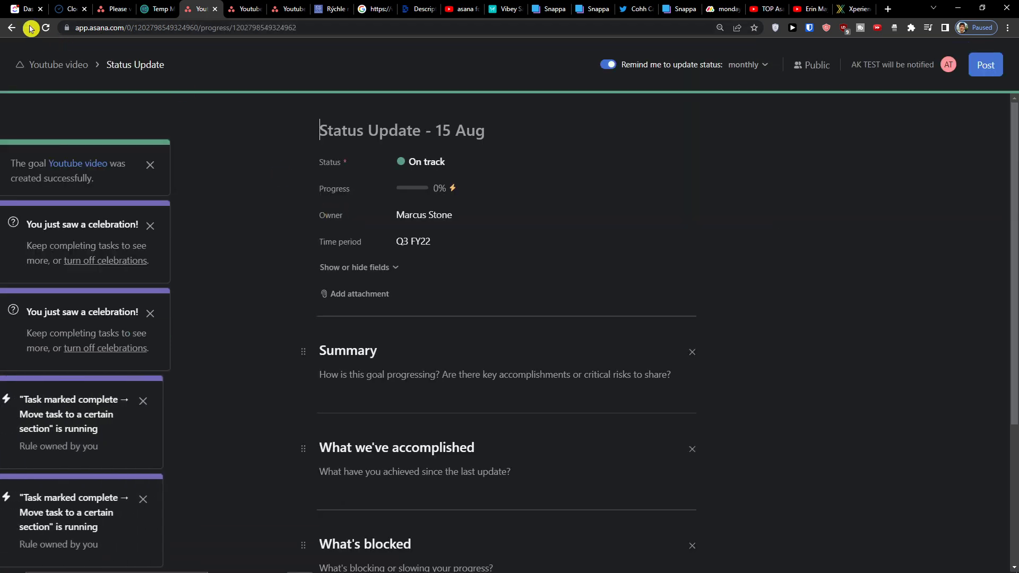
click(12, 29)
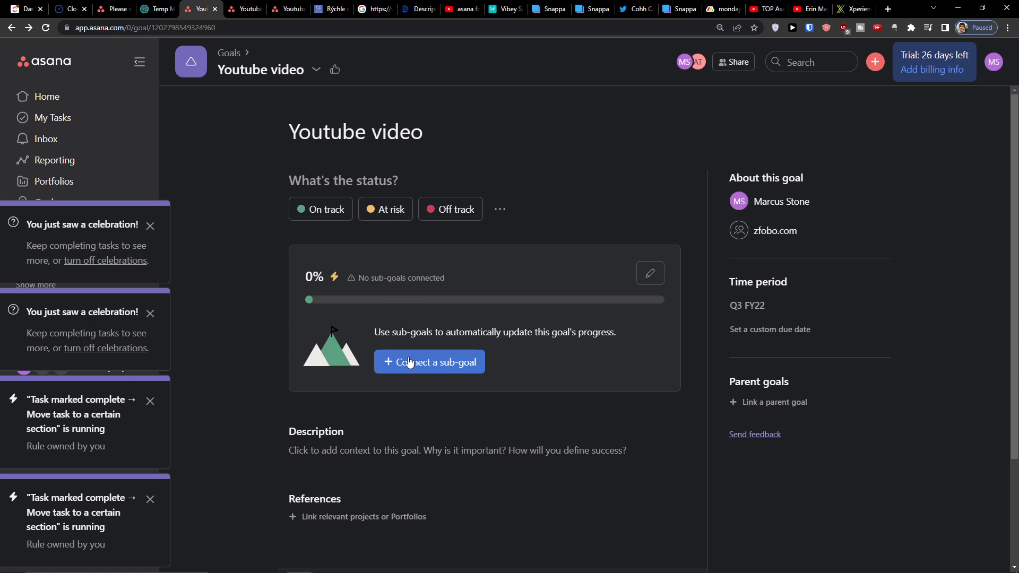
Examine the goal's sub-goal connection option without connecting one, and look over the rest of the goal page
drag(393, 343, 620, 357)
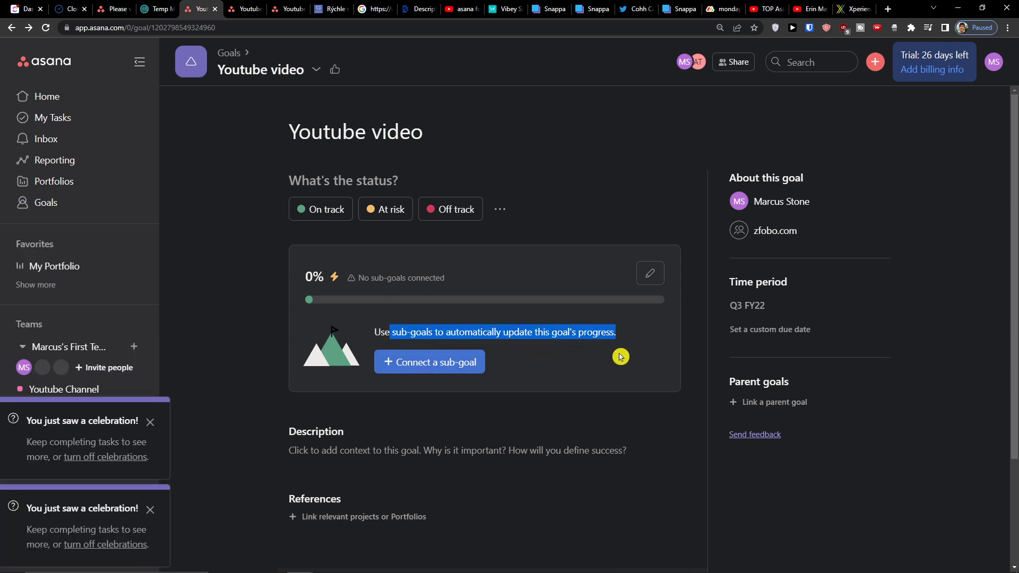
click(412, 361)
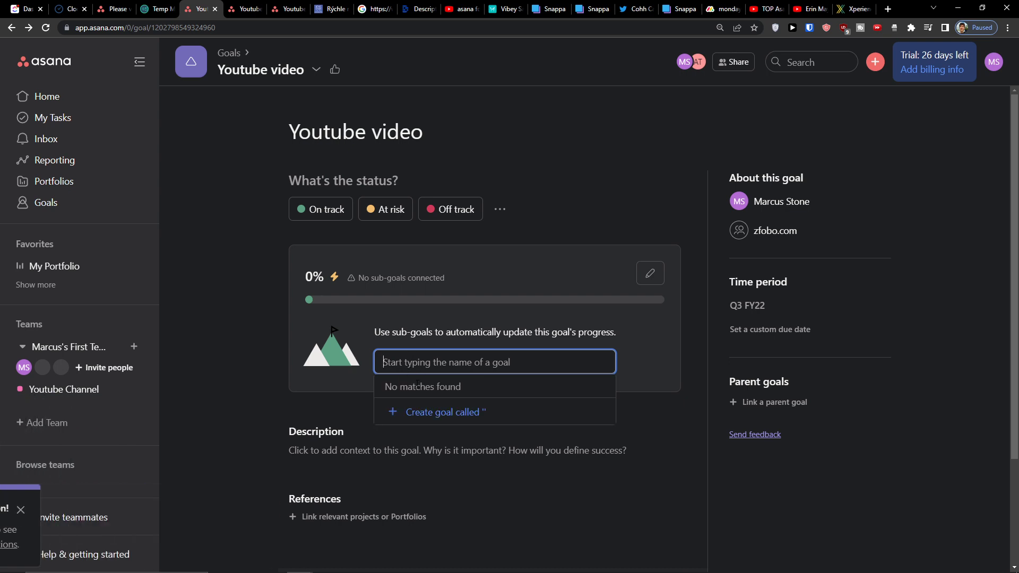
click(248, 414)
click(457, 367)
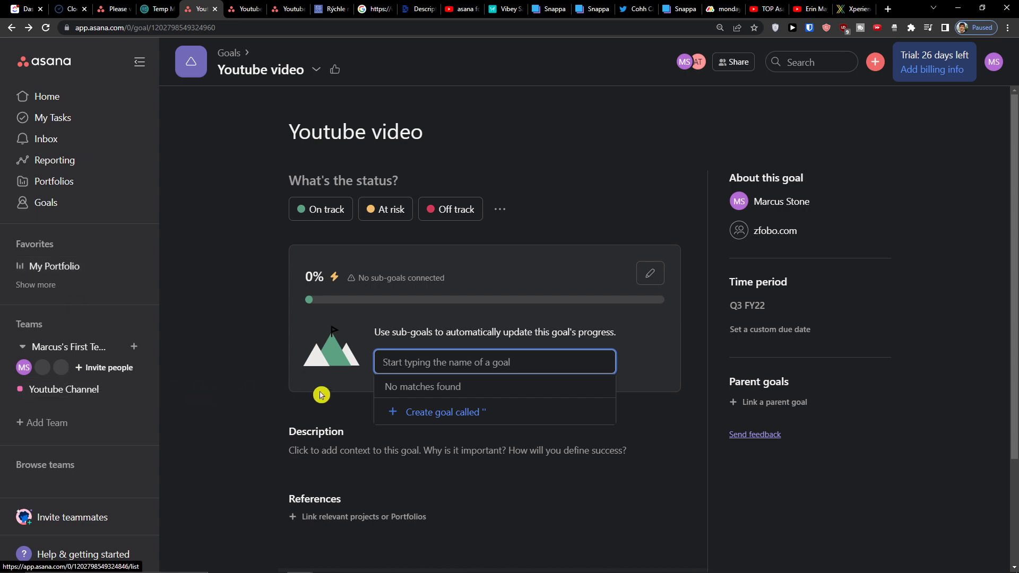
click(276, 393)
scroll(257, 400, down, 3)
scroll(248, 402, up, 3)
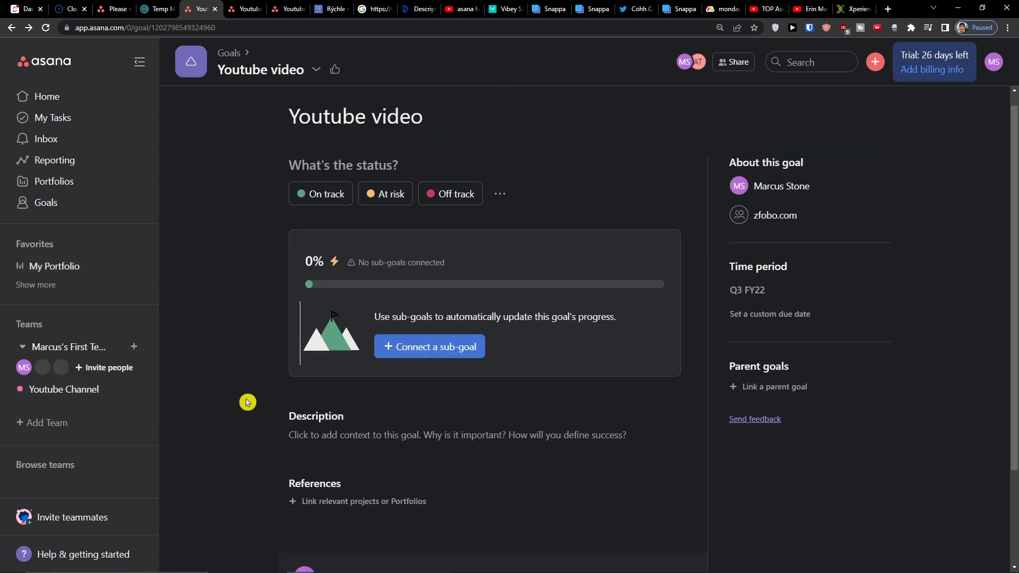
Reopen the completed Youtube Business task in the Youtube Channel project and move it into the Stuck section
click(96, 389)
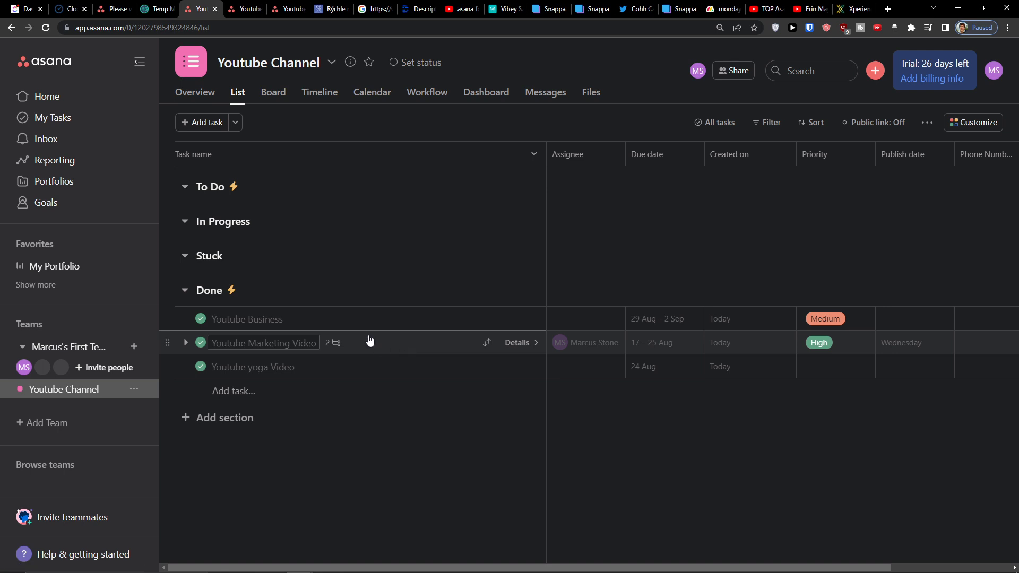
click(214, 319)
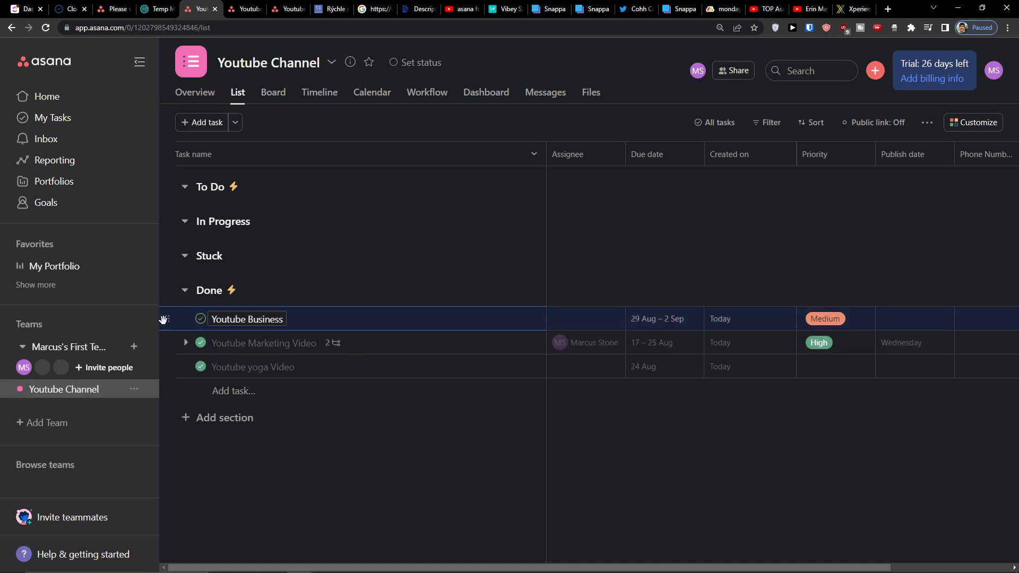
drag(167, 319, 177, 241)
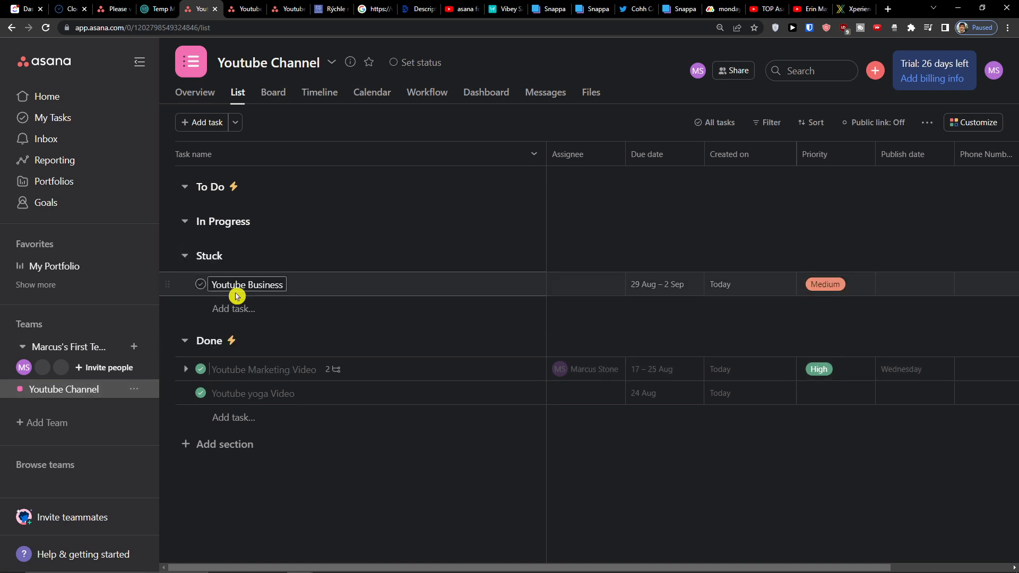
Open the Youtube Business task's details and mark the task as a milestone
click(305, 284)
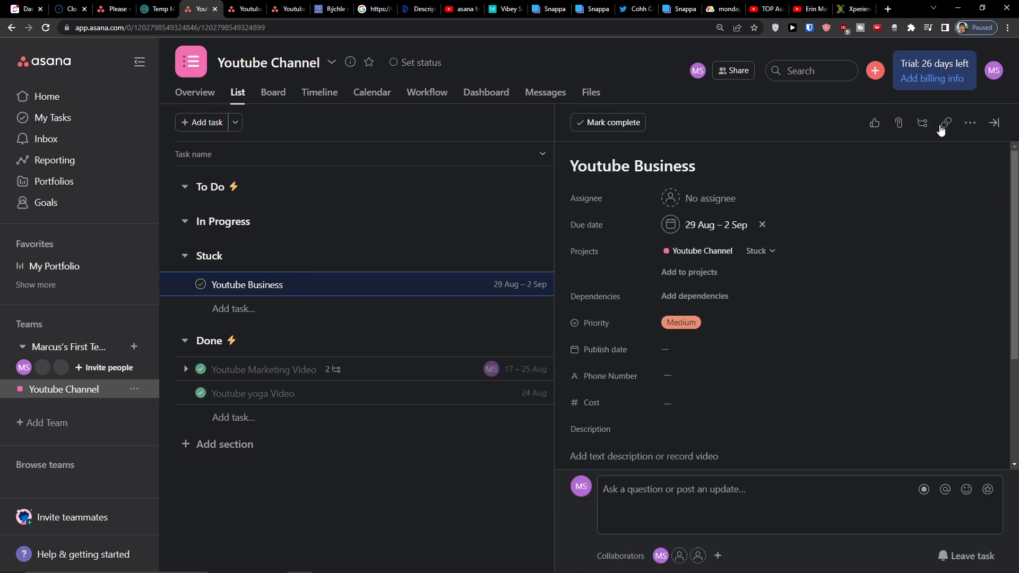
click(969, 124)
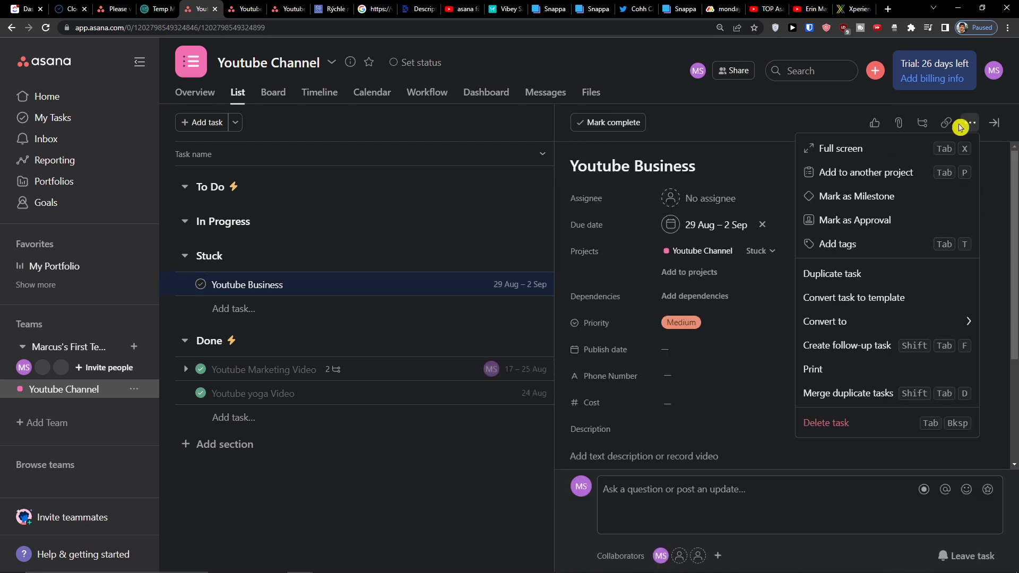
click(856, 195)
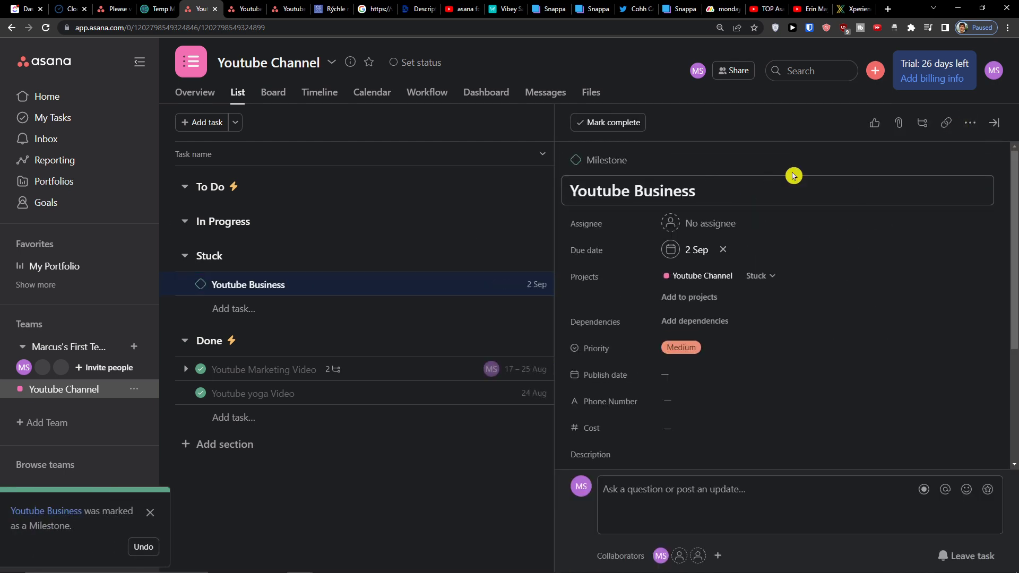
Look over the milestone's conversion options and the options for creating new items without choosing any
click(970, 123)
mouse_move(842, 315)
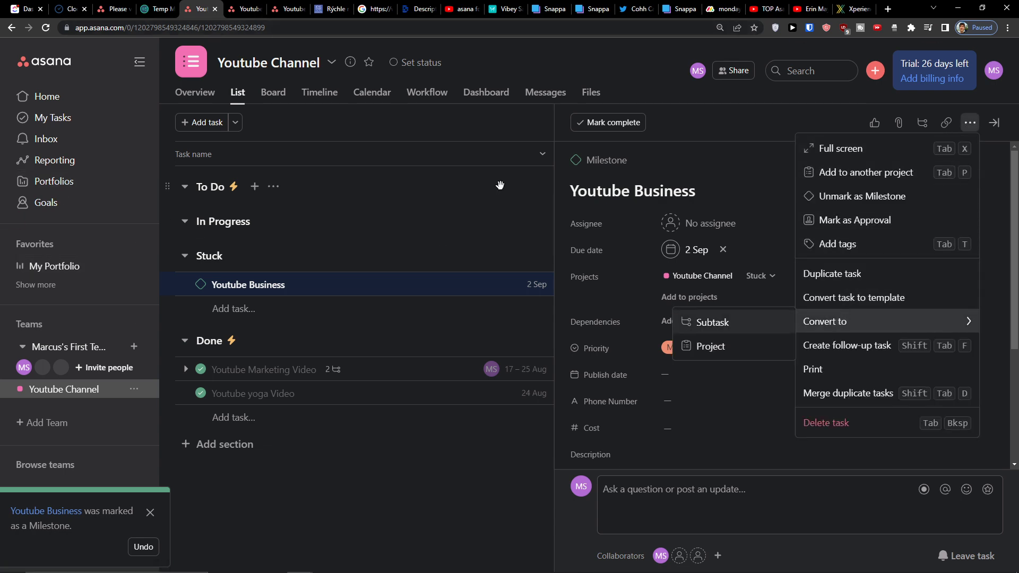
click(887, 9)
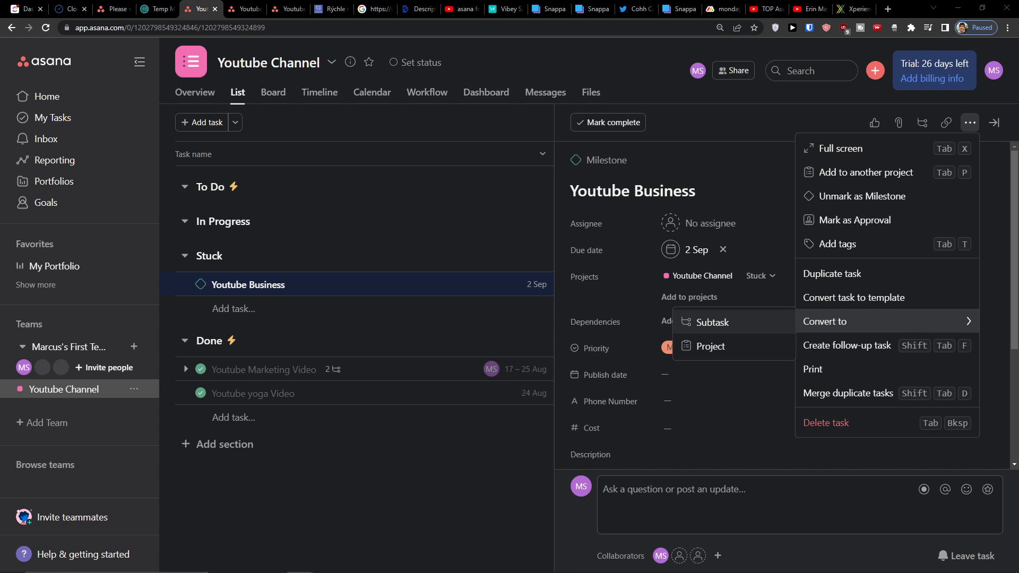
click(377, 466)
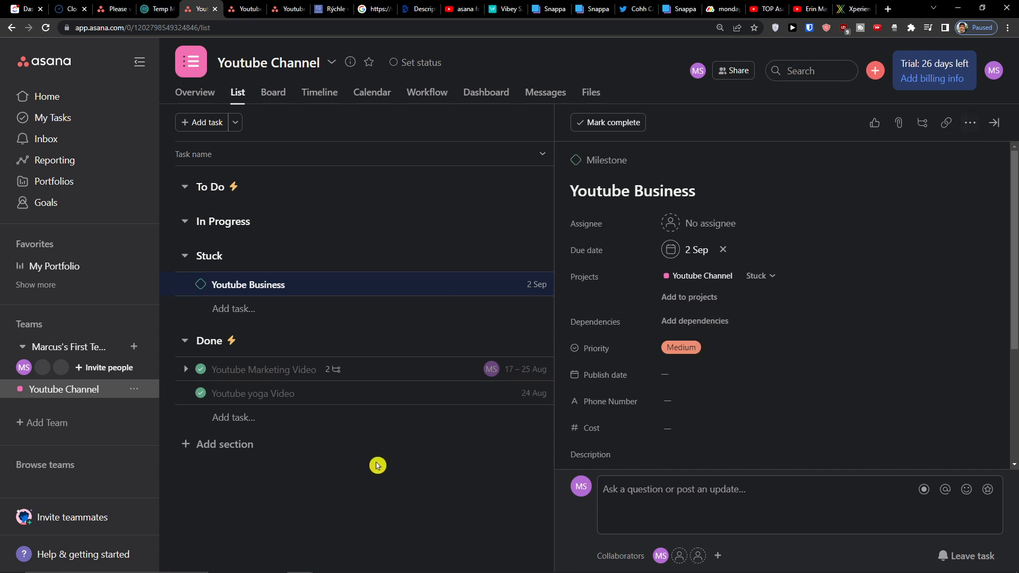
click(876, 71)
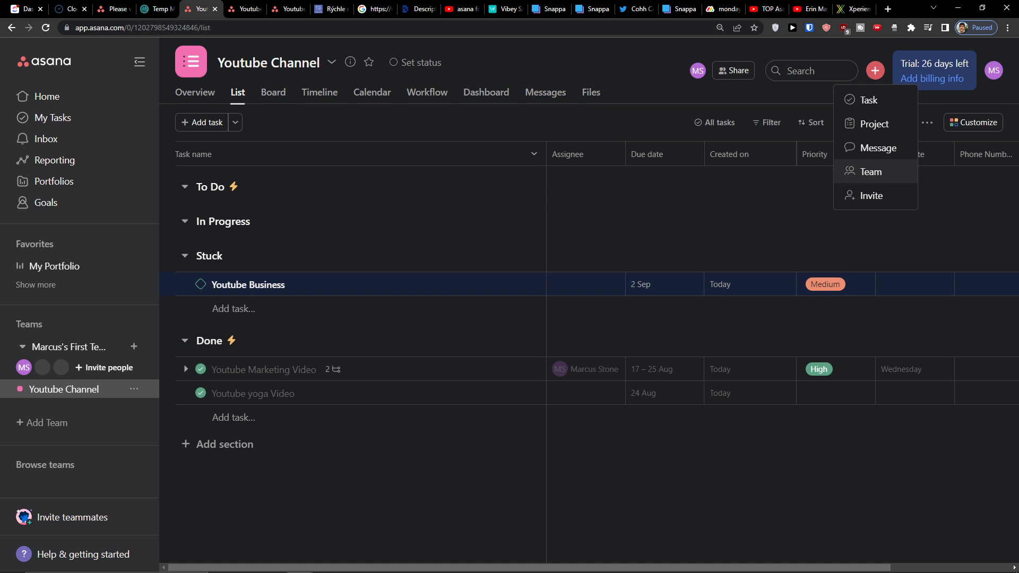
Open the Youtube video goal and examine its extra status, parent goal and sub-goal connection options without changing anything
click(47, 202)
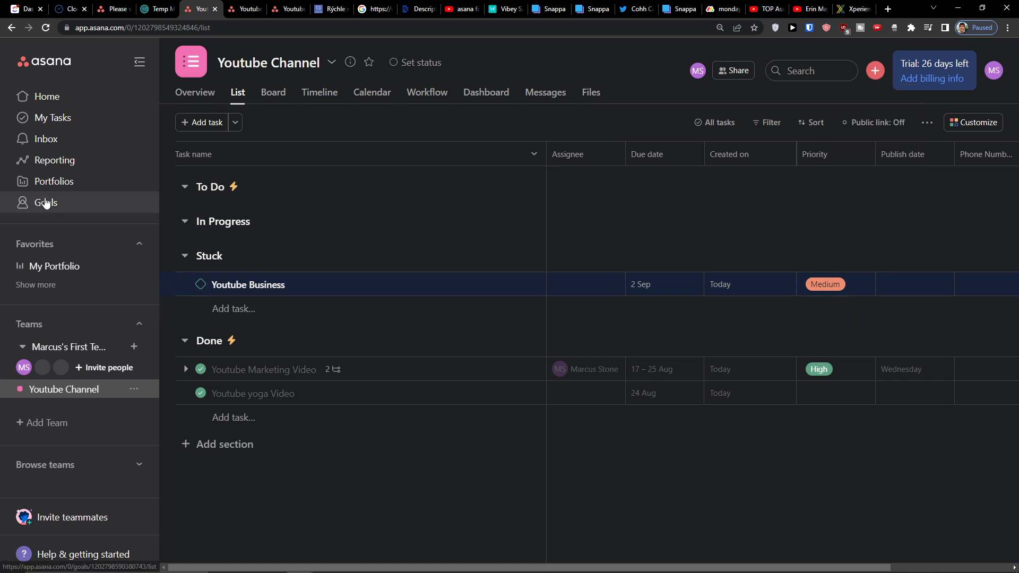
click(412, 203)
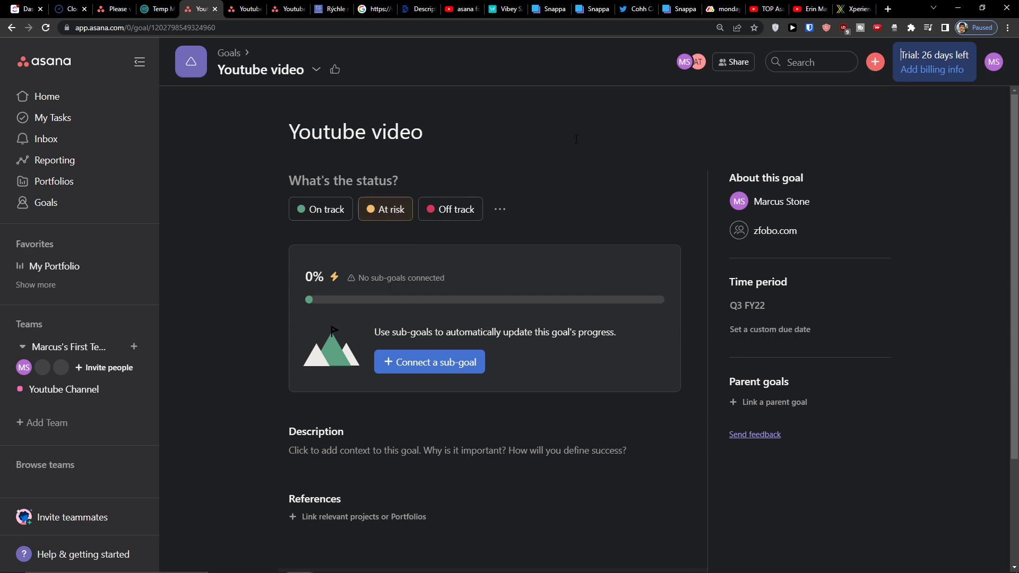
click(420, 224)
click(496, 215)
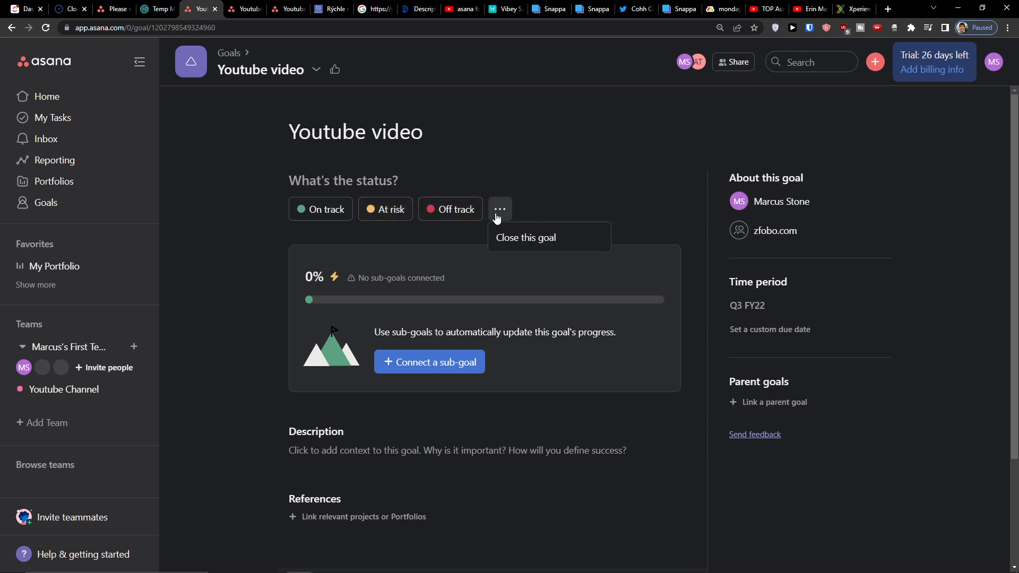
click(496, 218)
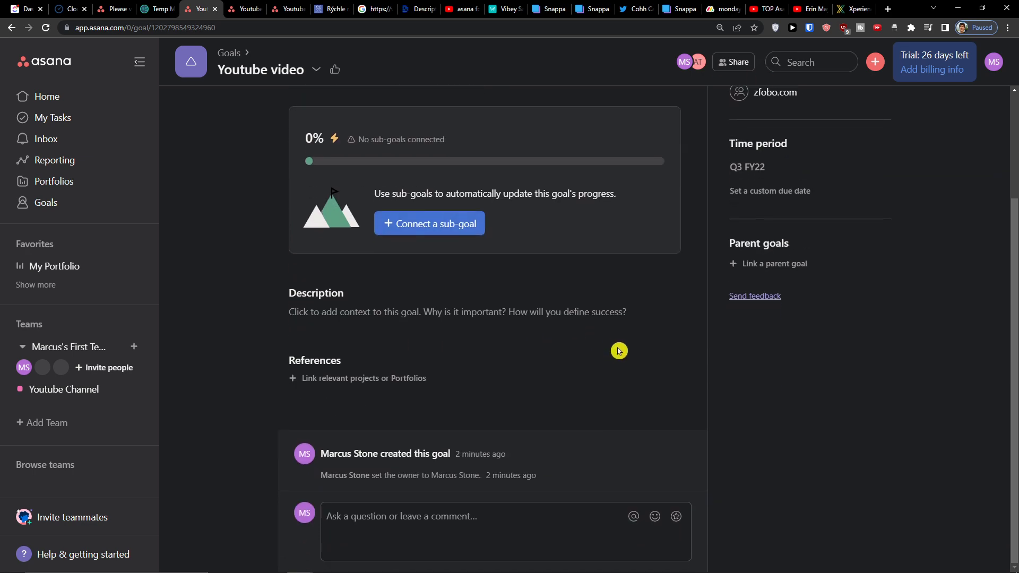
scroll(618, 351, up, 2)
click(737, 386)
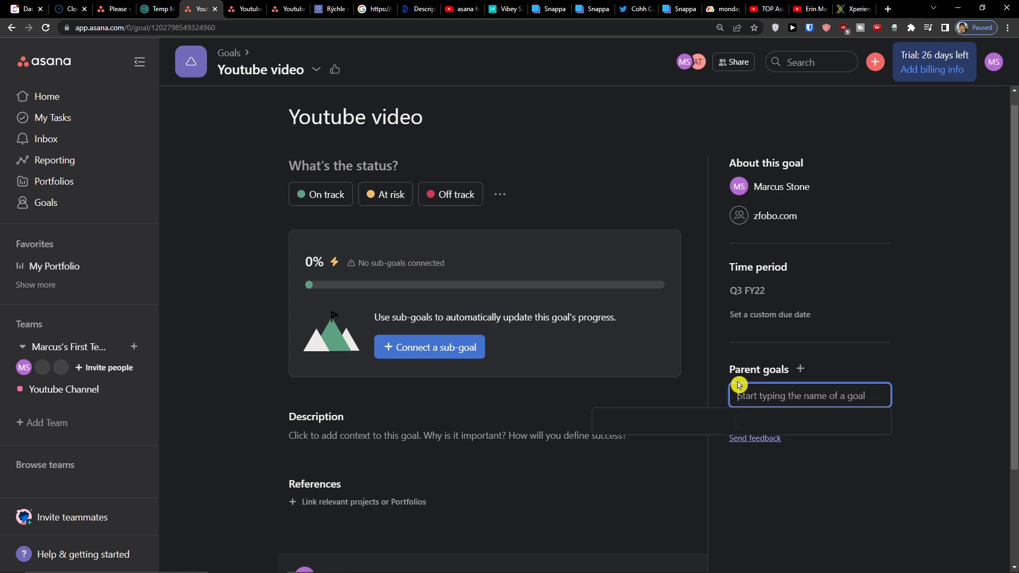
click(639, 390)
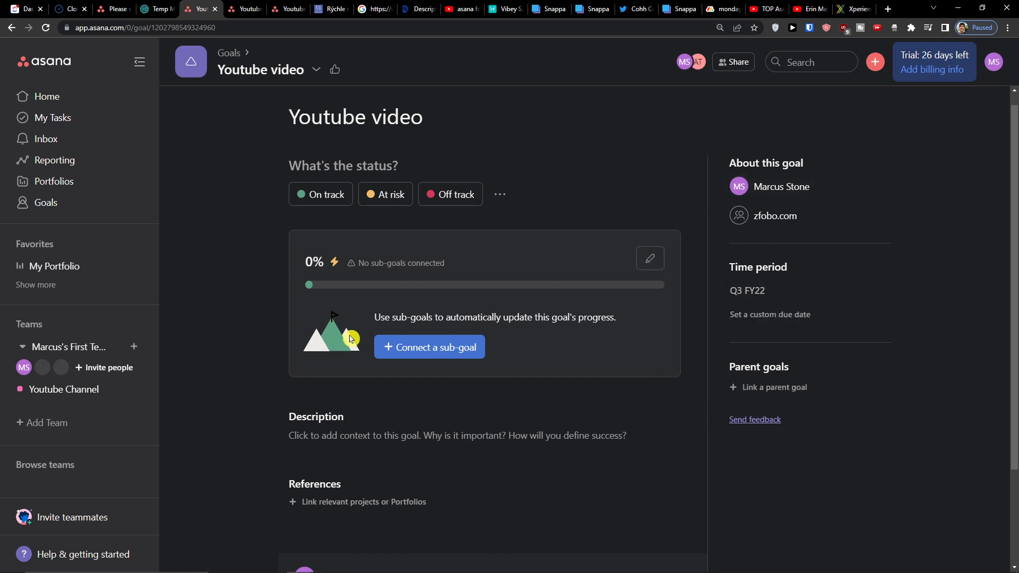
click(403, 346)
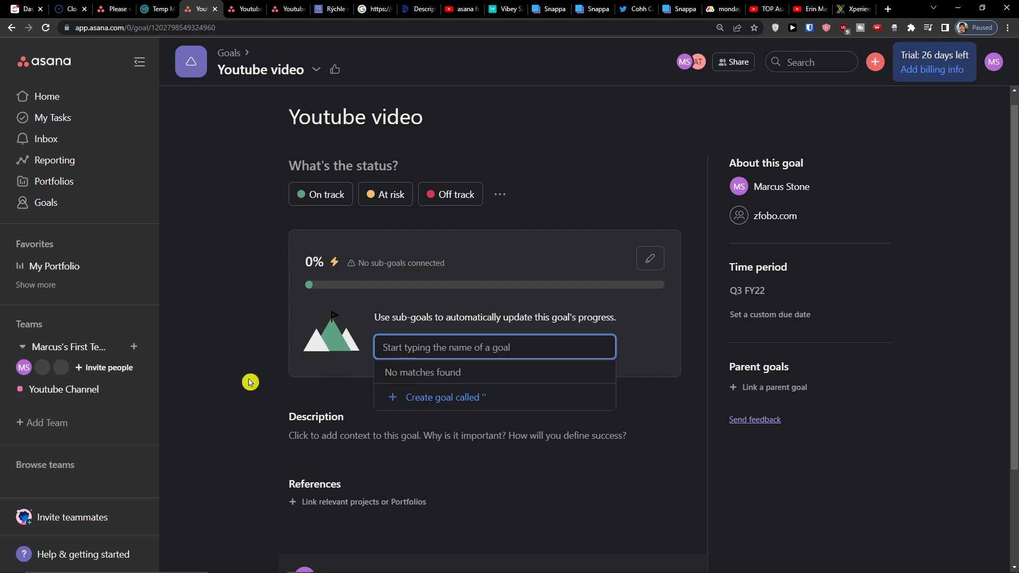
click(214, 382)
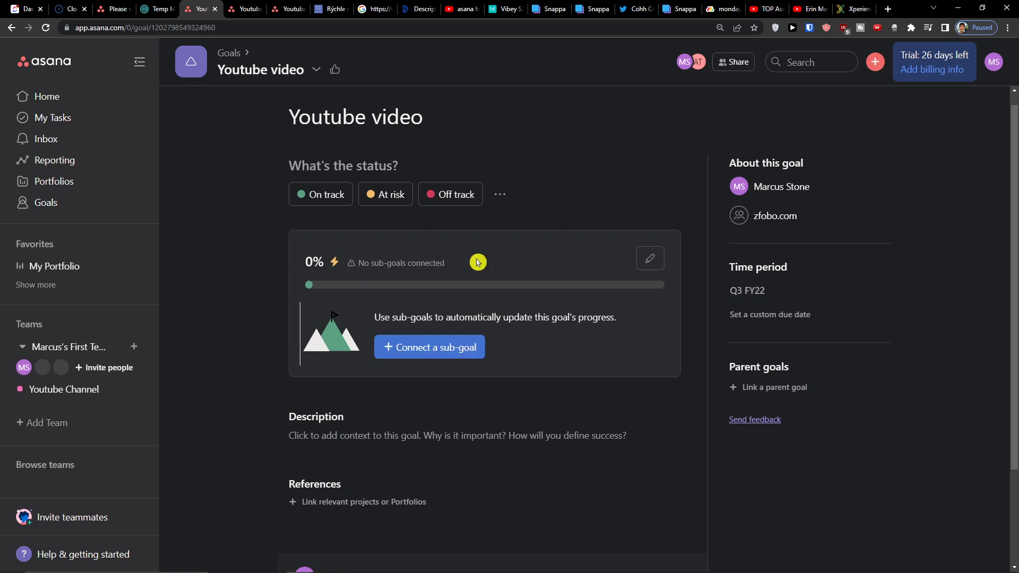
Set the Youtube video goal's progress source to Projects in its progress settings and view the measurement options
click(650, 259)
click(422, 227)
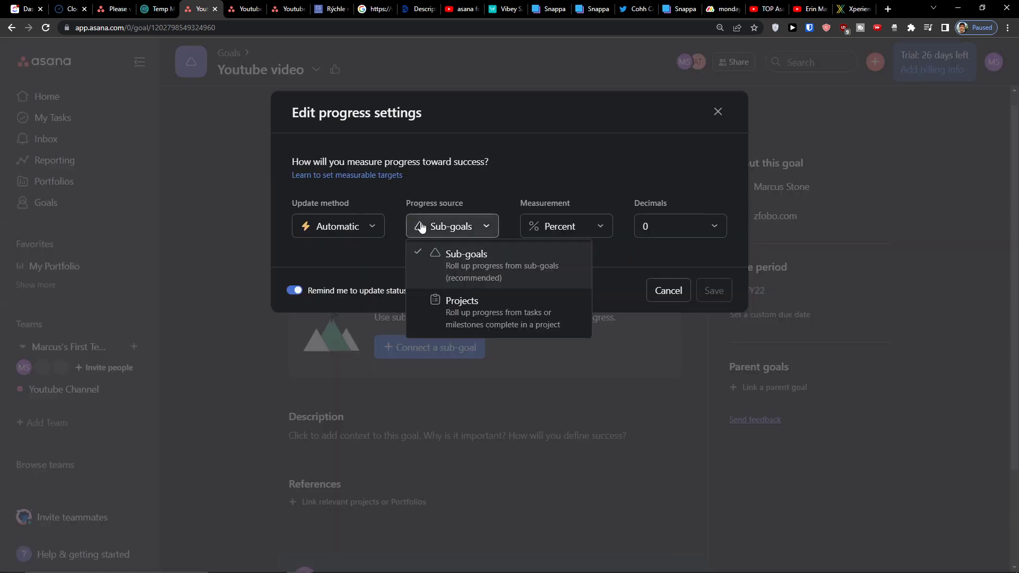
click(432, 301)
click(615, 233)
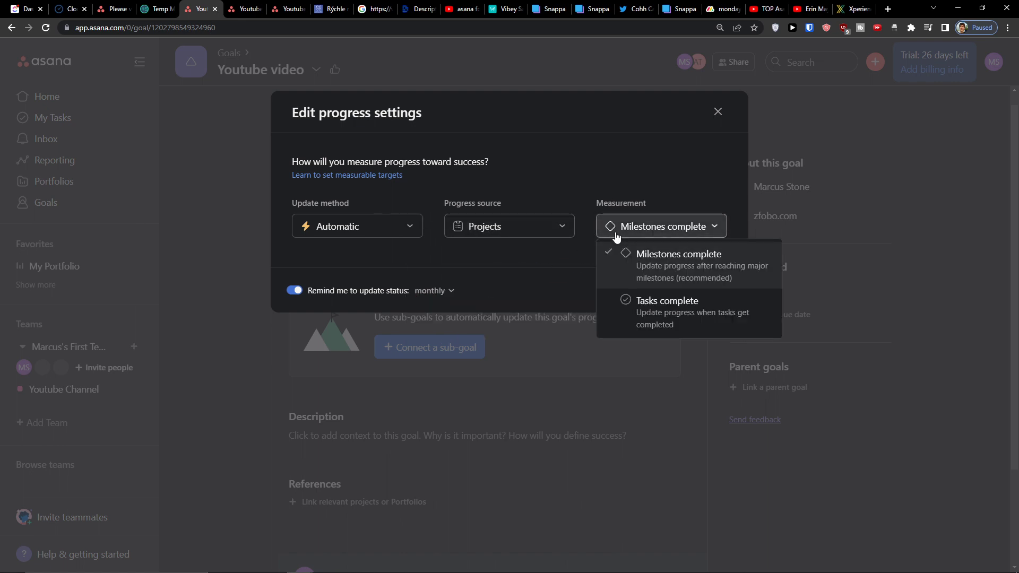
click(568, 246)
click(505, 227)
click(524, 229)
click(524, 230)
Set the goal's measurement to Tasks complete, keep the Automatic update method, and save the progress settings
click(666, 227)
click(669, 317)
click(666, 228)
click(667, 295)
click(344, 234)
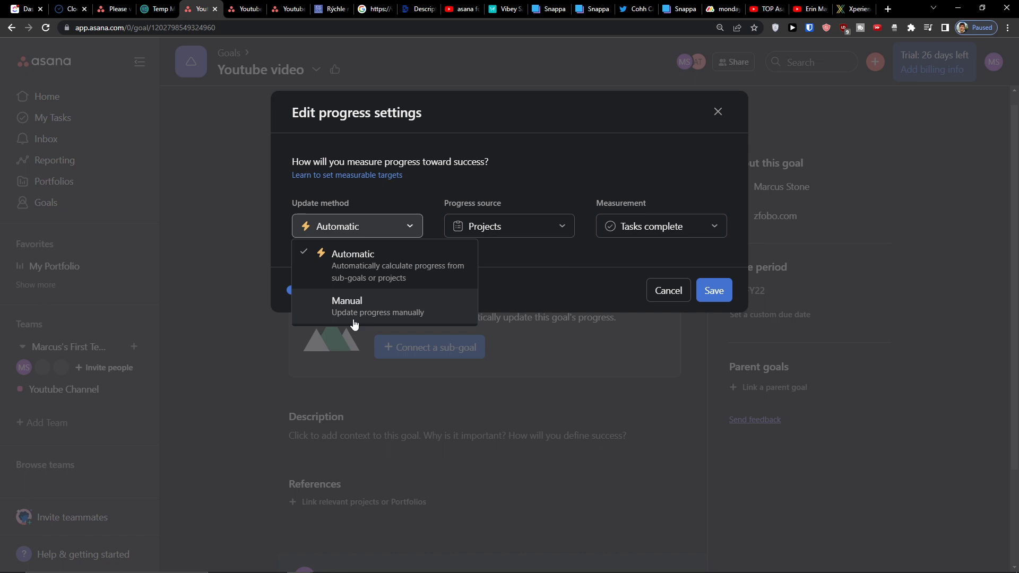
click(372, 232)
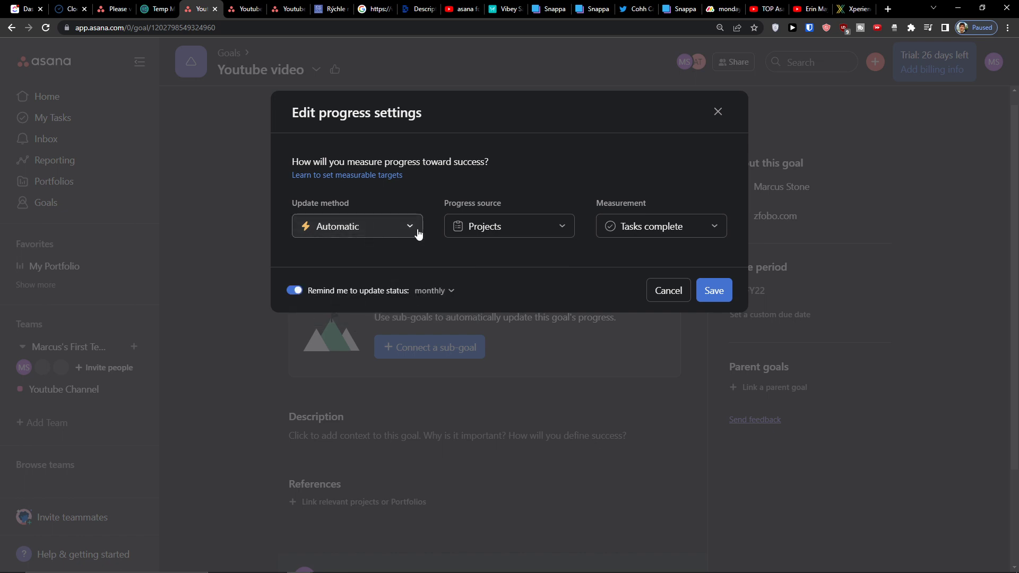
click(705, 295)
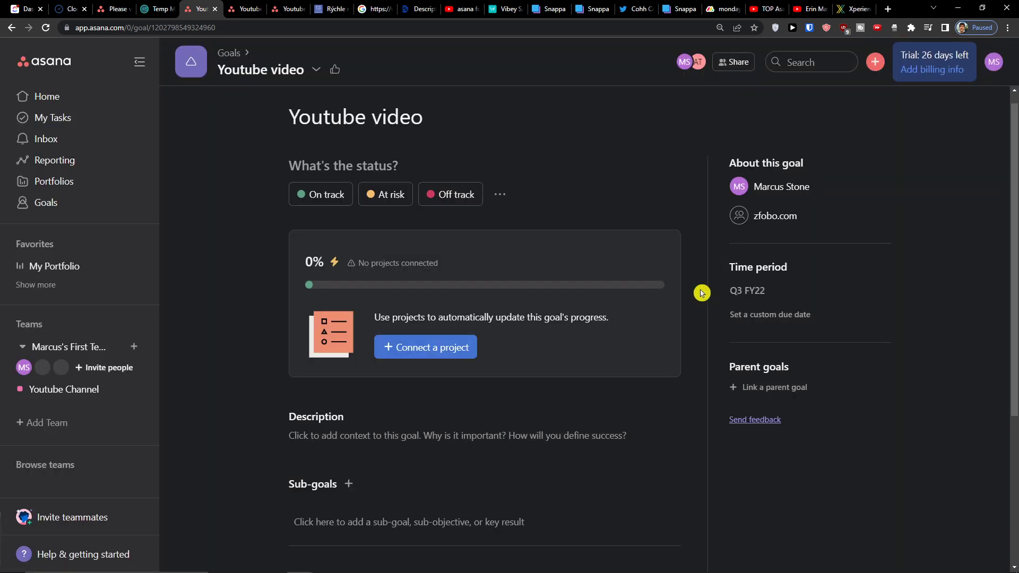
Connect the Youtube Channel project to the goal and check the goal's progress in the company goals
click(407, 336)
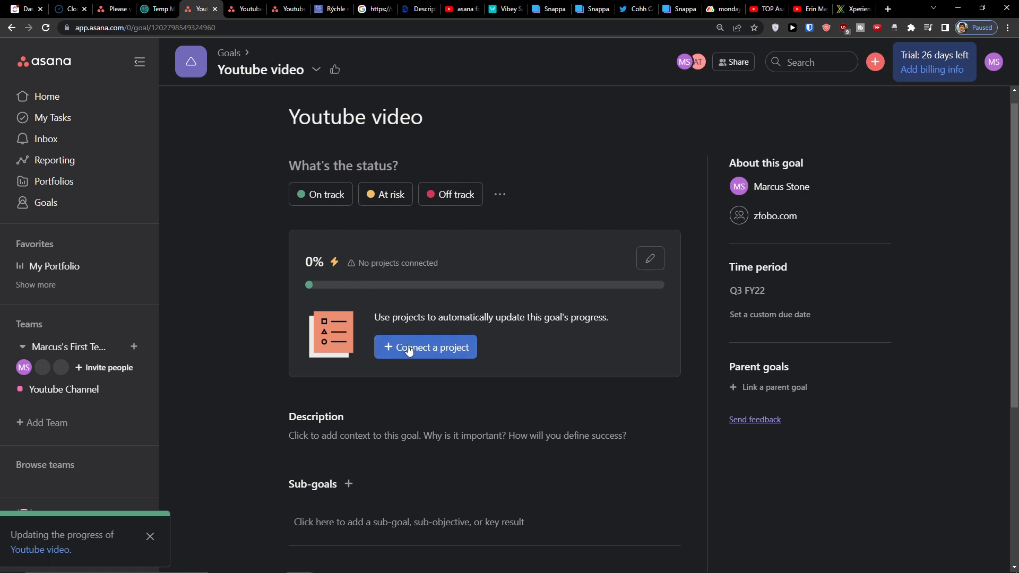
click(409, 401)
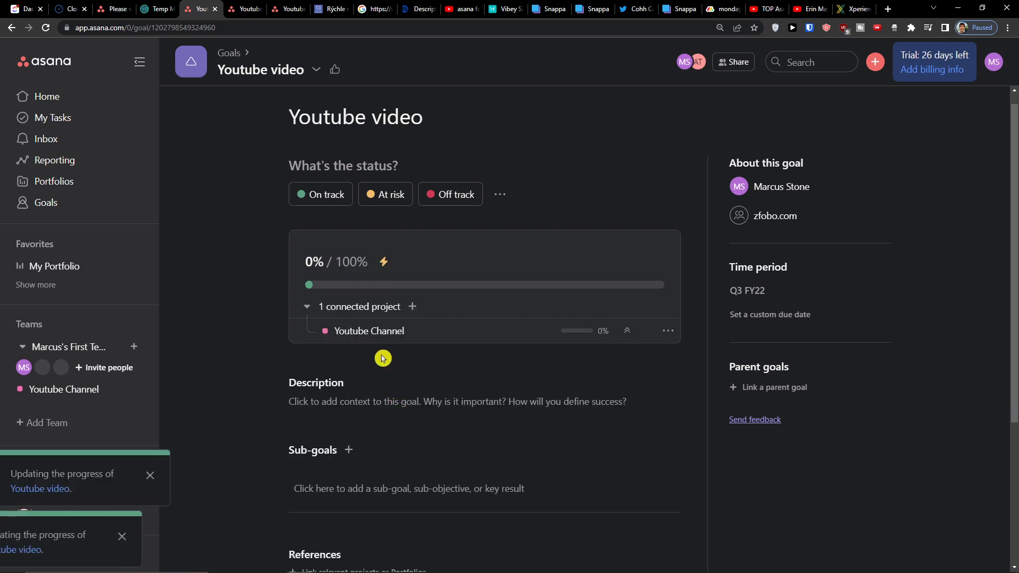
click(77, 395)
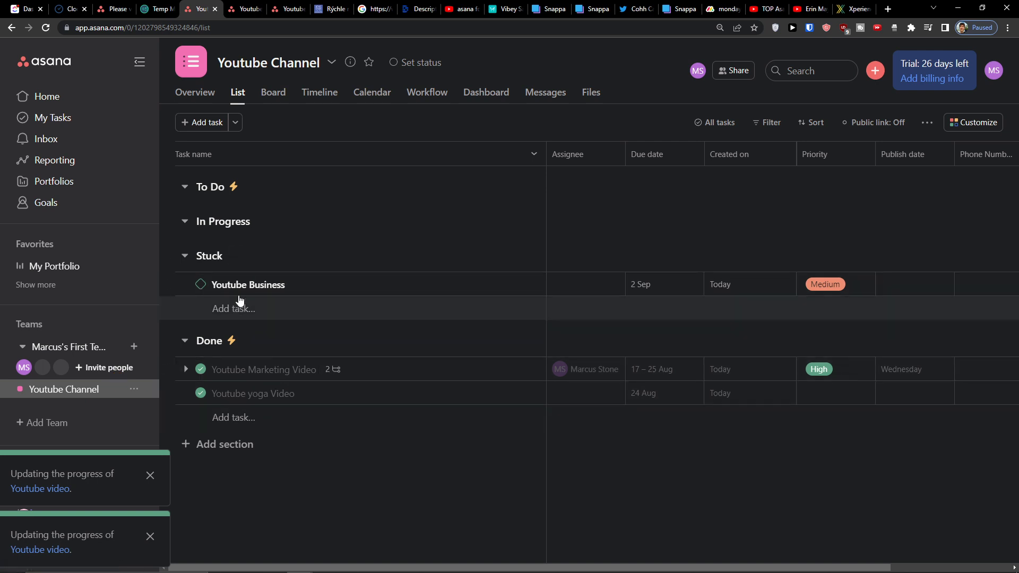
click(28, 207)
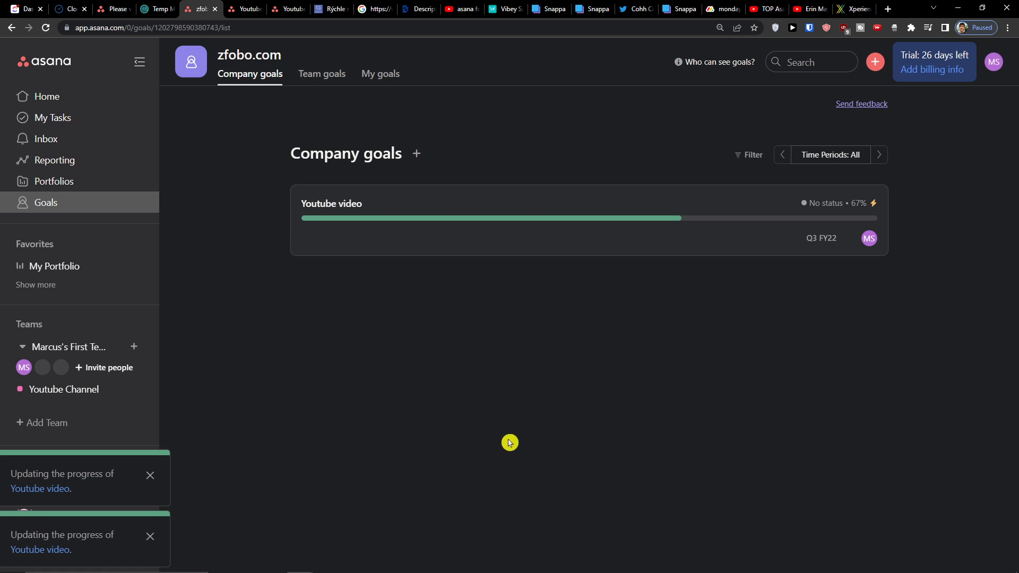
mouse_move(503, 567)
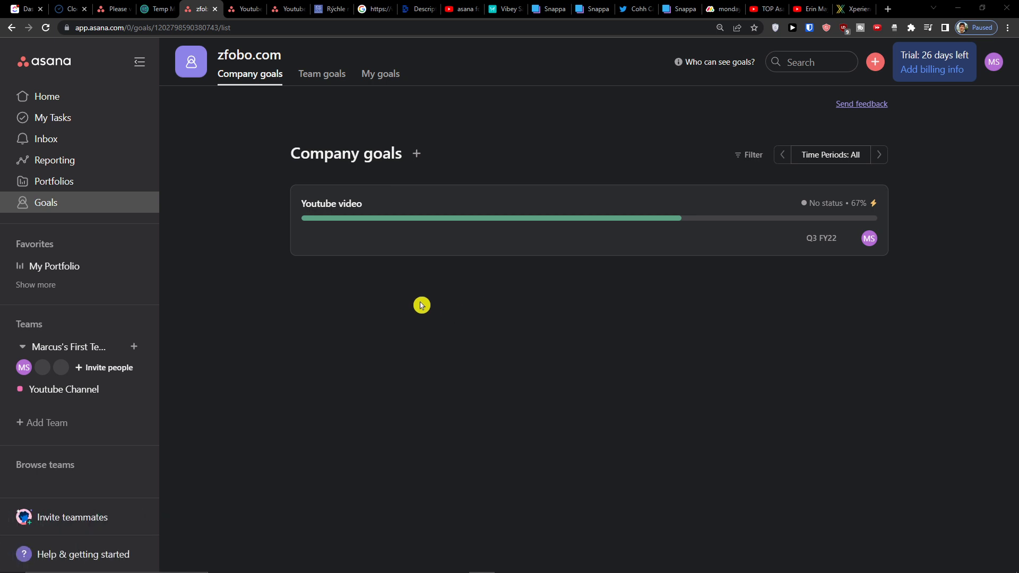
Open the profile settings from Home's Personalize your profile item, look over the fields, and close them without edits
click(53, 97)
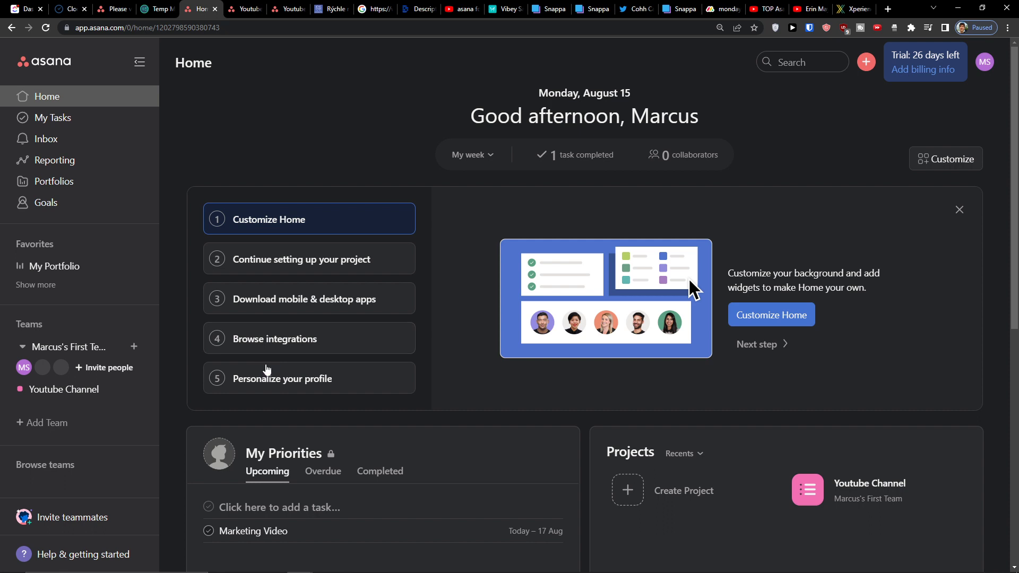
click(264, 377)
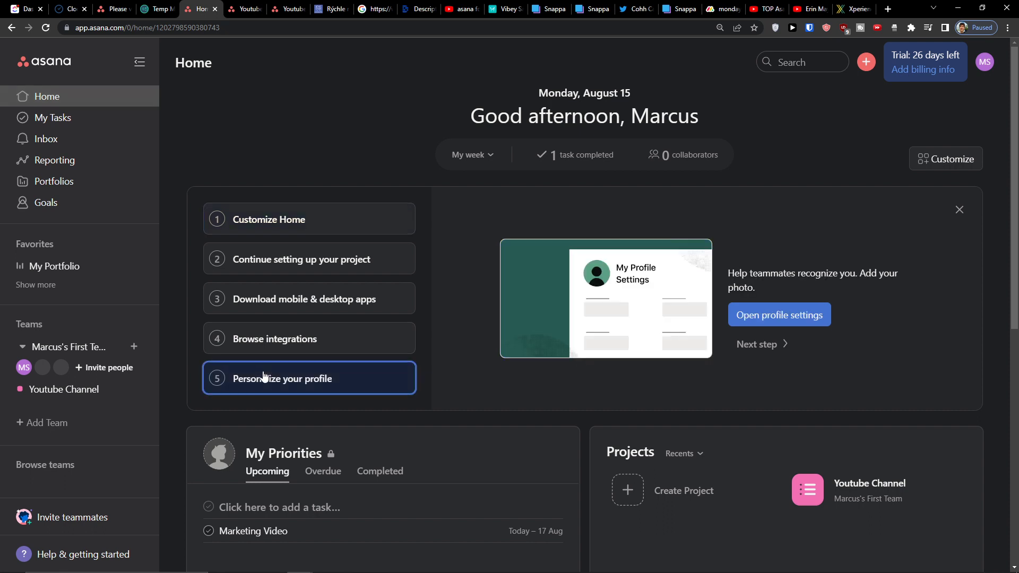
click(801, 318)
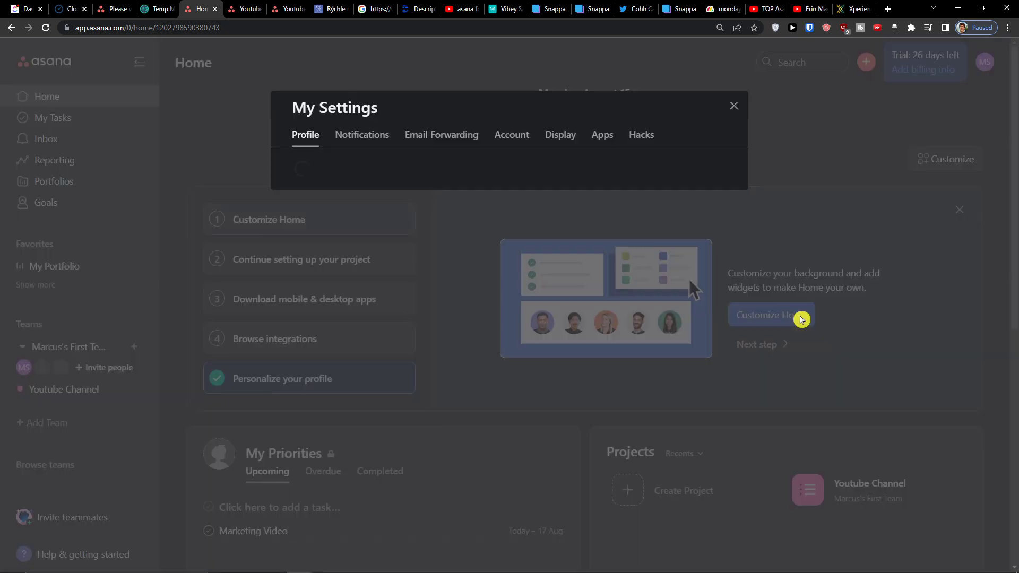
click(460, 245)
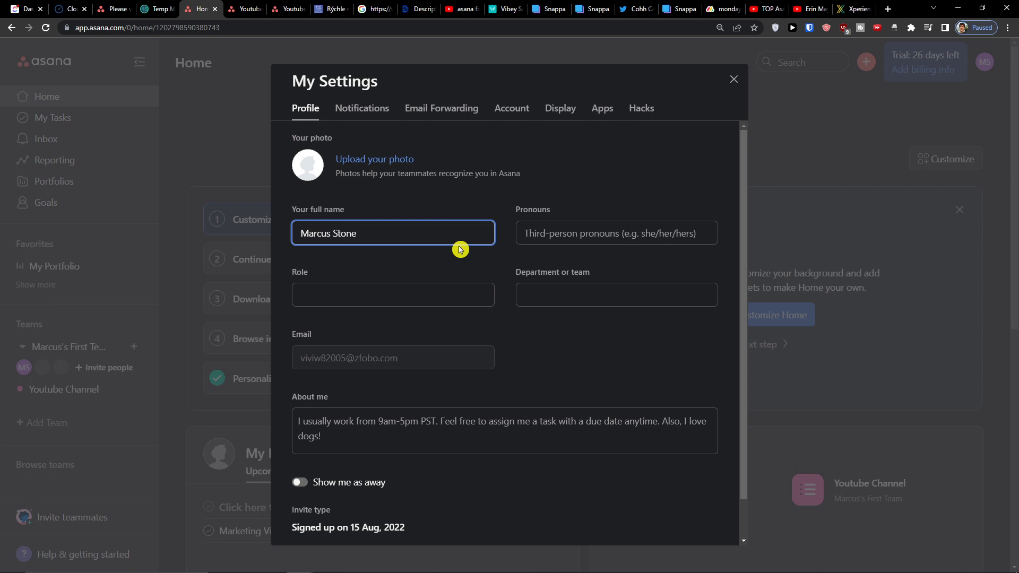
scroll(460, 249, down, 1)
scroll(438, 221, up, 1)
click(737, 97)
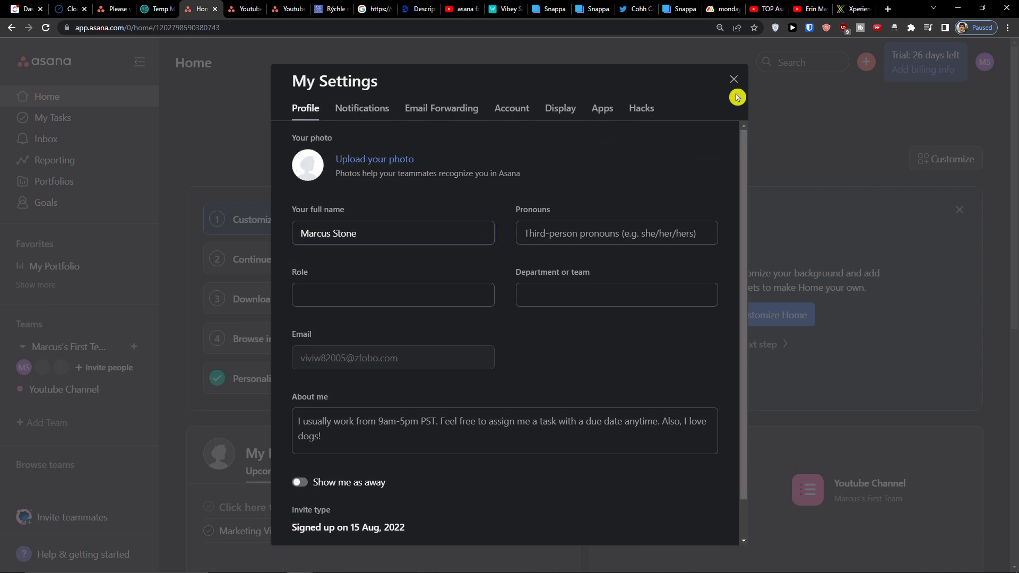
click(732, 83)
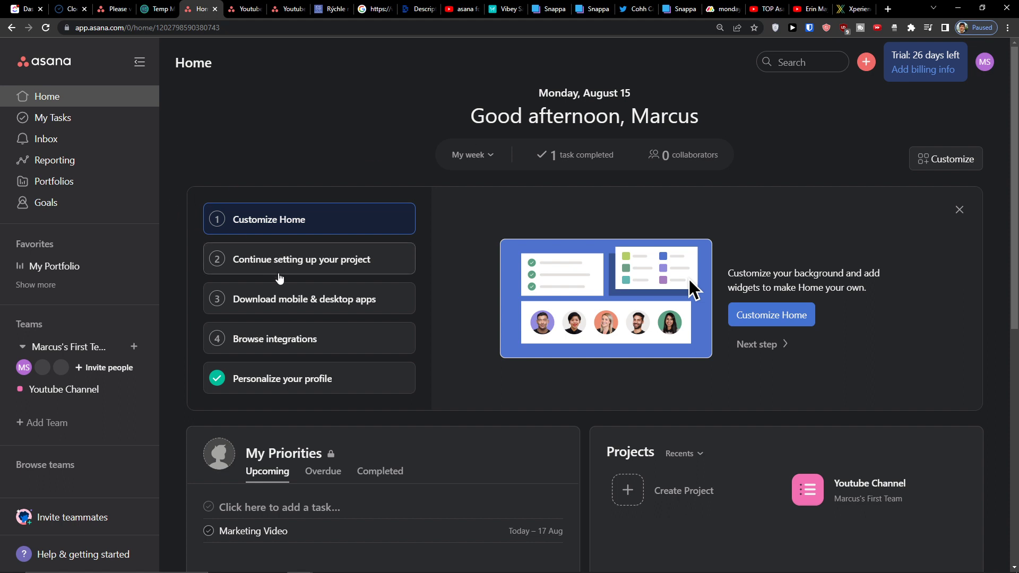
Look over Home's setup items for continuing the project and downloading the apps, and the priorities, projects and assigned tasks widgets
click(289, 277)
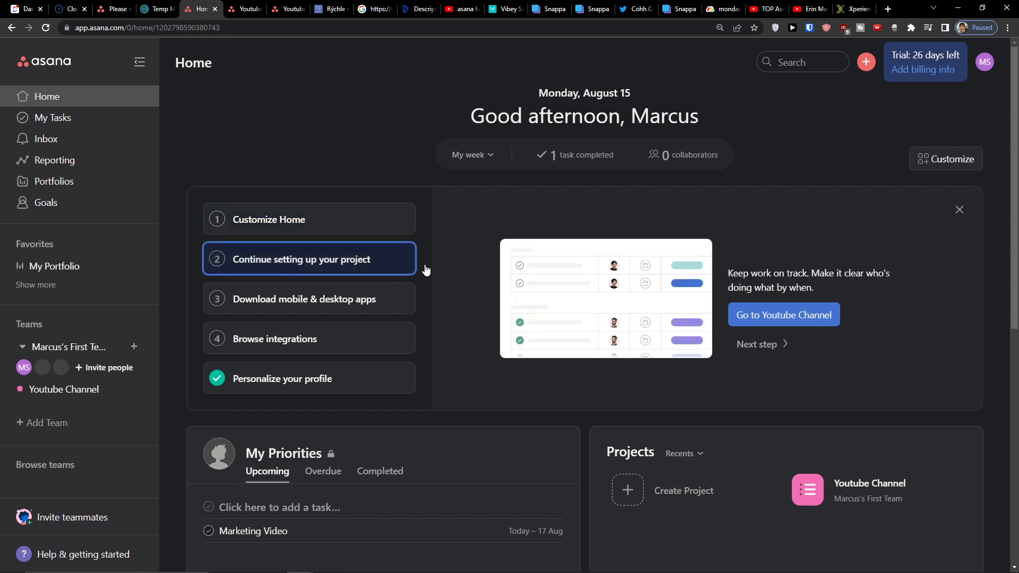
click(318, 299)
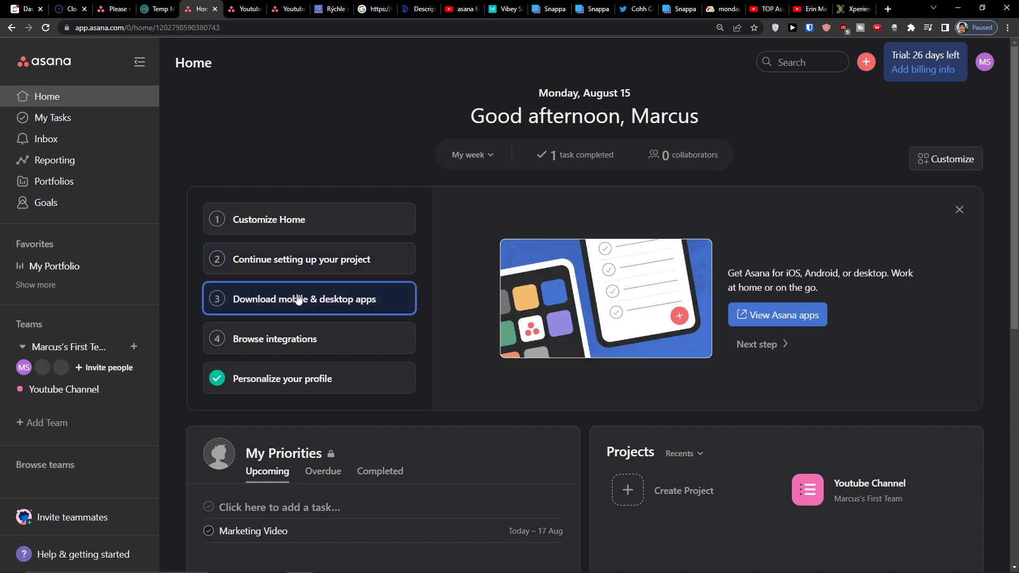
scroll(434, 389, down, 5)
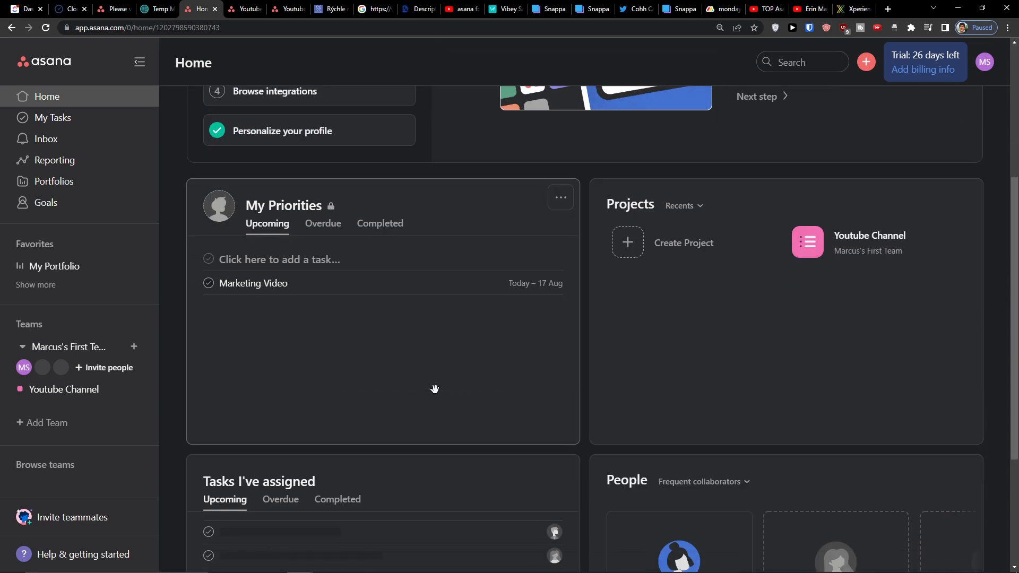
scroll(435, 389, down, 4)
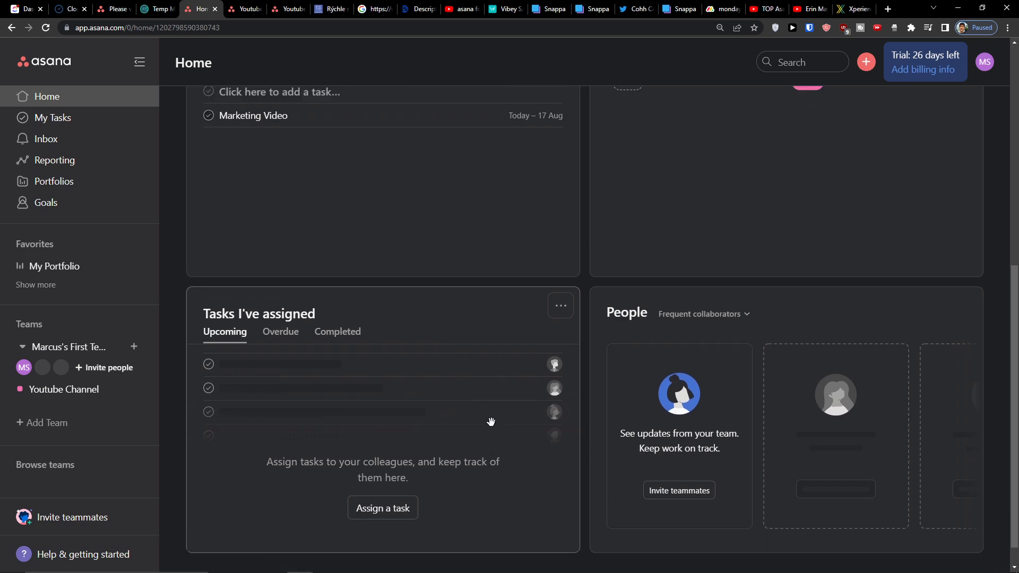
scroll(711, 368, up, 5)
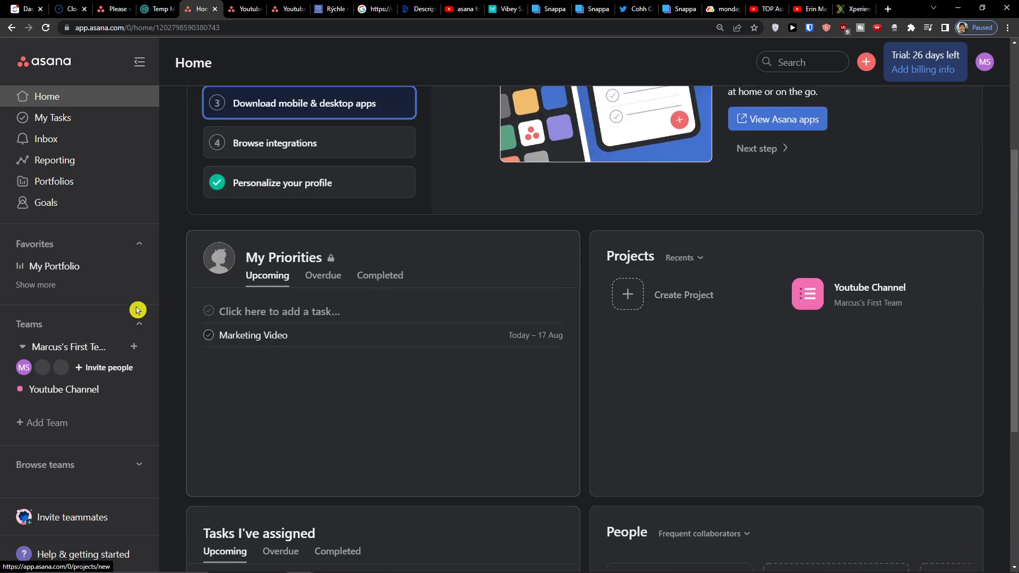
Open the Youtube Channel project, start a template-based project in its team, and set the template gallery to All teams
click(70, 390)
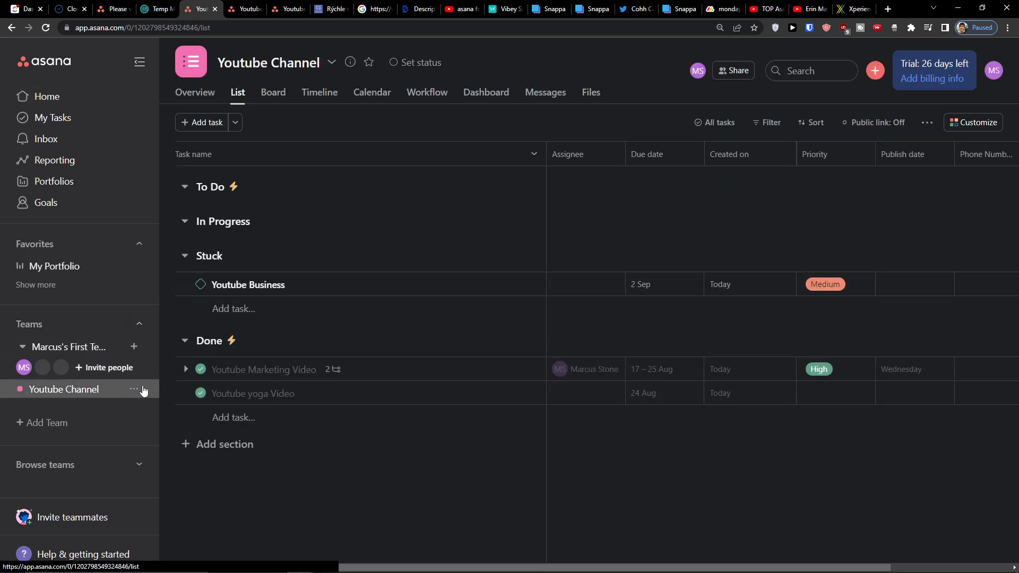
click(133, 347)
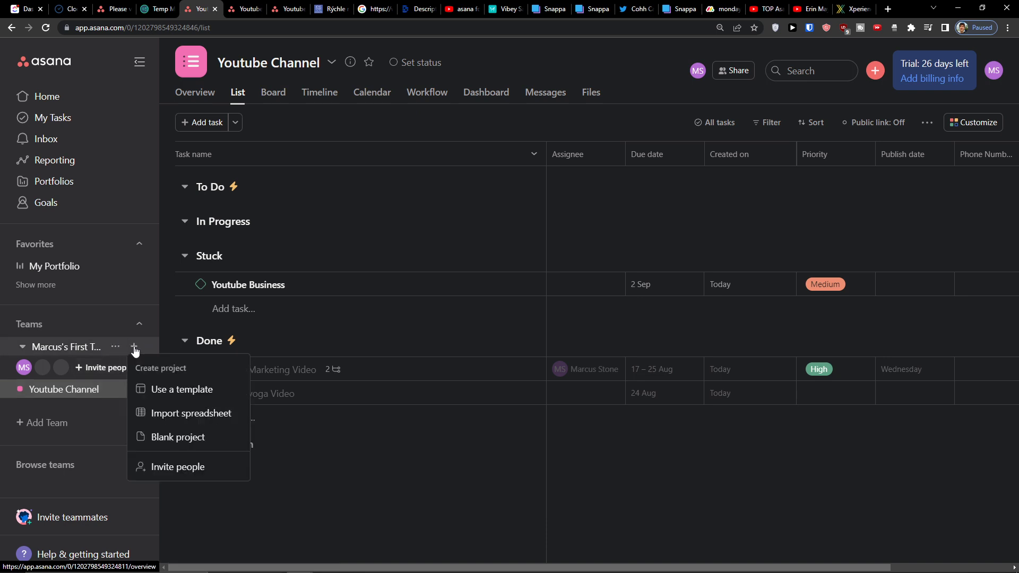
click(177, 392)
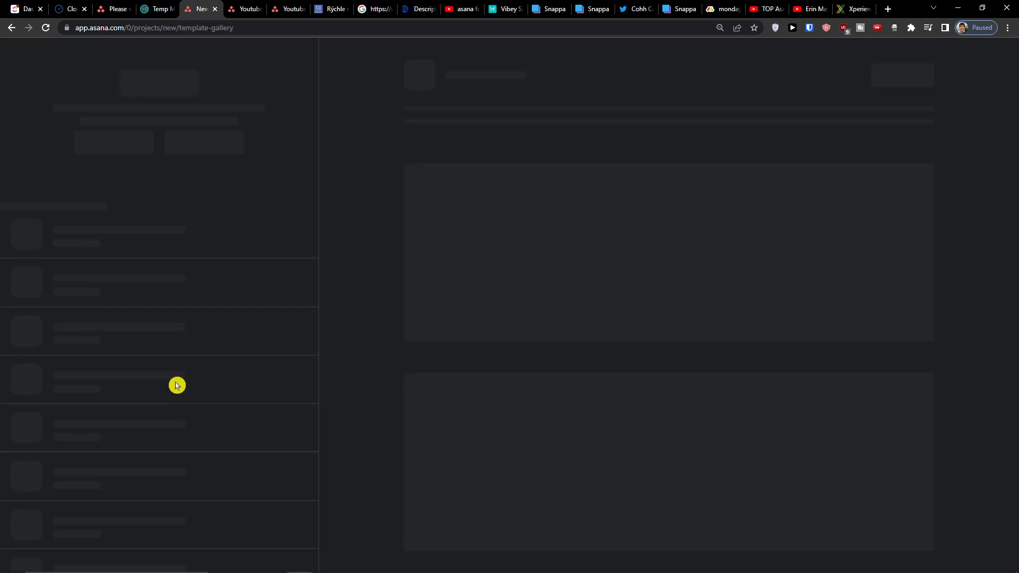
click(150, 200)
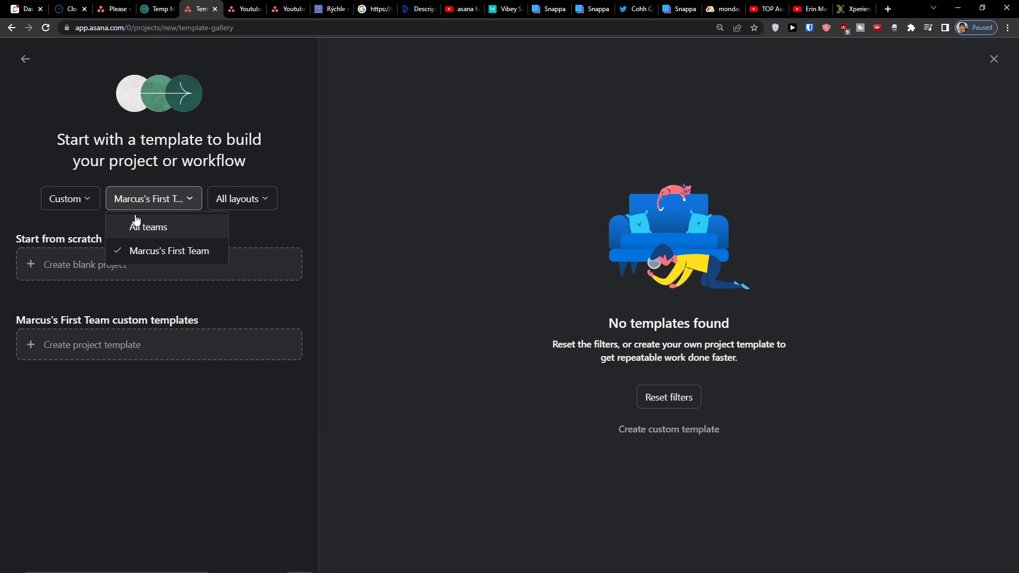
click(139, 225)
scroll(142, 357, down, 1)
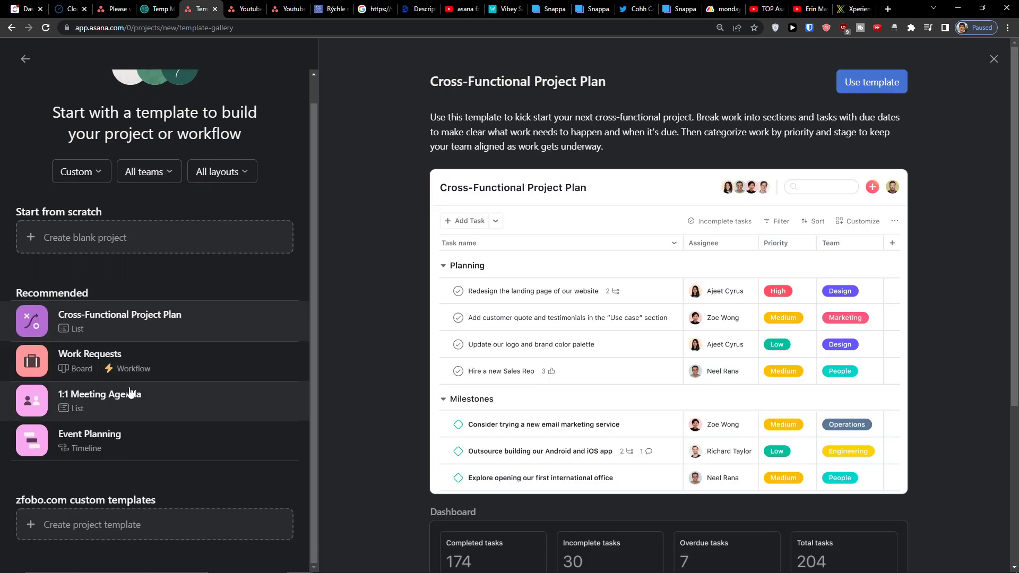
Filter the template gallery by type to Asana curated and look over the listed templates
click(95, 178)
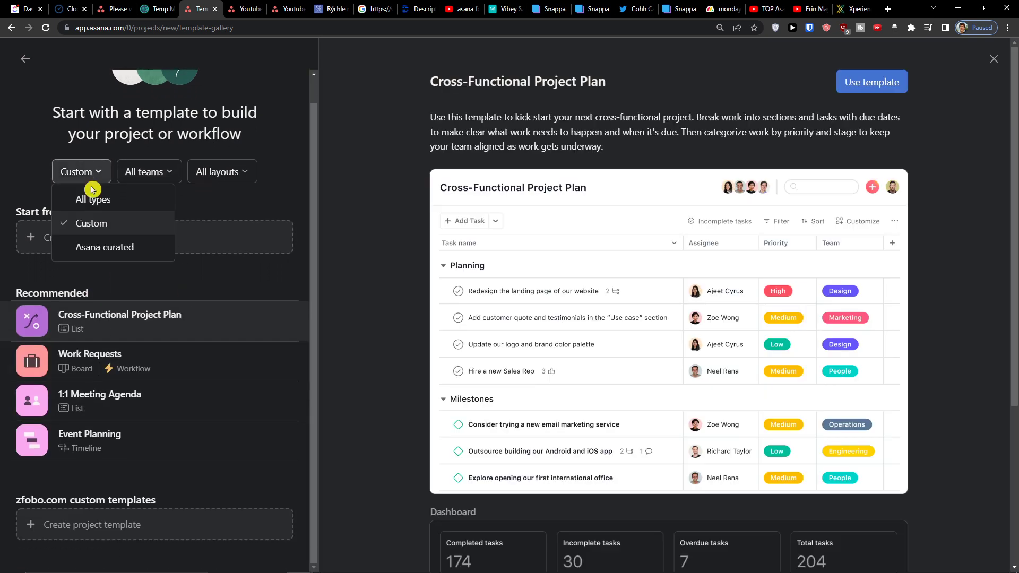
click(104, 247)
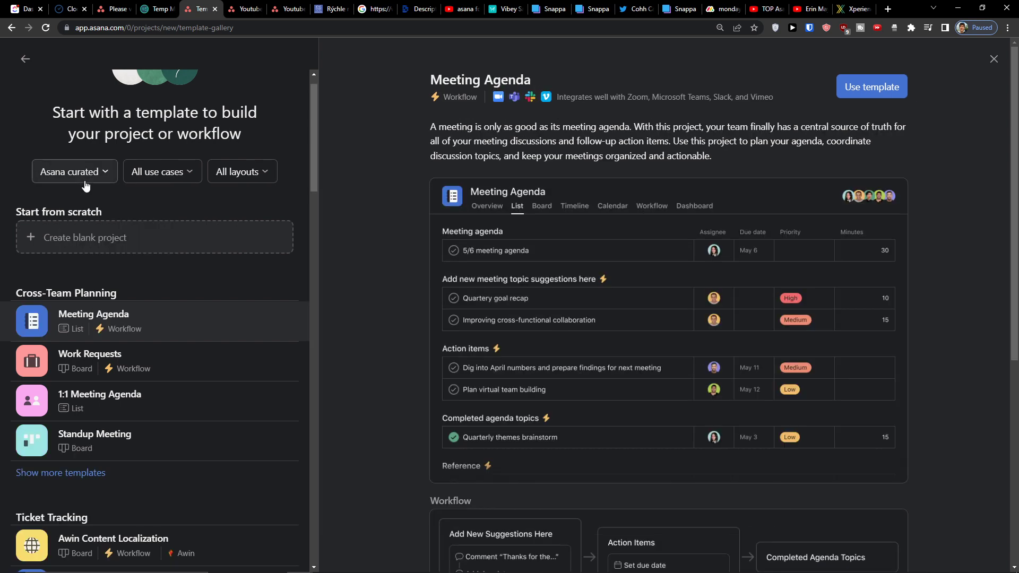
scroll(100, 271, down, 5)
scroll(101, 273, up, 10)
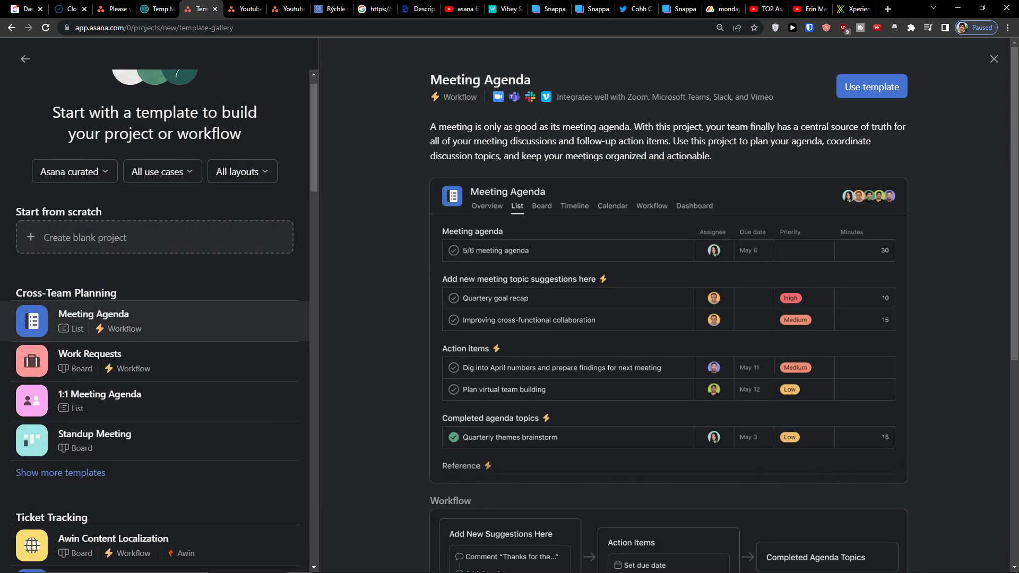
Switch the template gallery's type filter to All types and look over the templates
click(91, 173)
click(82, 196)
scroll(82, 195, down, 8)
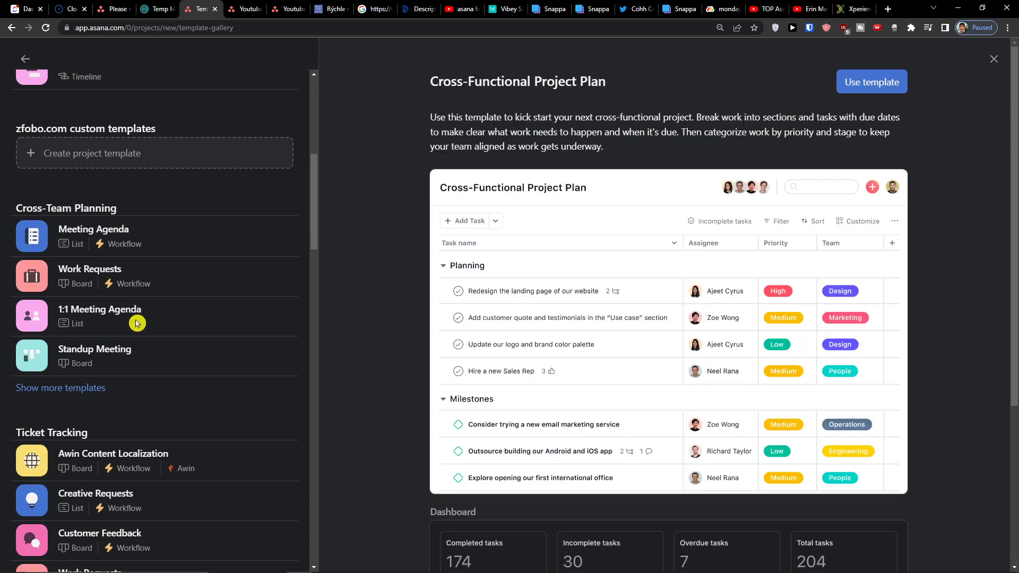
scroll(132, 308, up, 6)
scroll(58, 193, up, 3)
Set the type filter back to Asana curated and show more templates in the Product category
click(112, 171)
click(110, 245)
scroll(164, 293, down, 10)
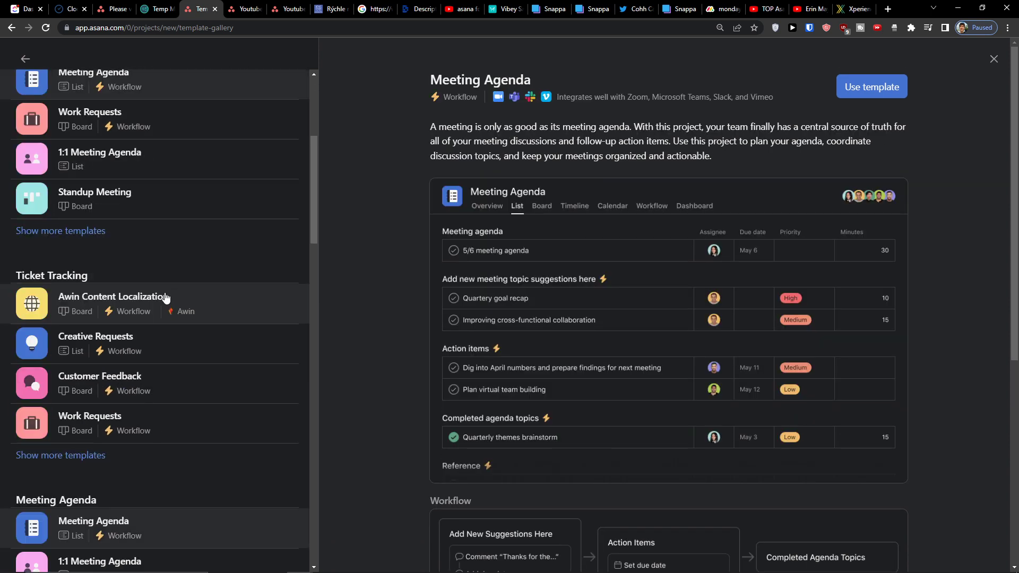
scroll(185, 315, down, 6)
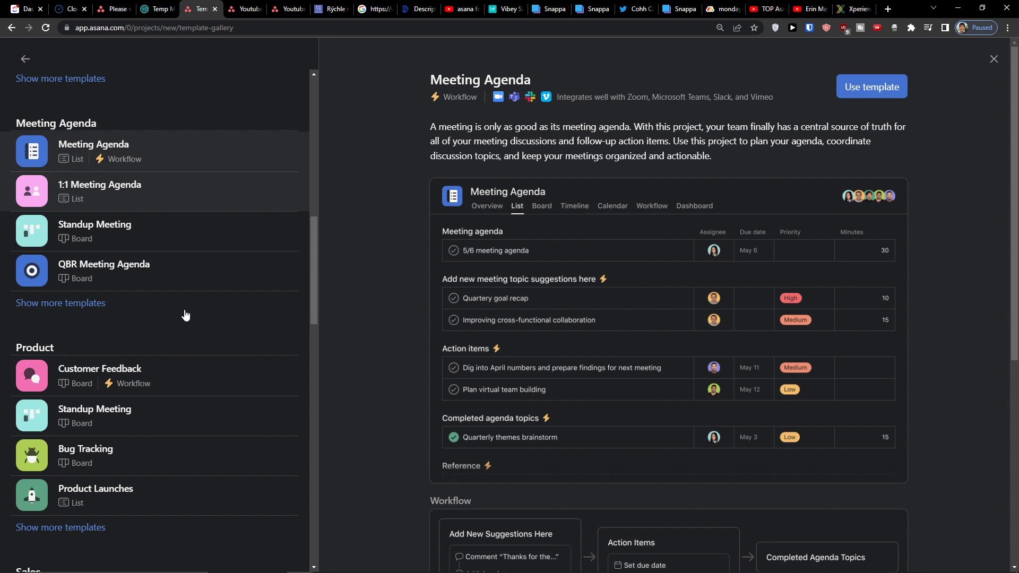
scroll(183, 317, up, 2)
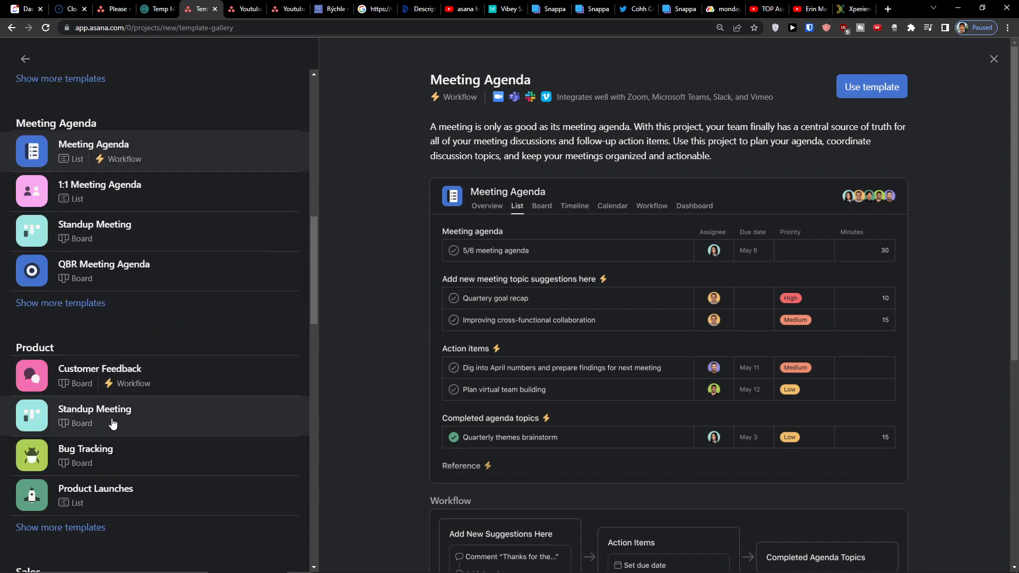
scroll(114, 412, down, 2)
click(90, 404)
scroll(169, 413, down, 7)
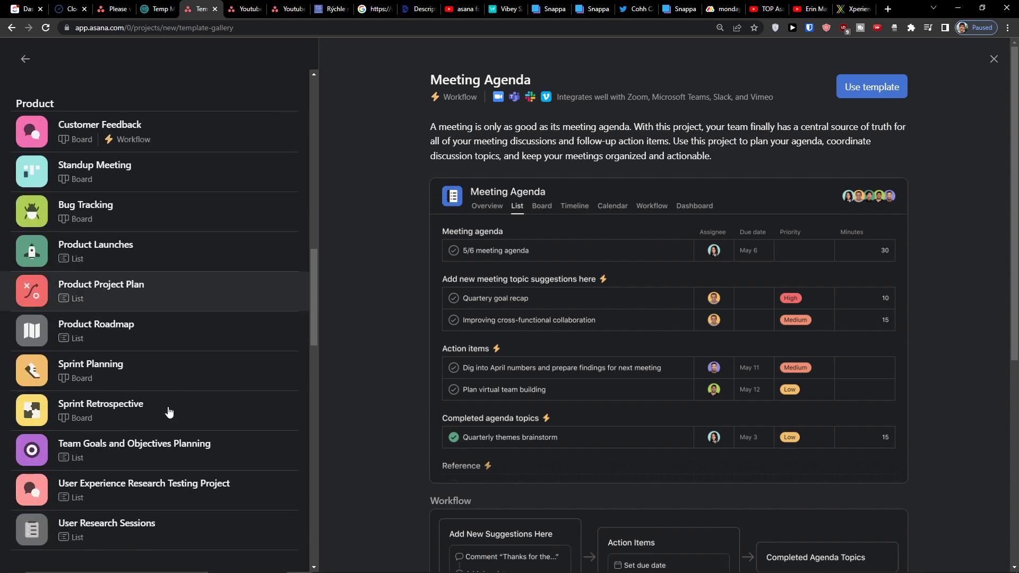
Browse the Sales, Marketing and HR templates, showing more templates in the Marketing category
scroll(166, 413, down, 2)
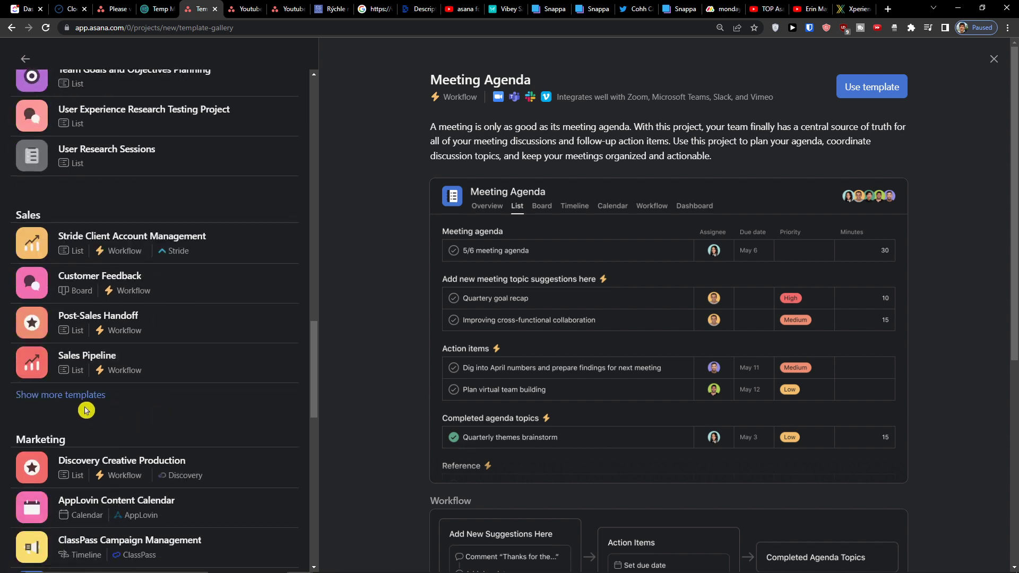
scroll(94, 396, down, 2)
scroll(133, 395, down, 2)
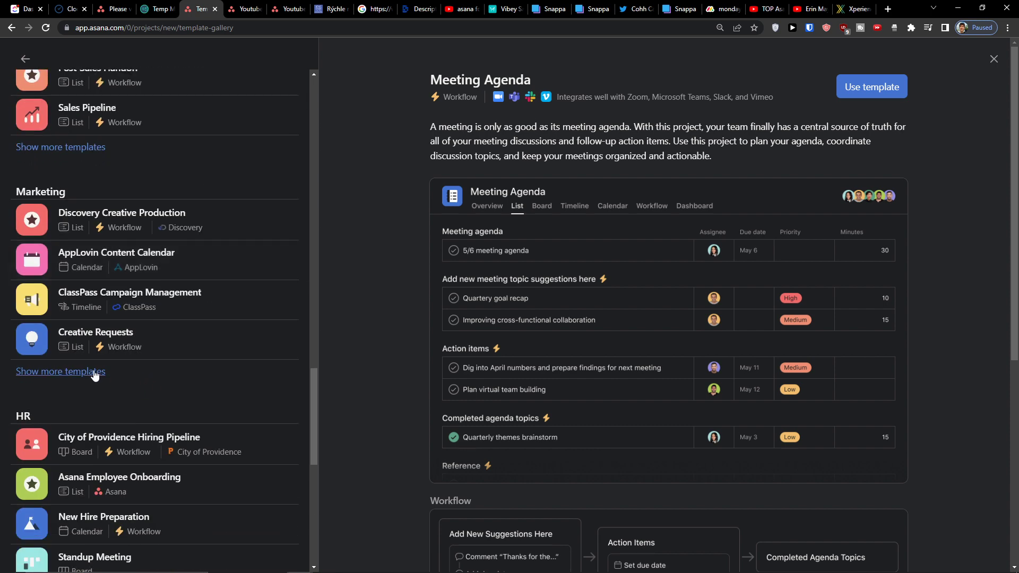
click(85, 370)
scroll(221, 442, down, 2)
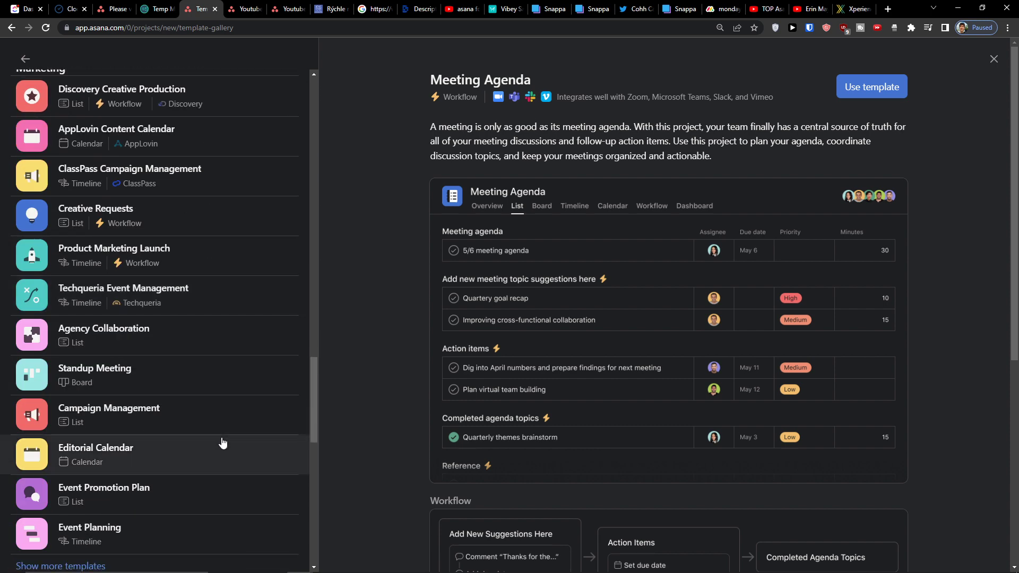
scroll(223, 443, down, 2)
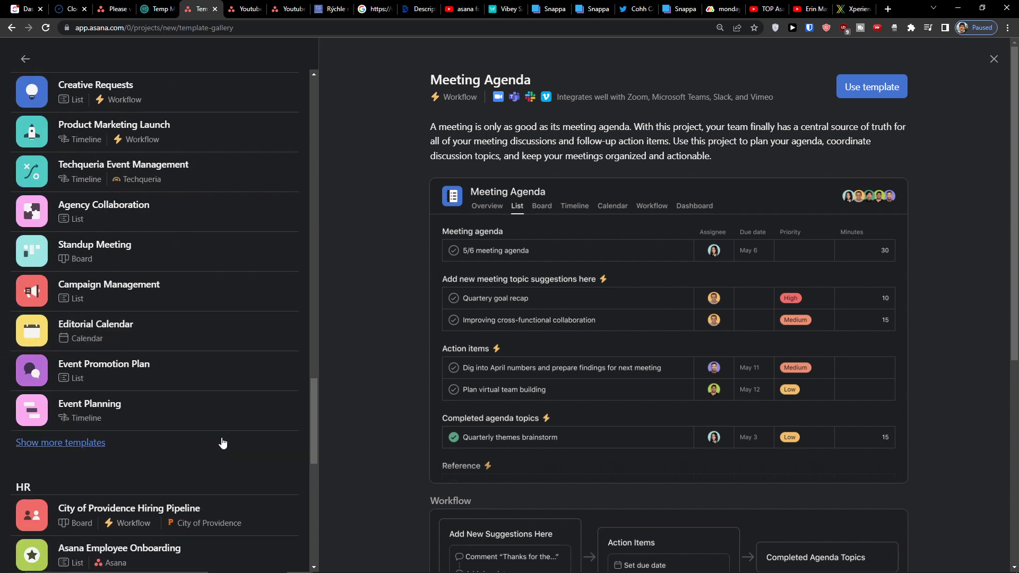
scroll(222, 443, up, 2)
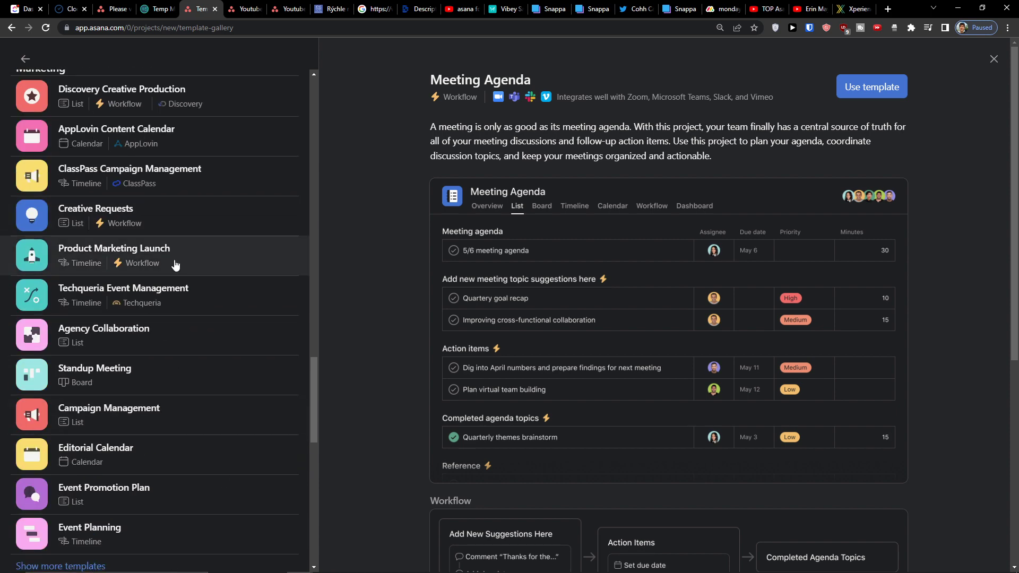
scroll(197, 265, down, 4)
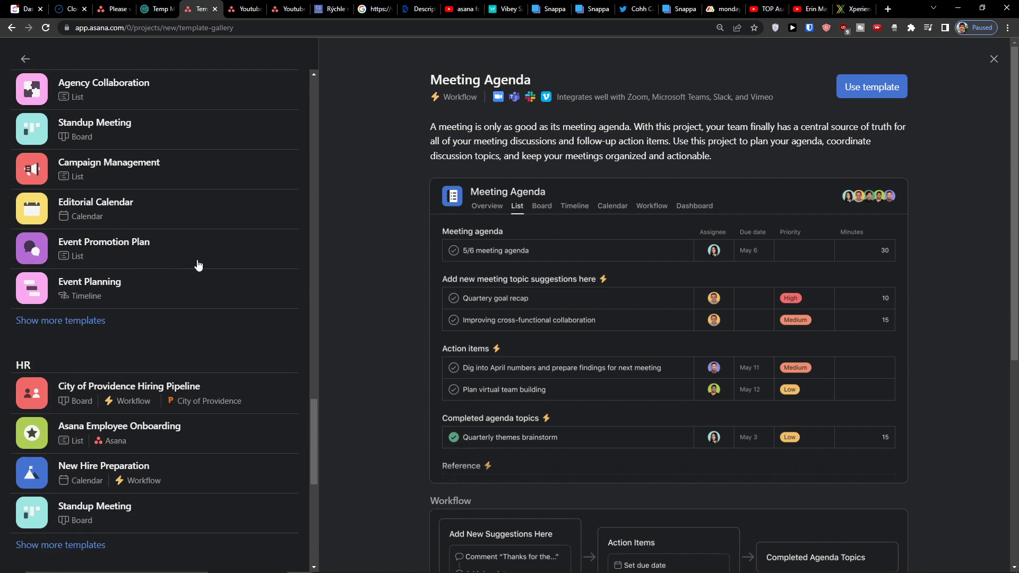
Create a team-public project from the Event Planning template, keeping its name and the 15/08/22 start date
click(168, 285)
click(872, 87)
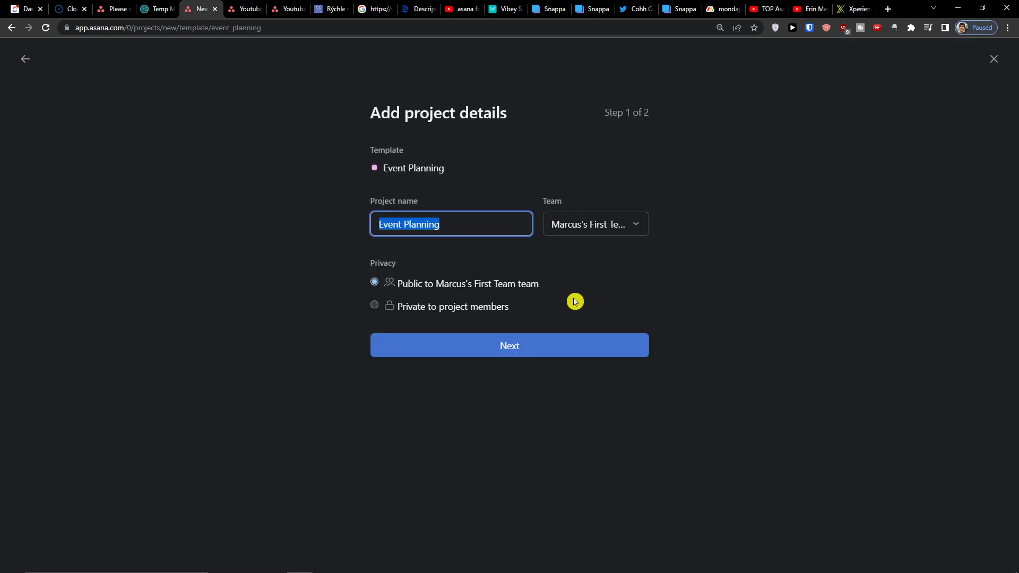
click(505, 345)
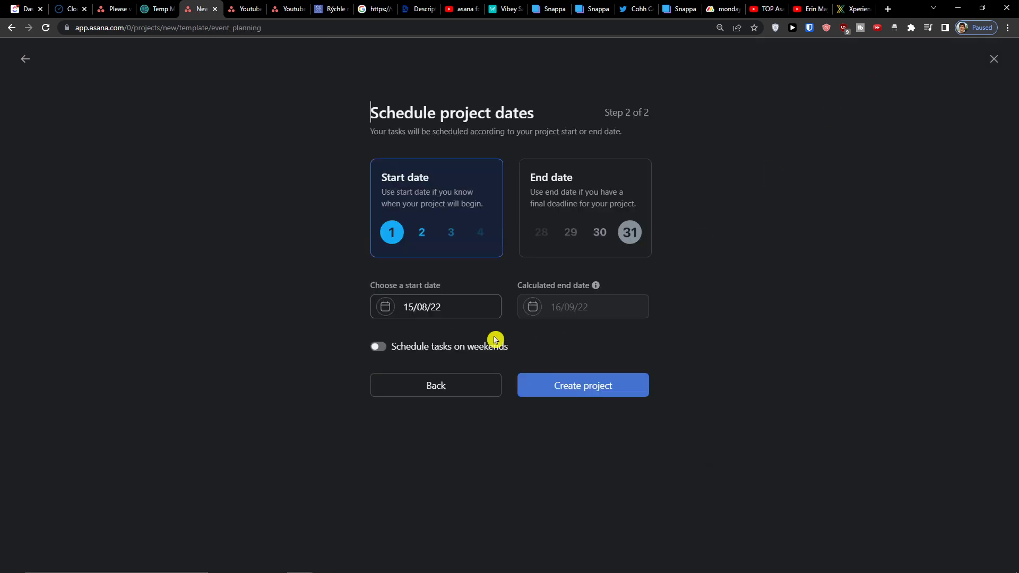
click(573, 386)
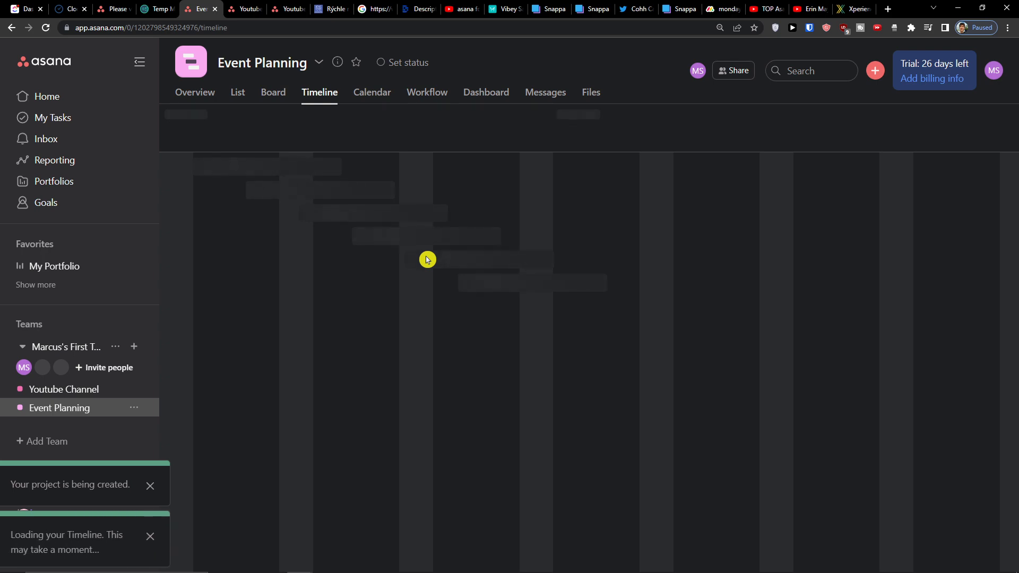
Show the Event Planning project as a list and examine its sections, example tasks, due dates and custom fields
click(236, 94)
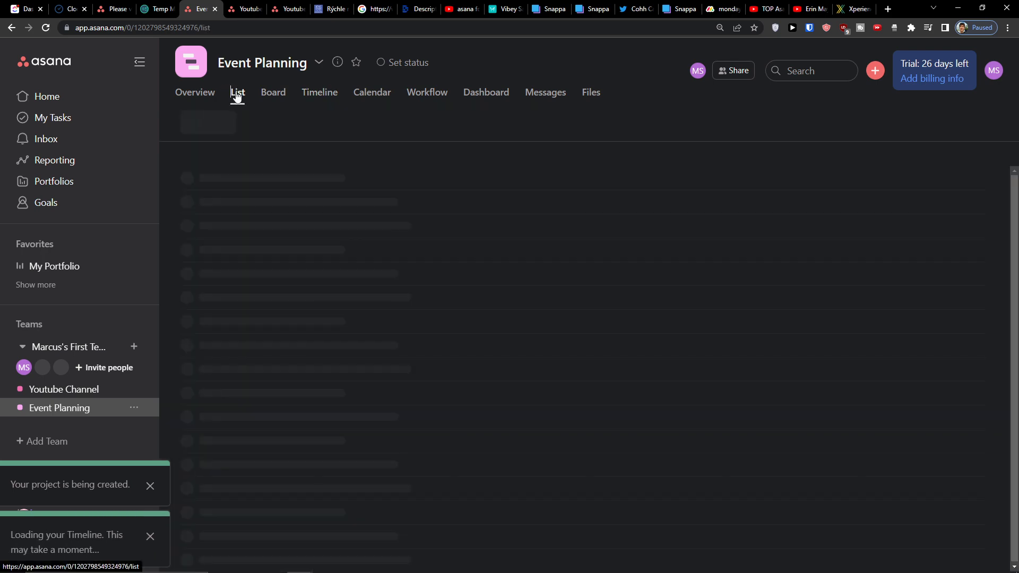
scroll(345, 339, down, 2)
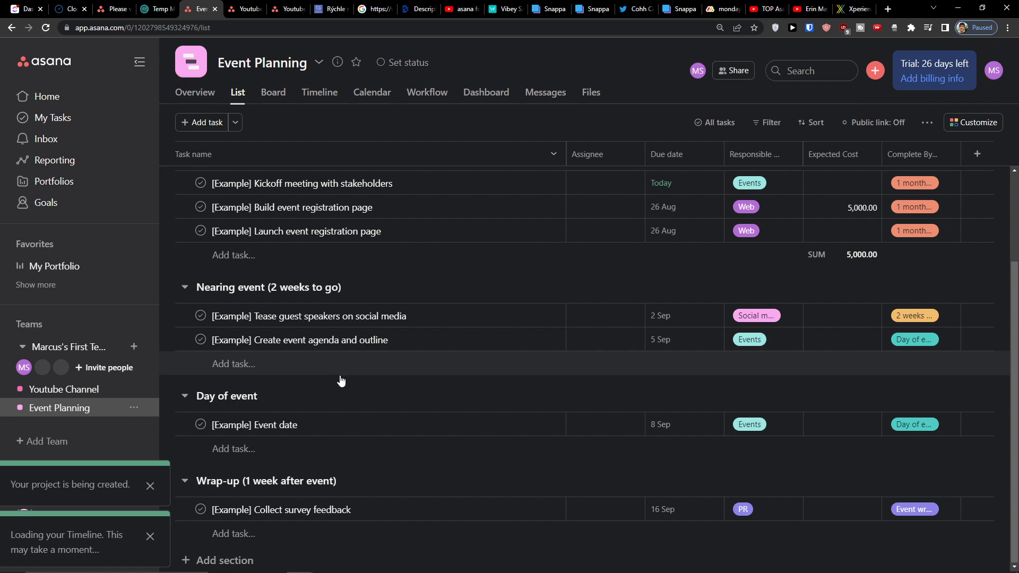
scroll(338, 380, up, 2)
scroll(337, 379, down, 2)
scroll(425, 357, up, 2)
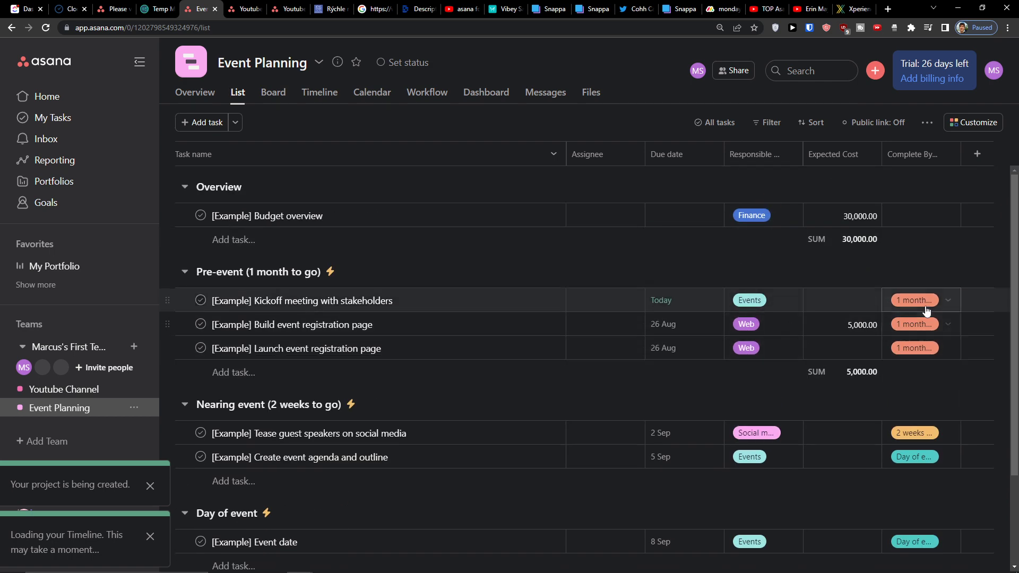
scroll(833, 297, down, 2)
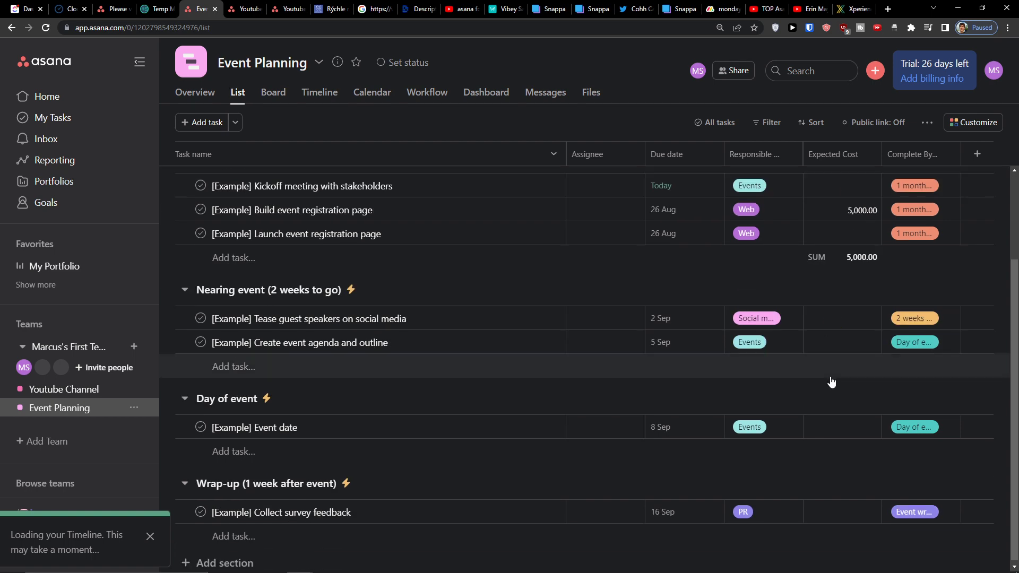
scroll(473, 388, up, 2)
scroll(472, 387, down, 2)
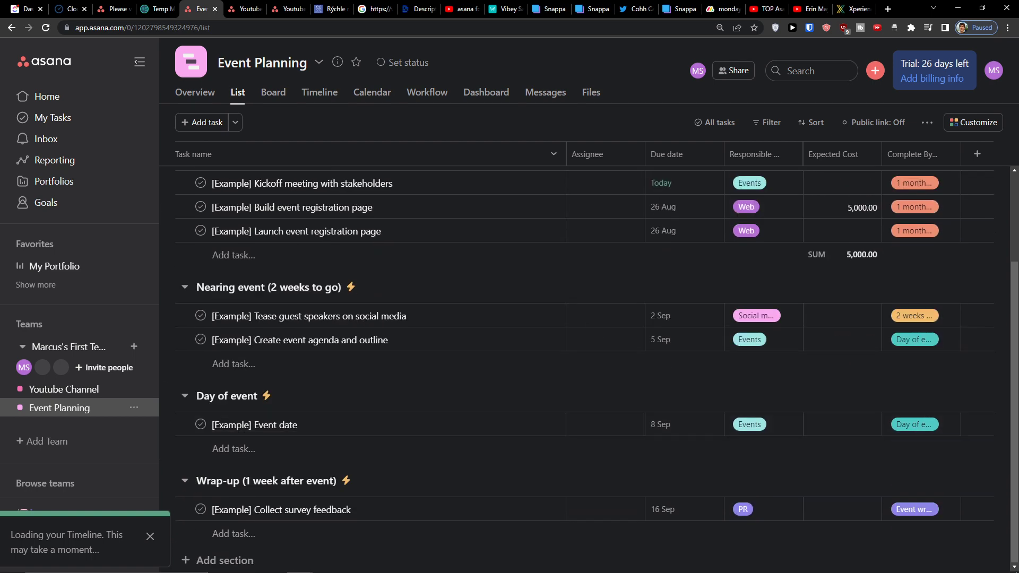